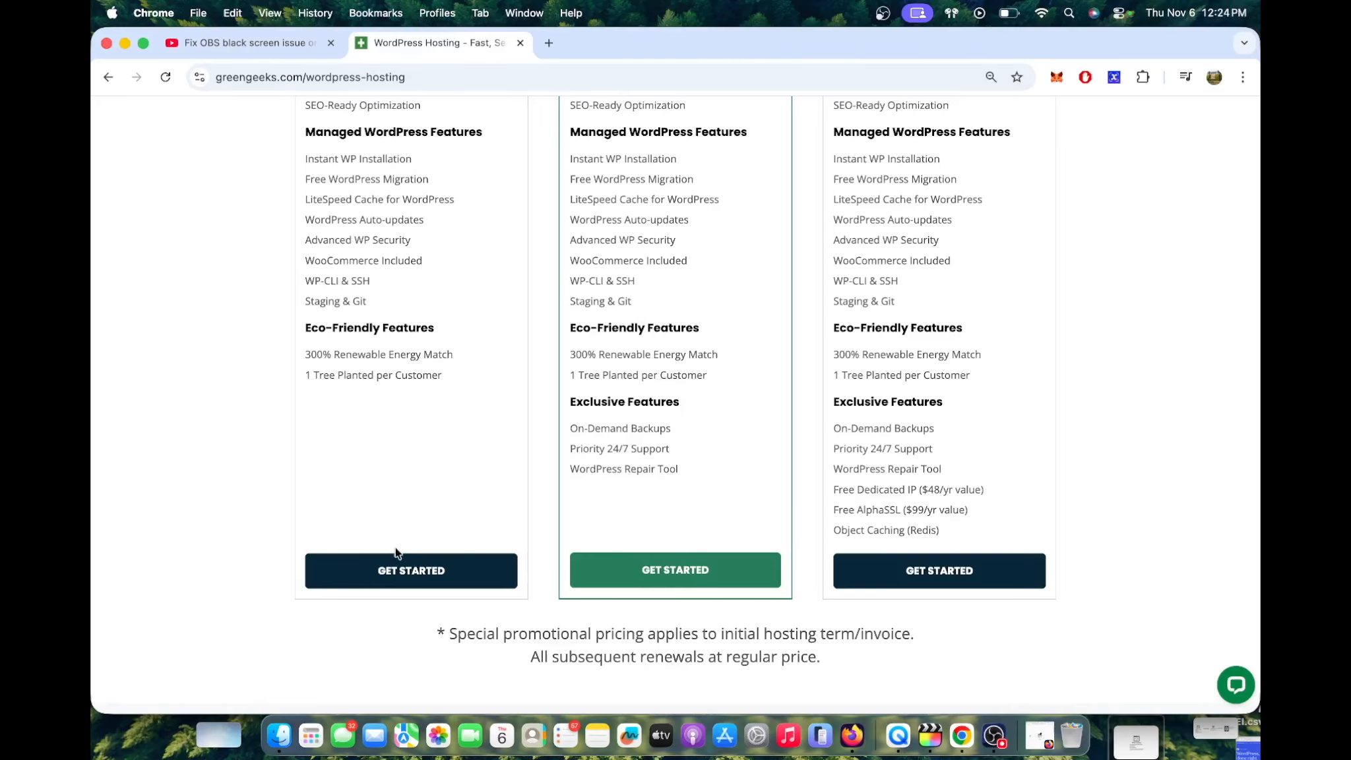
Start an order for the WordPress hosting plan without exclusive features, registering the new domain thedudewhobuilds.com, and proceed to the account details form
left_click(389, 574)
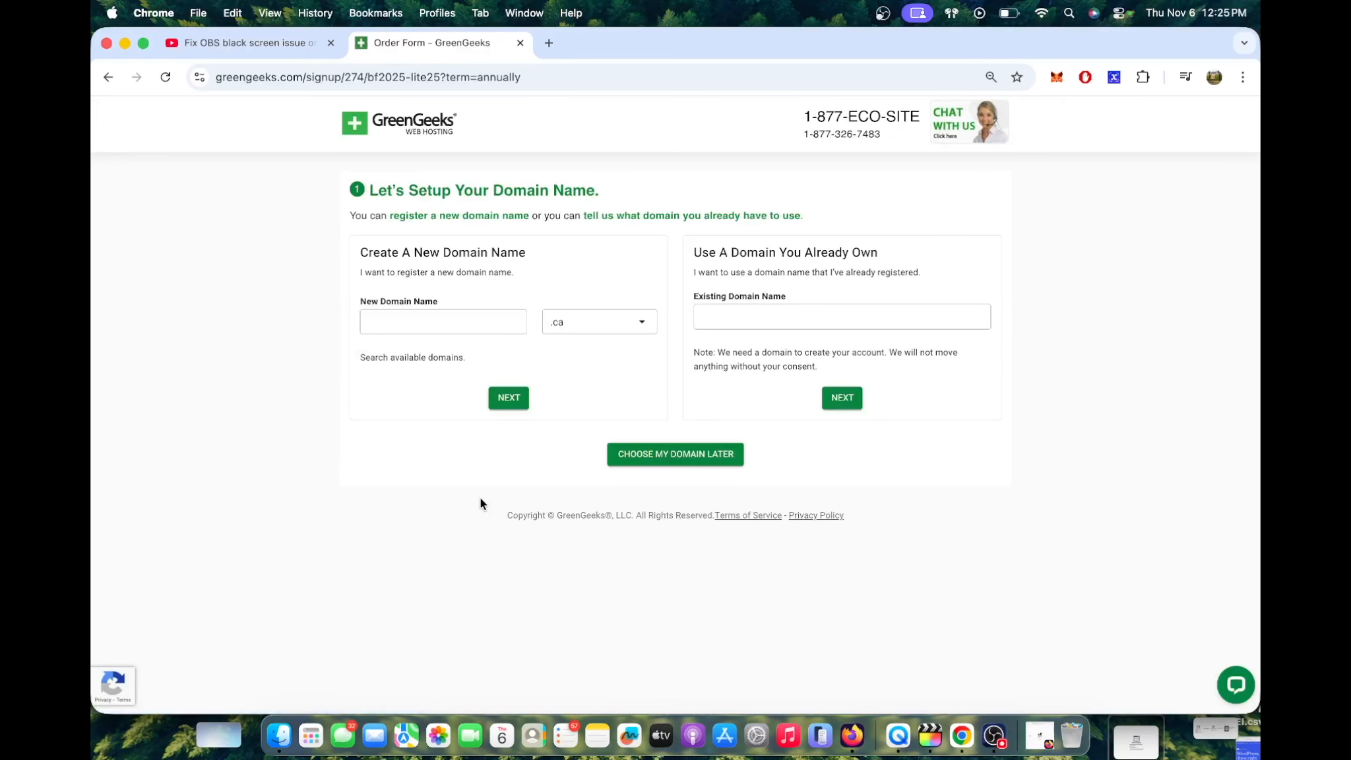
left_click(422, 331)
left_click(455, 353)
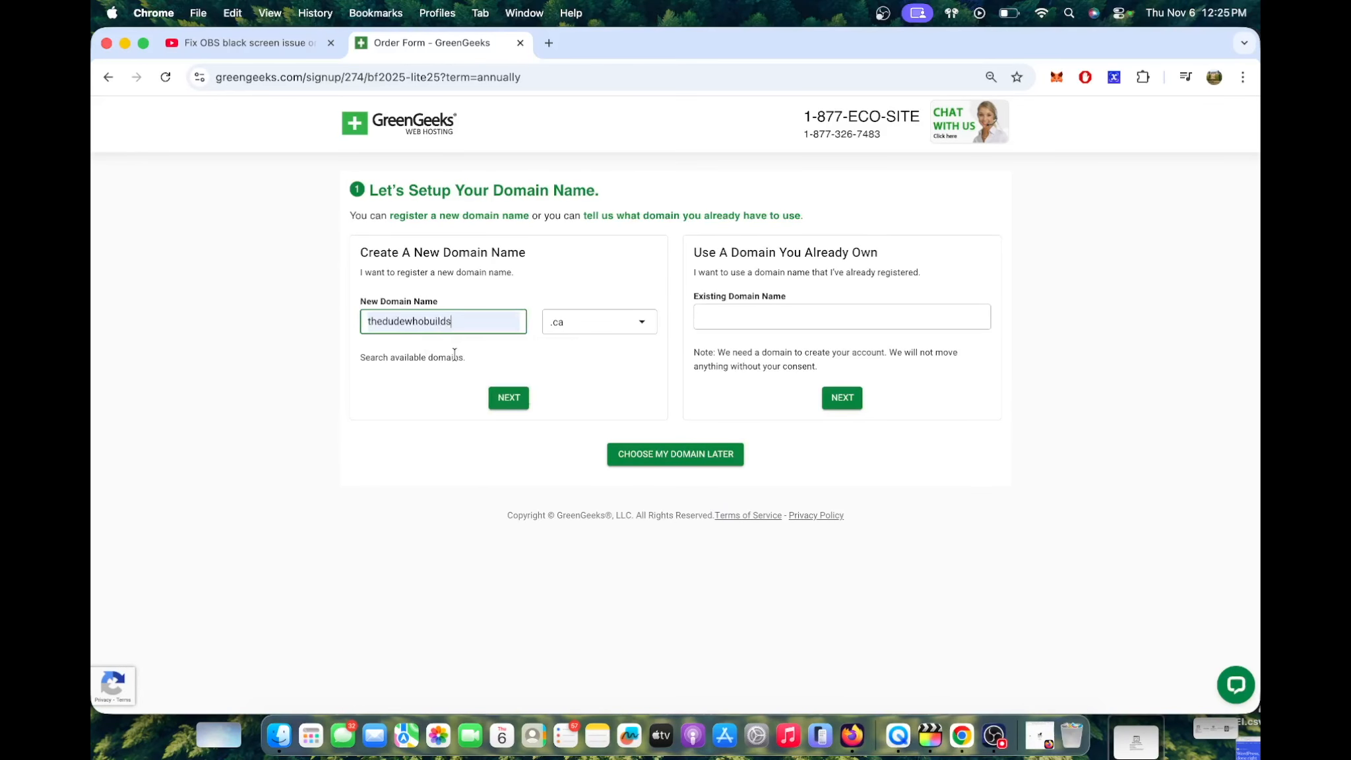
left_click(547, 357)
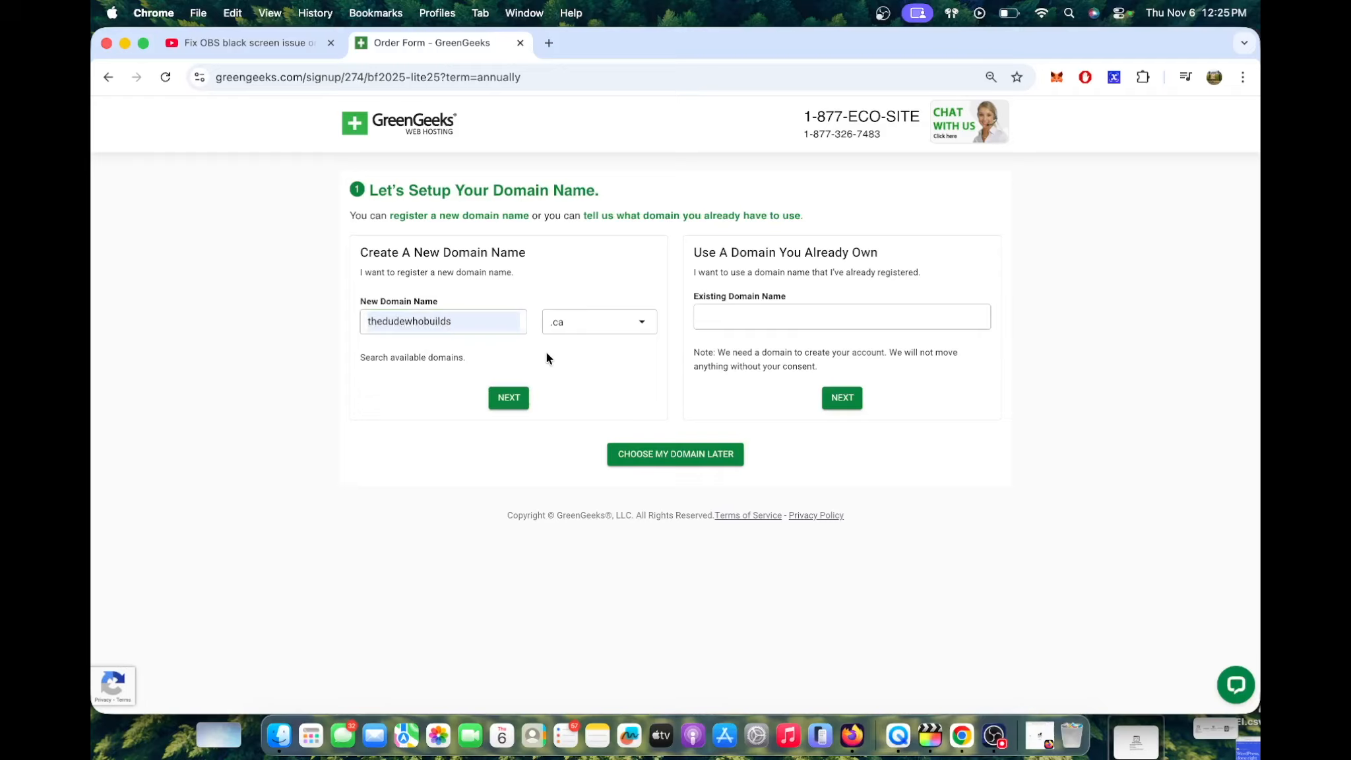
left_click(597, 330)
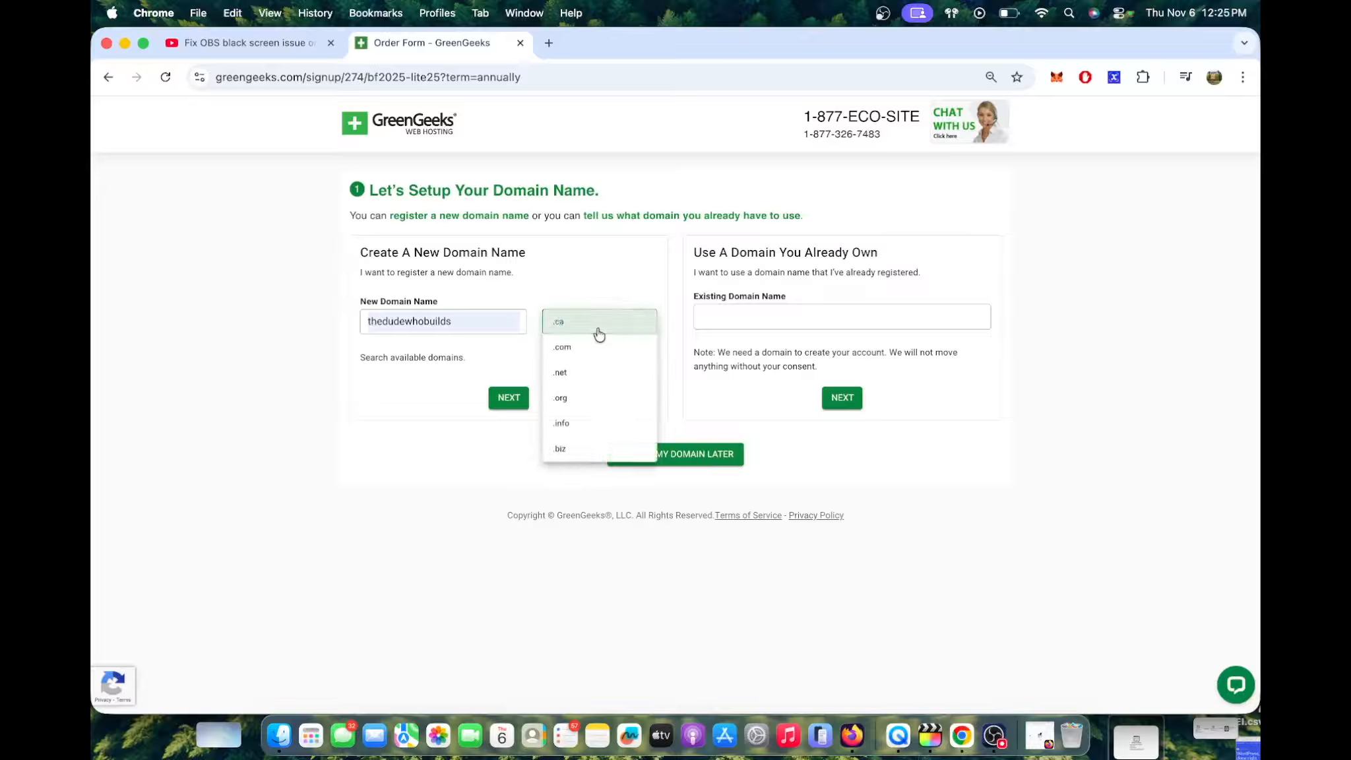
left_click(601, 349)
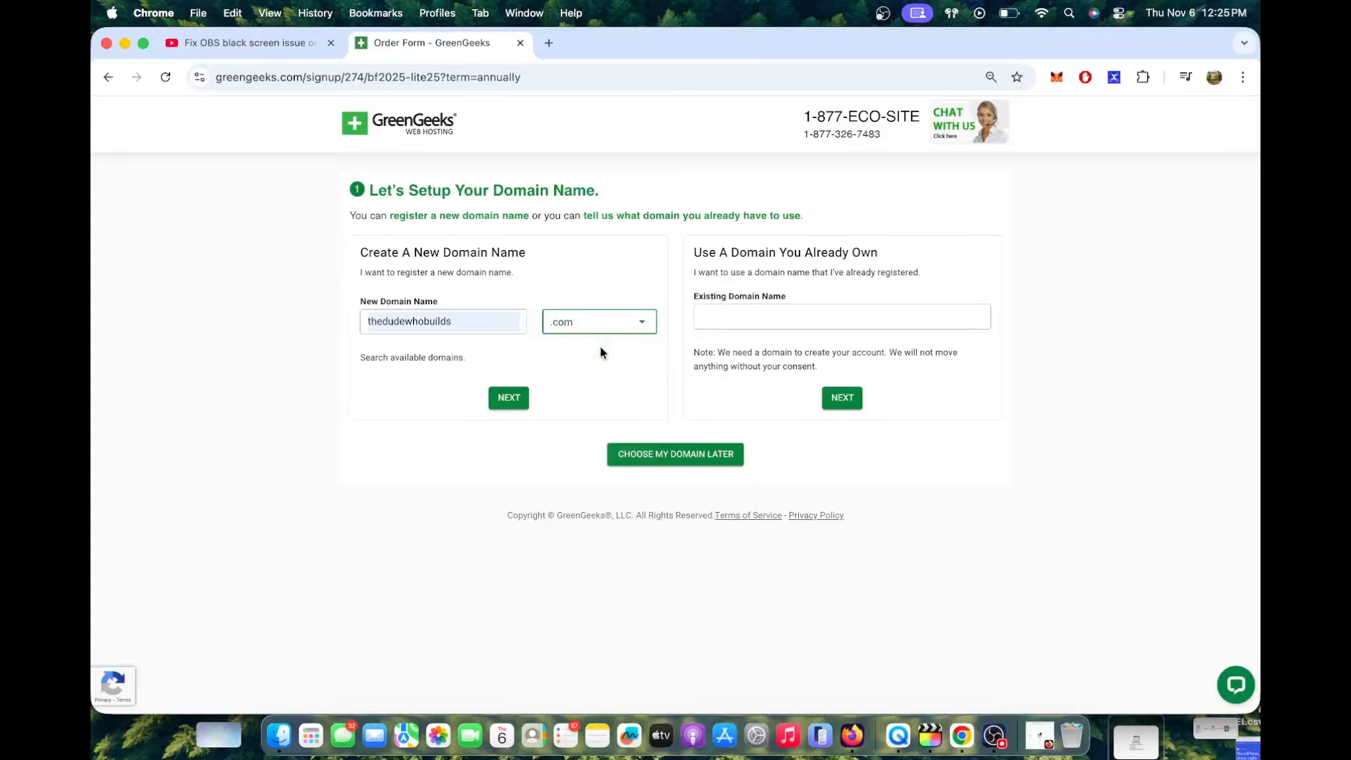
left_click(515, 400)
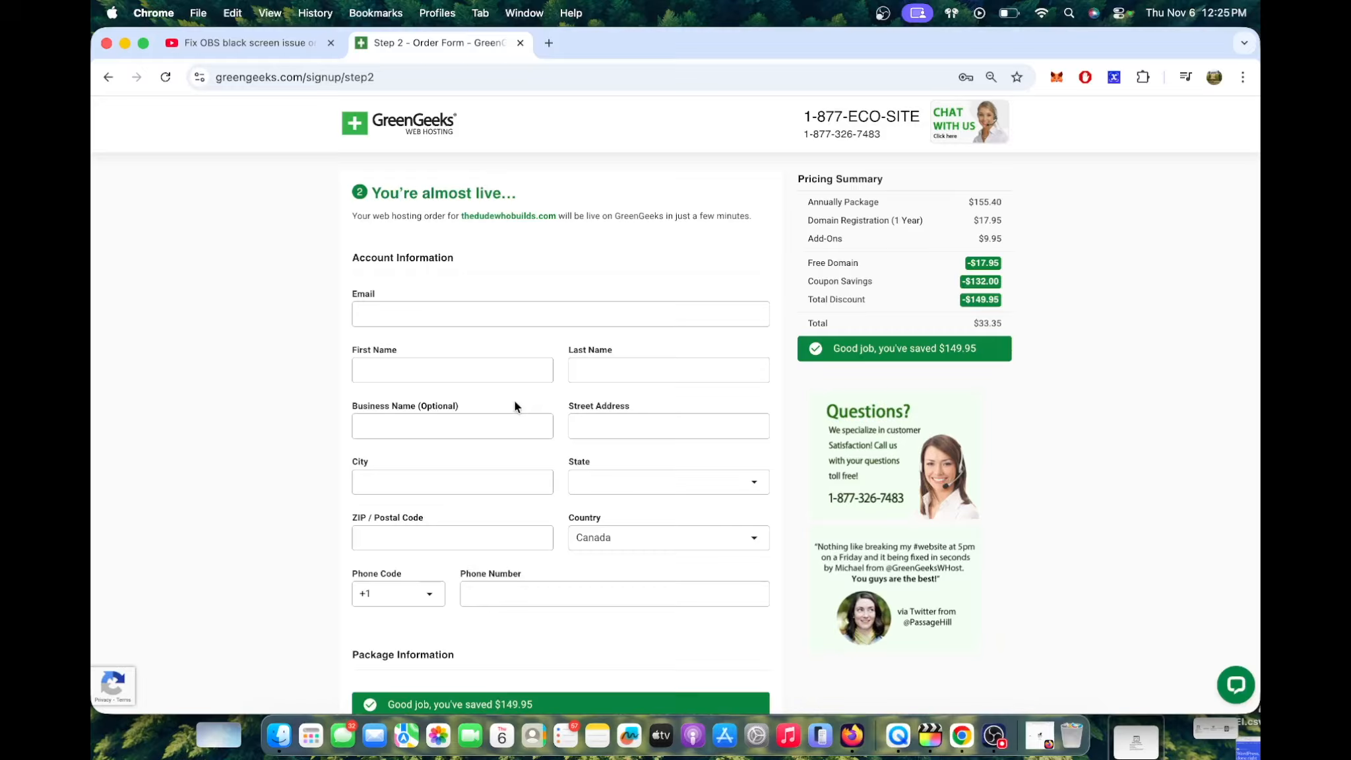
scroll(515, 399, "down", 15)
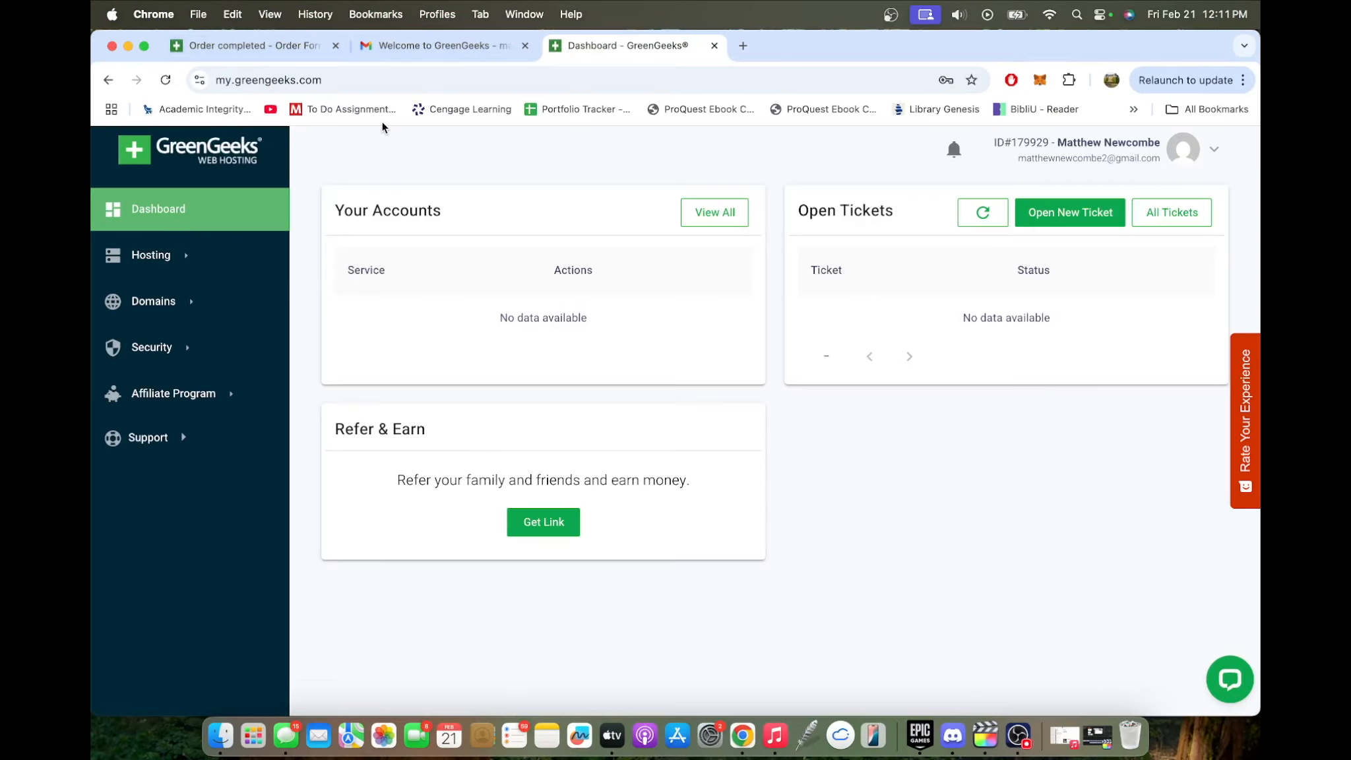
Open the management page of the webbuildingbymattweb.ca hosting account and start its Quick Launch Wizard
left_click(194, 256)
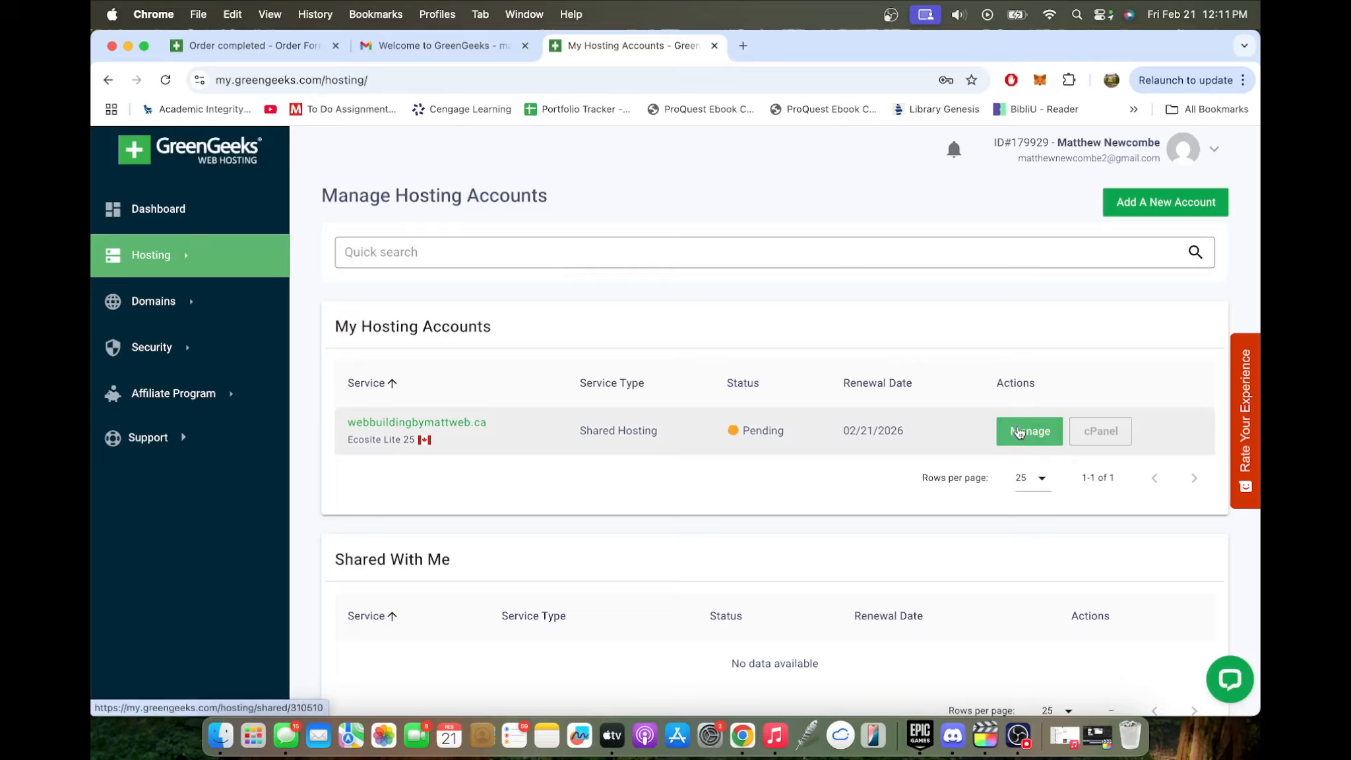
left_click(1019, 432)
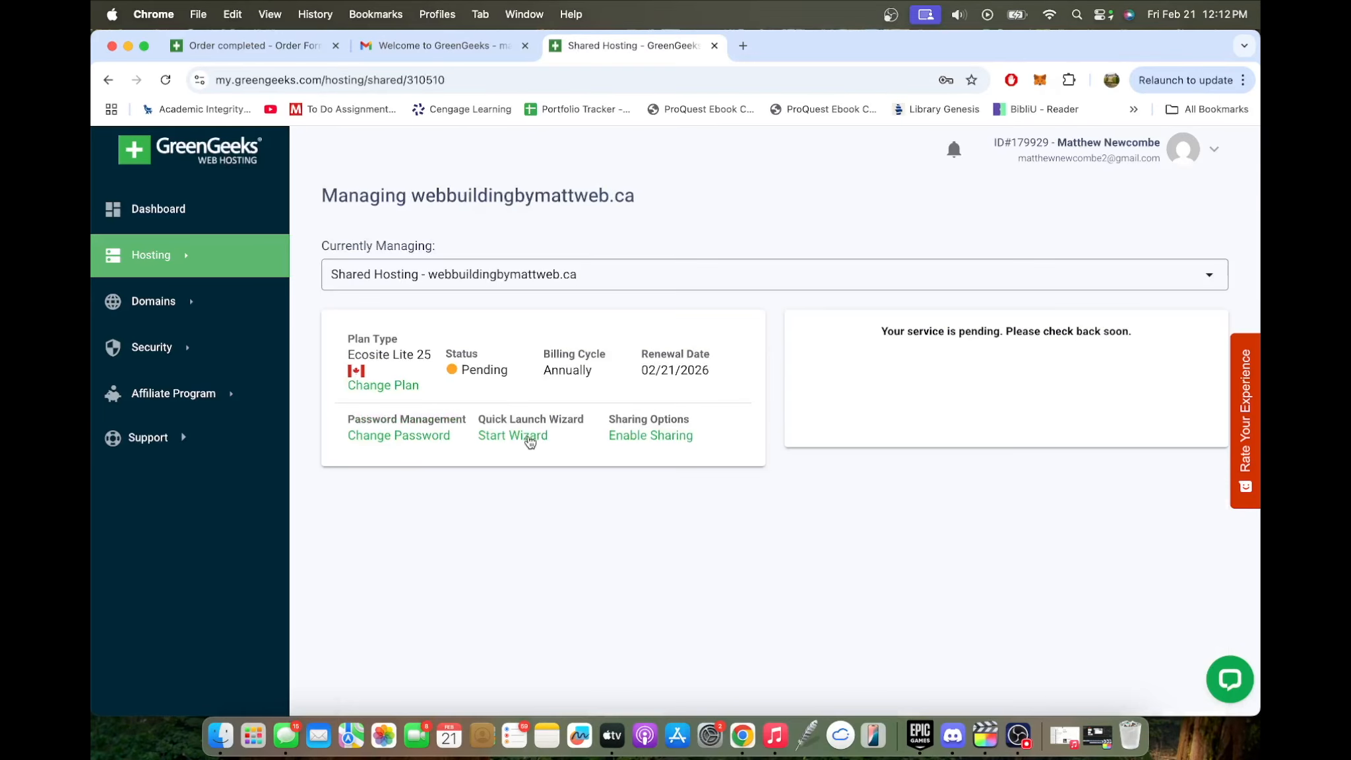
left_click(529, 438)
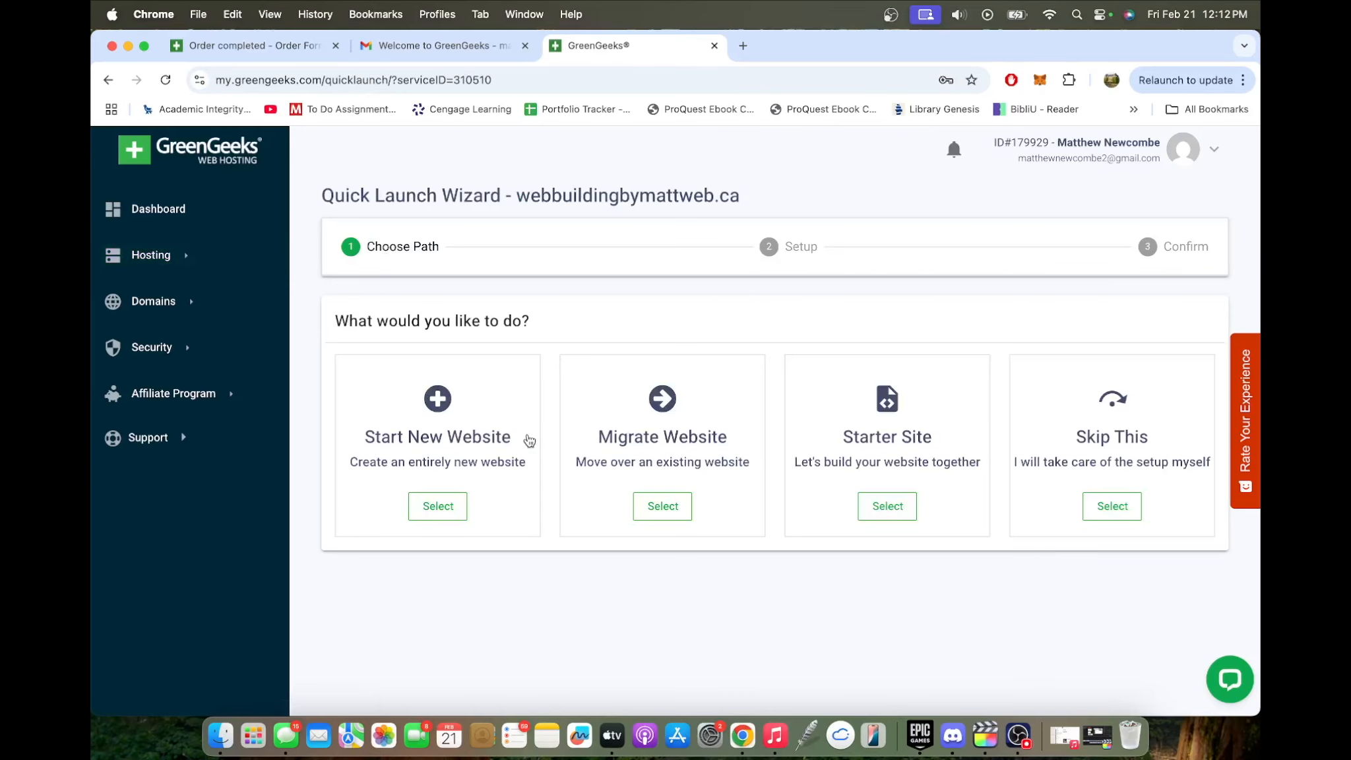
Choose to start a new website with the plain WordPress app and continue to the setup stage
left_click(469, 464)
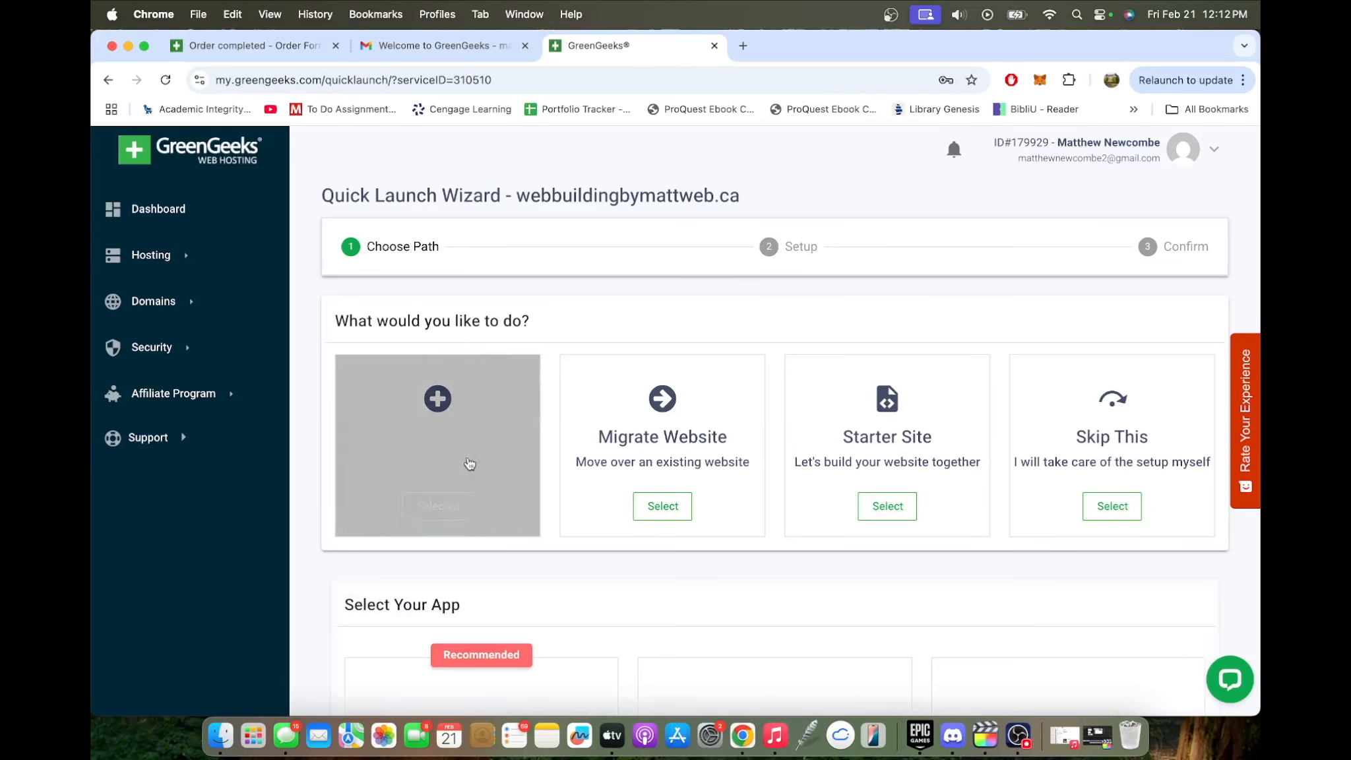
scroll(470, 464, "down", 3)
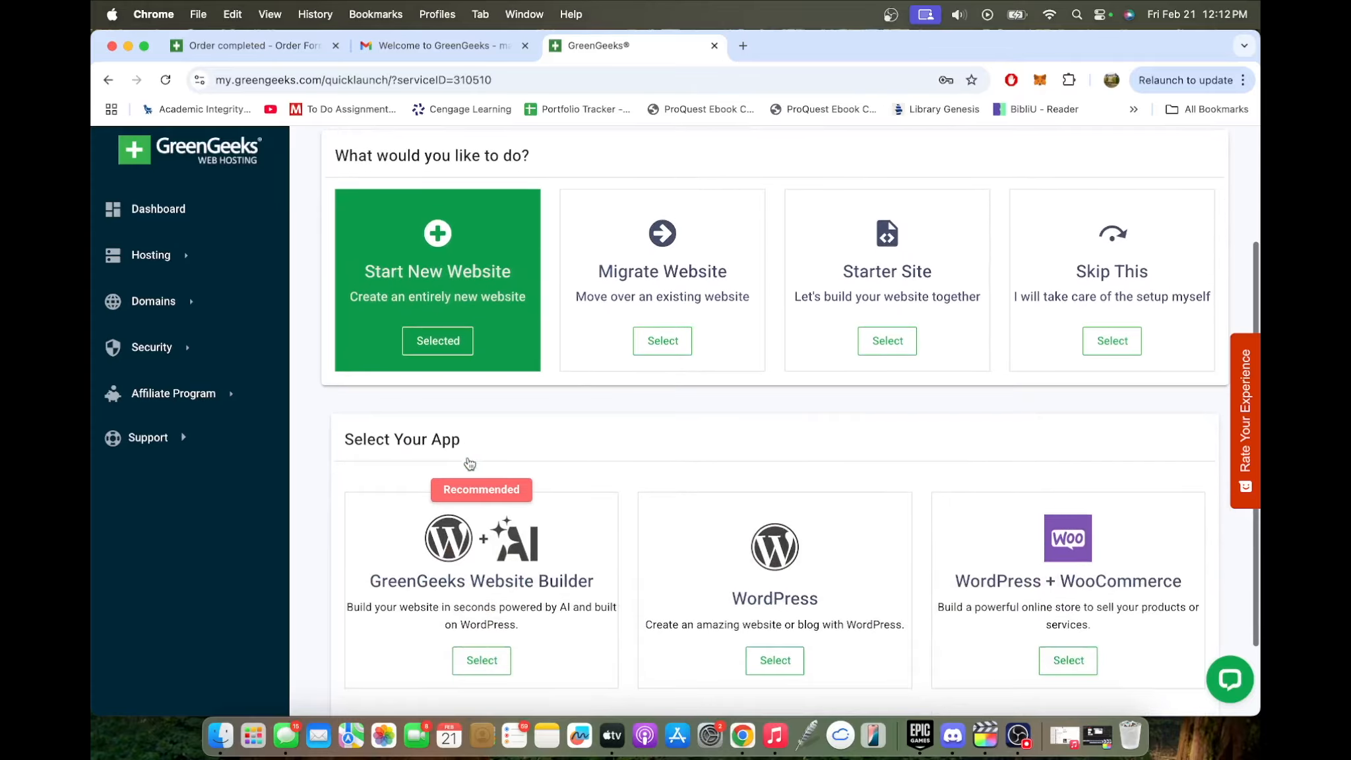
scroll(469, 463, "down", 2)
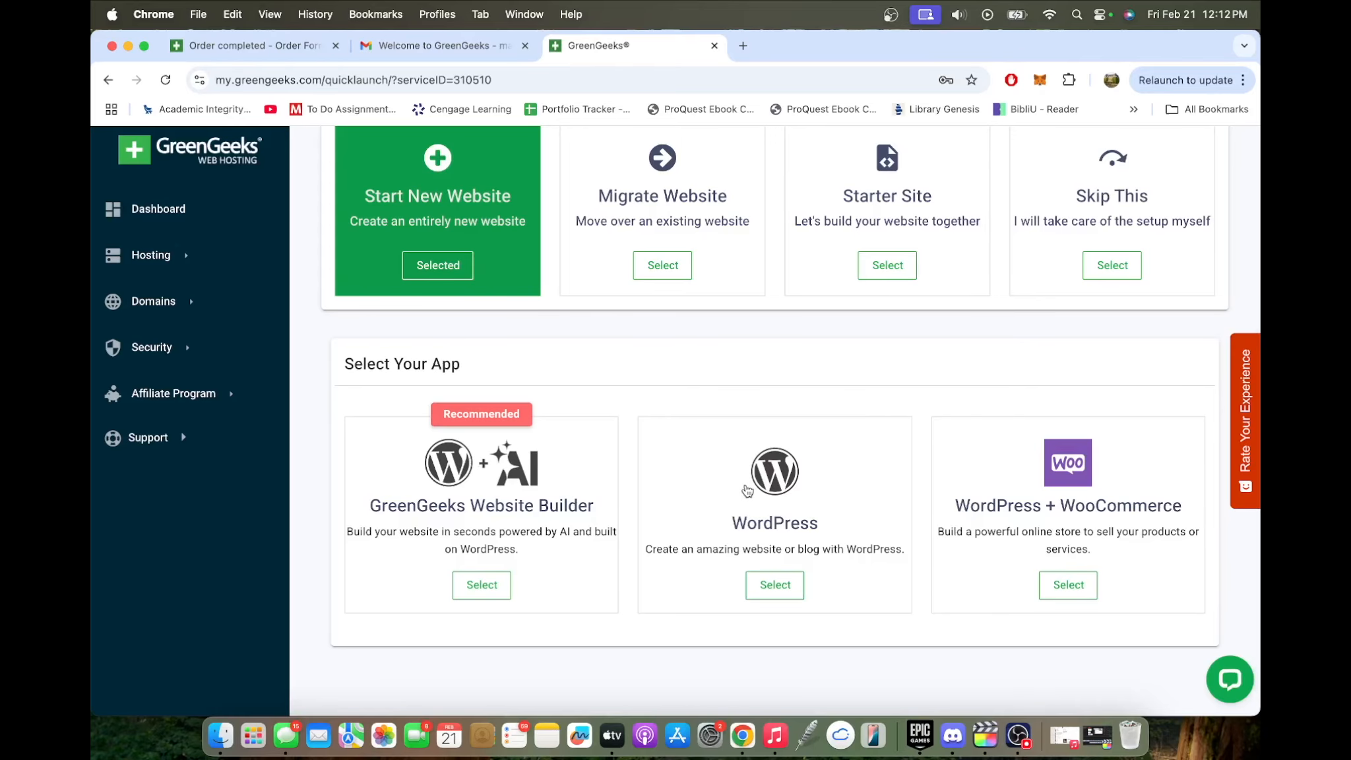
left_click(749, 494)
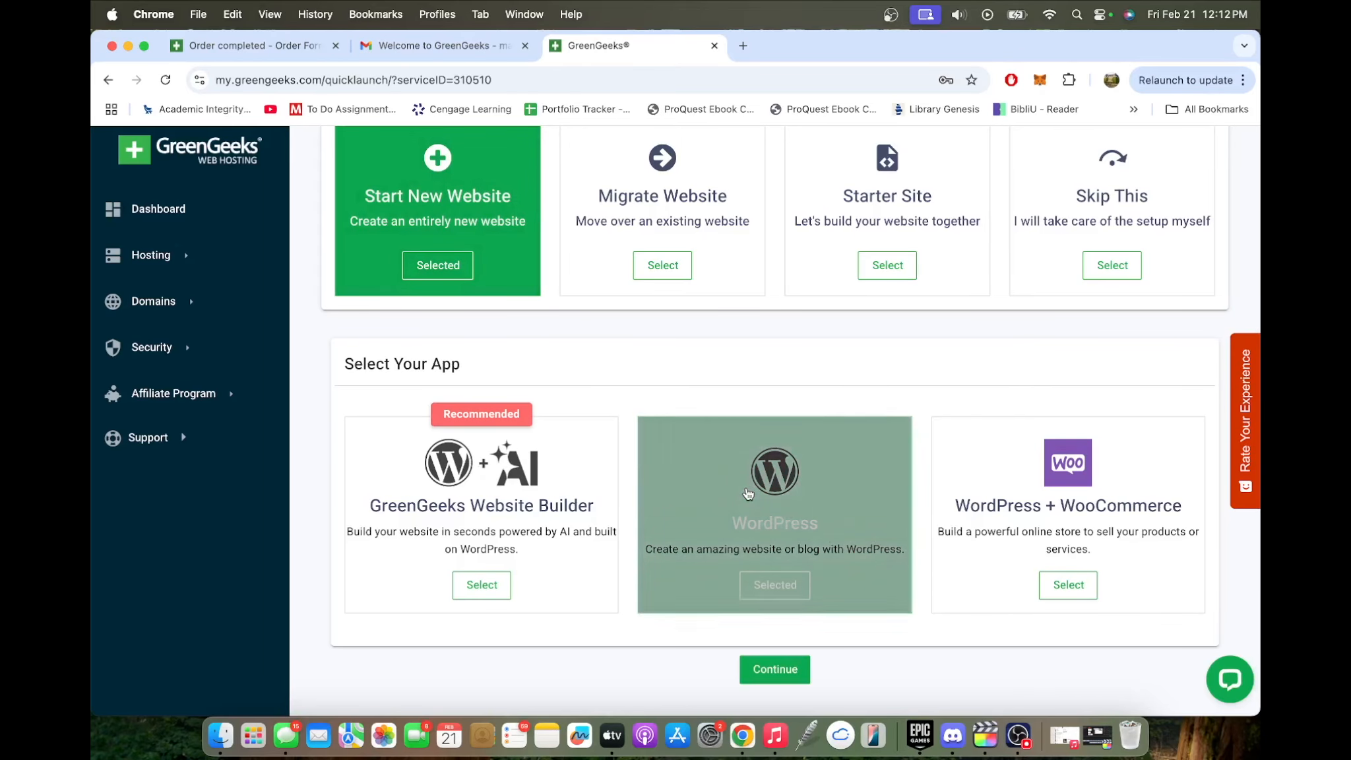
scroll(779, 571, "down", 1)
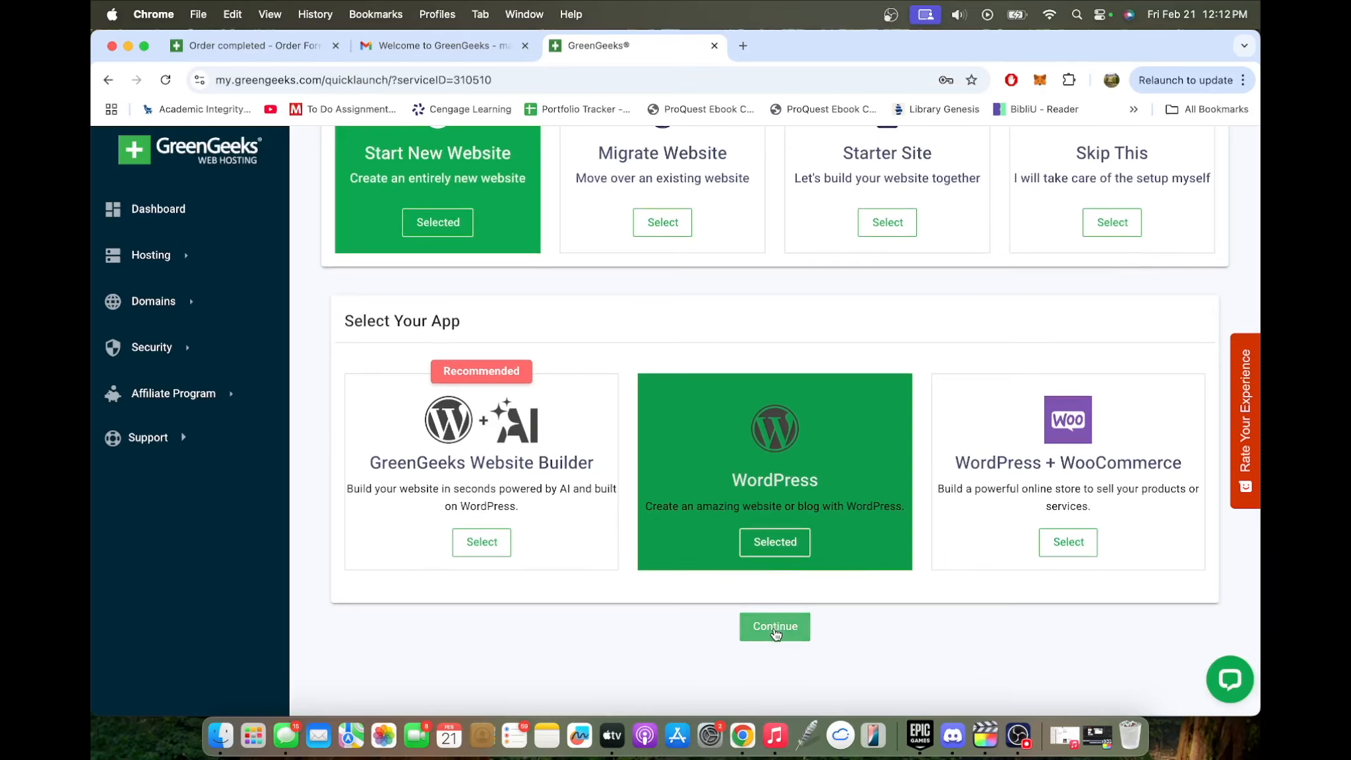
left_click(775, 627)
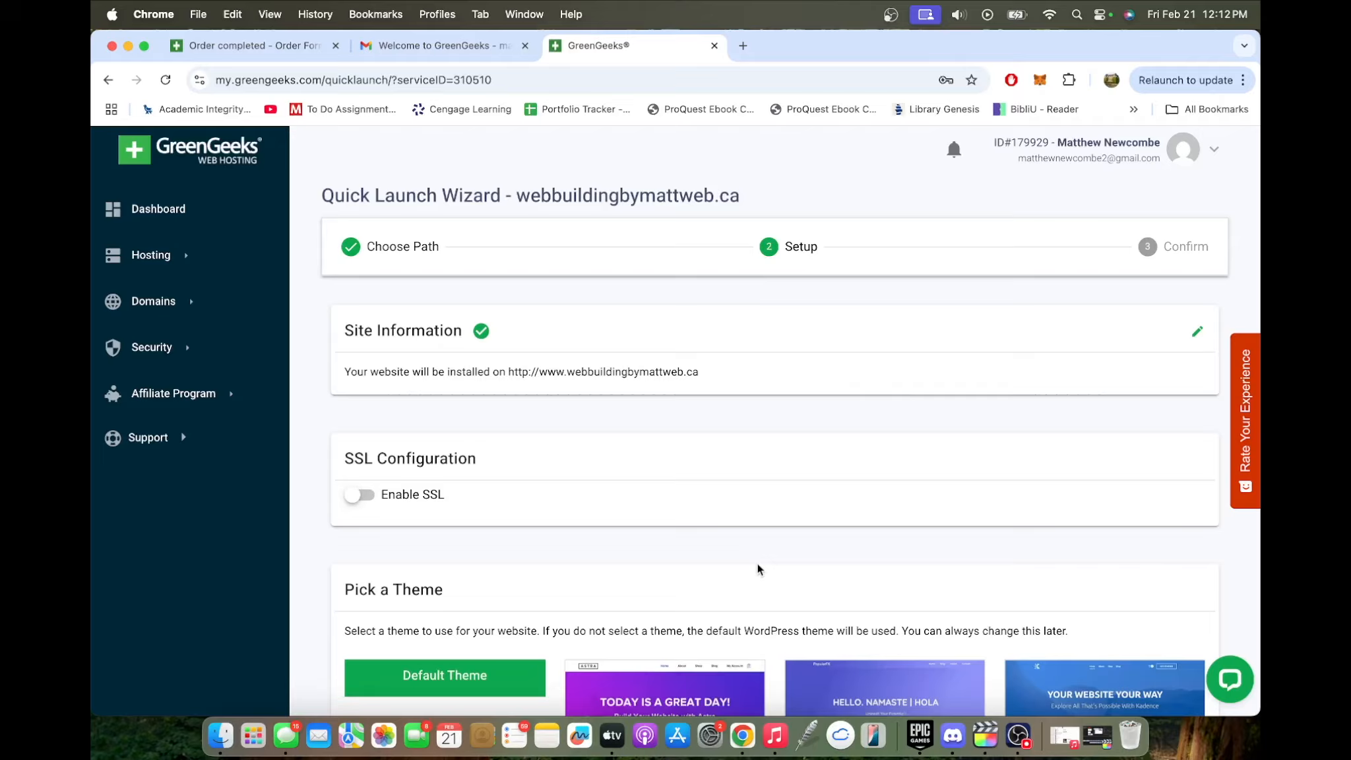
Create the website with the default theme and preselected plugins, leaving SSL disabled
scroll(757, 569, "down", 2)
scroll(579, 610, "down", 7)
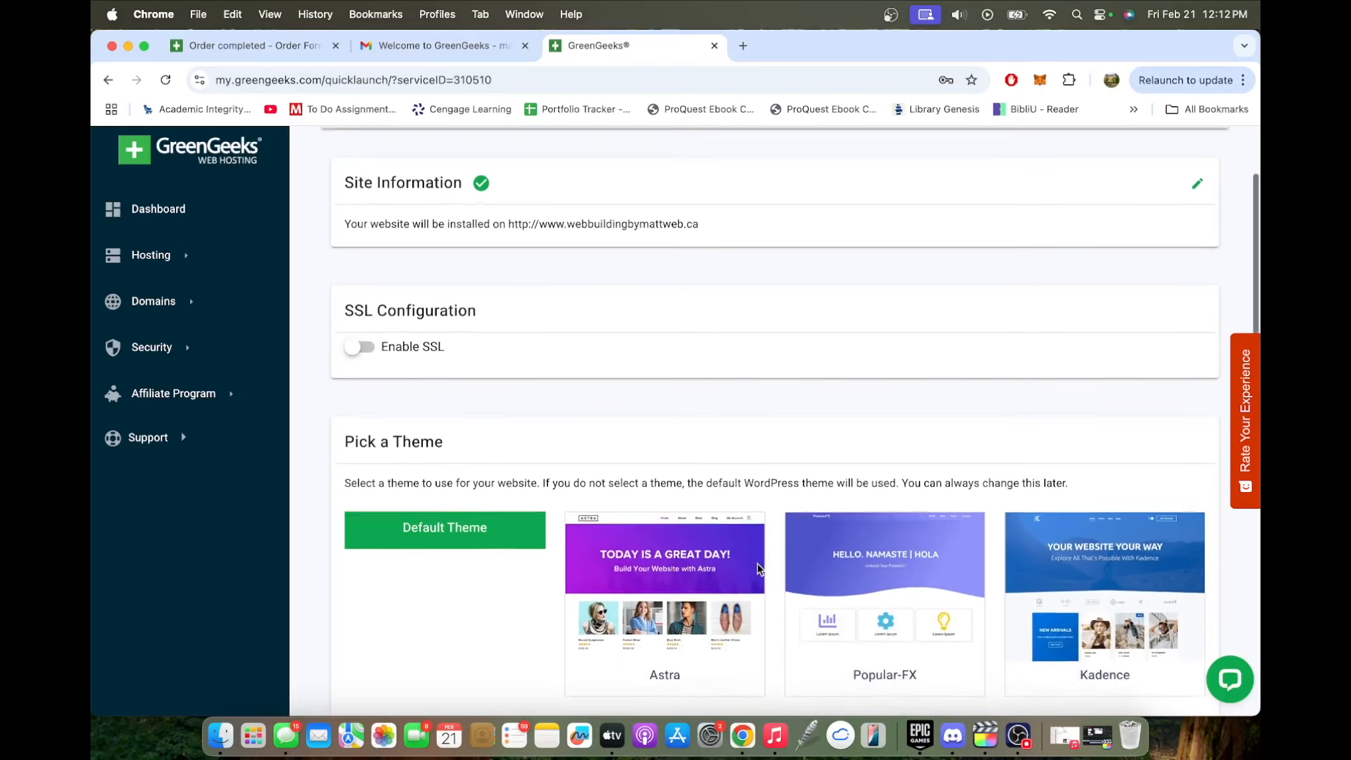
scroll(579, 611, "down", 3)
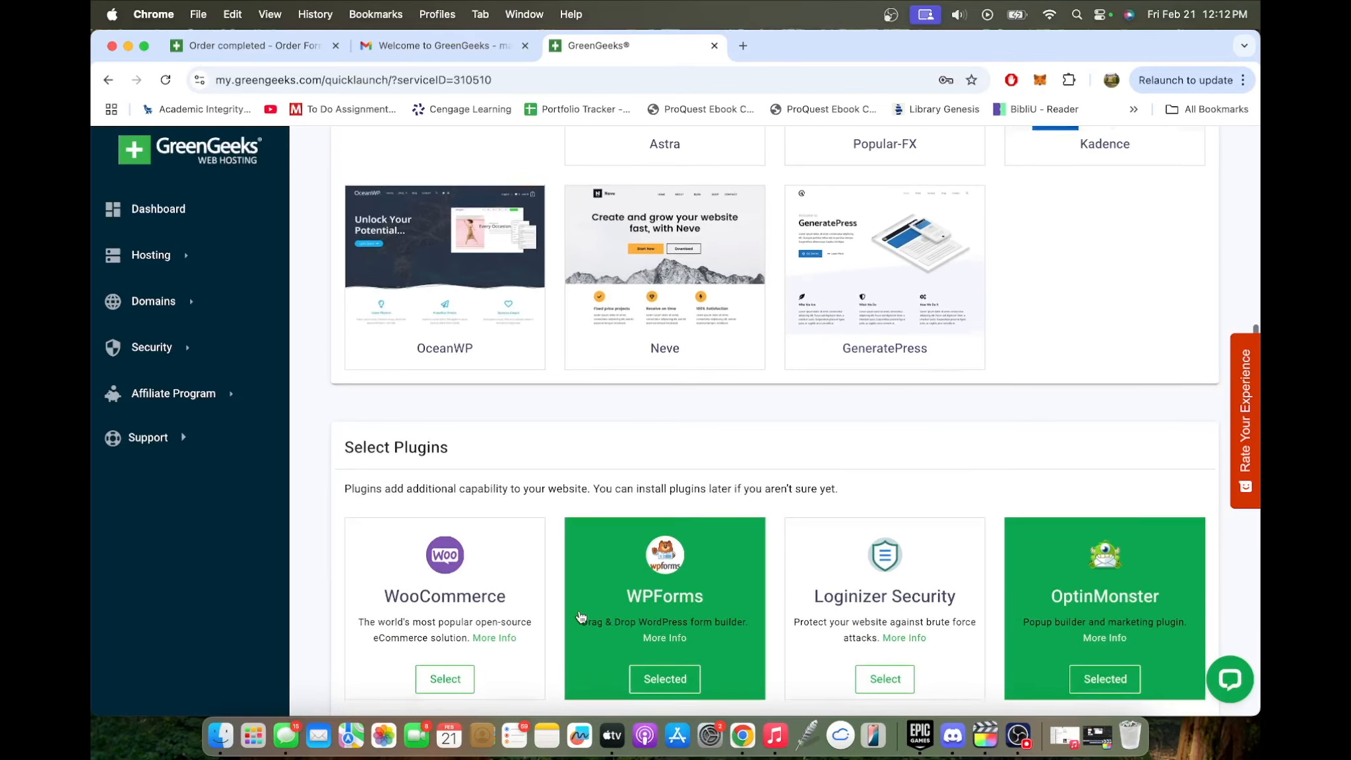
scroll(604, 617, "down", 10)
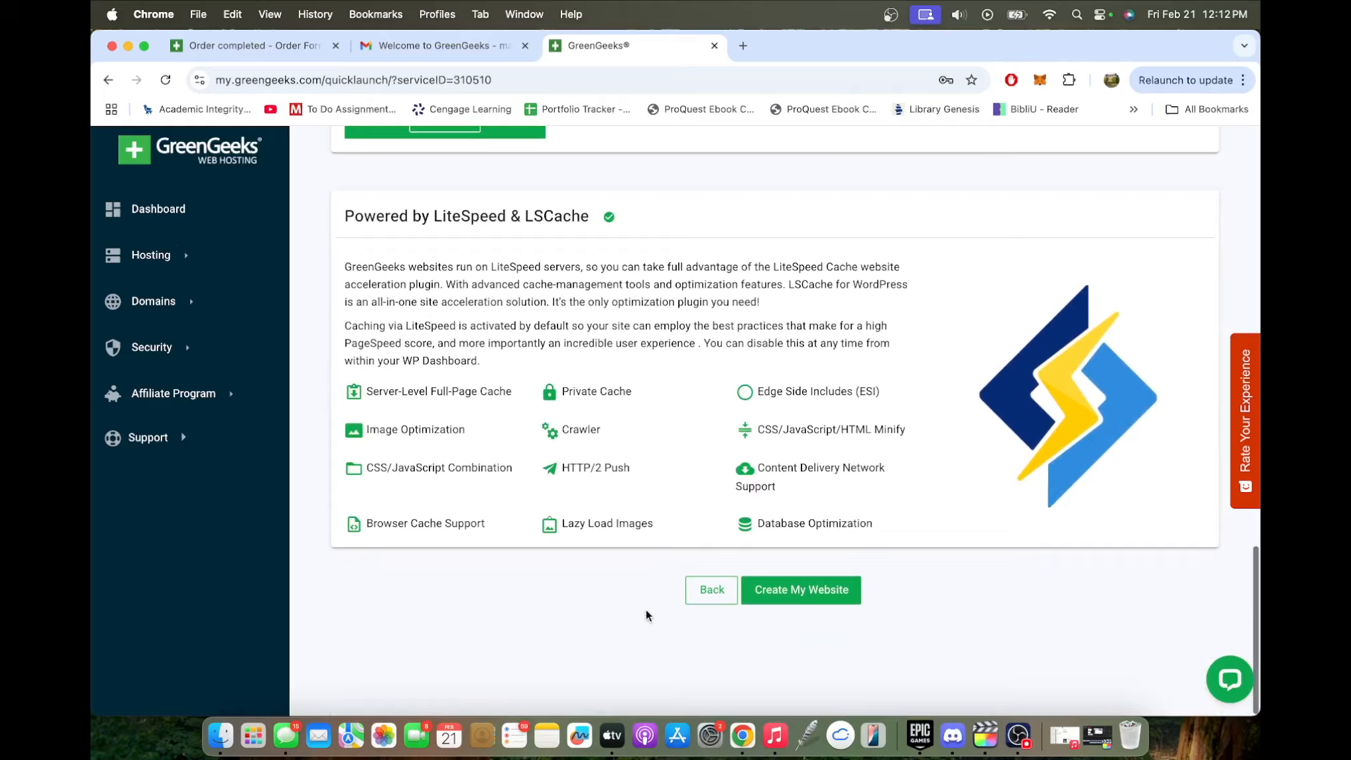
left_click(829, 614)
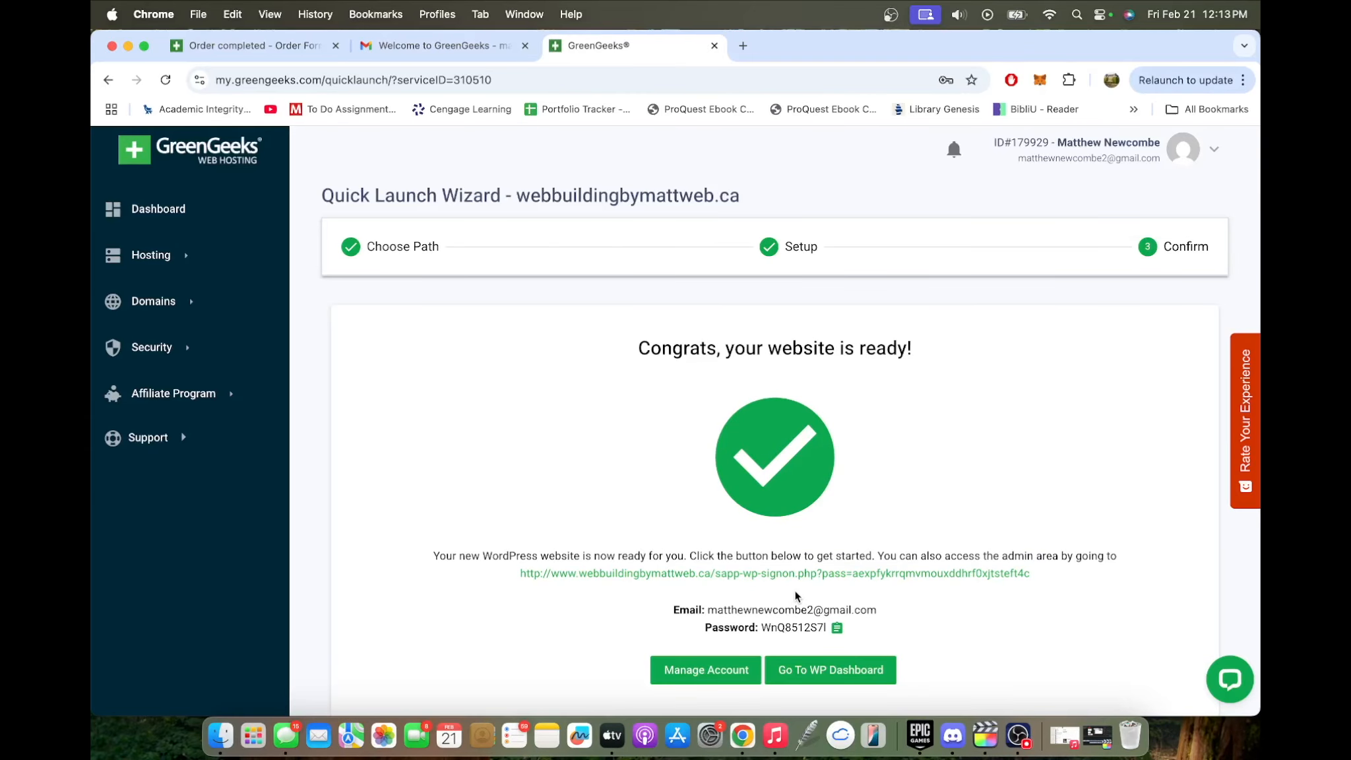
scroll(795, 596, "down", 2)
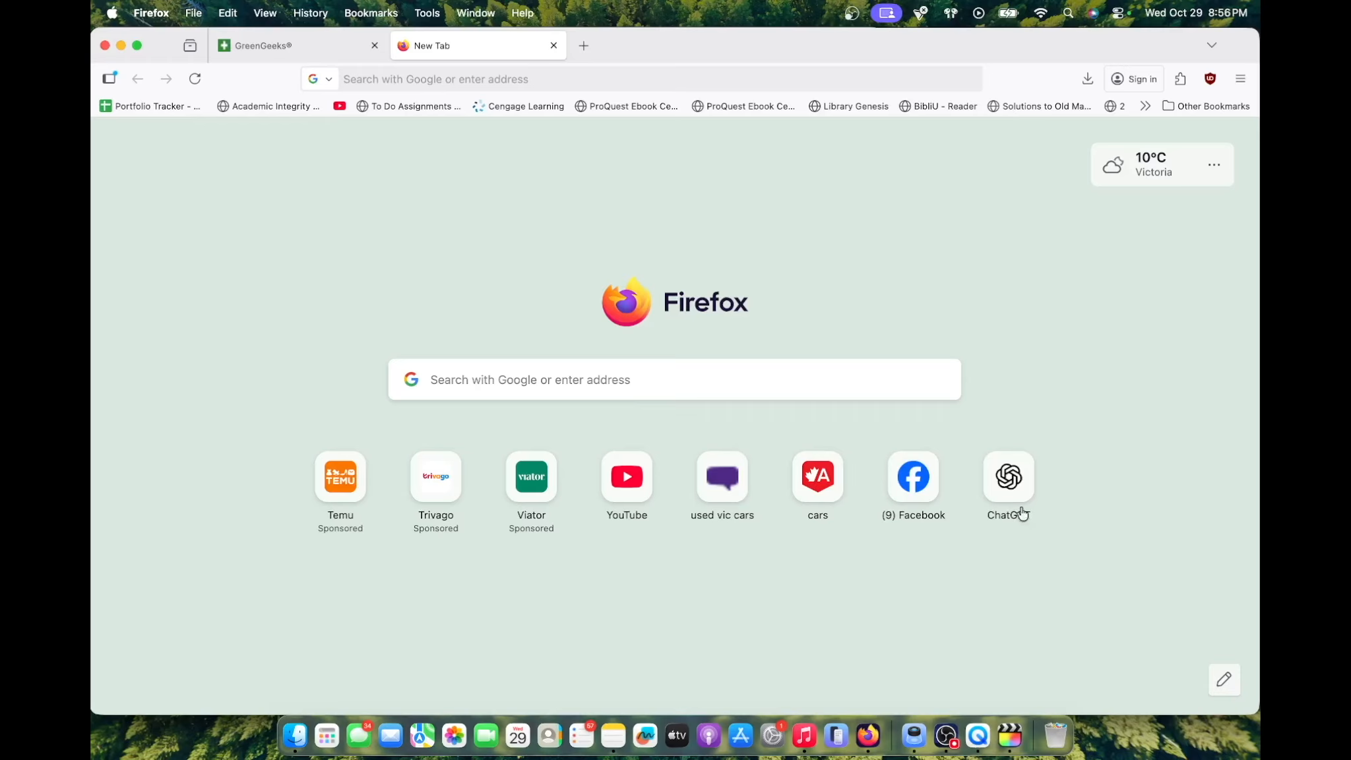
Go to webbuildingbymattweb.ca/wp-admin/ in the new Firefox tab
left_click(519, 80)
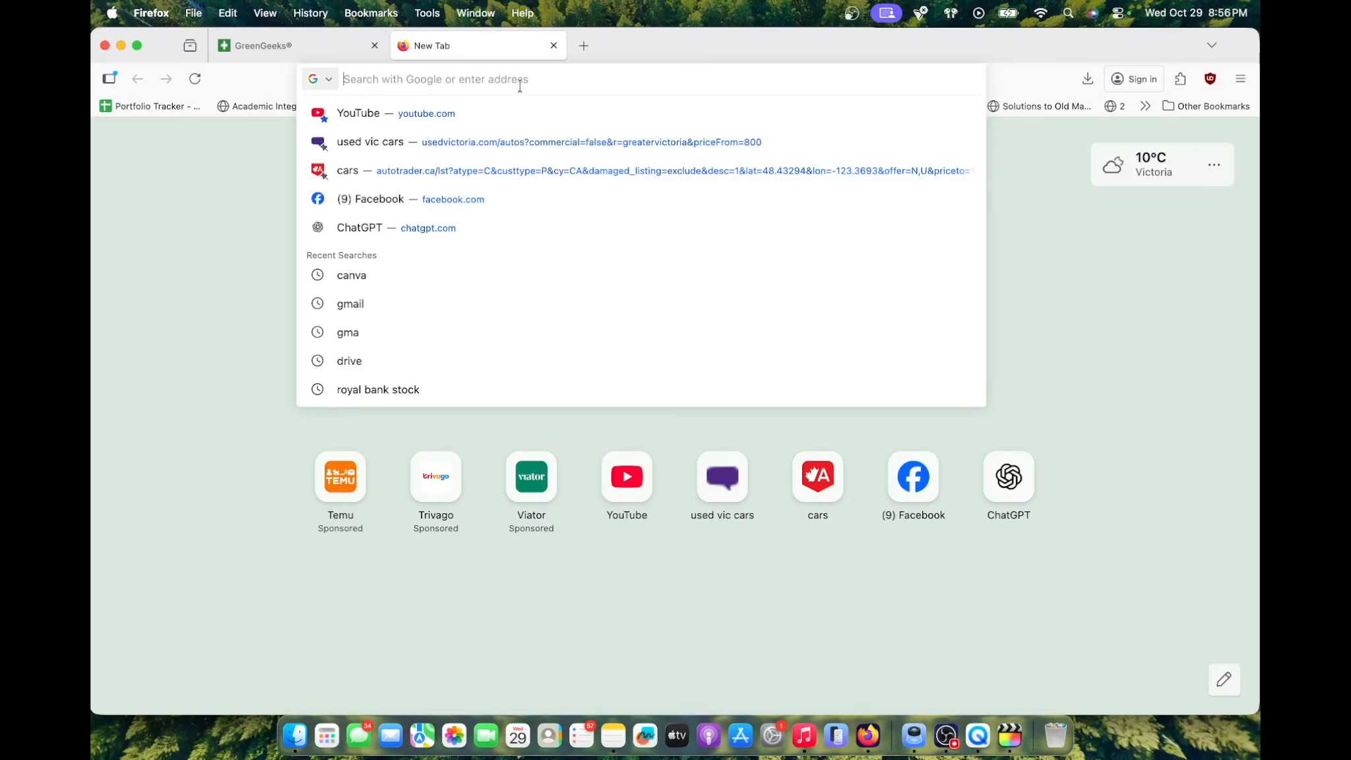
type("we")
key("Right")
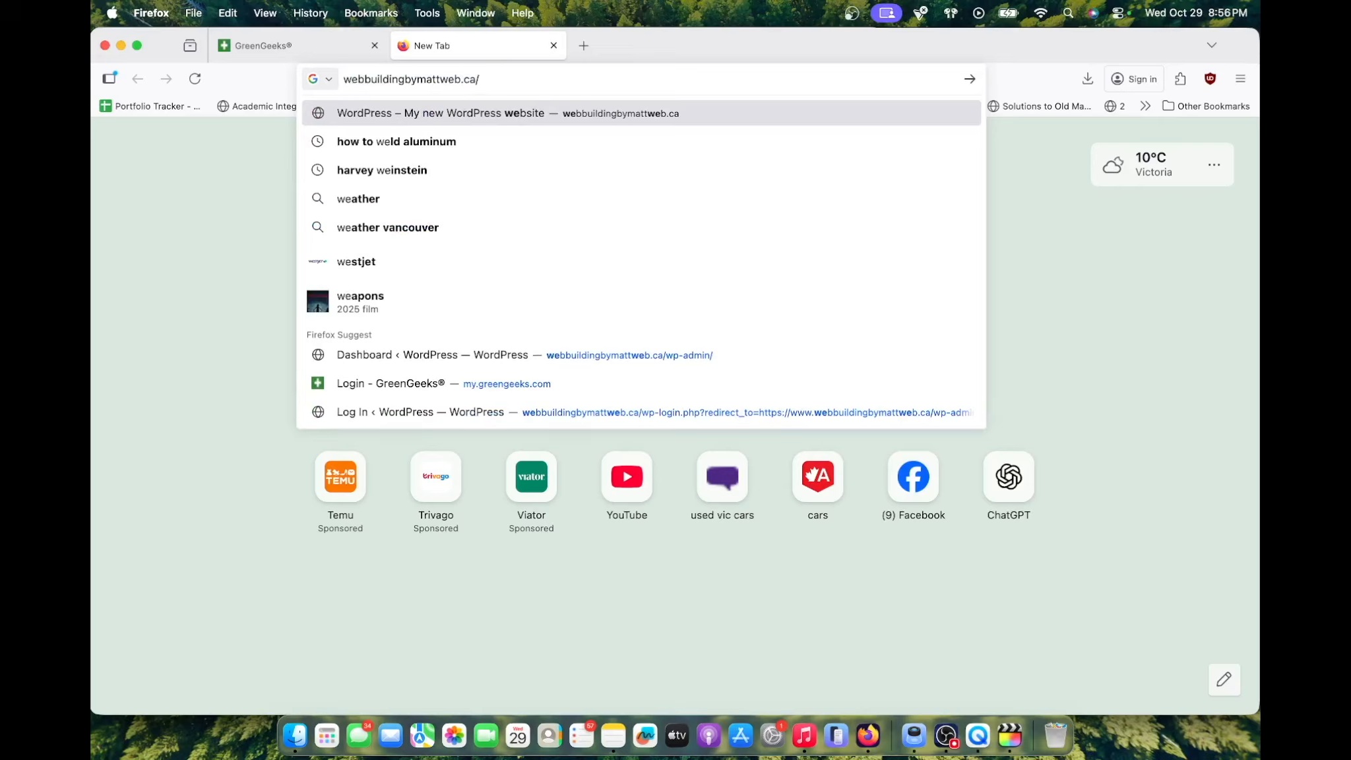
type("wp-admin/")
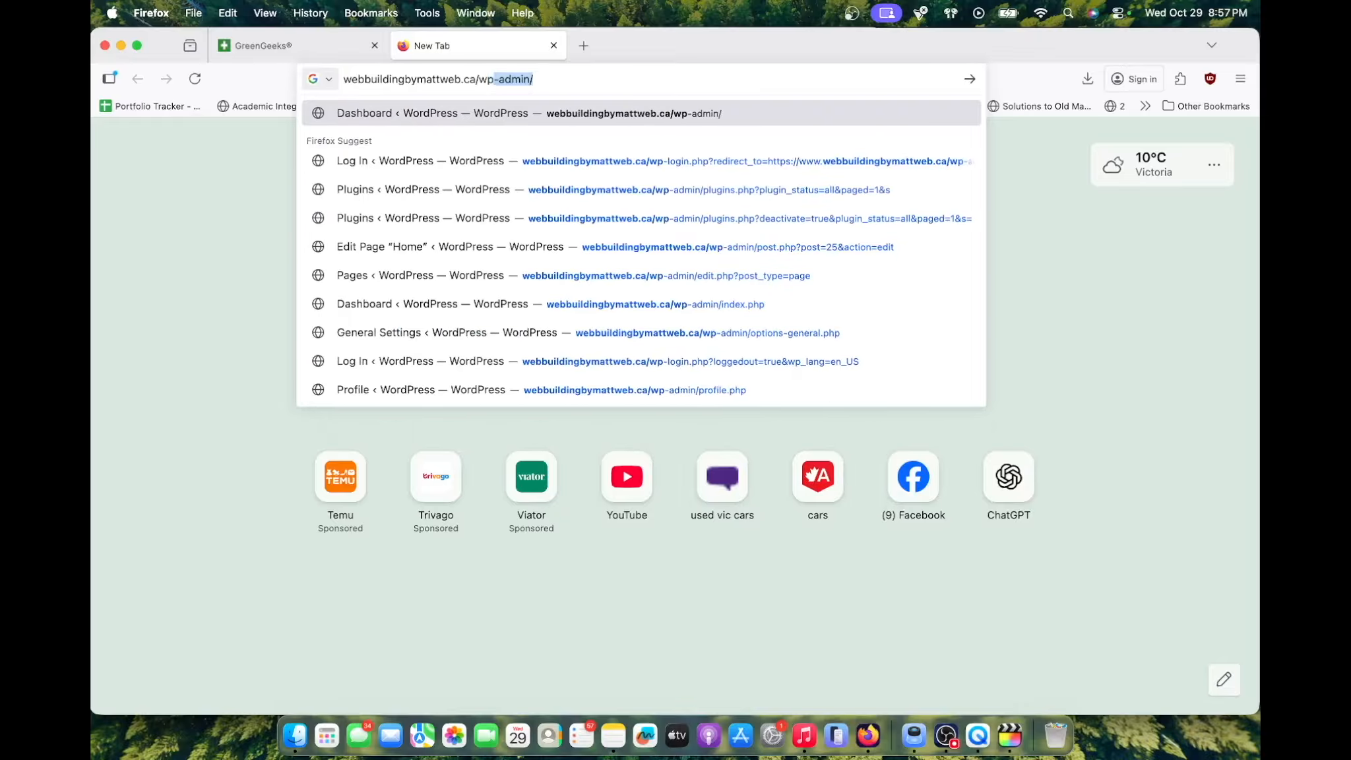
key("Right")
key("Return")
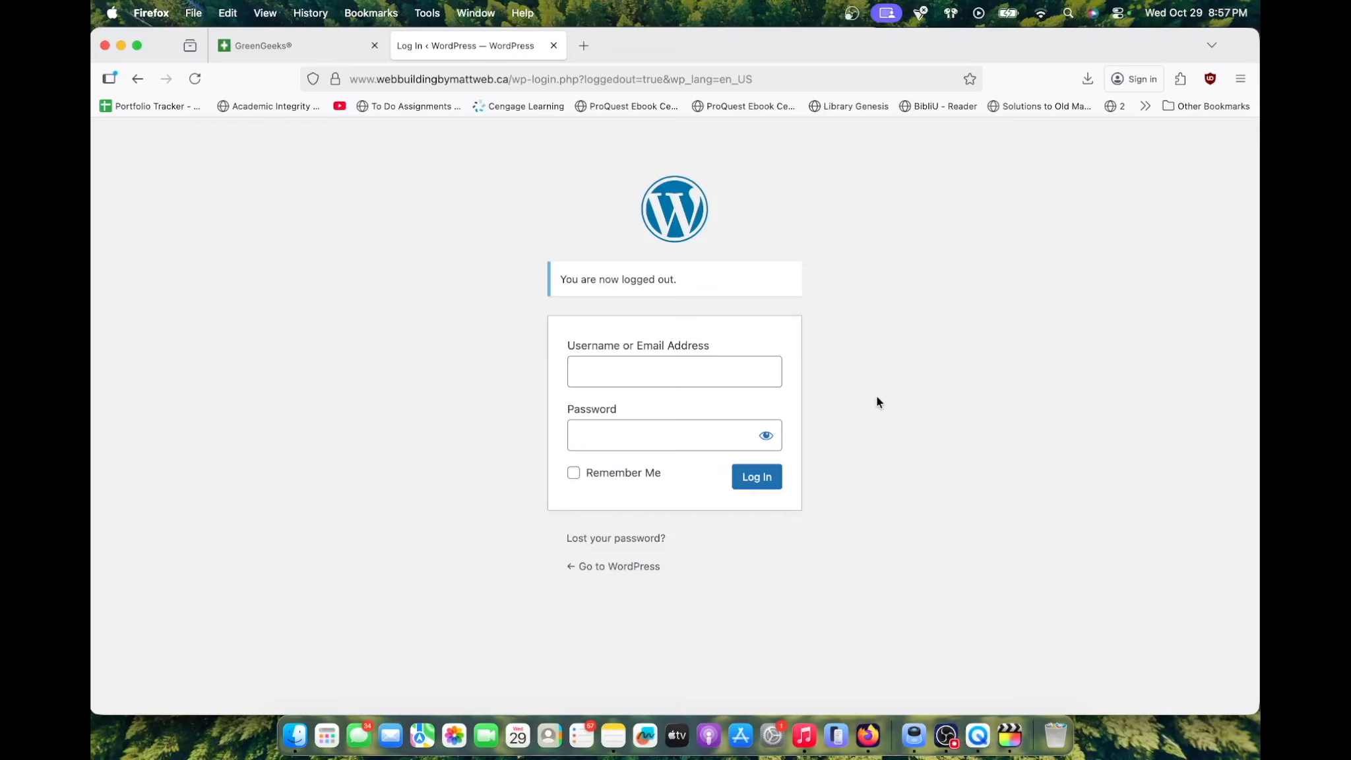
Switch to Preview to look at the WordPress login details in the GreenGeeks e-mail screenshot, and return to Firefox
left_click(914, 734)
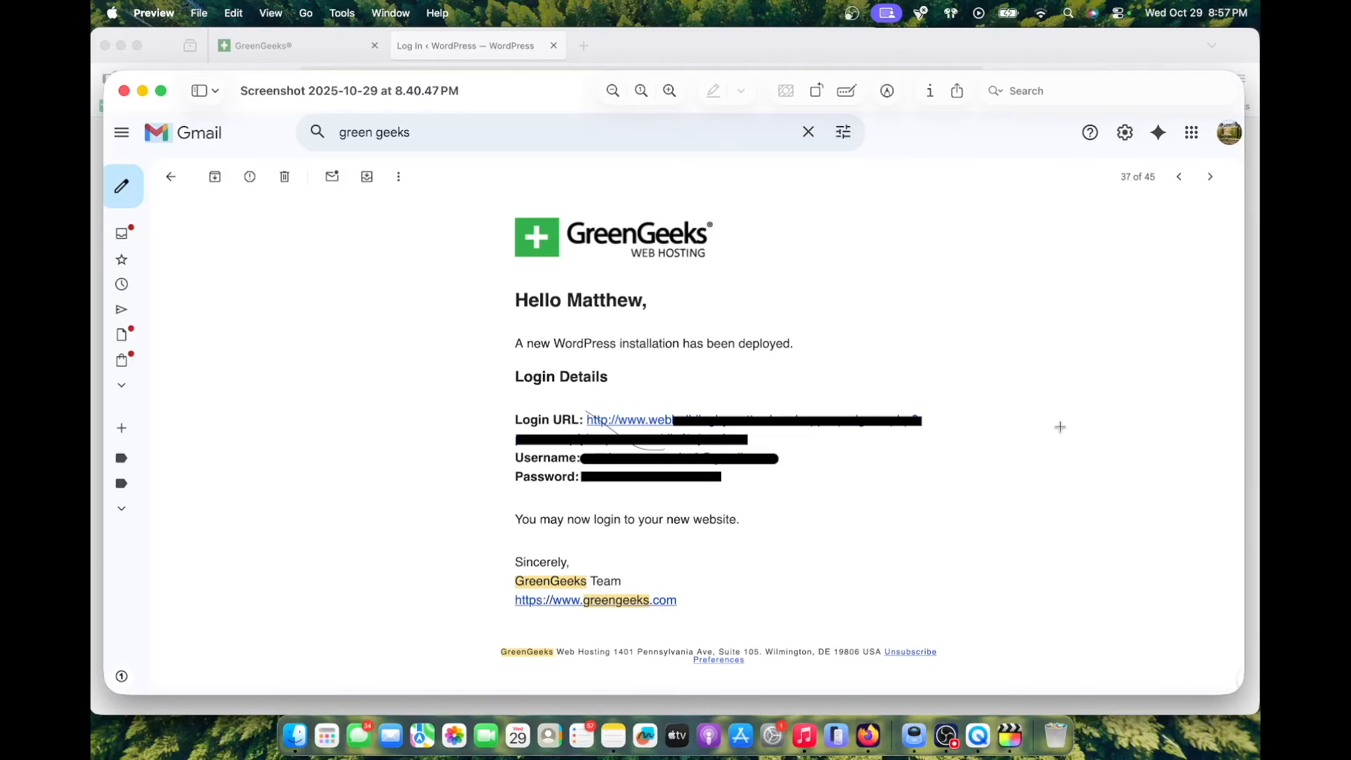
left_click(1148, 58)
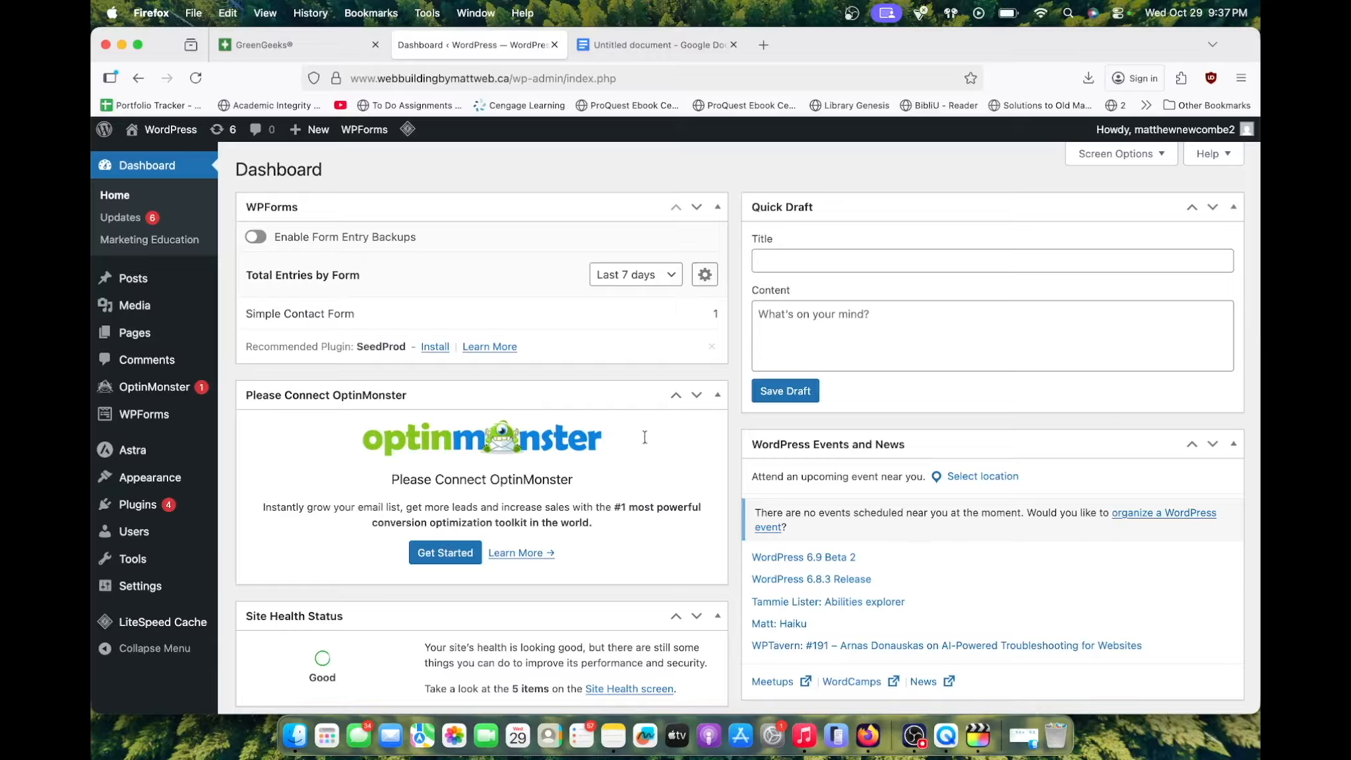
Open the installed plugins list and deactivate all plugins with a bulk action
left_click(149, 512)
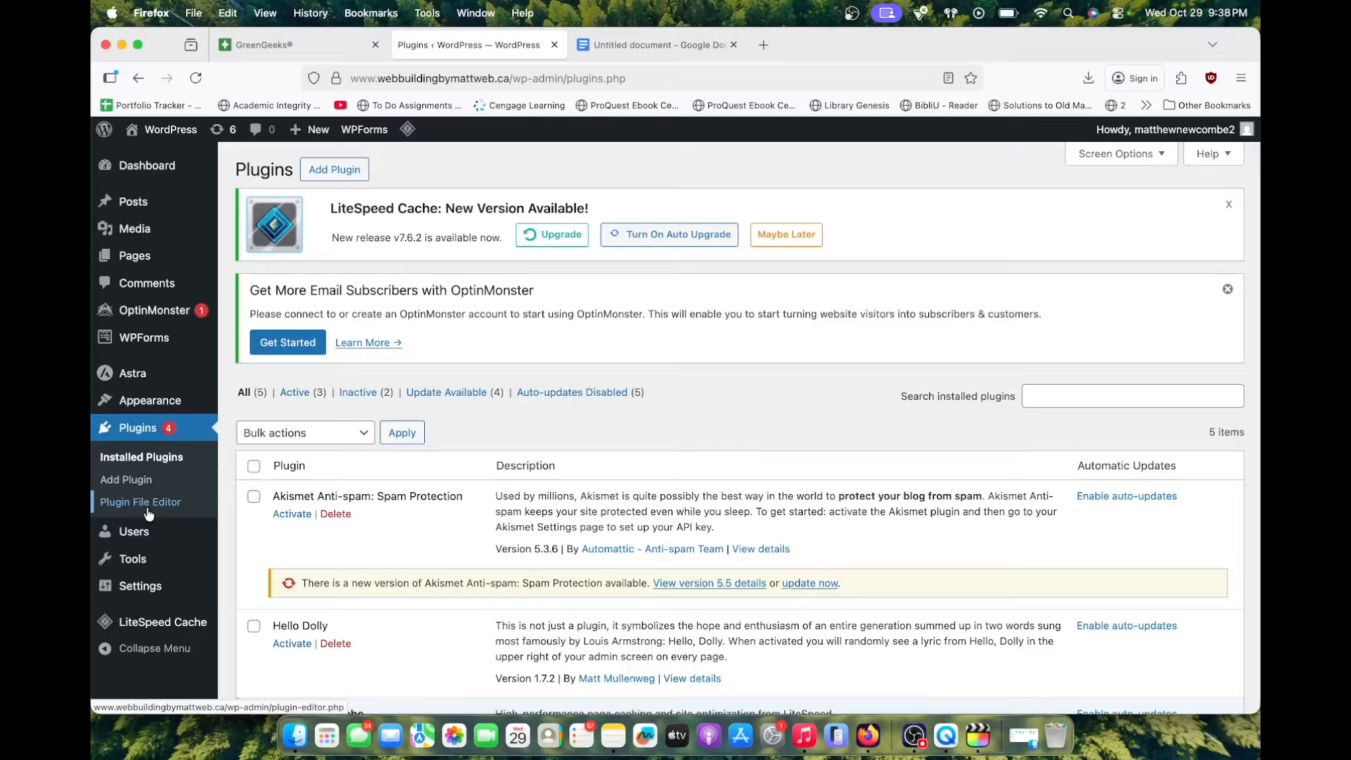
mouse_move(185, 559)
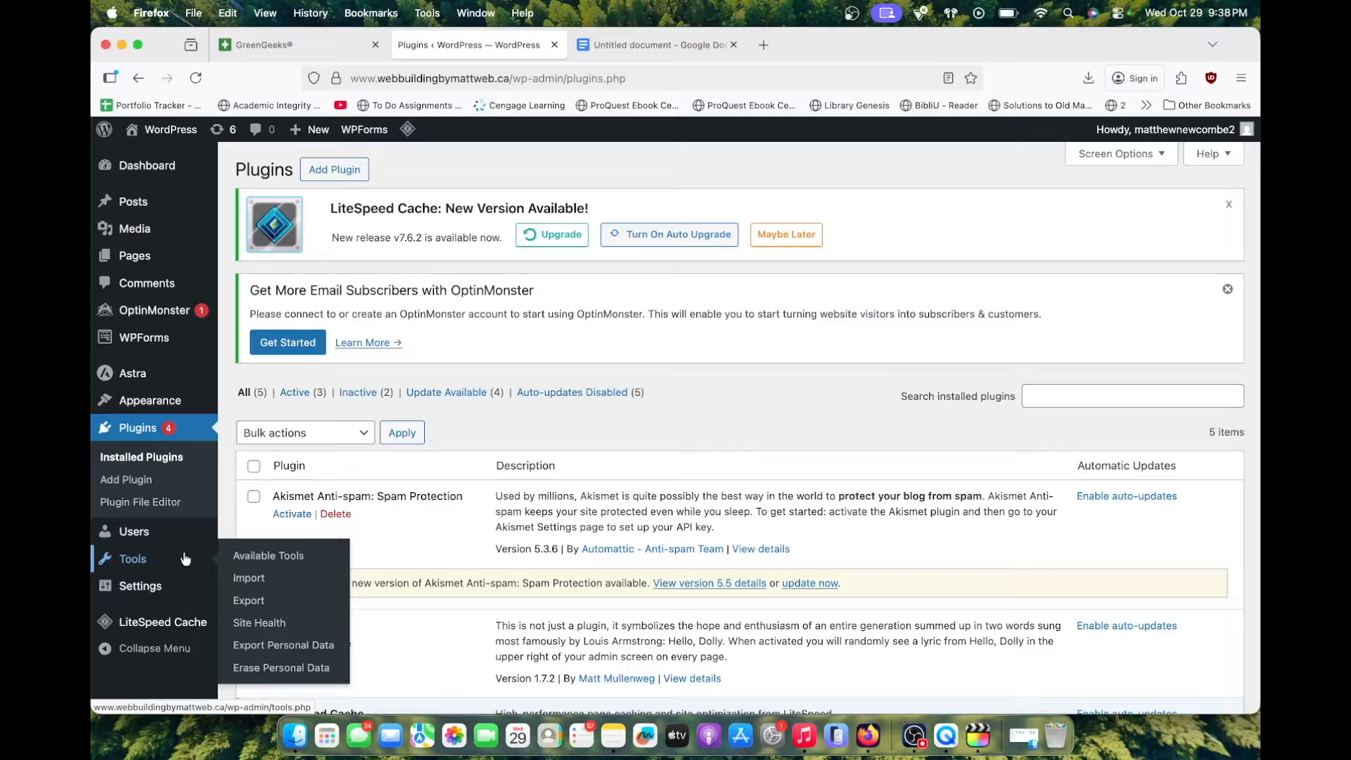
left_click(402, 432)
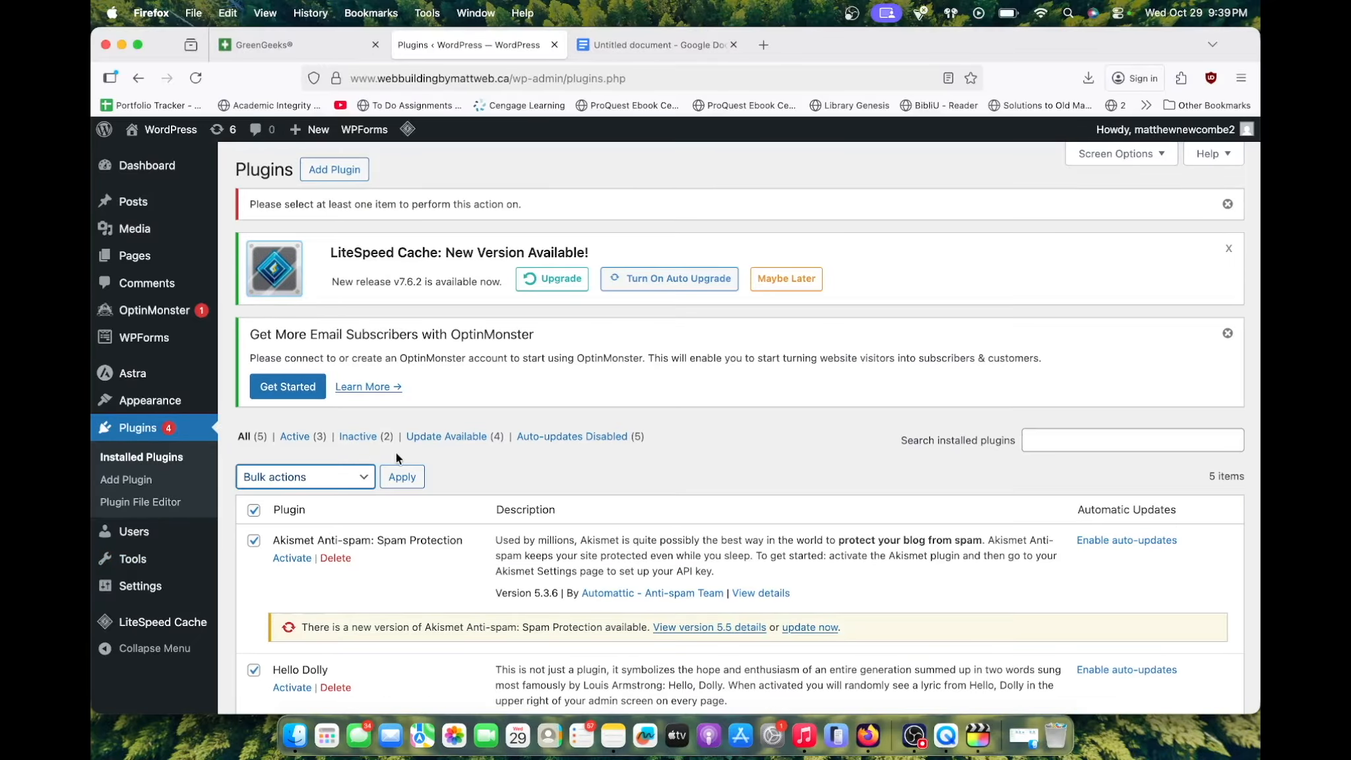
left_click(356, 476)
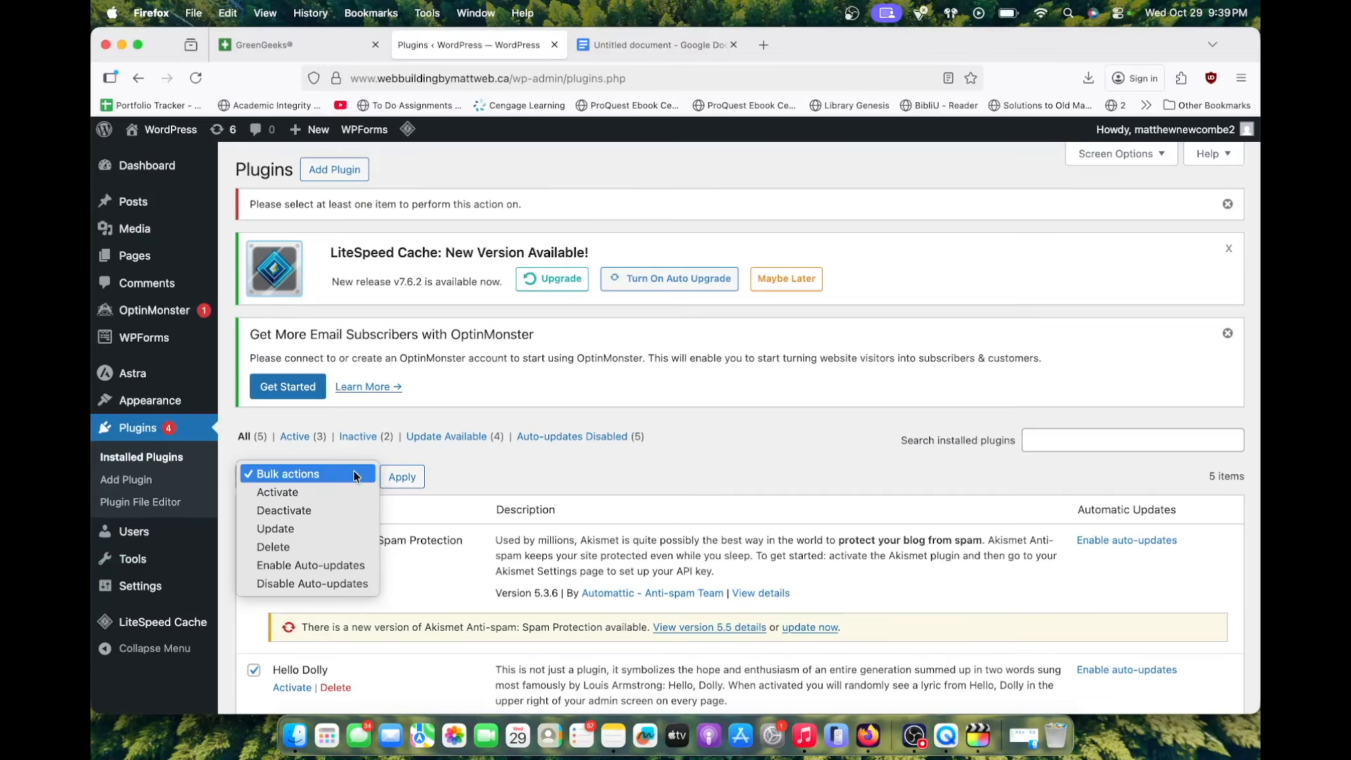
left_click(340, 510)
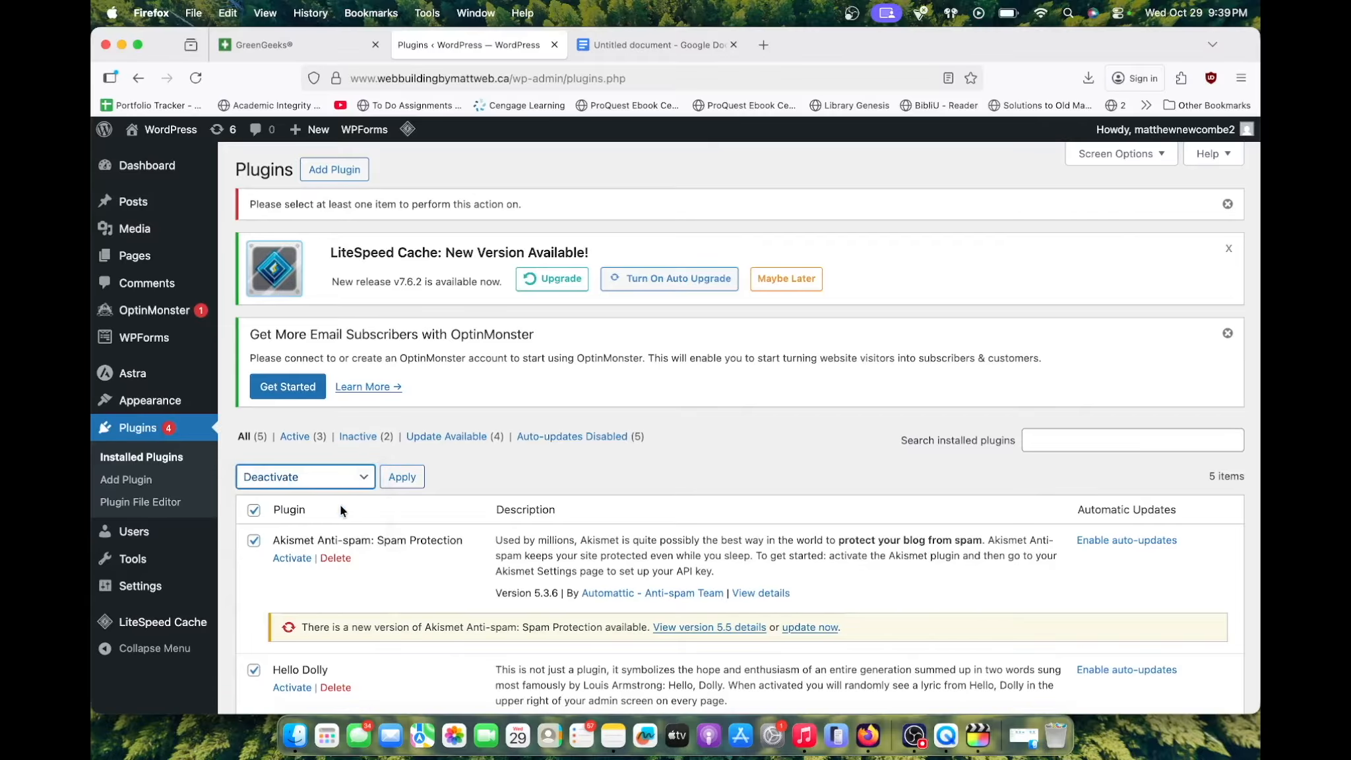
left_click(255, 511)
left_click(414, 484)
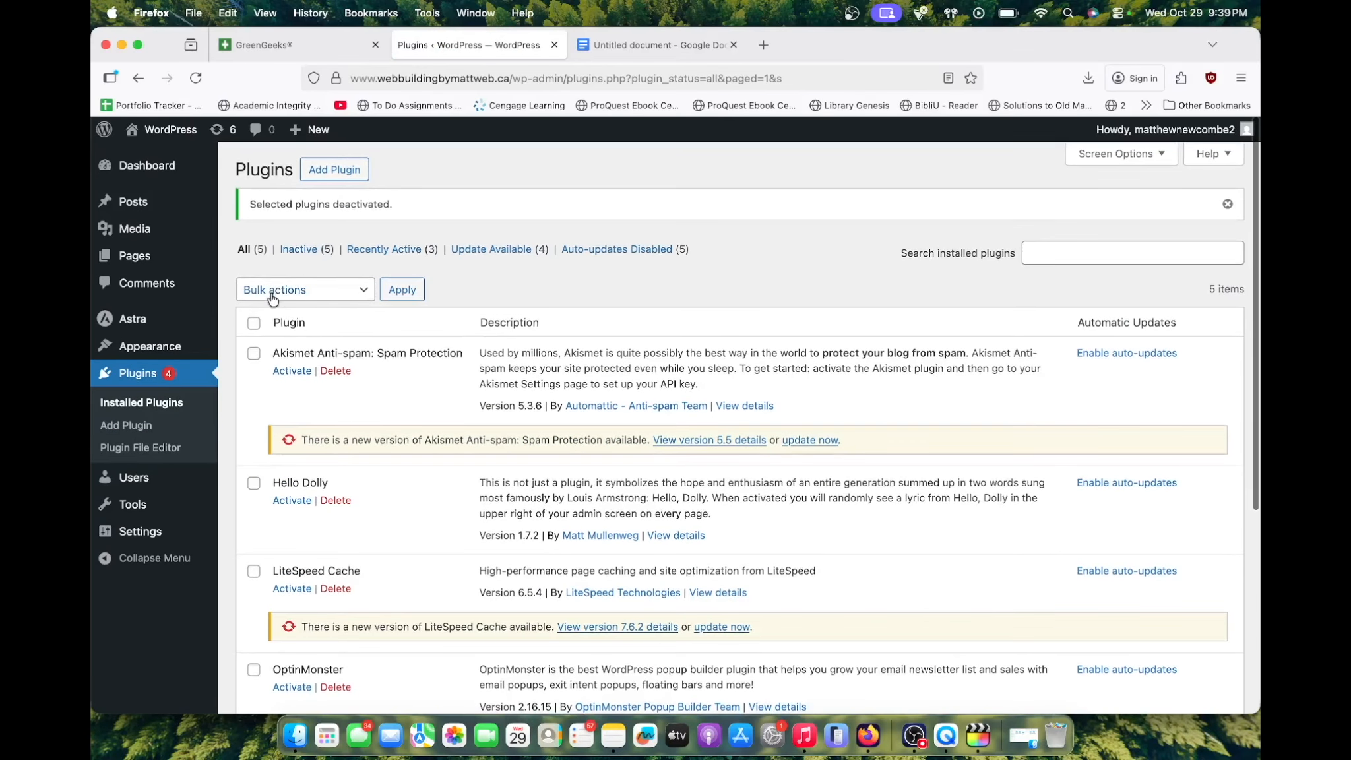
Delete all five deactivated plugins with a bulk action and confirm the deletion
left_click(283, 292)
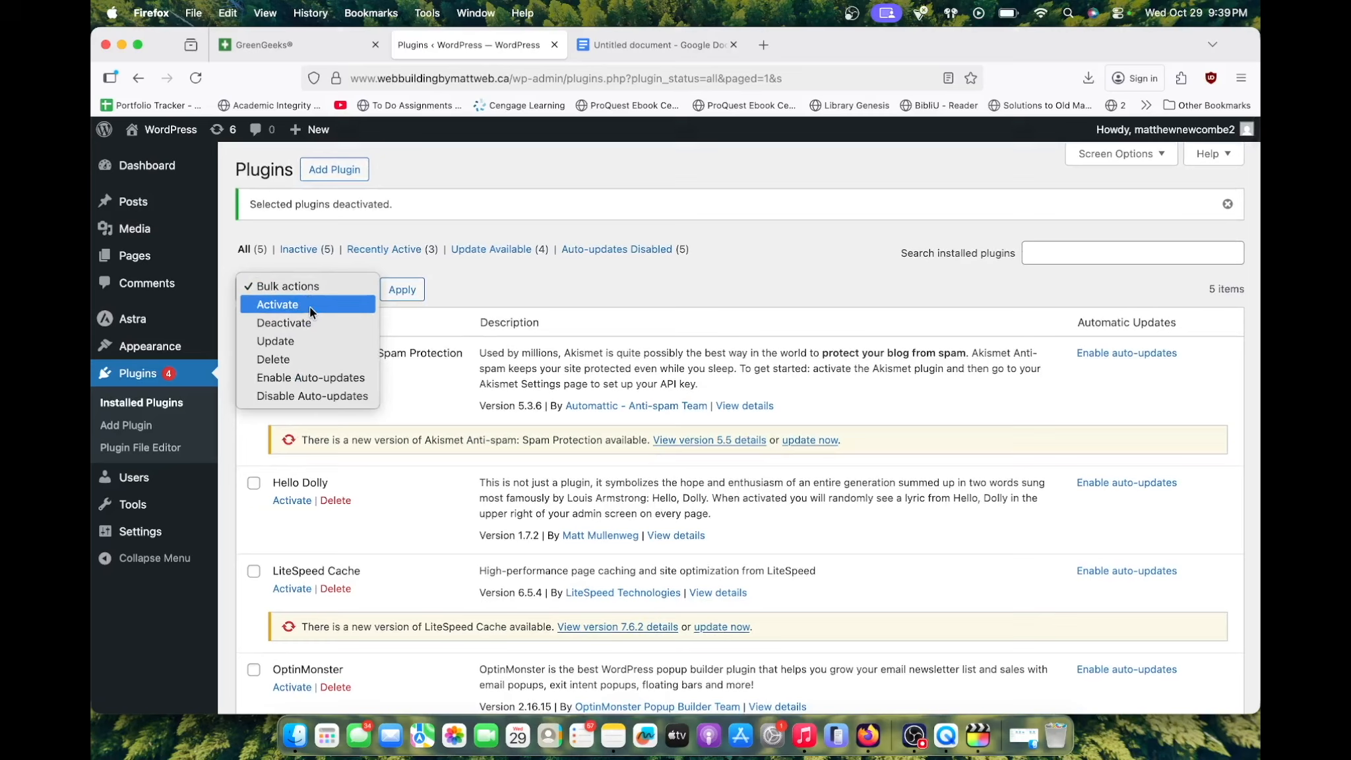
left_click(297, 357)
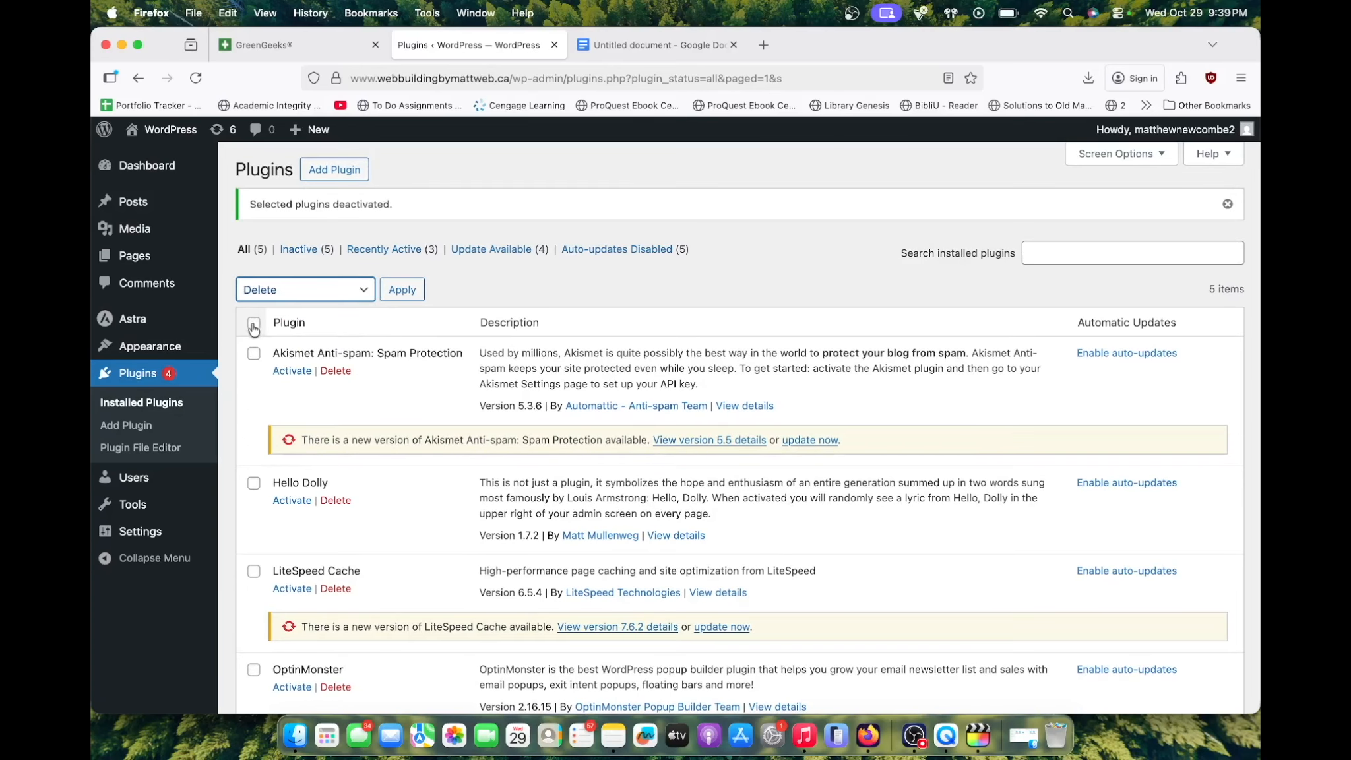
left_click(254, 323)
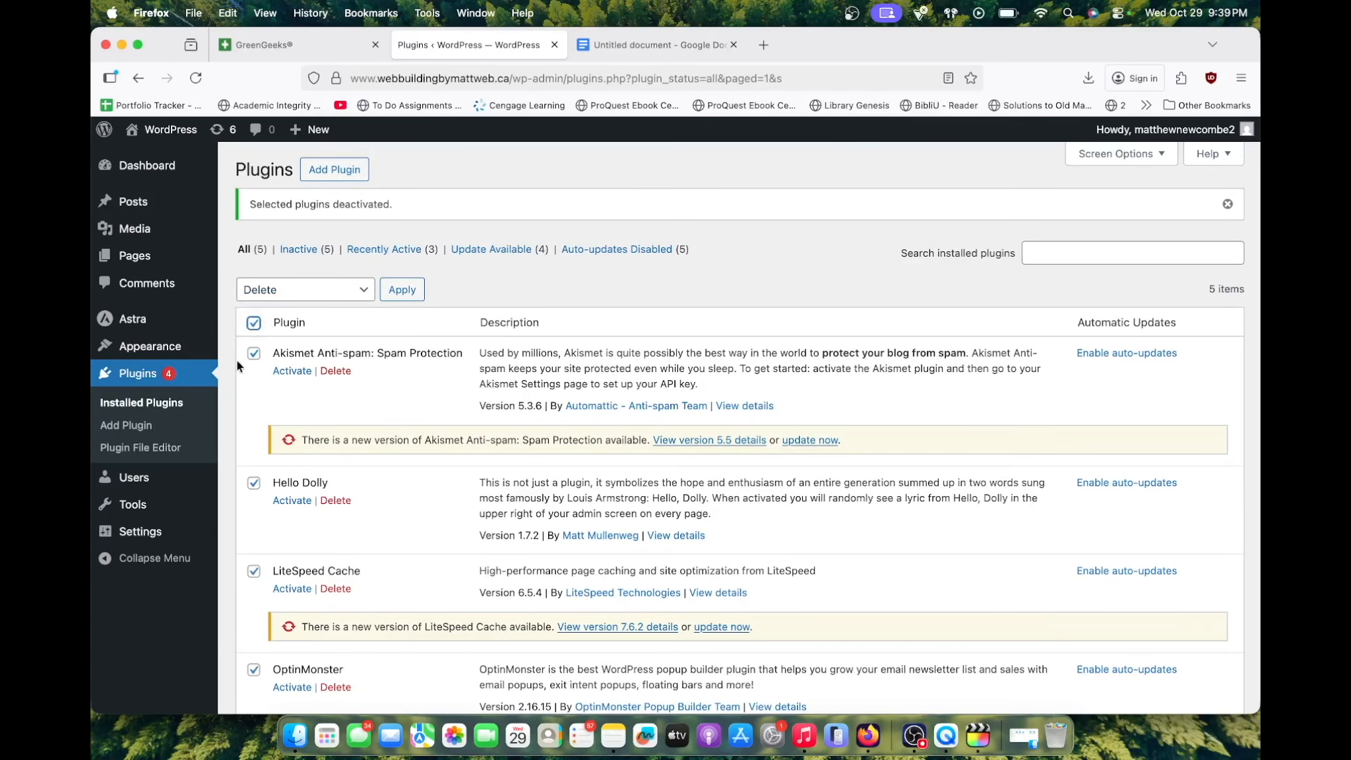
left_click(402, 295)
left_click(793, 449)
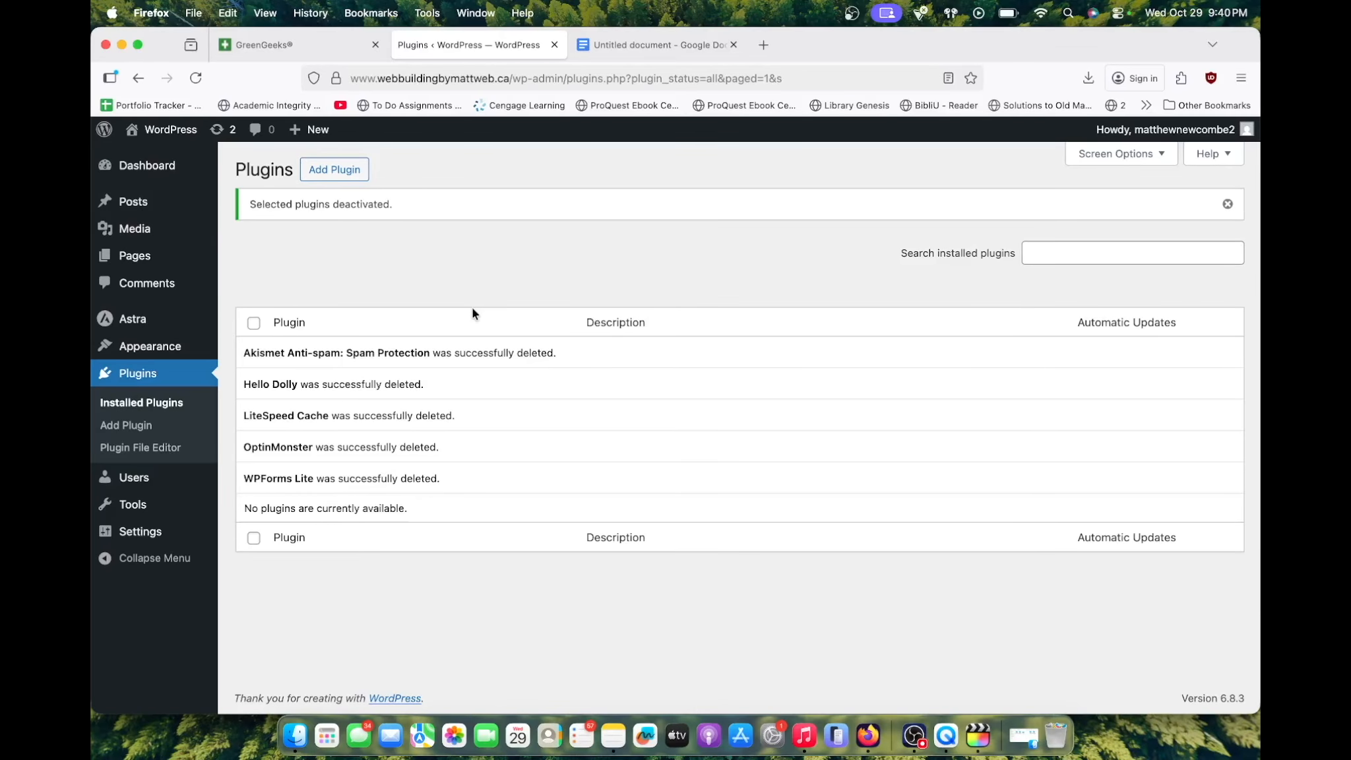
Search the plugin directory for elementor, then install and activate Elementor Website Builder
left_click(335, 169)
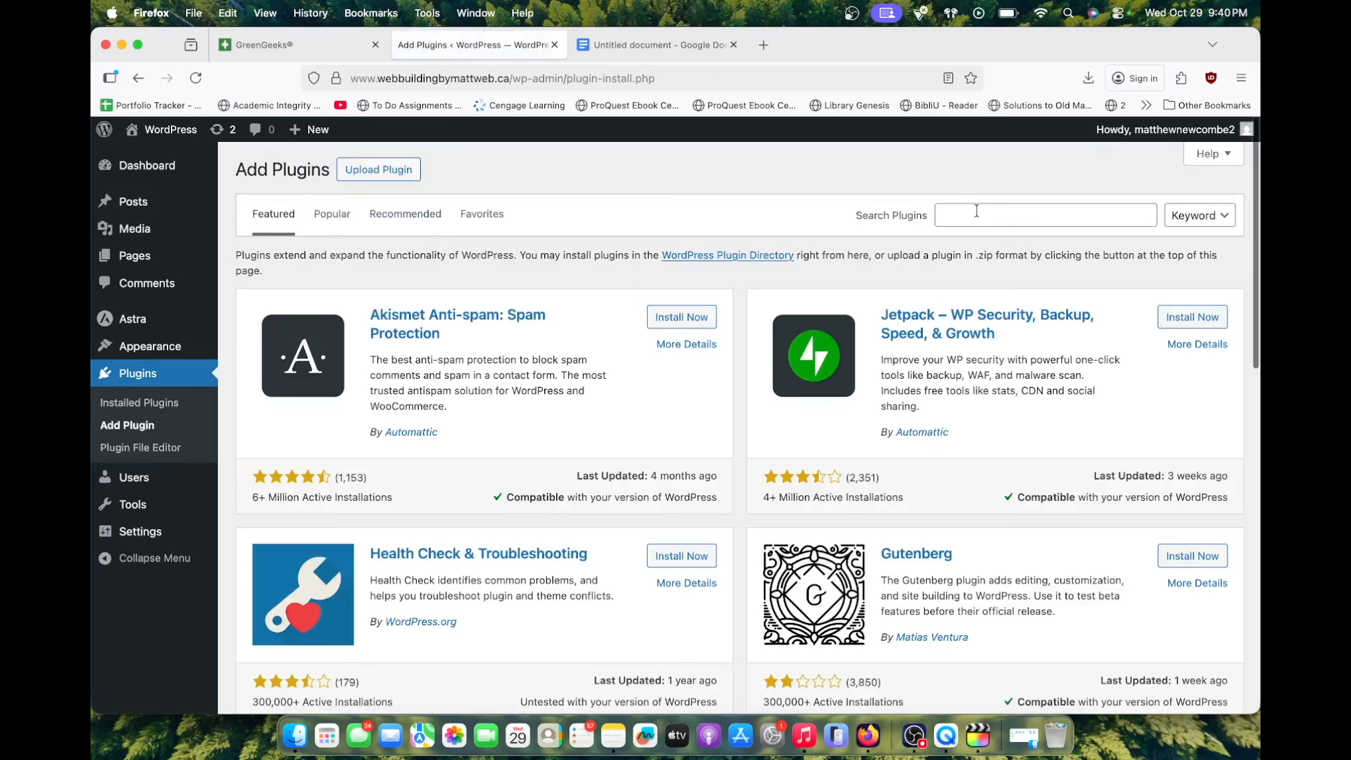
left_click(976, 211)
type("e")
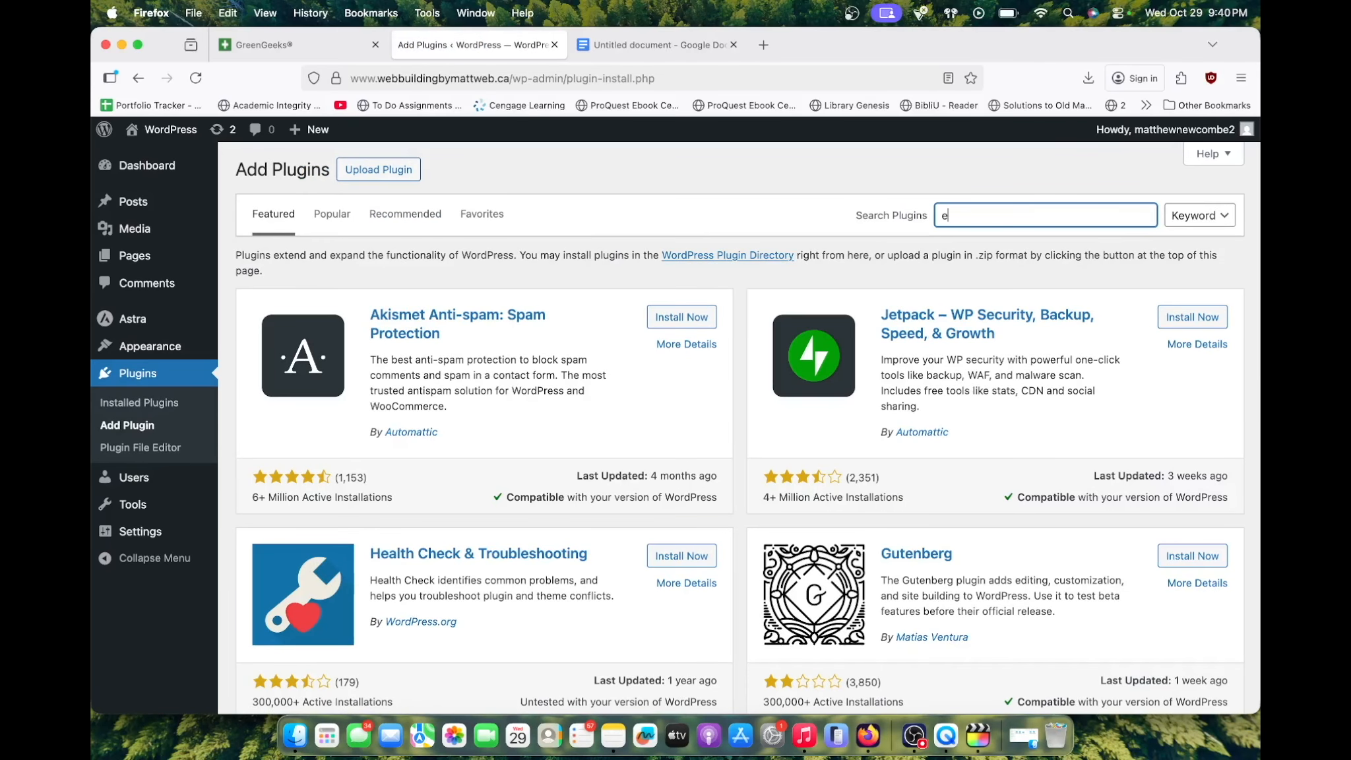
type("lementor")
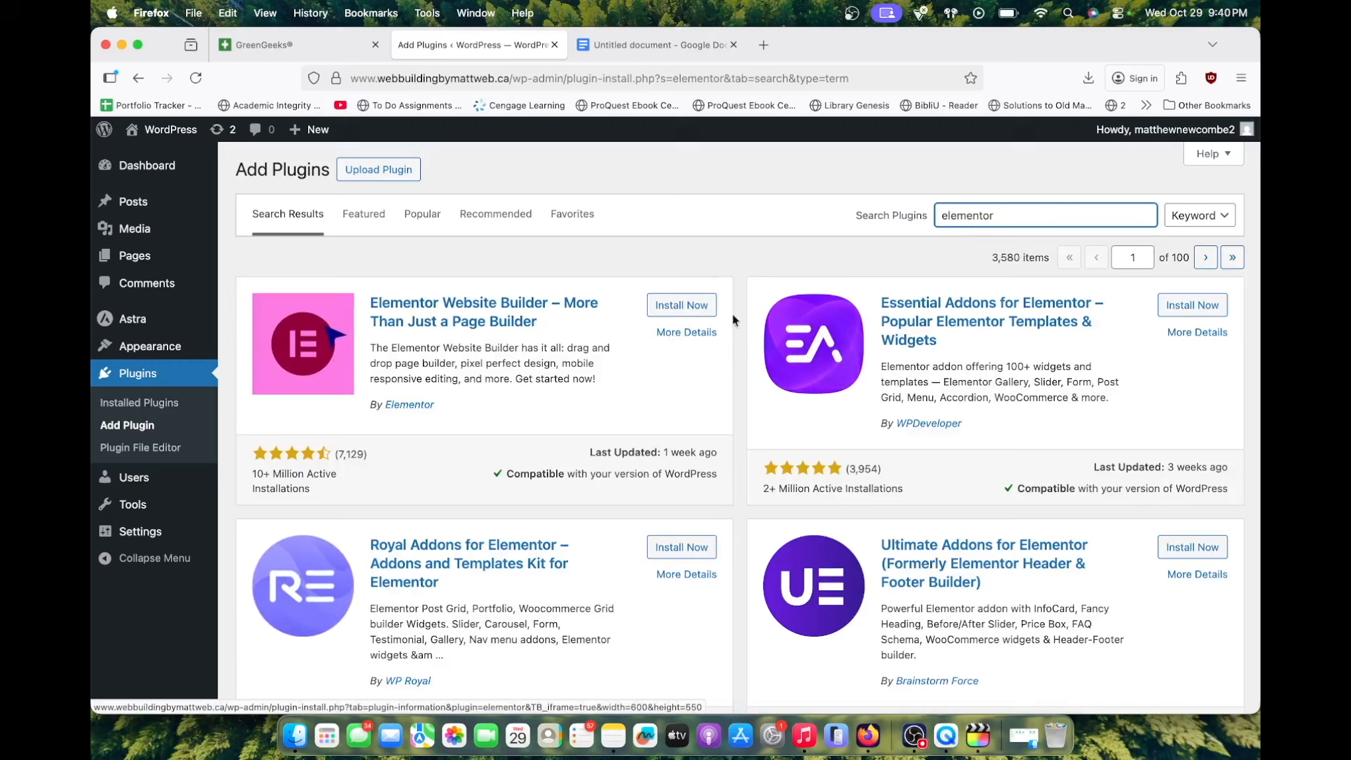
left_click(692, 307)
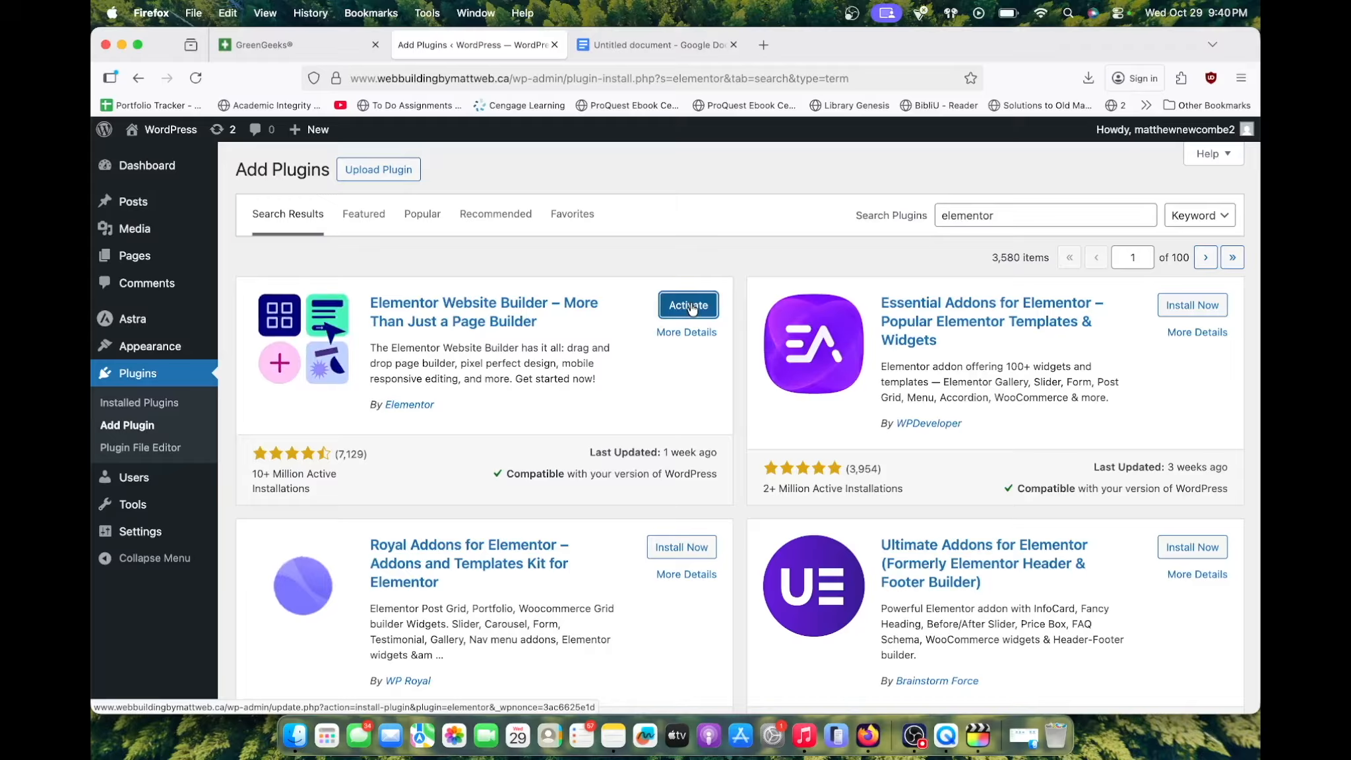
left_click(689, 306)
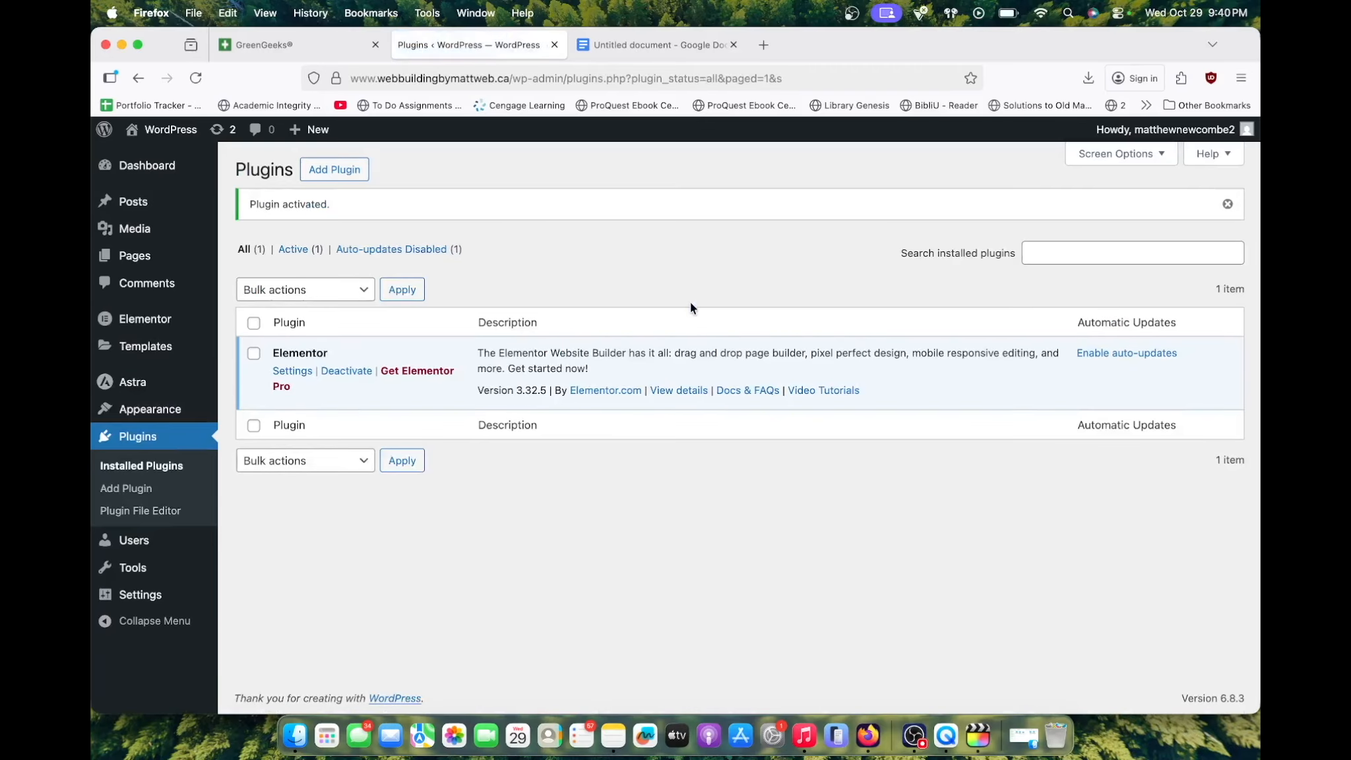
Search the plugin directory for starter templates, then install and activate the Starter Templates plugin by Brainstorm Force
left_click(344, 171)
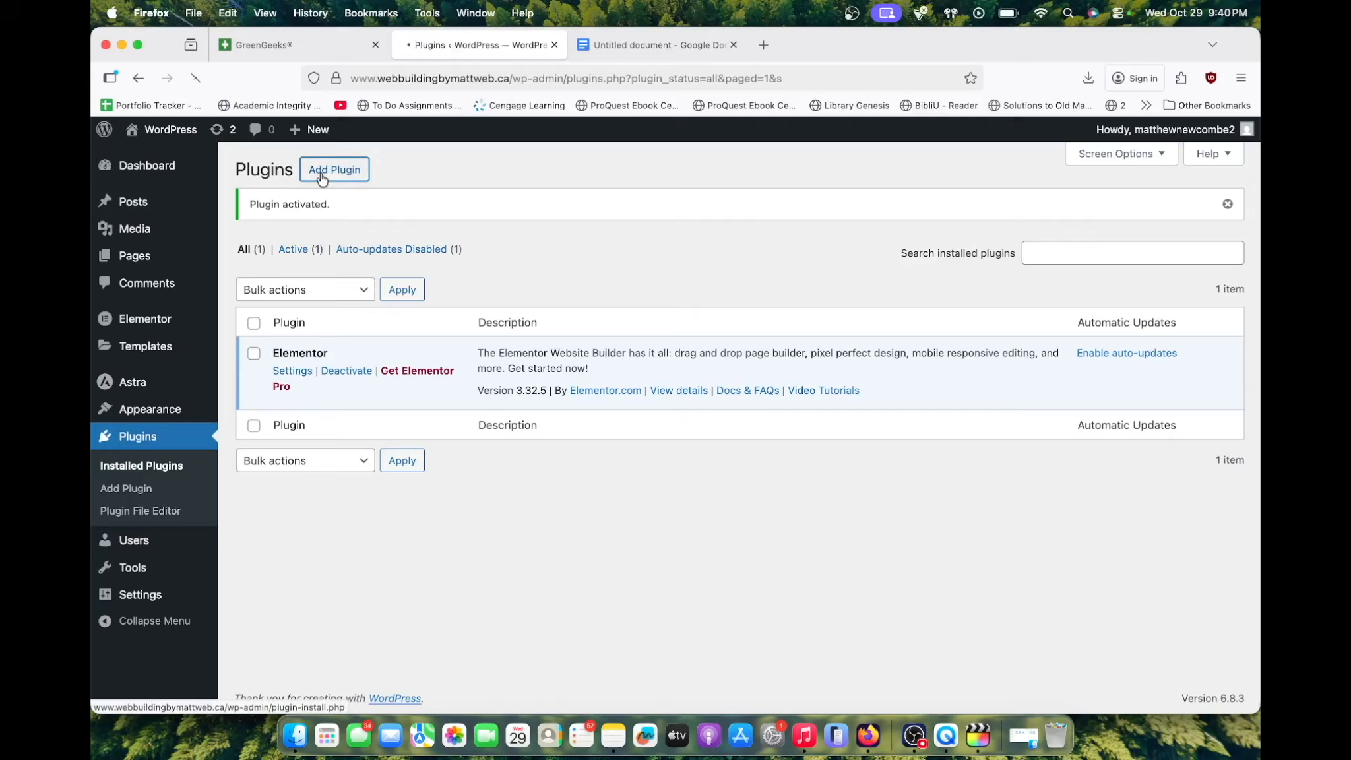
left_click(1054, 210)
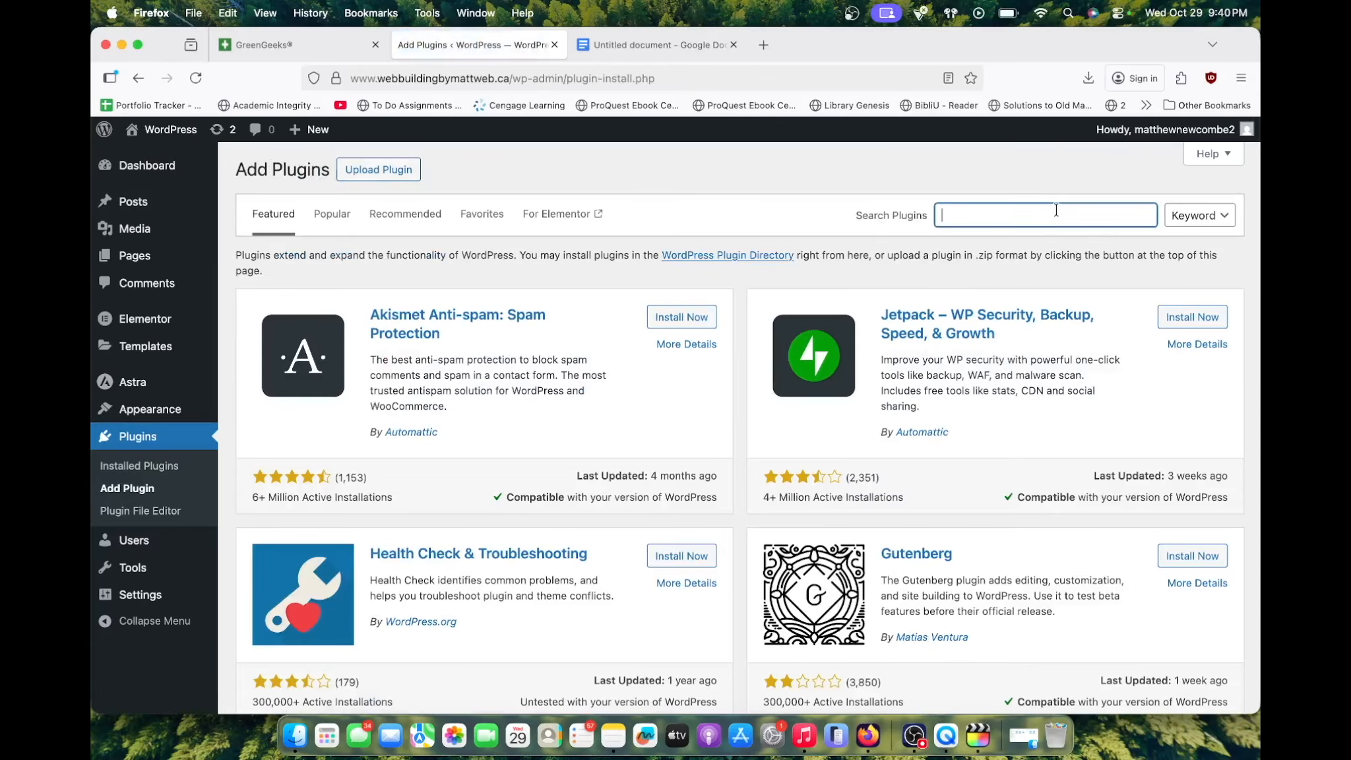
type("starter templates")
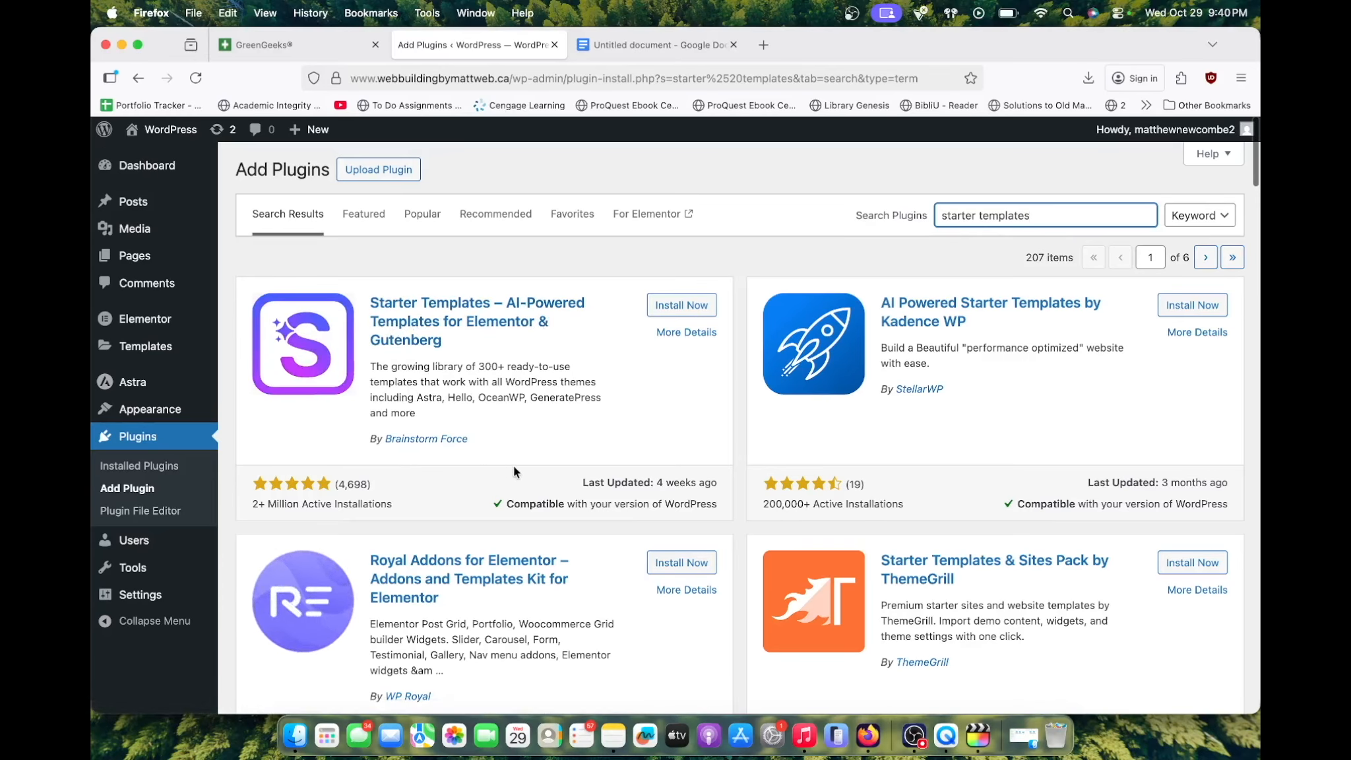
left_click(683, 309)
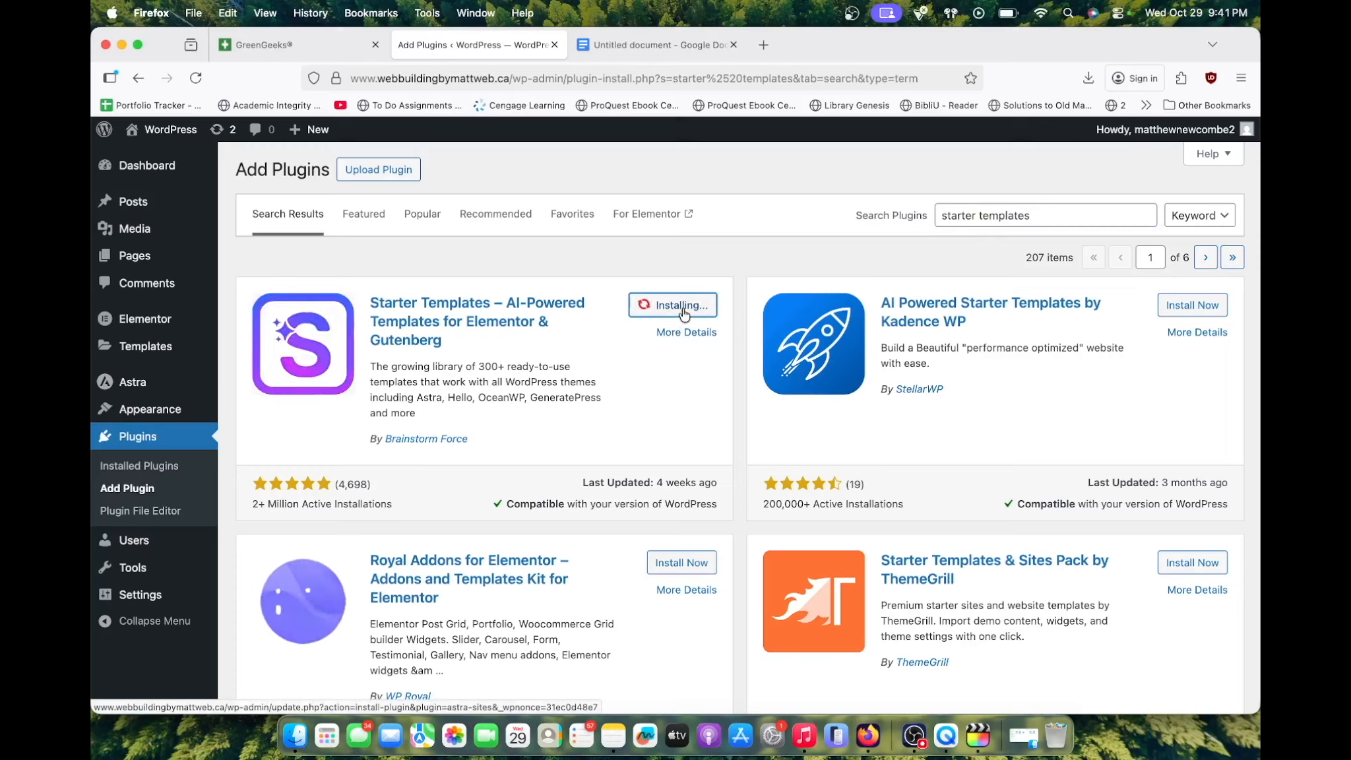
left_click(686, 307)
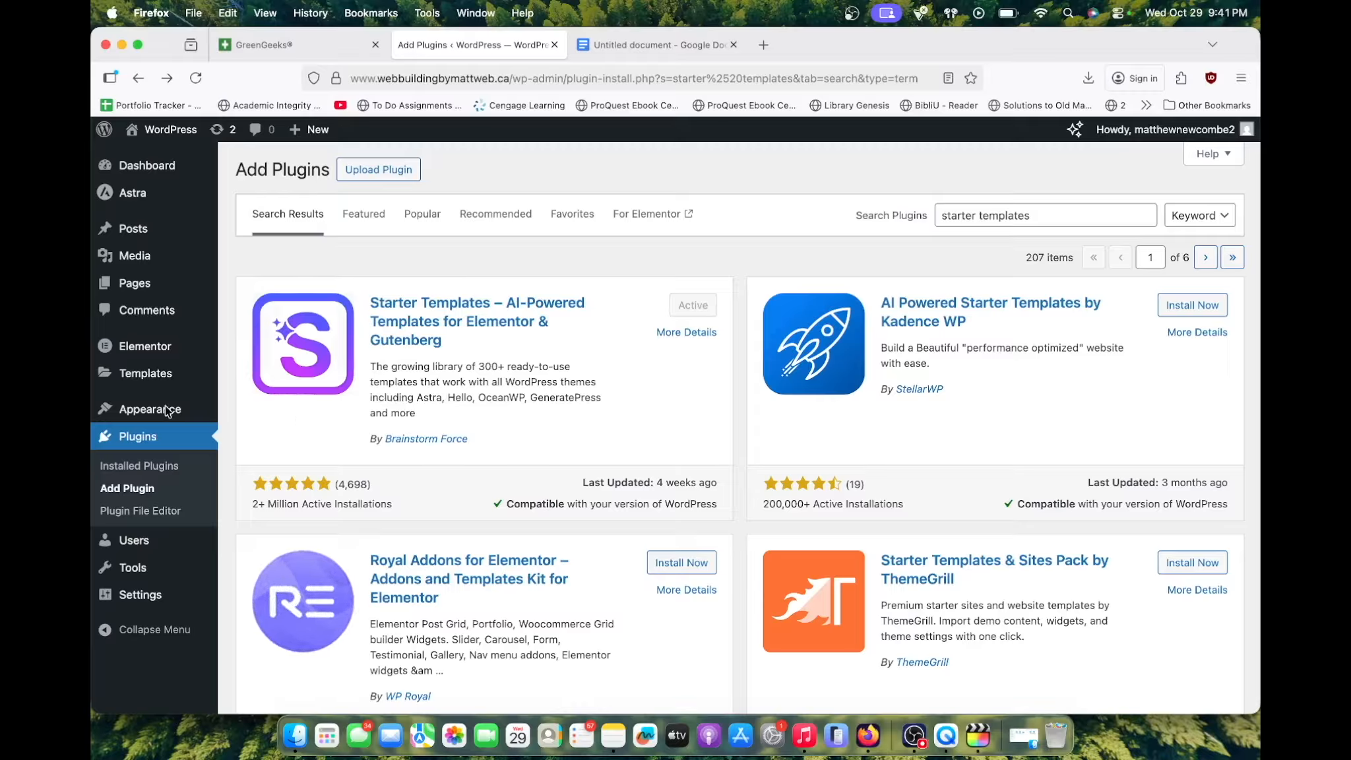
left_click(122, 438)
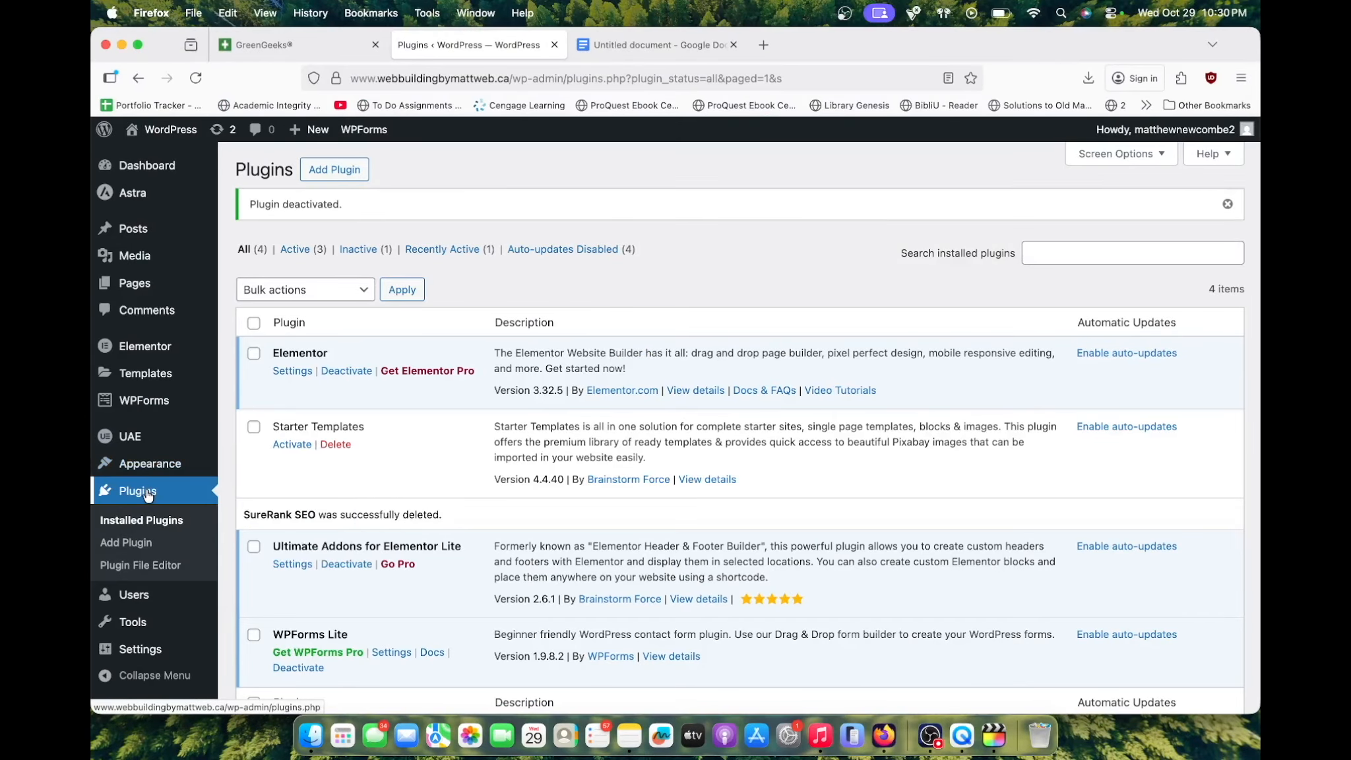
left_click(852, 84)
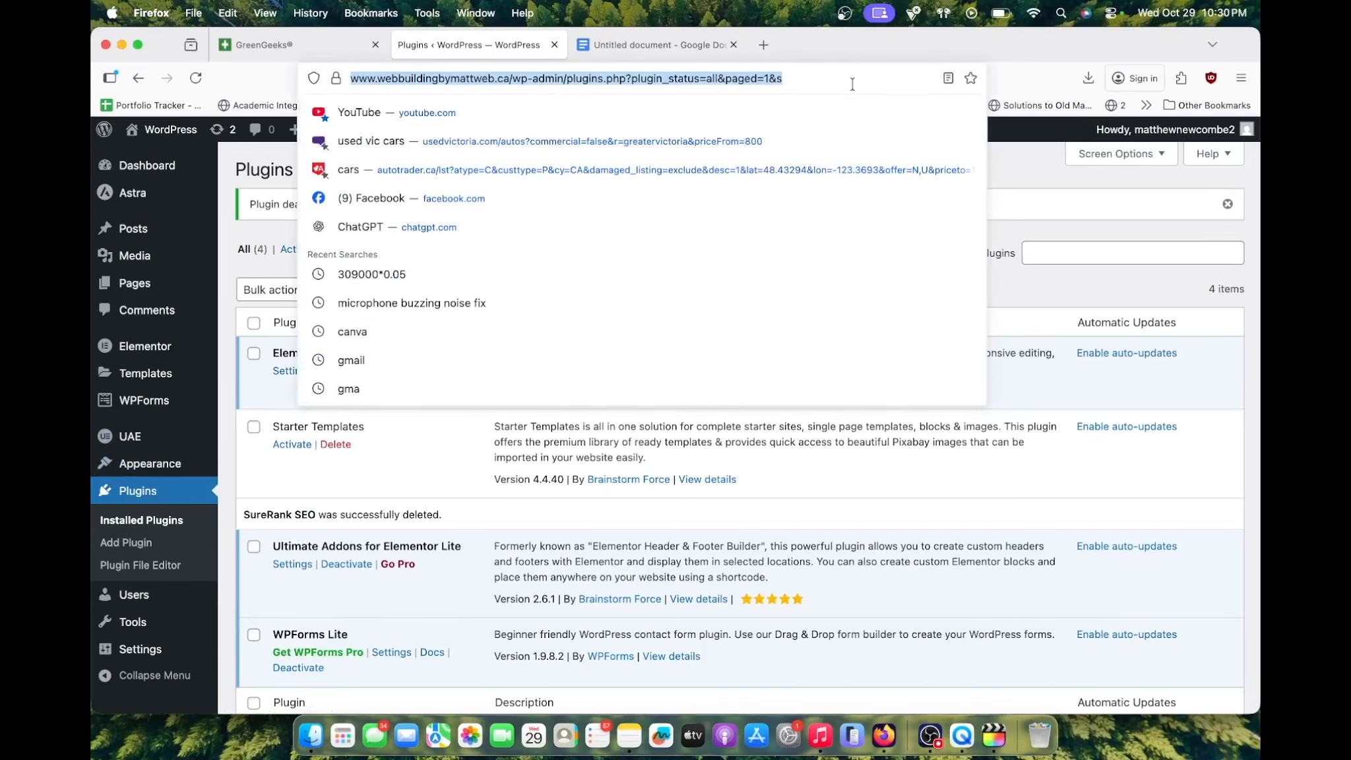
left_click(228, 200)
left_click_drag(827, 78, 562, 78)
key("BackSpace")
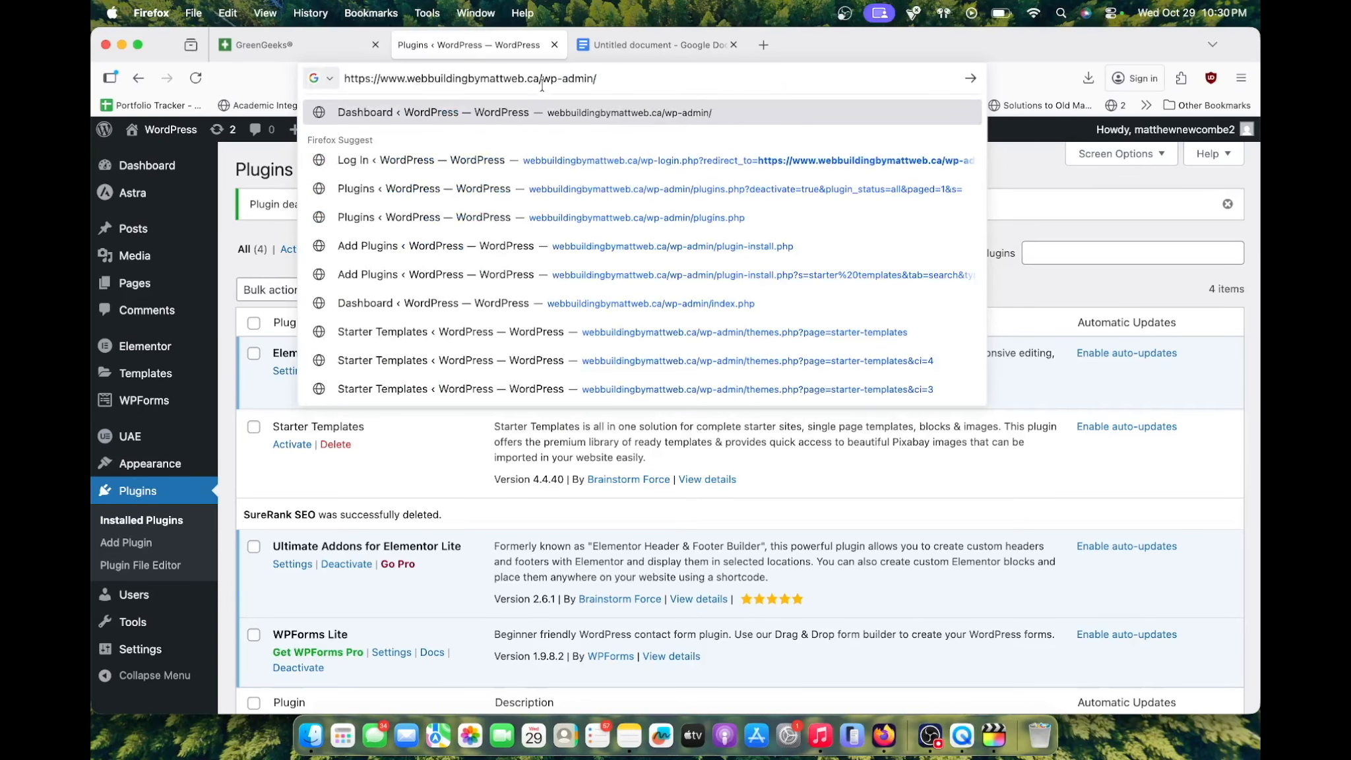
key("Return")
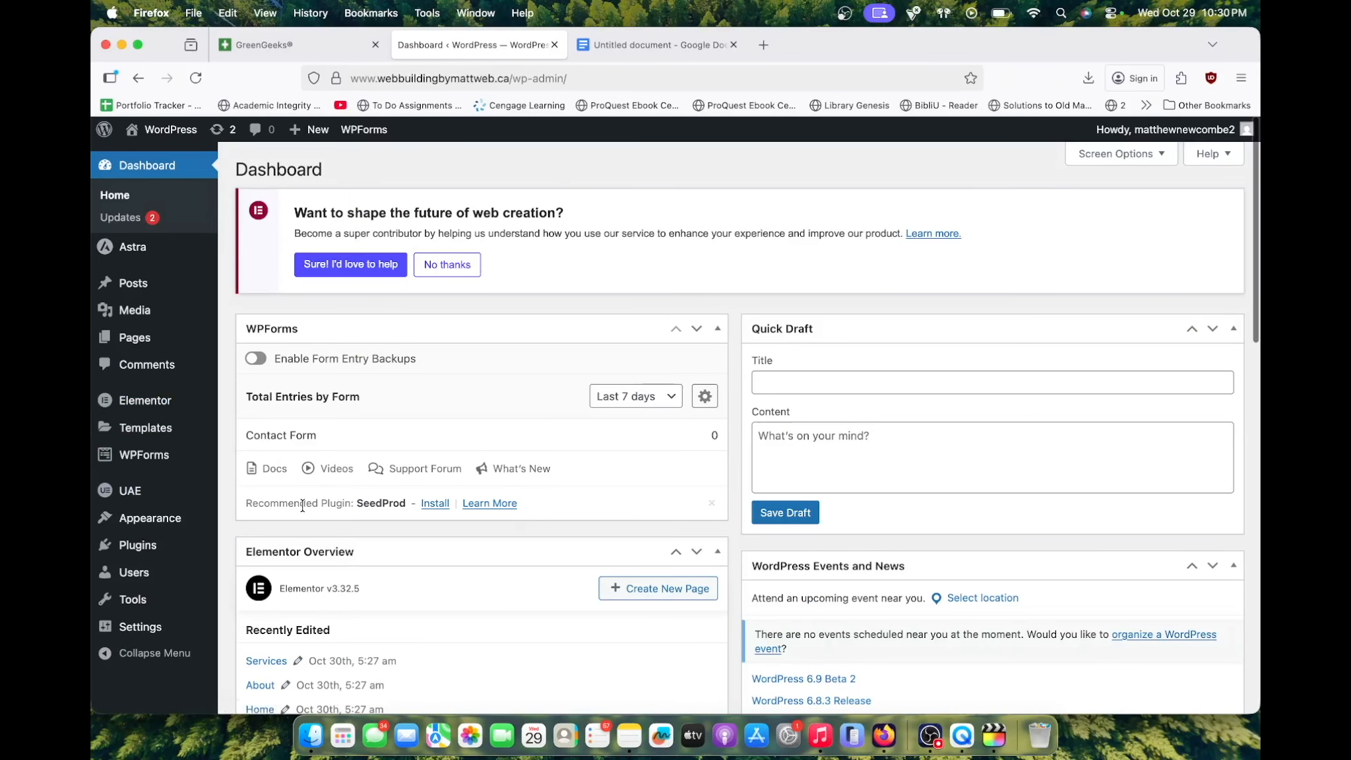
Activate the installed Starter Templates plugin and start a classic template build with Elementor as the page builder
left_click(165, 554)
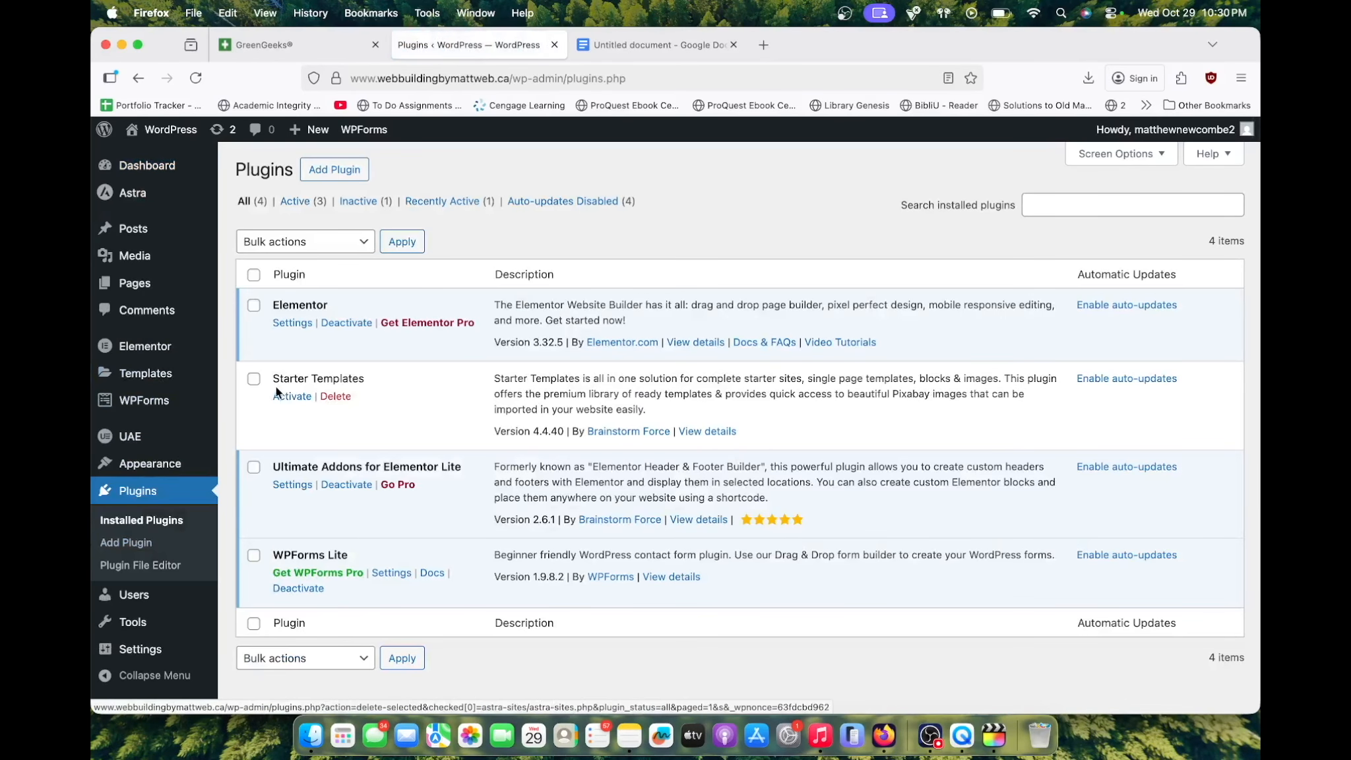
left_click(290, 396)
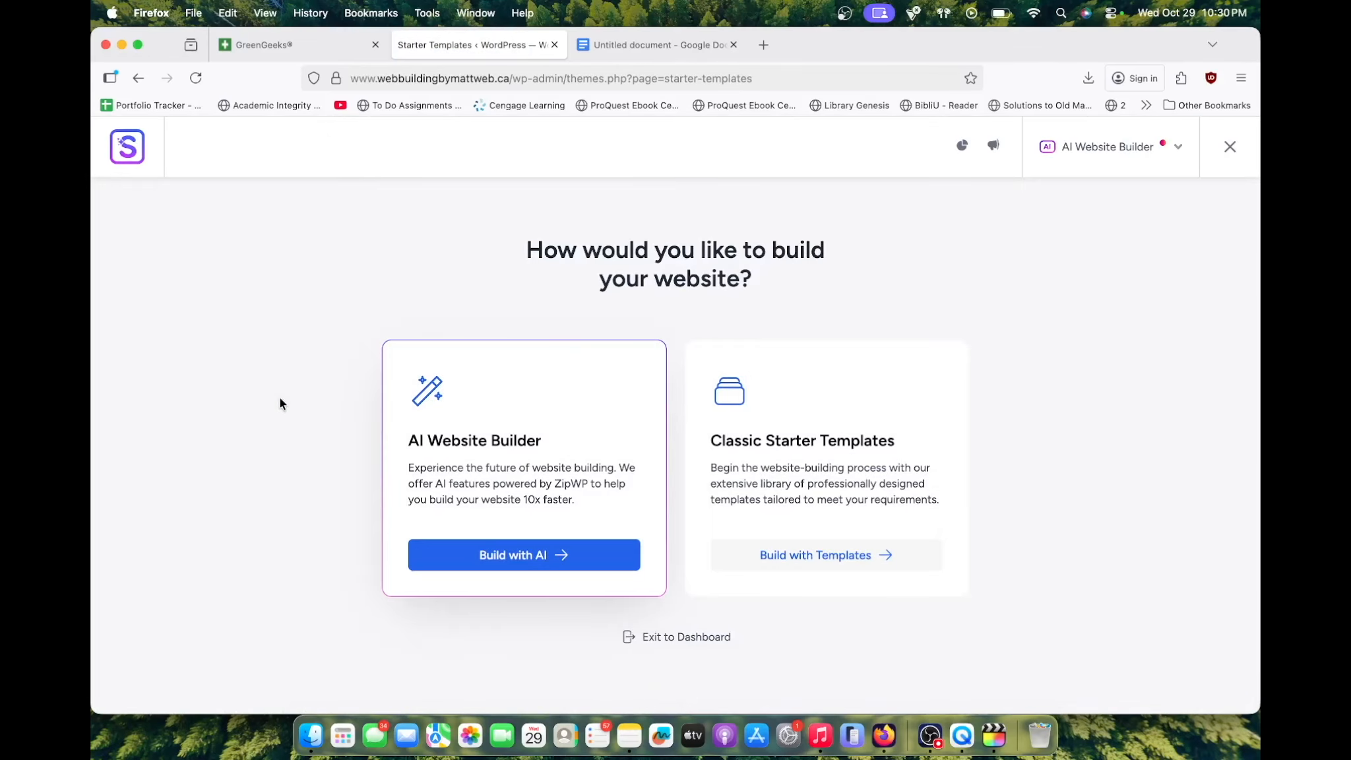
left_click(842, 560)
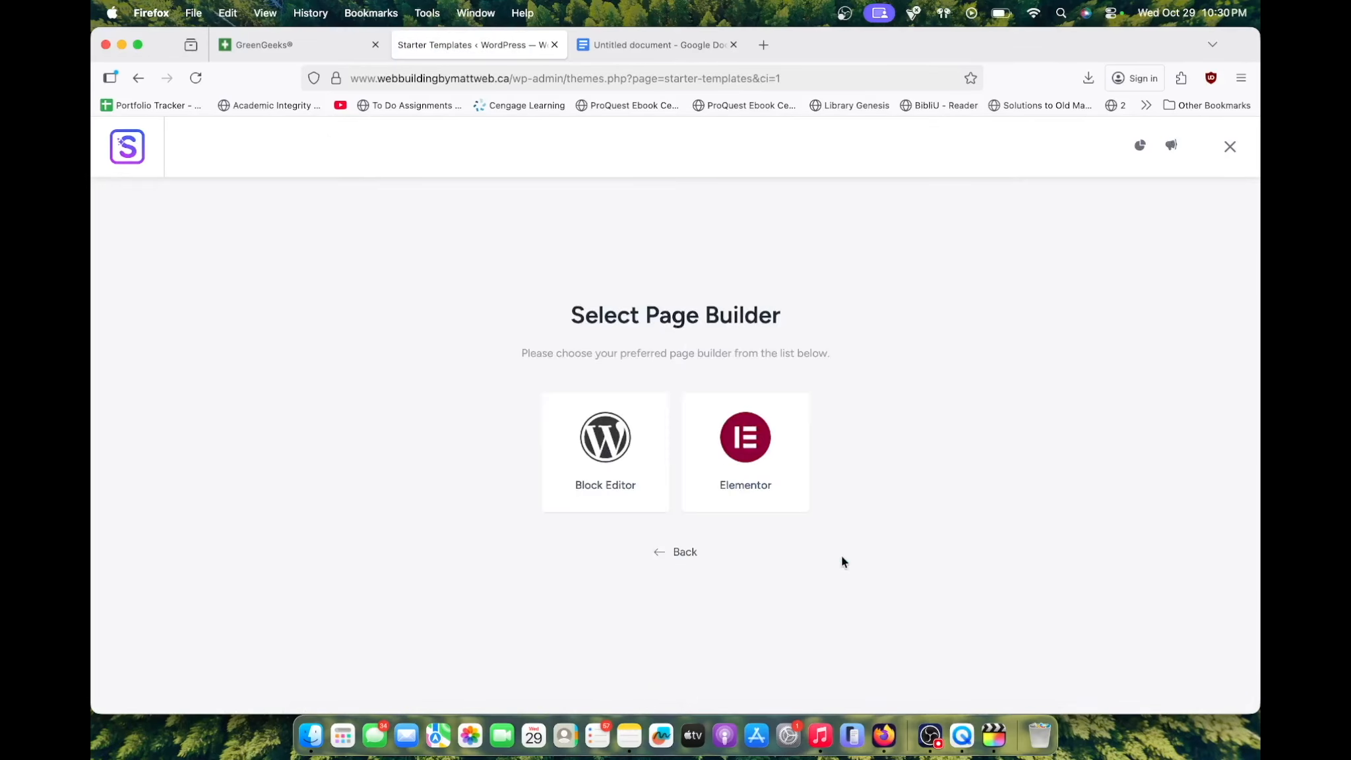
left_click(785, 496)
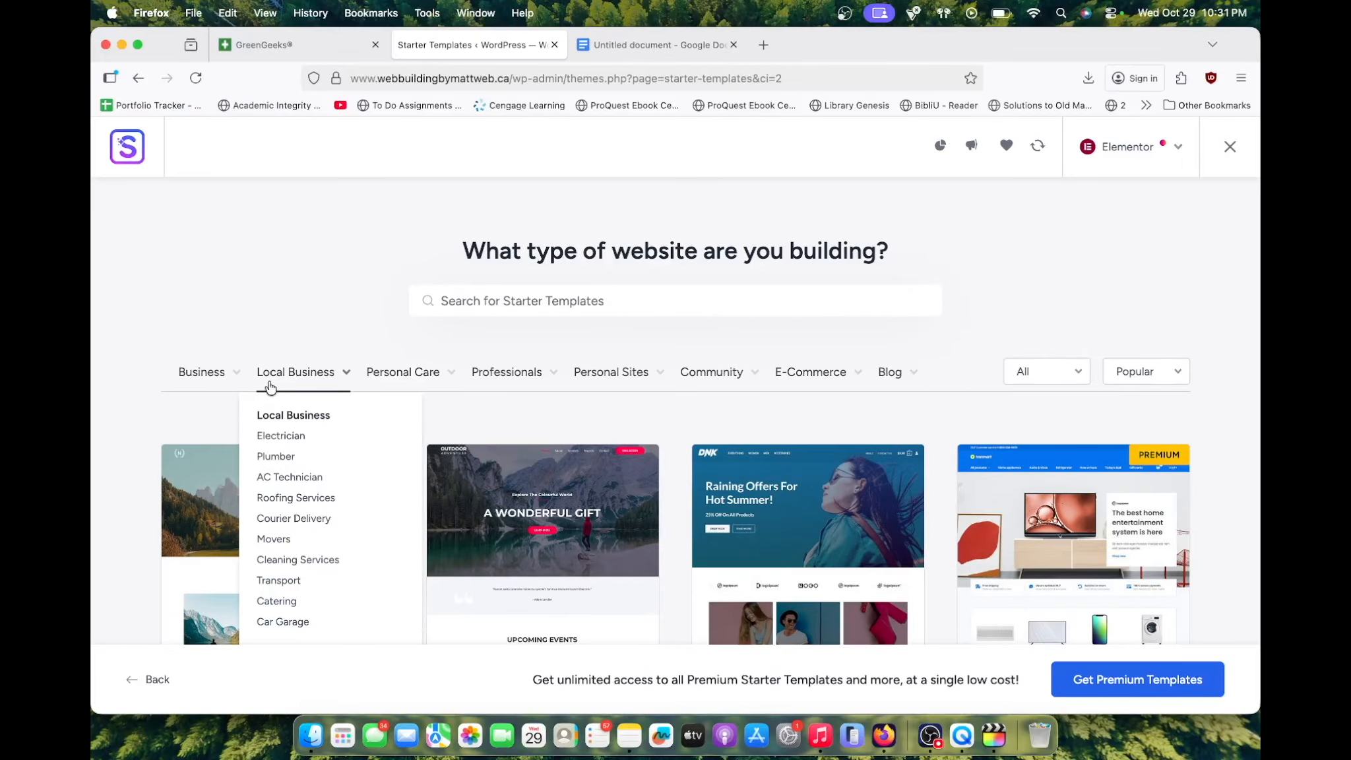
Browse the Elementor starter templates and select the Outdoor Adventure template
mouse_move(664, 376)
scroll(665, 376, "down", 2)
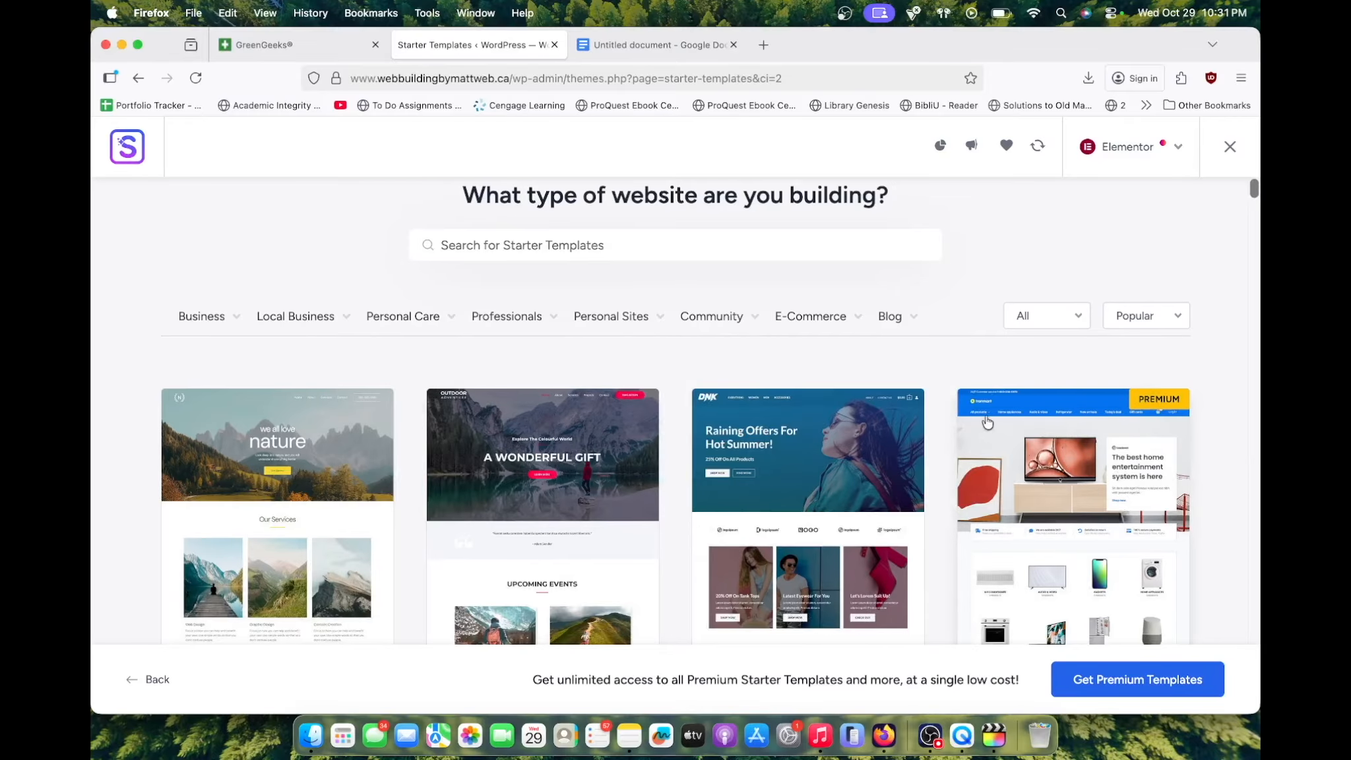
scroll(708, 542, "down", 2)
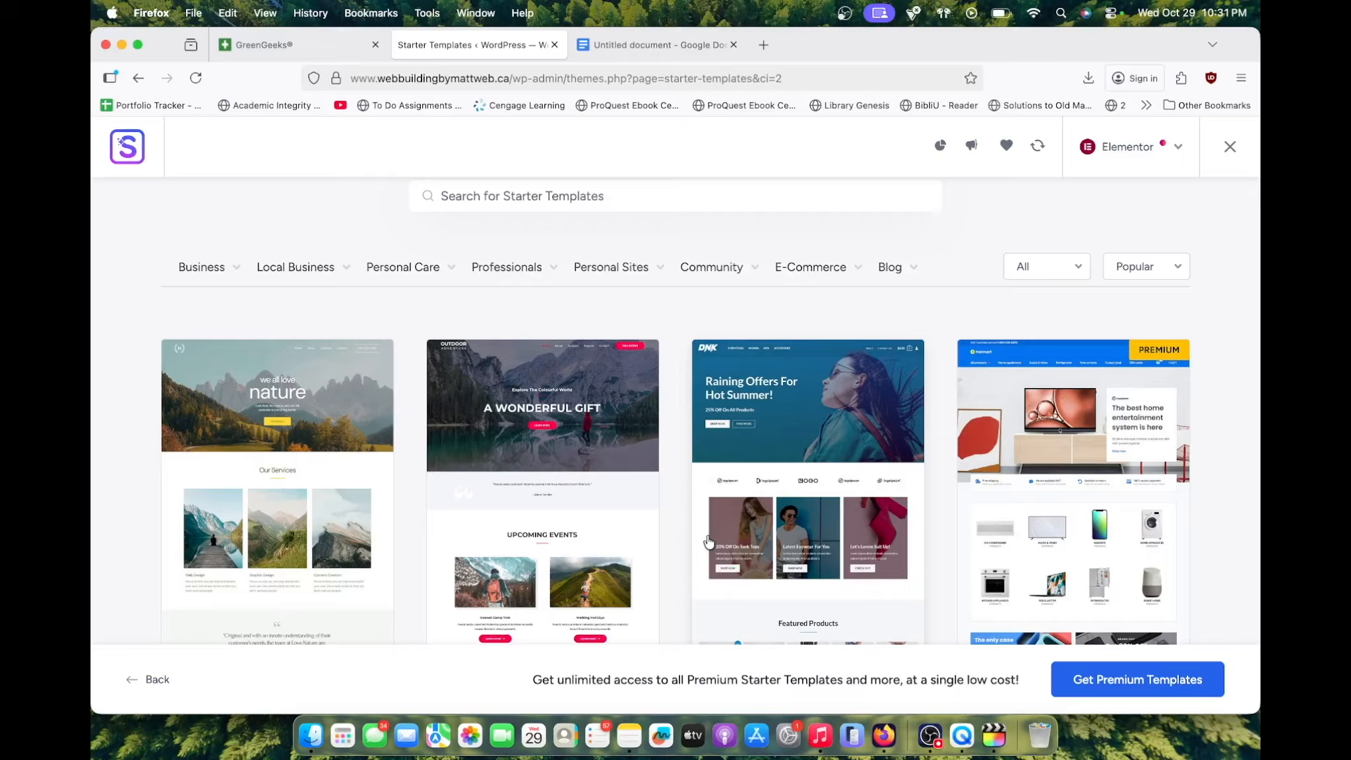
scroll(663, 515, "down", 10)
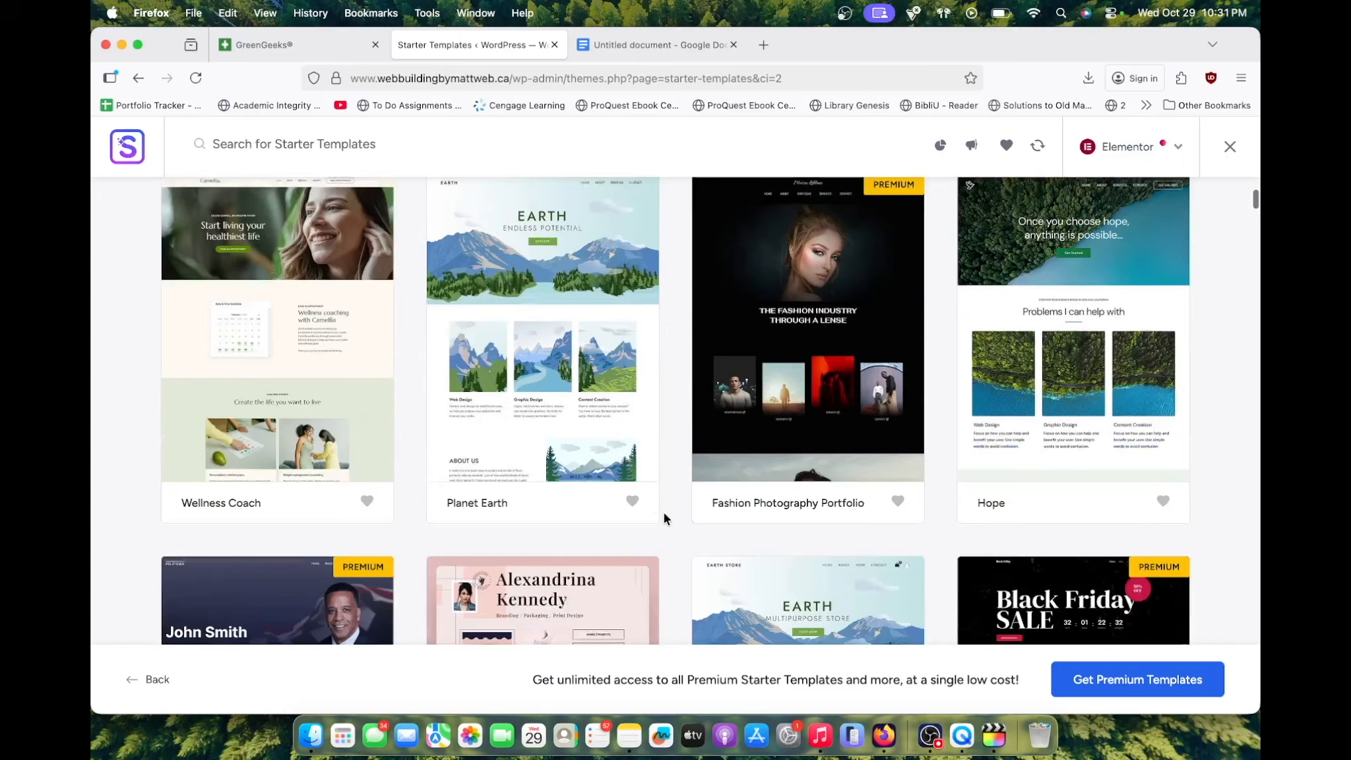
scroll(664, 515, "up", 5)
scroll(663, 513, "up", 5)
left_click(583, 409)
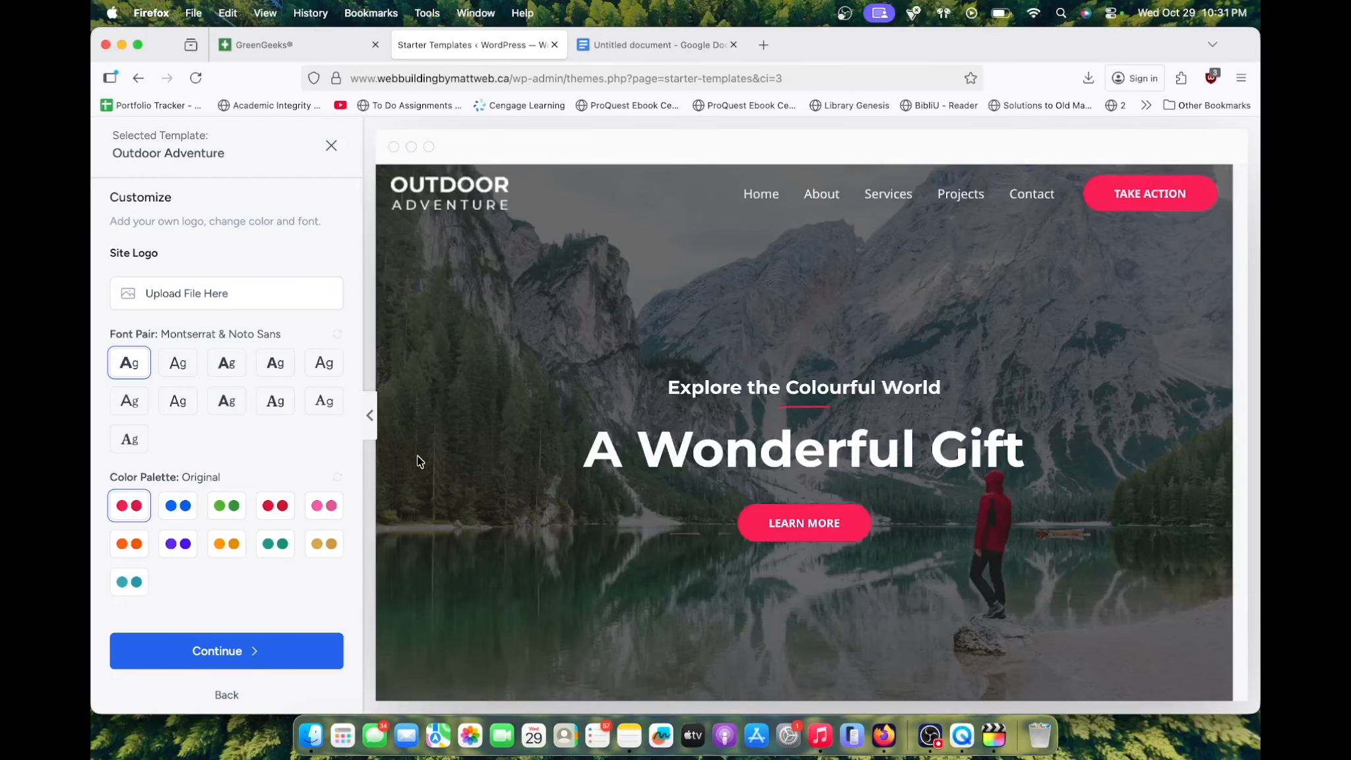
Try several color palettes, choose the purple Style 6, and set the font pair to Work Sans & Inter
left_click(225, 508)
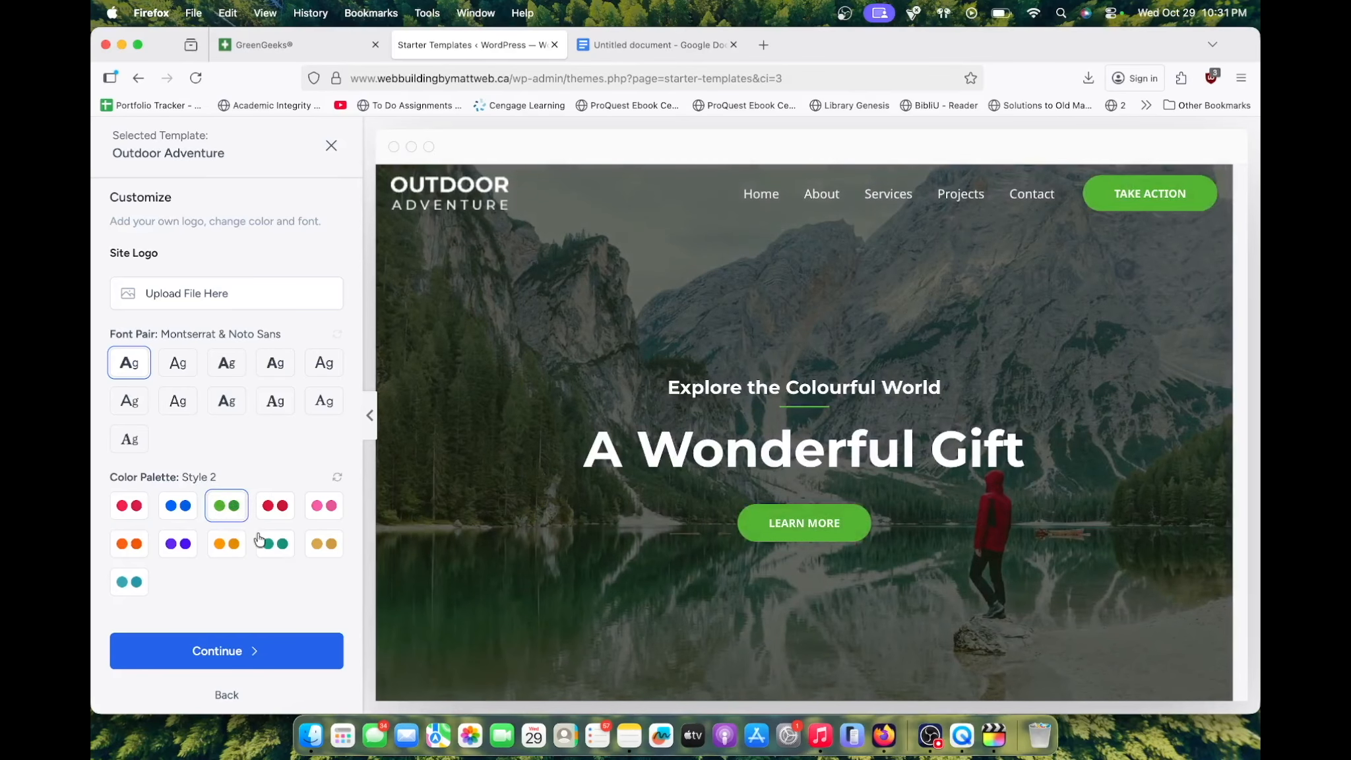
left_click(228, 546)
left_click(177, 544)
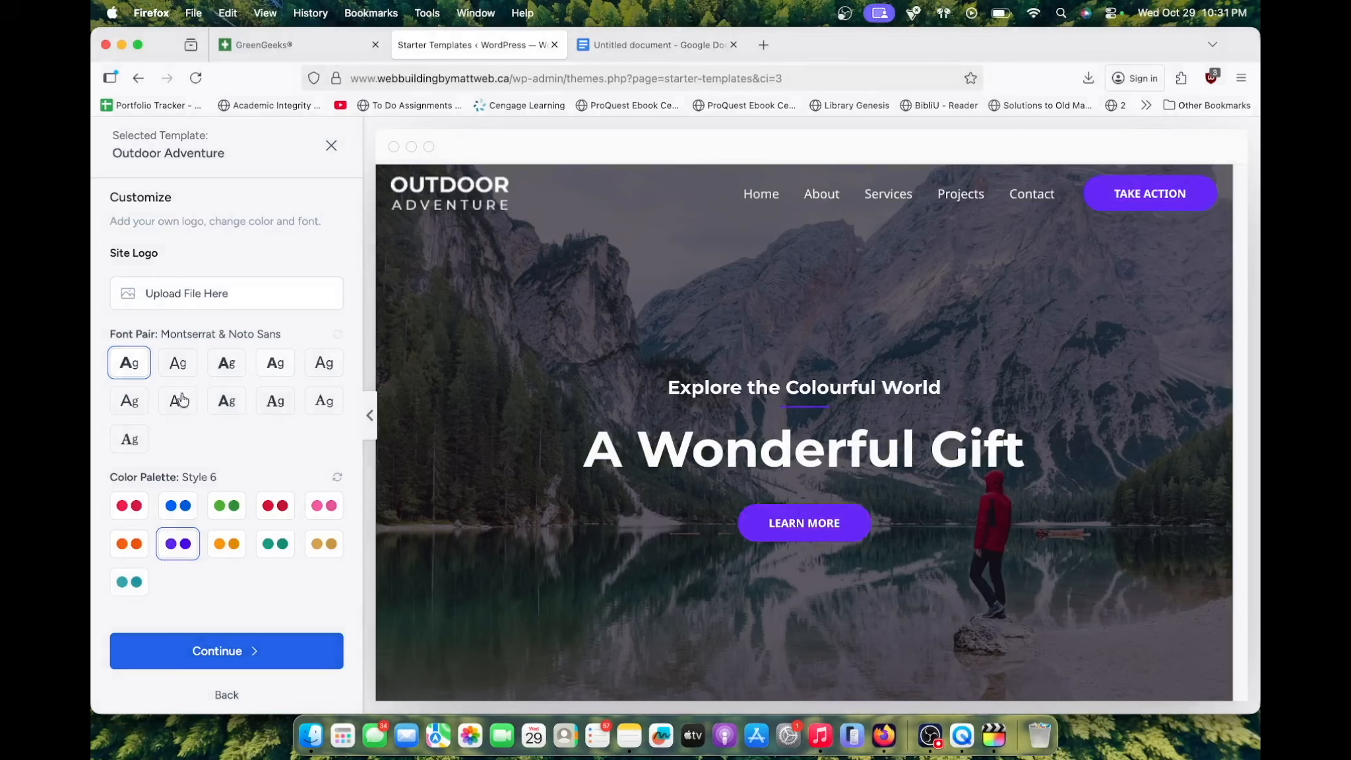
left_click(275, 363)
Look through the template preview's home, Contact and Services pages to examine their layout and styling
scroll(851, 534, "down", 3)
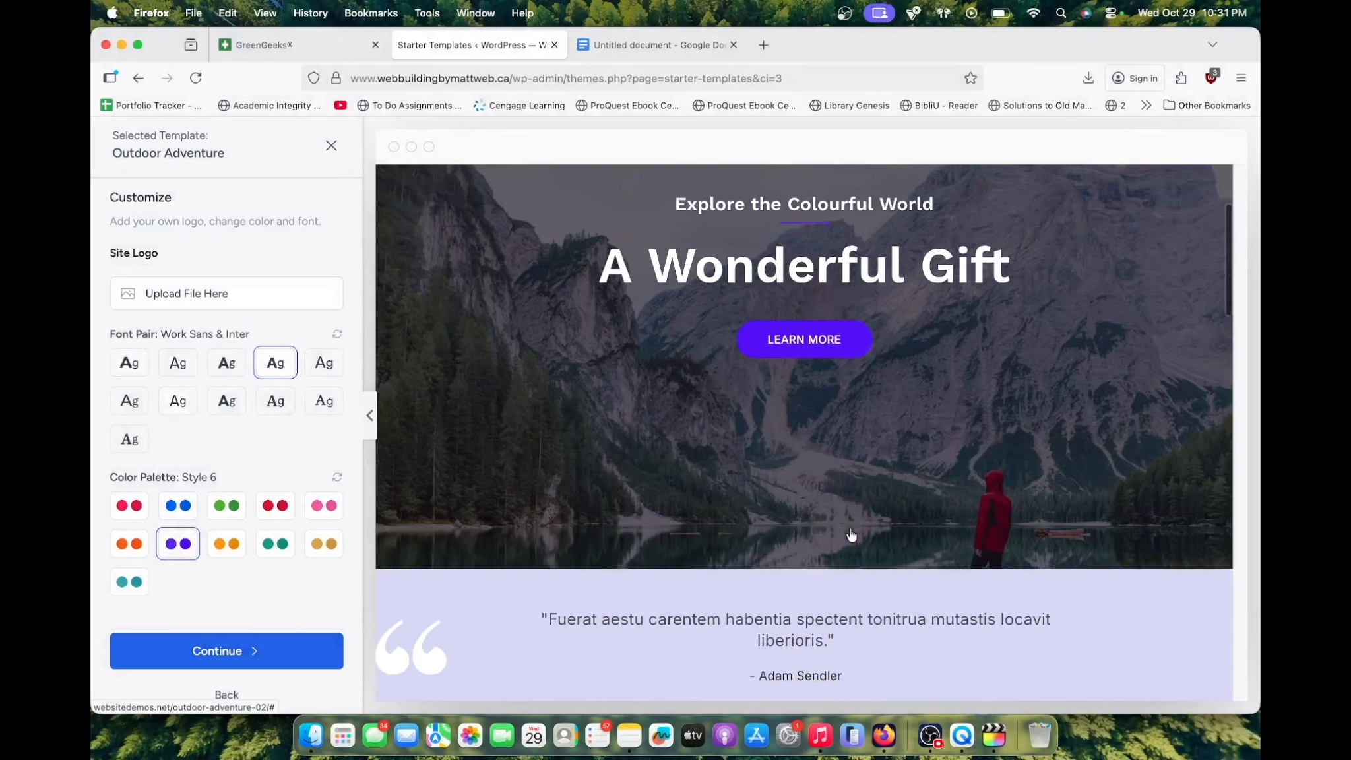
scroll(851, 534, "up", 4)
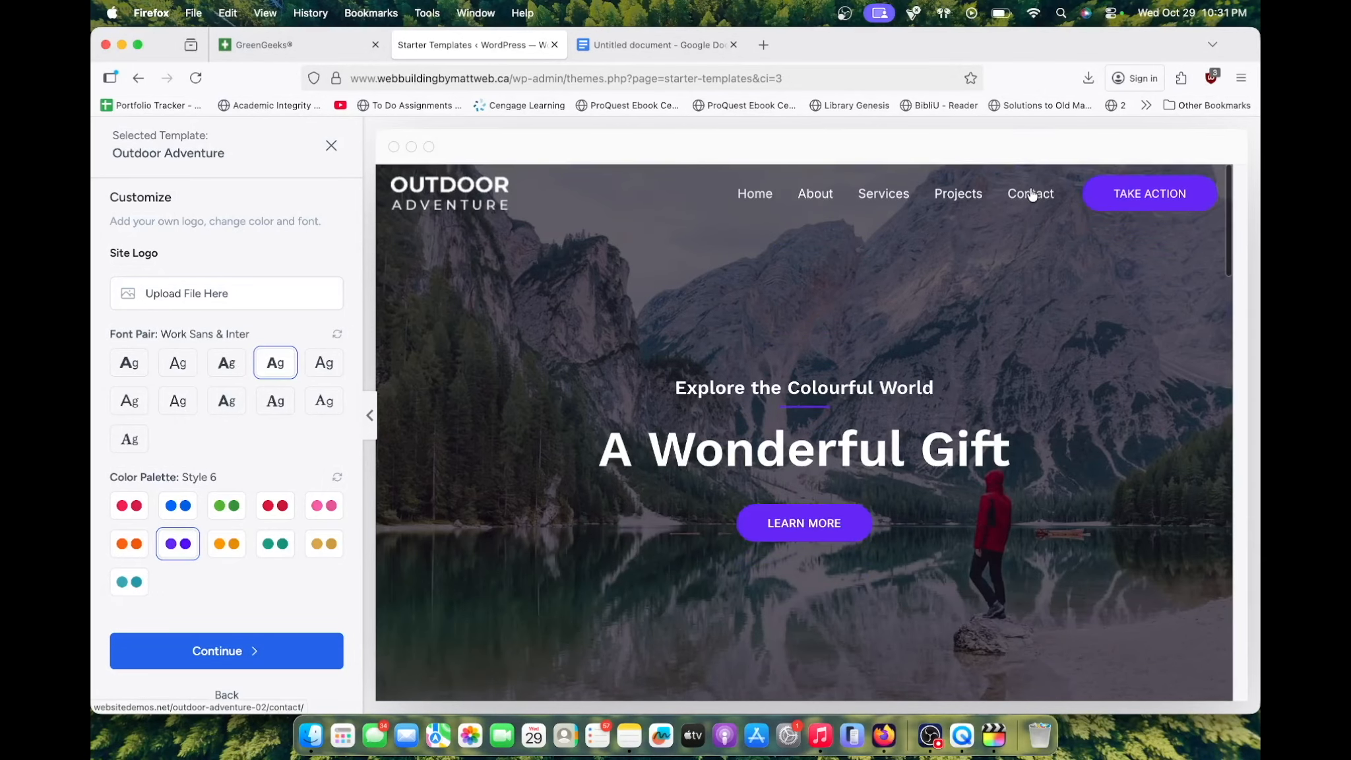
left_click(1031, 196)
scroll(1029, 408, "down", 6)
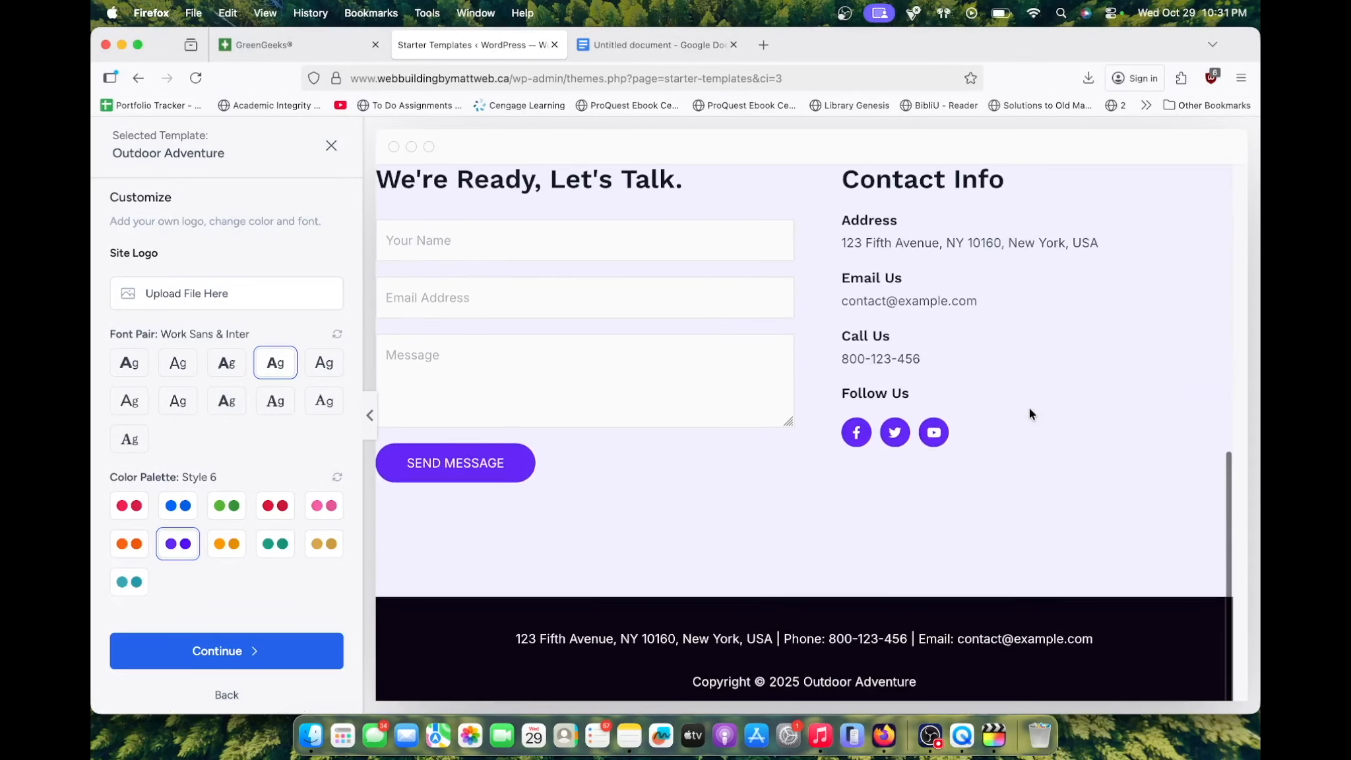
scroll(1029, 408, "up", 2)
scroll(1029, 407, "up", 6)
left_click(881, 193)
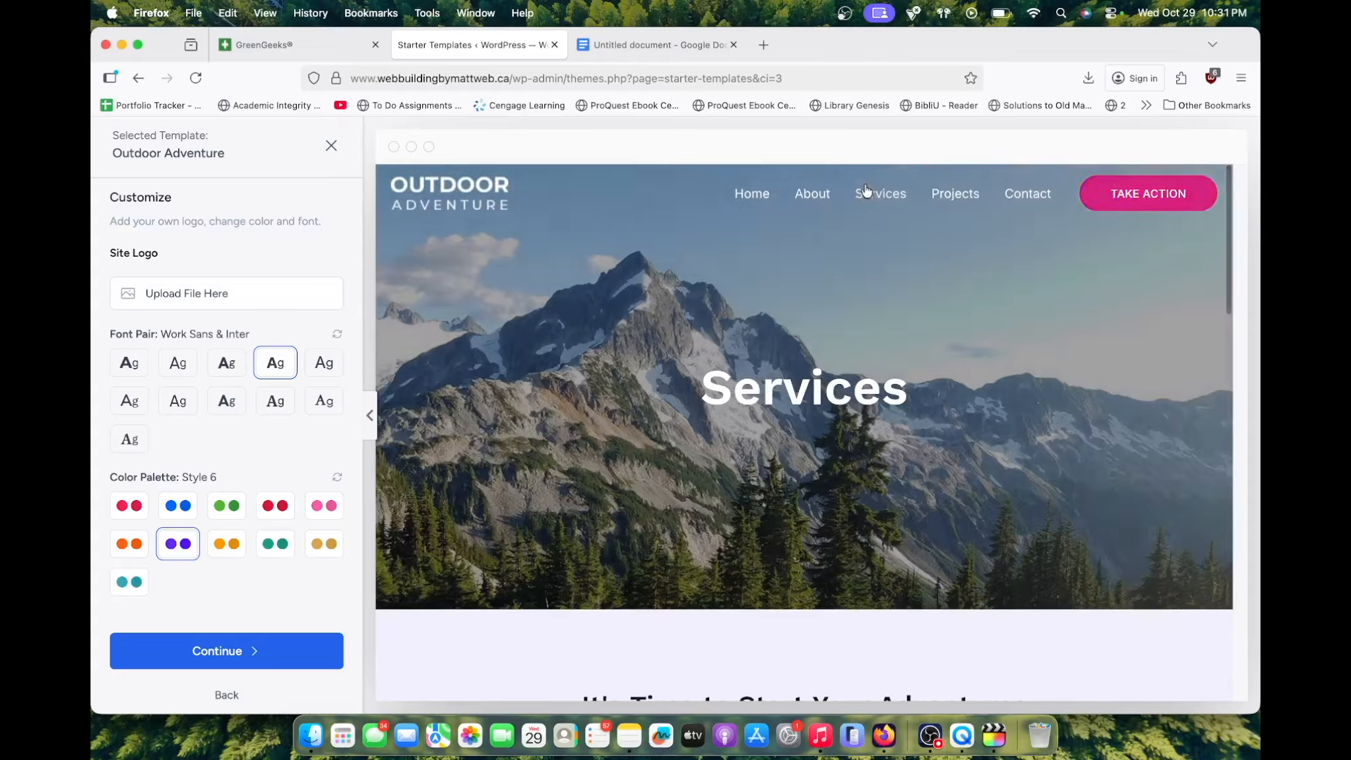
scroll(779, 489, "down", 7)
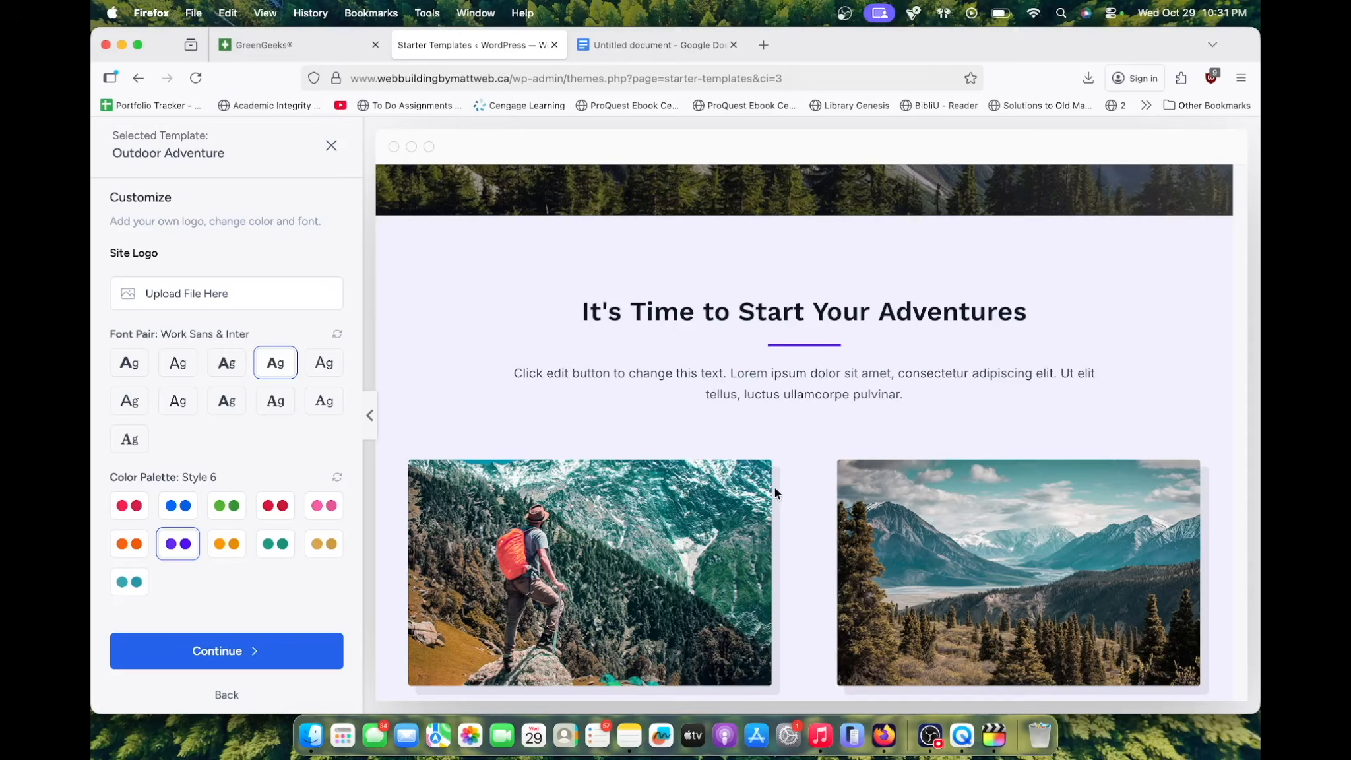
scroll(750, 541, "up", 3)
scroll(750, 541, "up", 3)
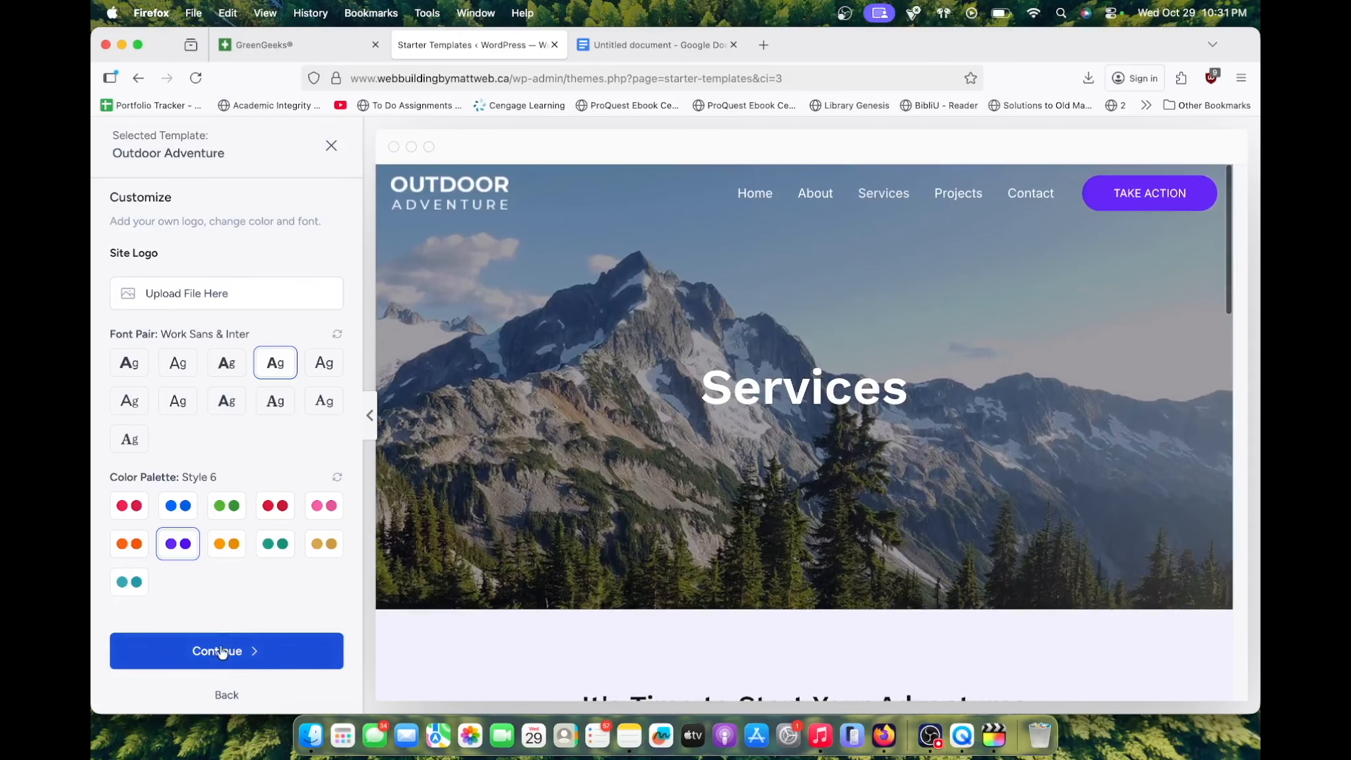
Change the template's color palette to the green Style 2
left_click(271, 545)
left_click(226, 515)
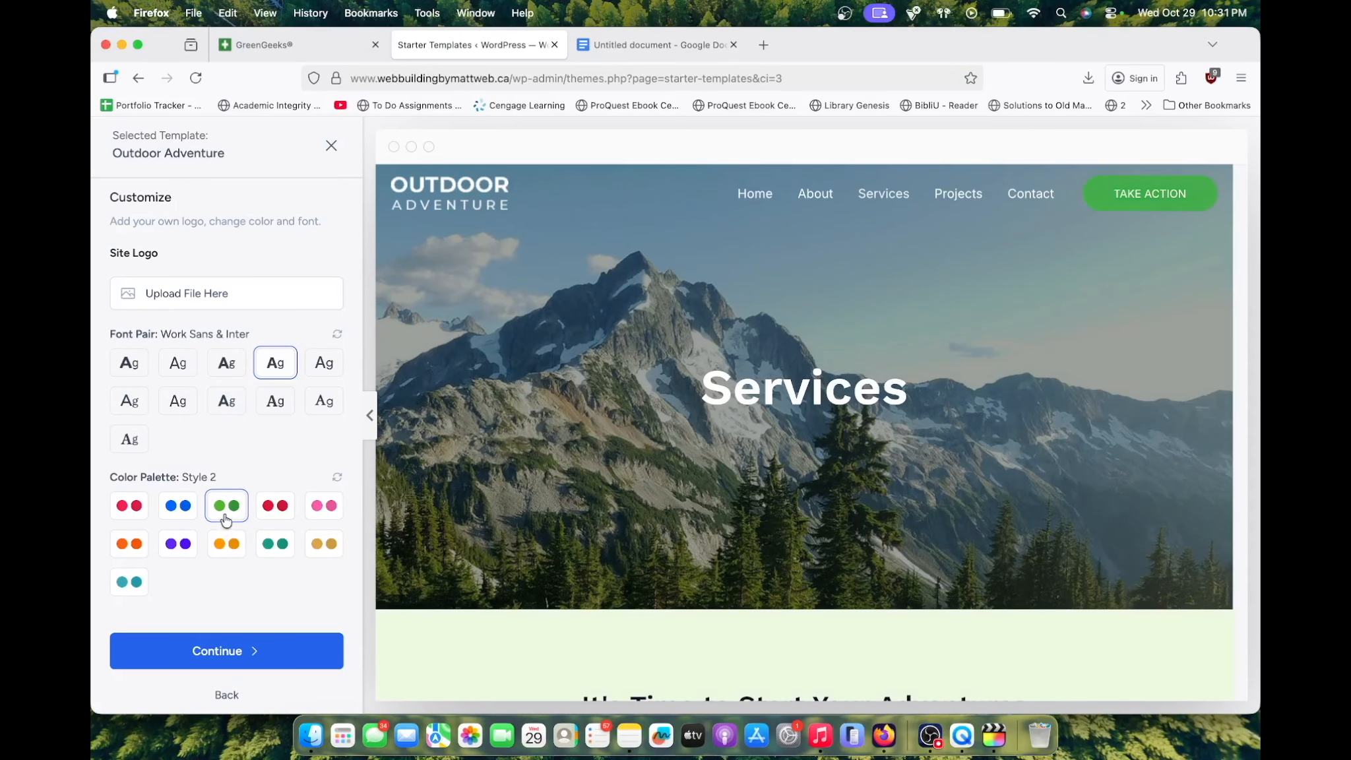
Accept the preselected features, build the website from the template without keeping existing data, and view the finished site
left_click(213, 640)
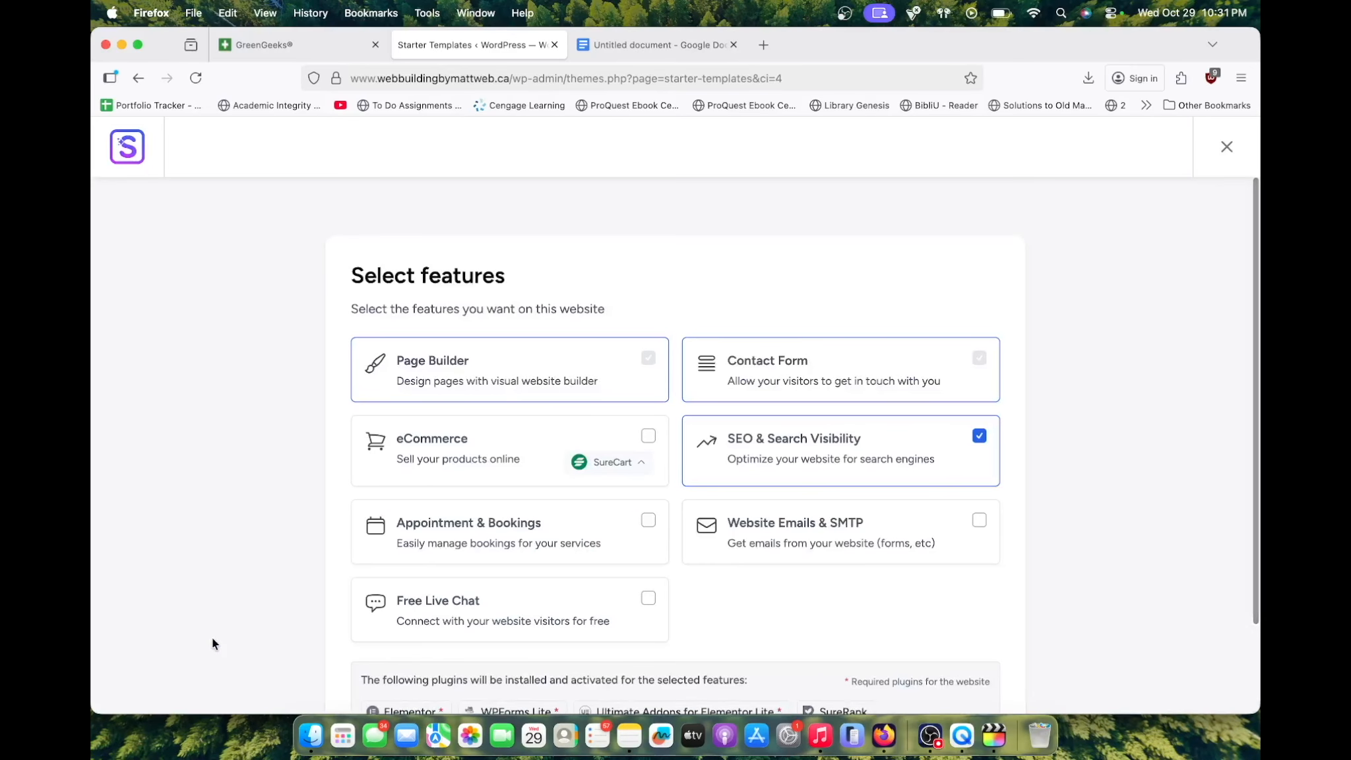
scroll(213, 639, "down", 2)
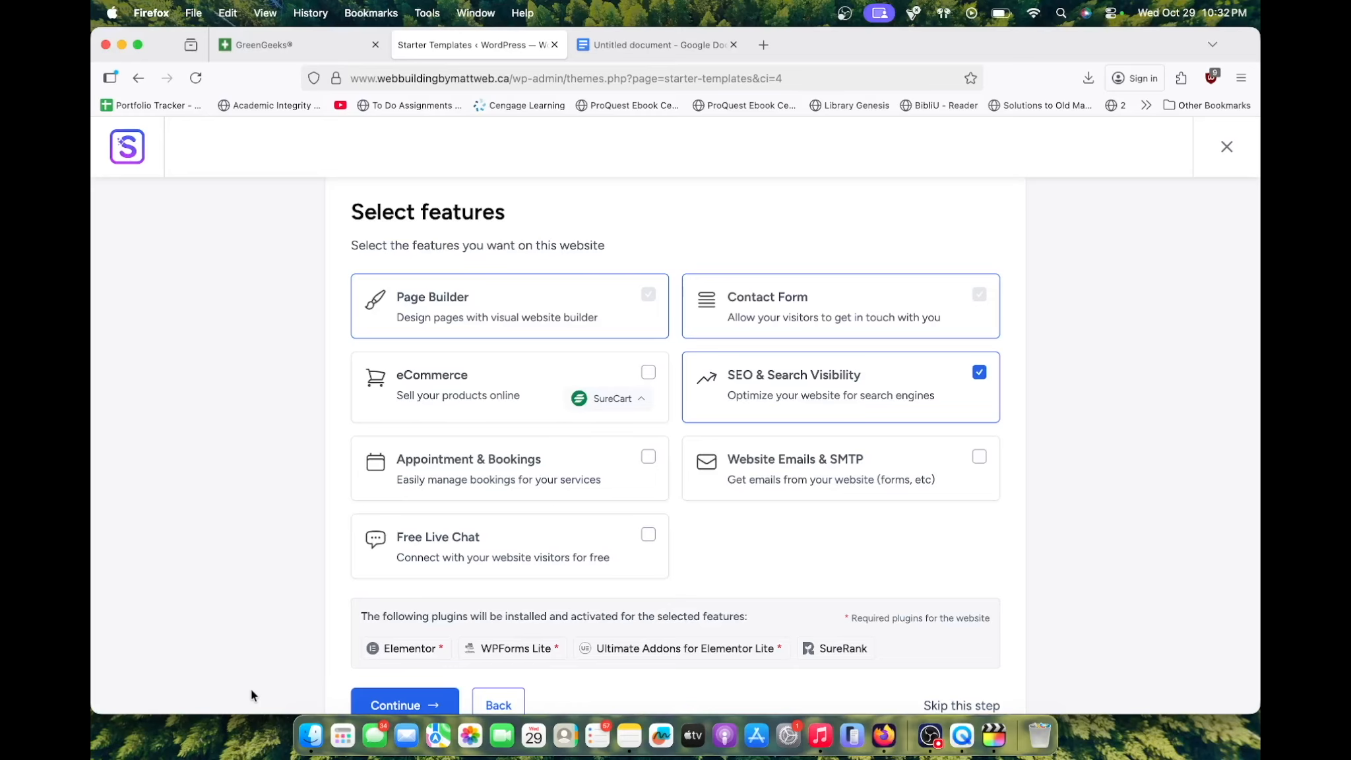
scroll(251, 692, "down", 3)
left_click(376, 623)
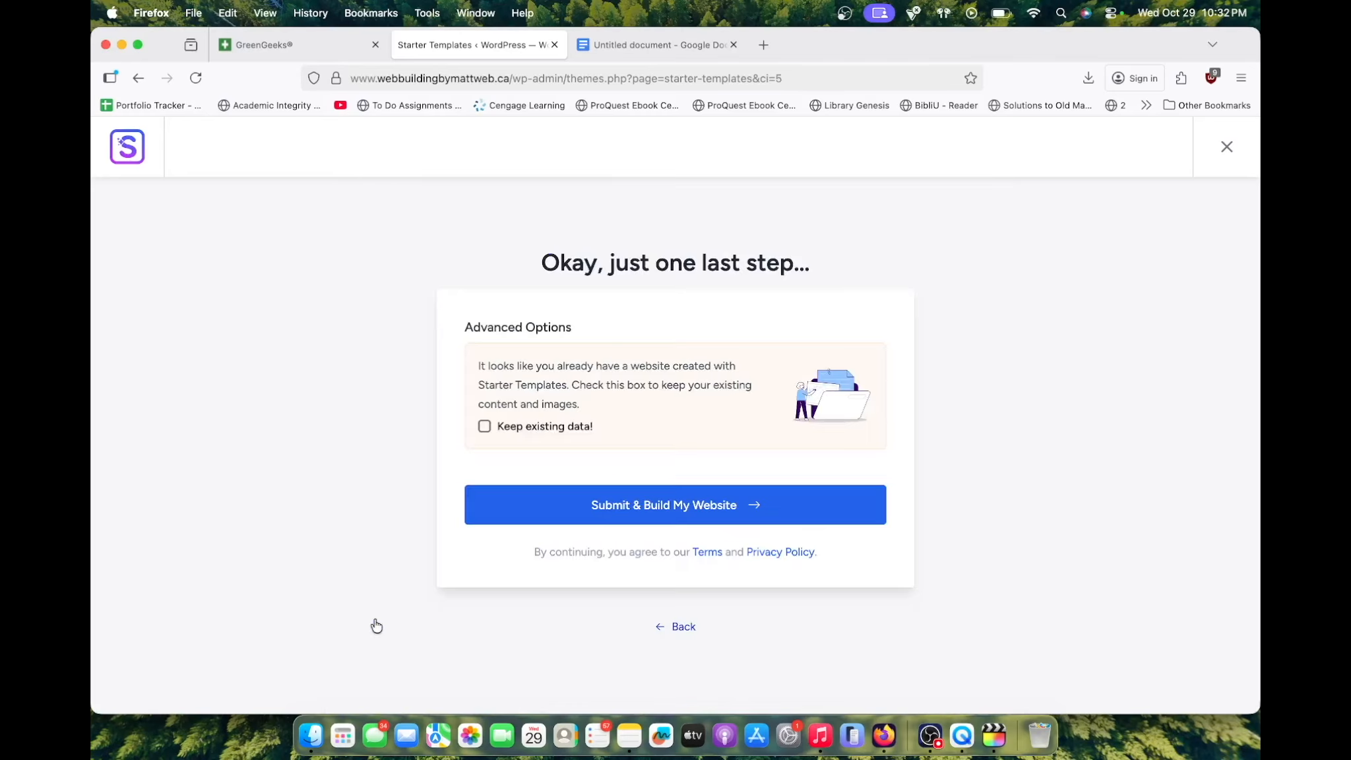
left_click(647, 513)
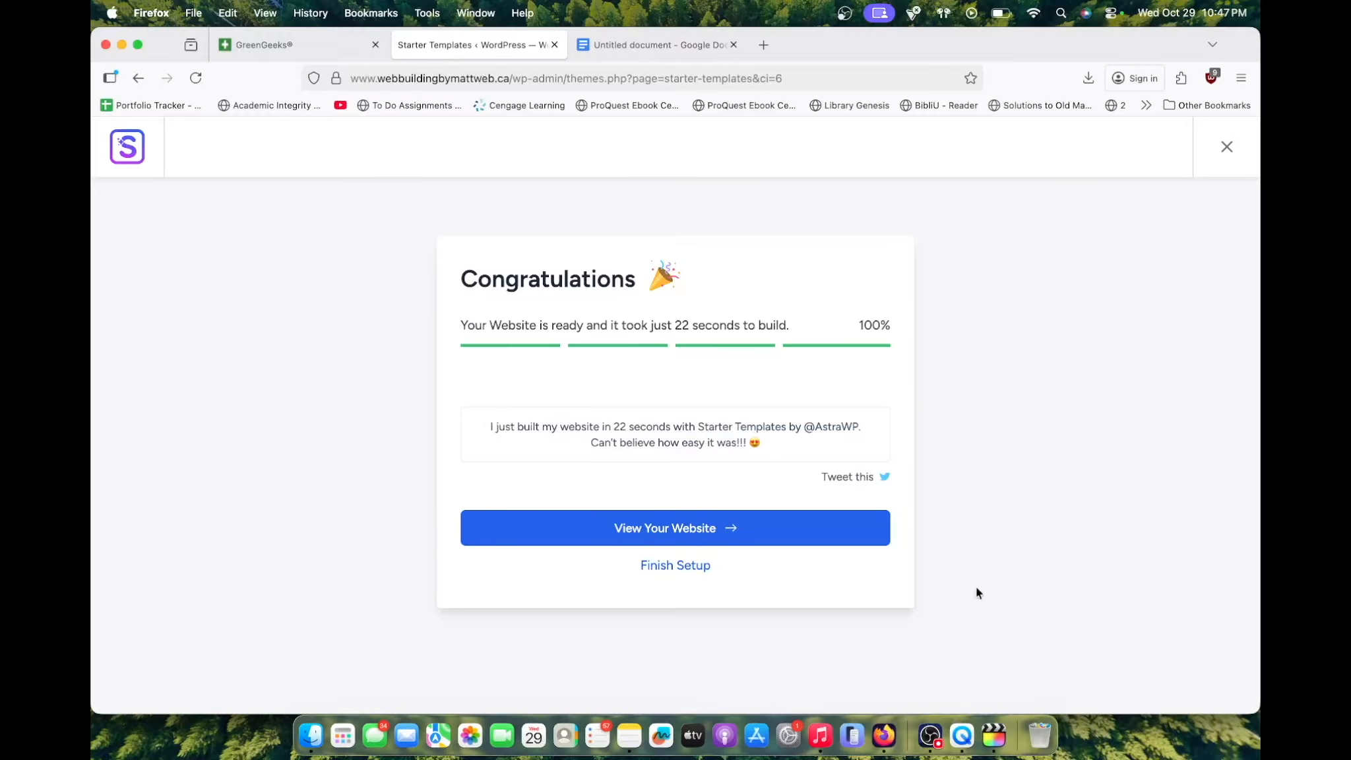
left_click(843, 526)
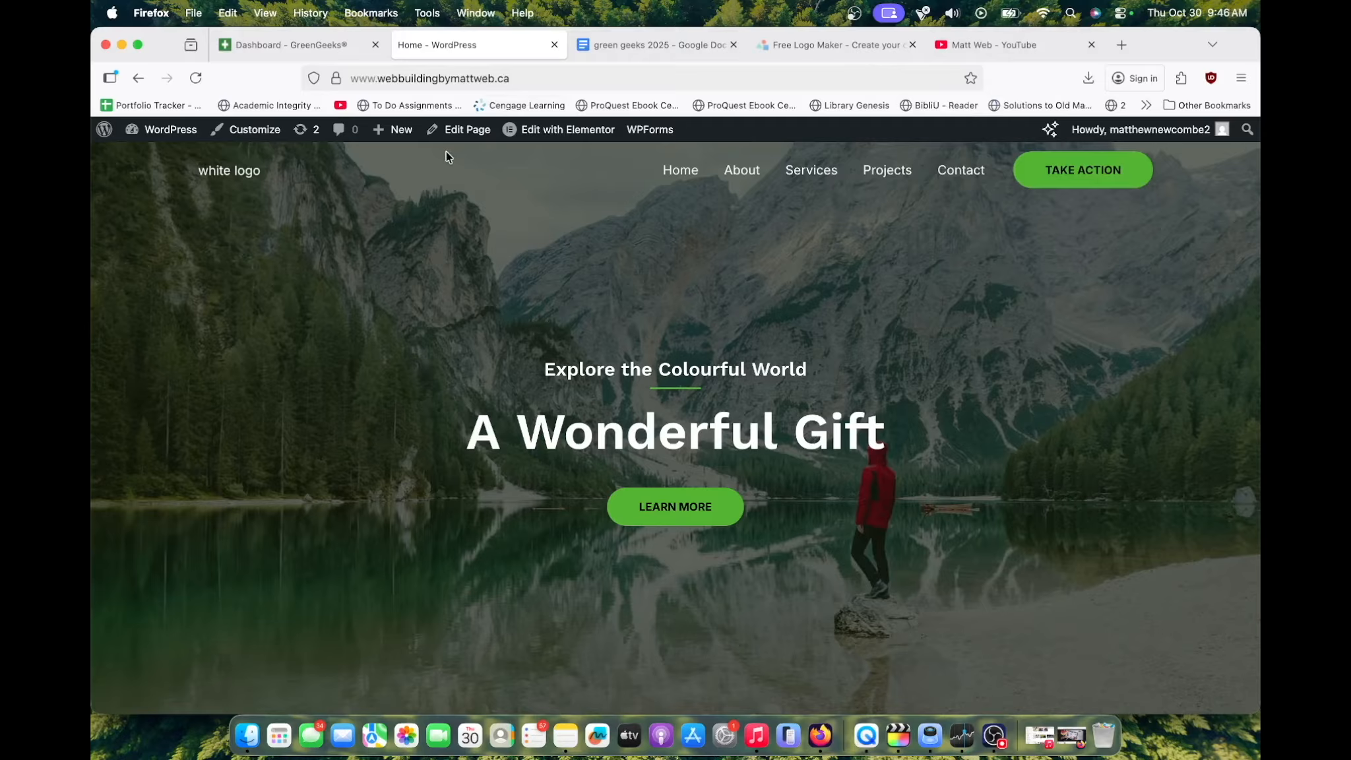
Go to logomakr.com, start a logo design from scratch and finish the introductory tour
left_click(800, 46)
left_click_drag(507, 74, 423, 78)
key("BackSpace")
key("Return")
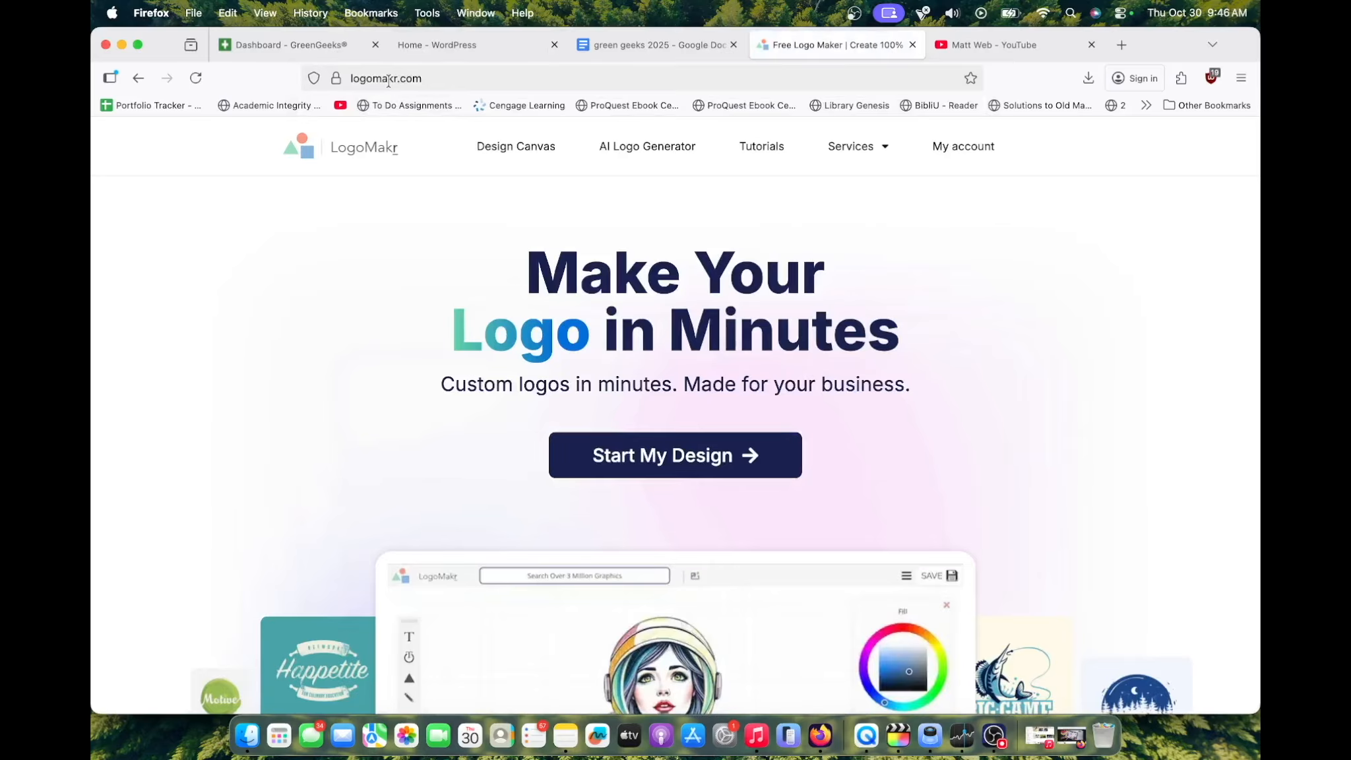
left_click(705, 455)
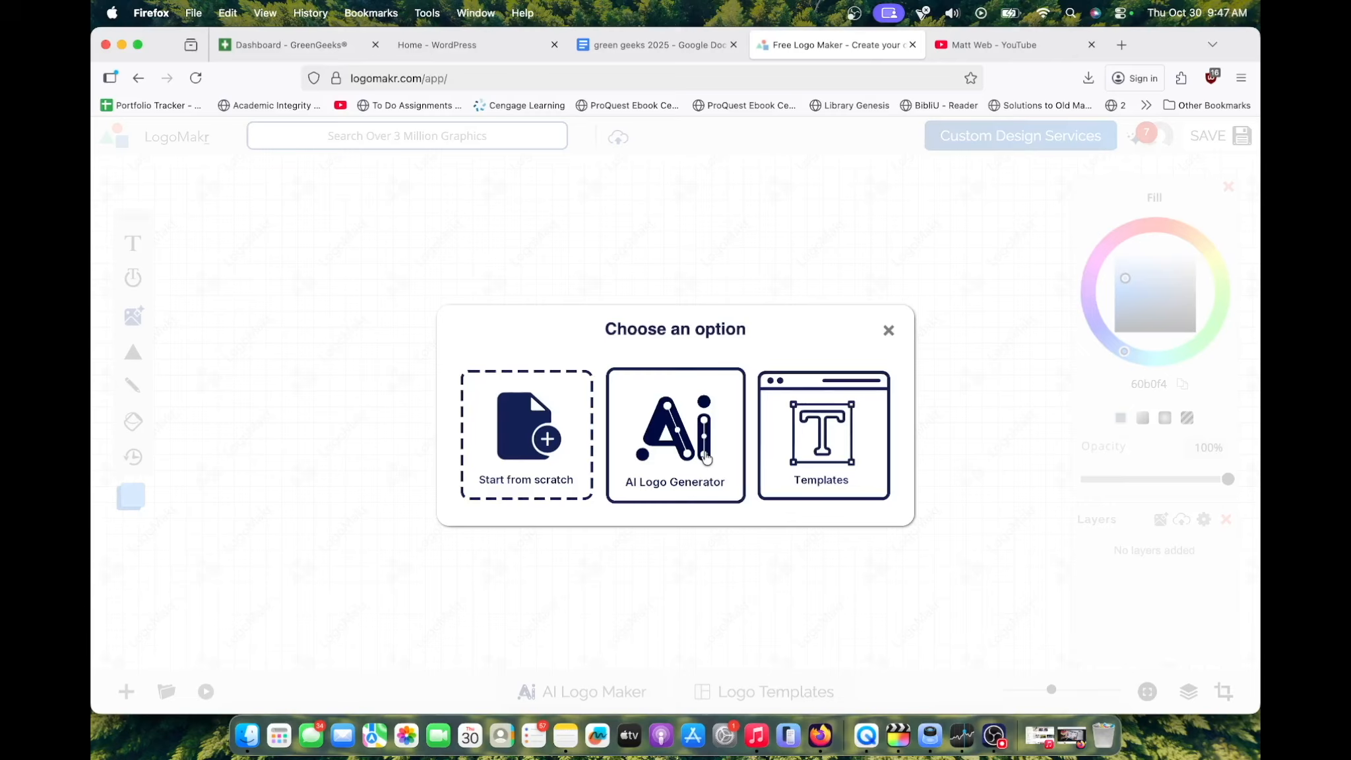
left_click(519, 466)
left_click(555, 371)
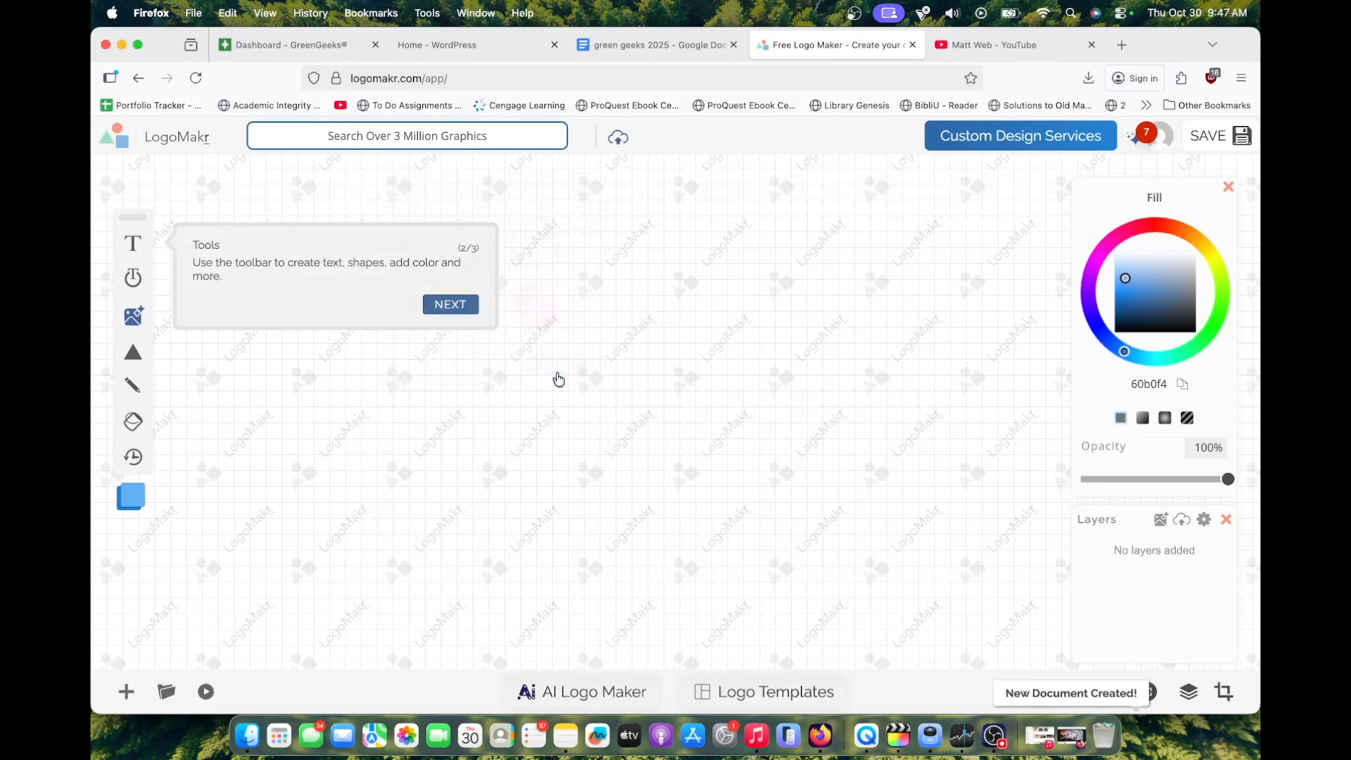
left_click(447, 306)
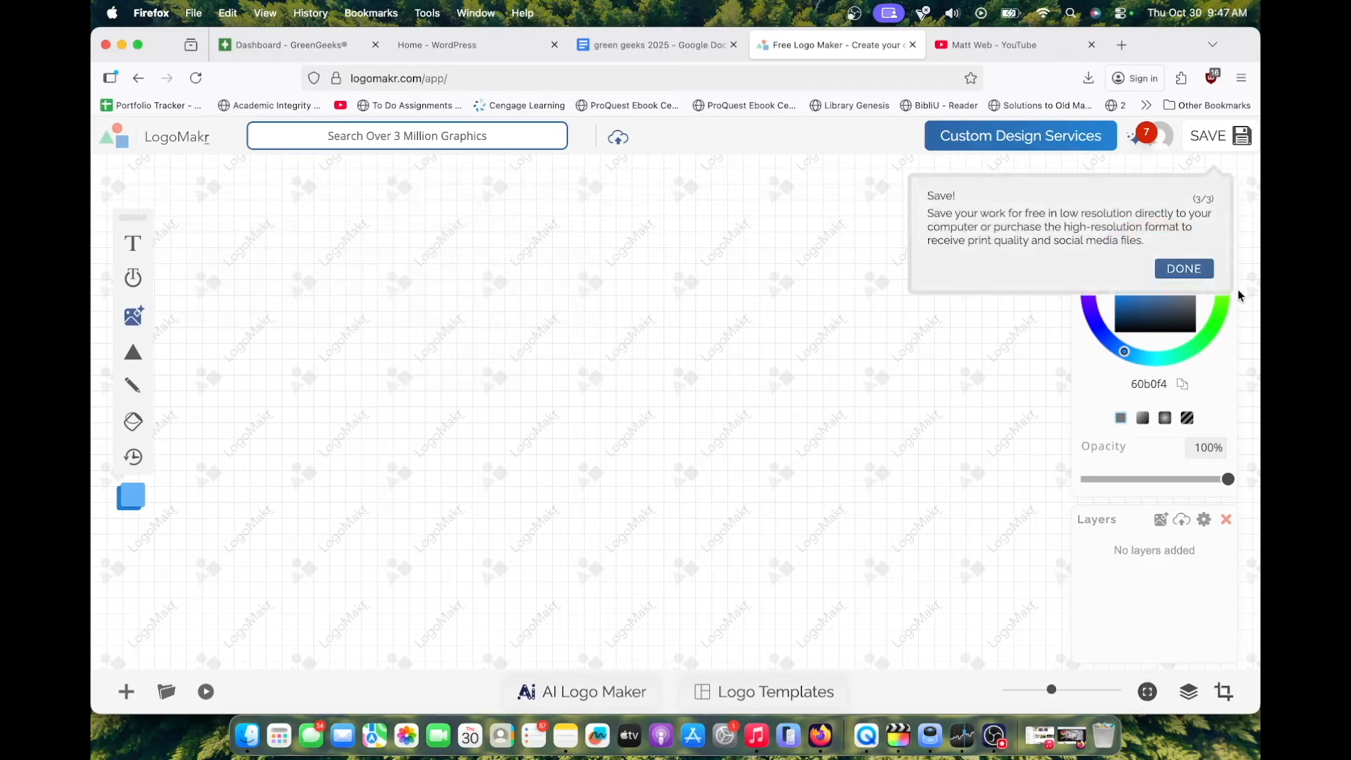
left_click(1190, 276)
Search the graphics library for "paw"
left_click(476, 135)
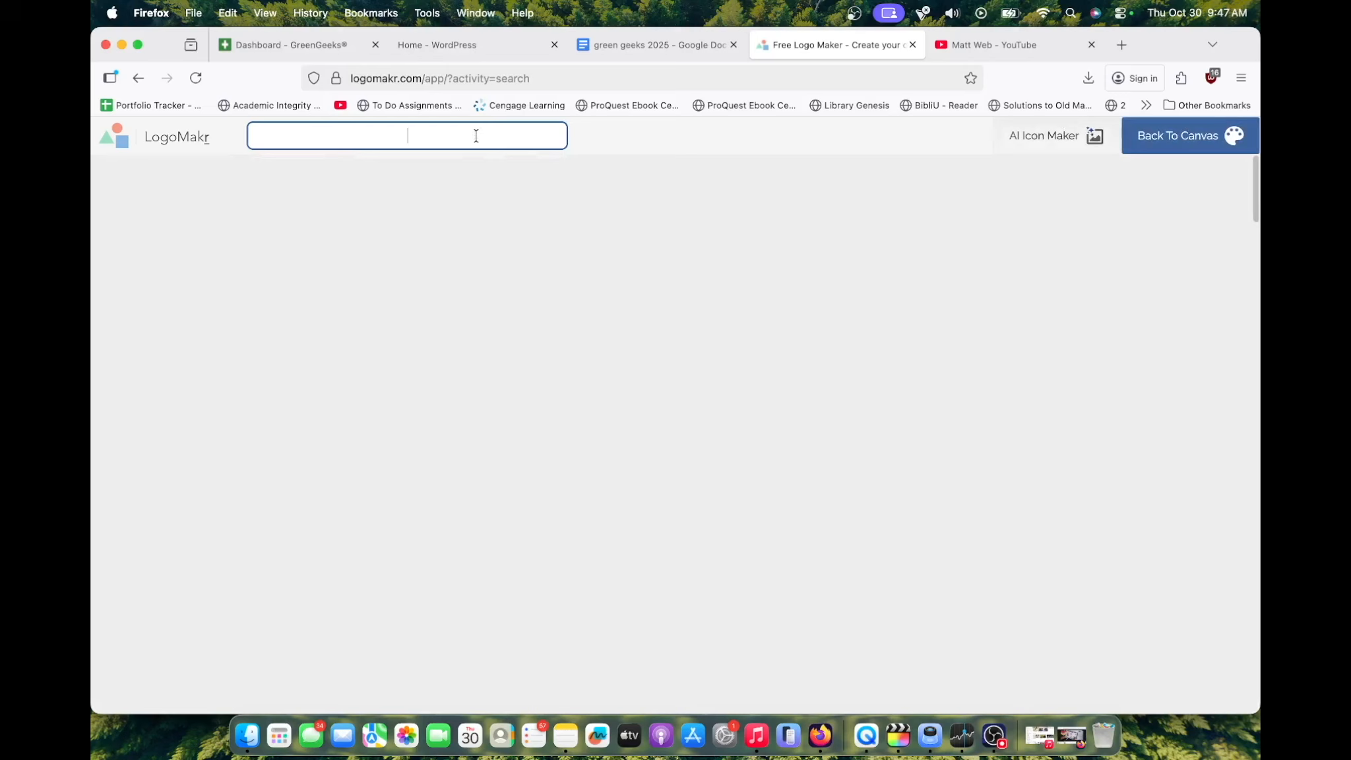
type("p")
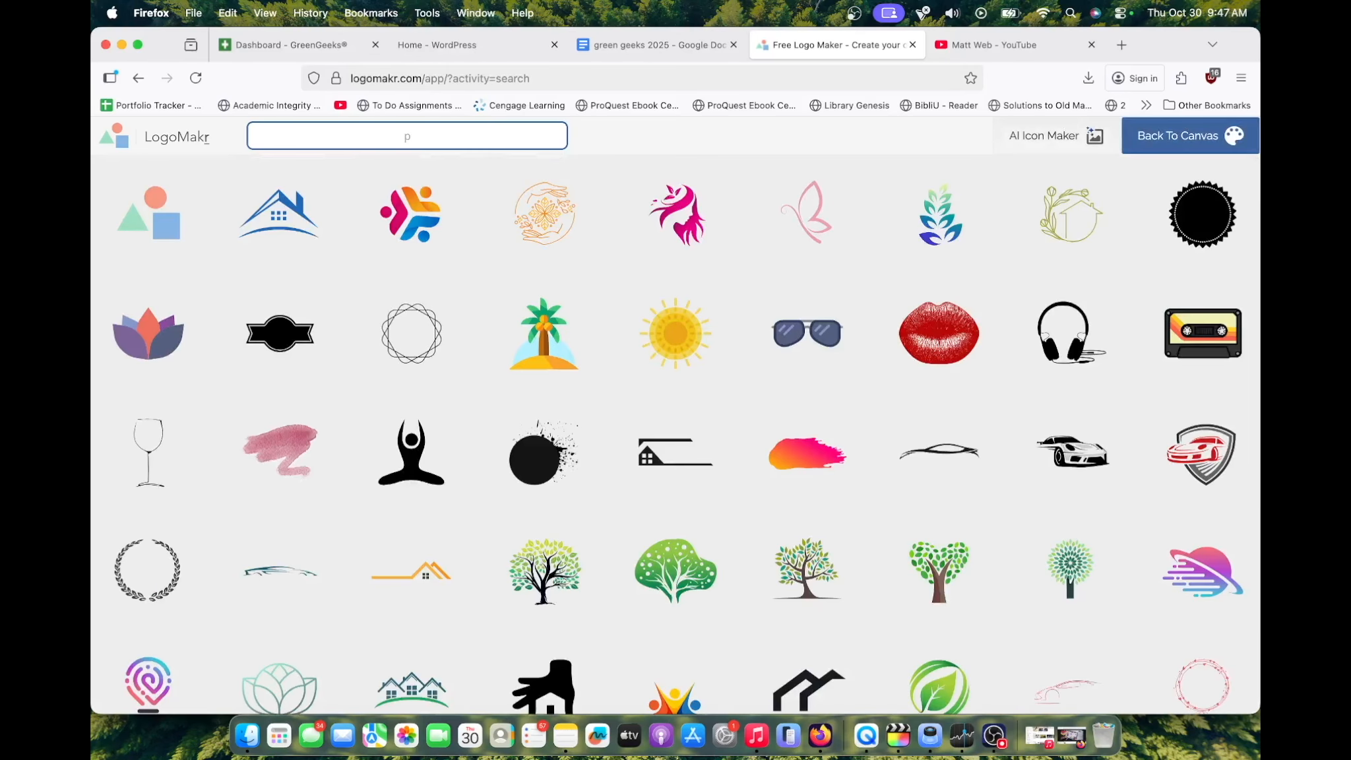
type("aw")
key("Return")
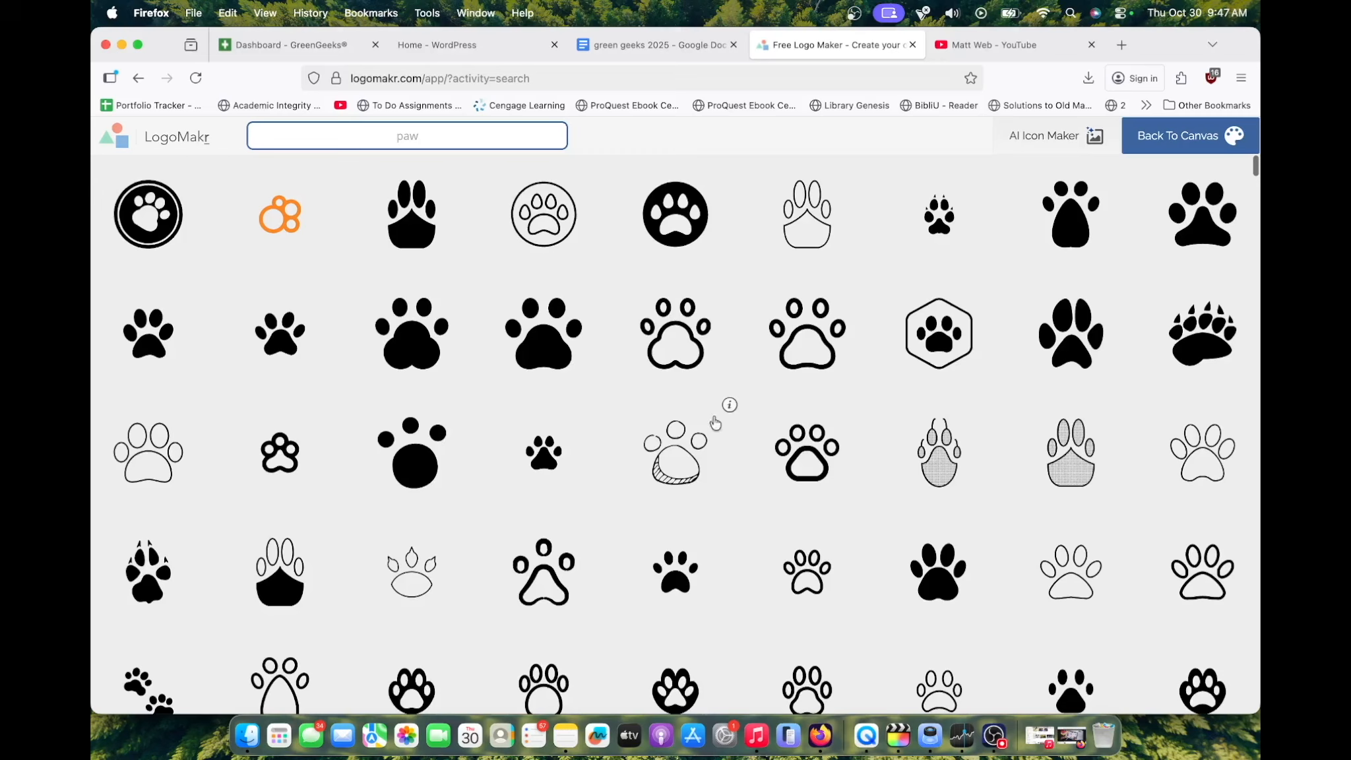
left_click(794, 228)
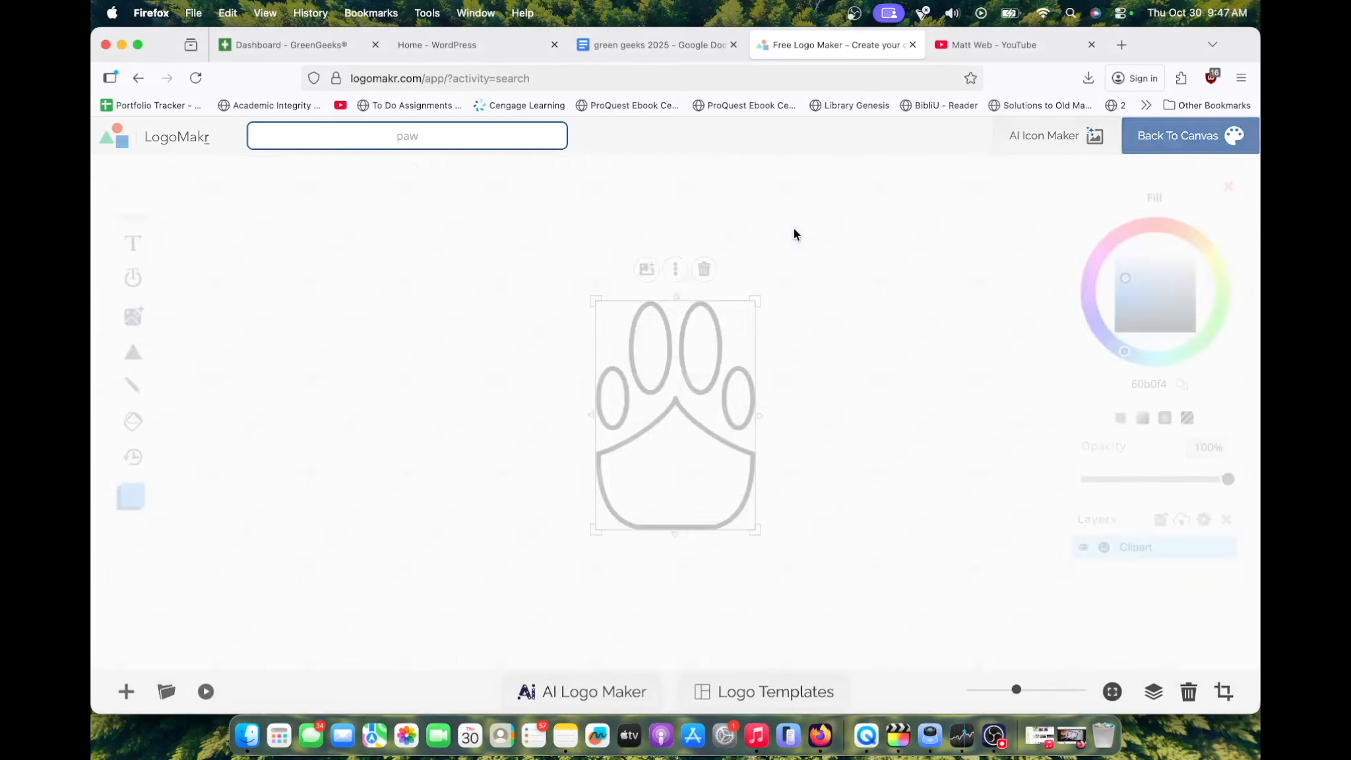
left_click_drag(614, 417, 496, 360)
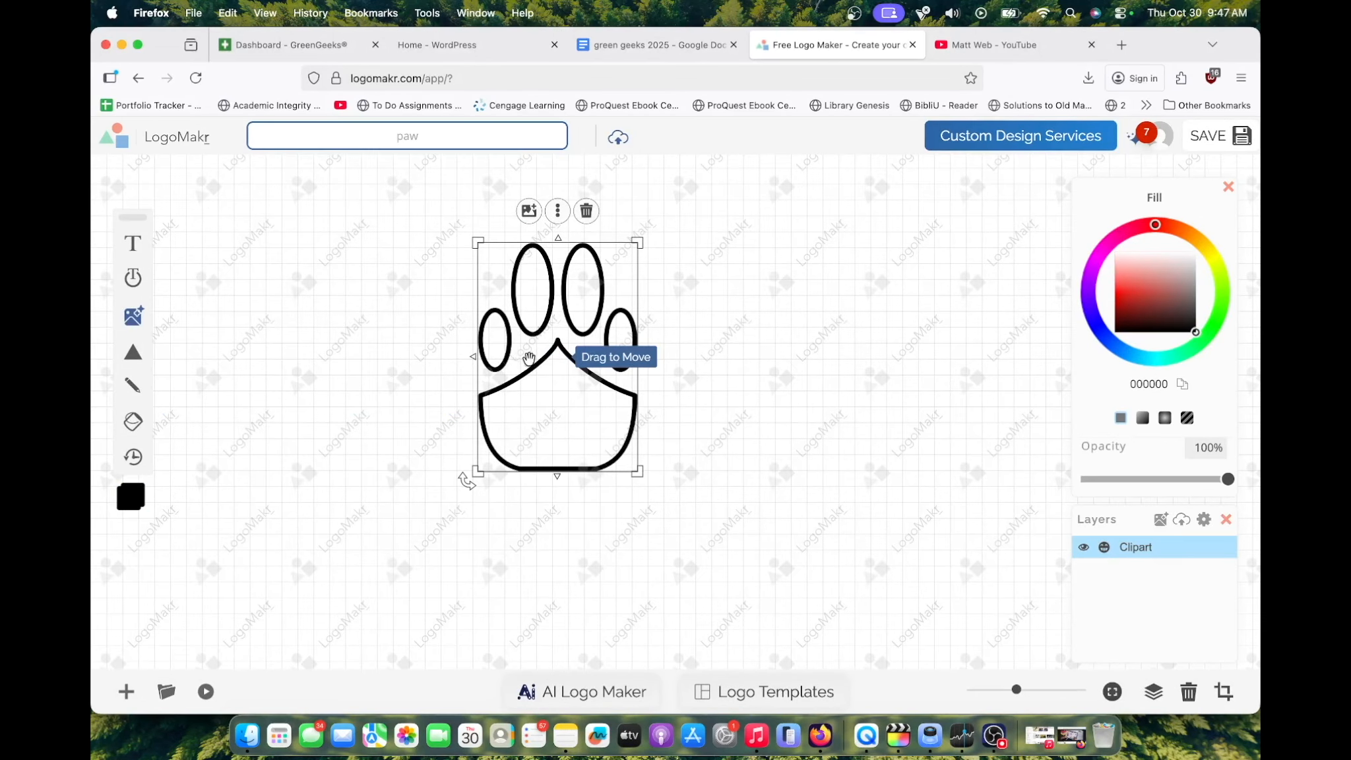
key("Delete")
Return to the paw graphics and add the solid black paw with the rounded three-lobed pad to the canvas
left_click(455, 125)
type("p")
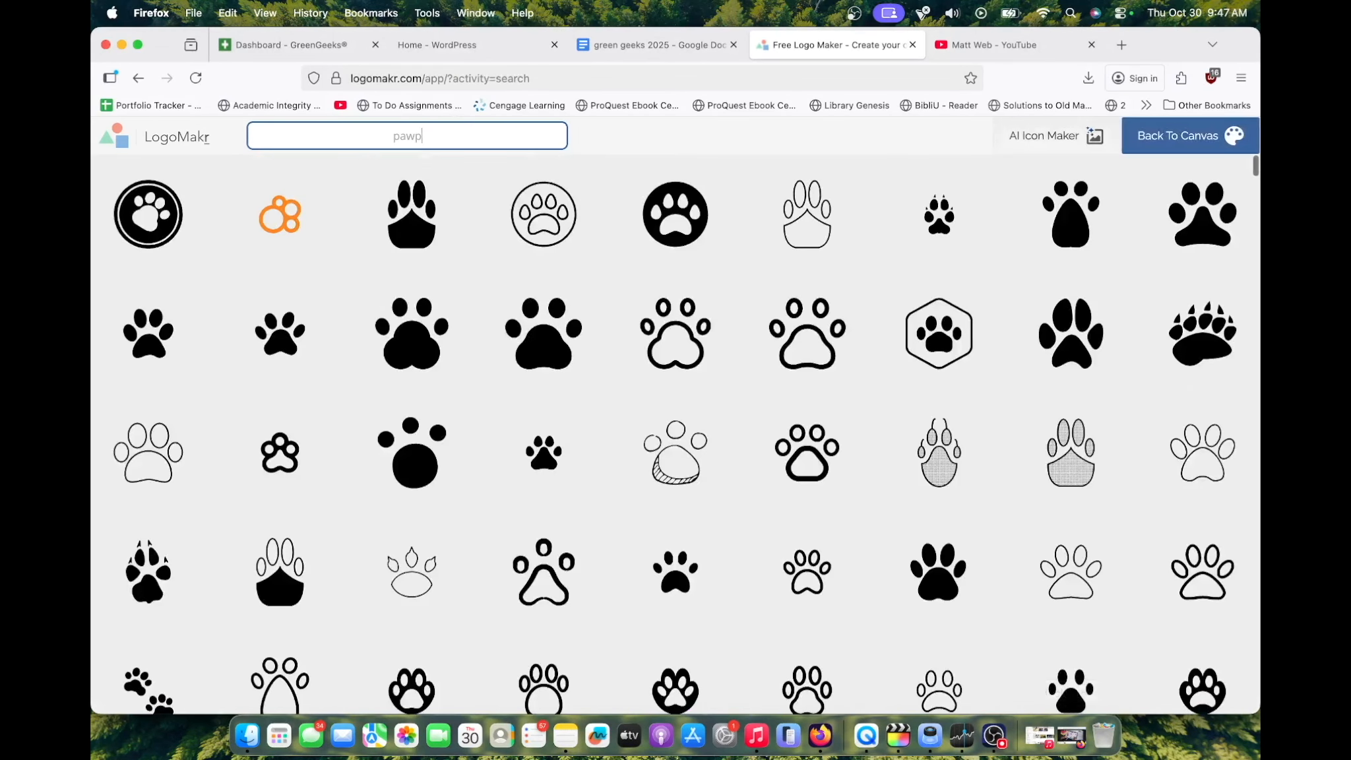
type("aw")
left_click(417, 343)
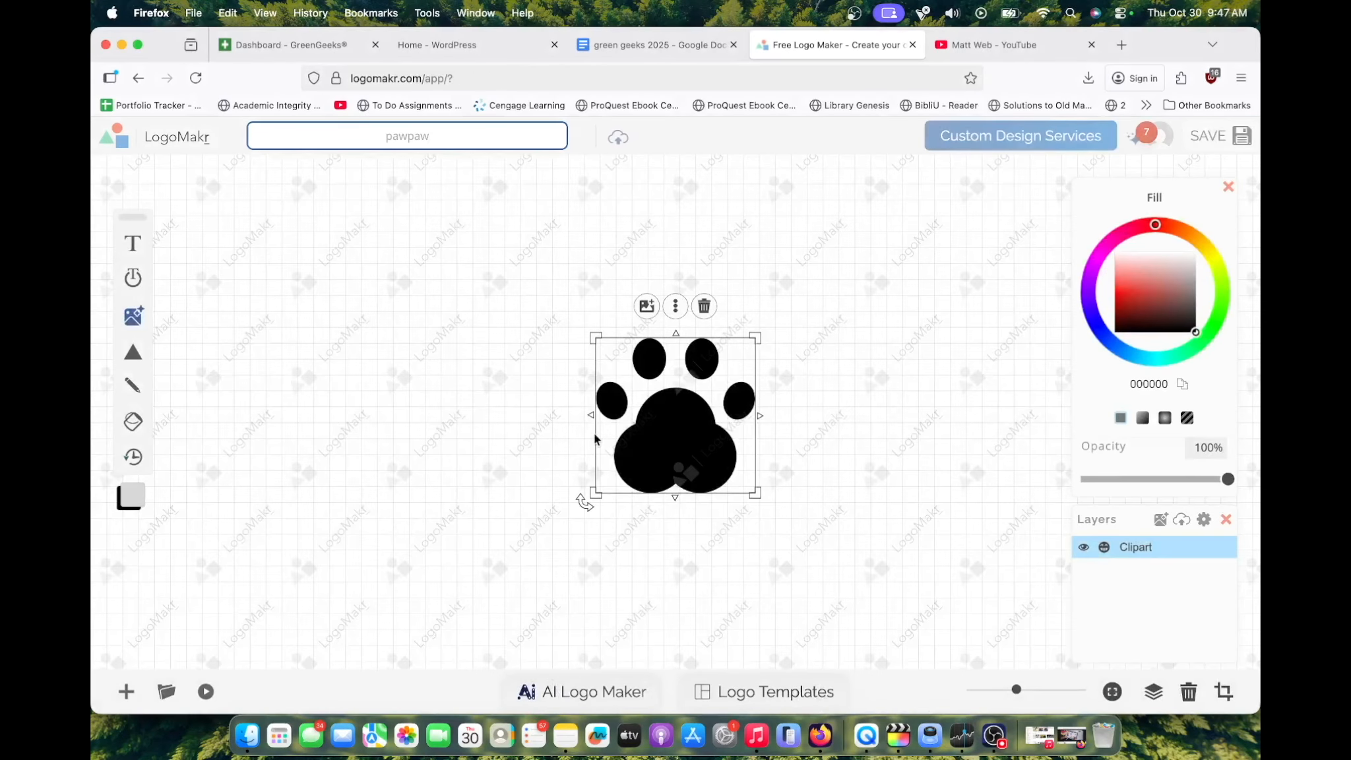
Enlarge the paw slightly near the middle of the canvas and set its fill to dark green 3a5242
left_click_drag(595, 439, 450, 379)
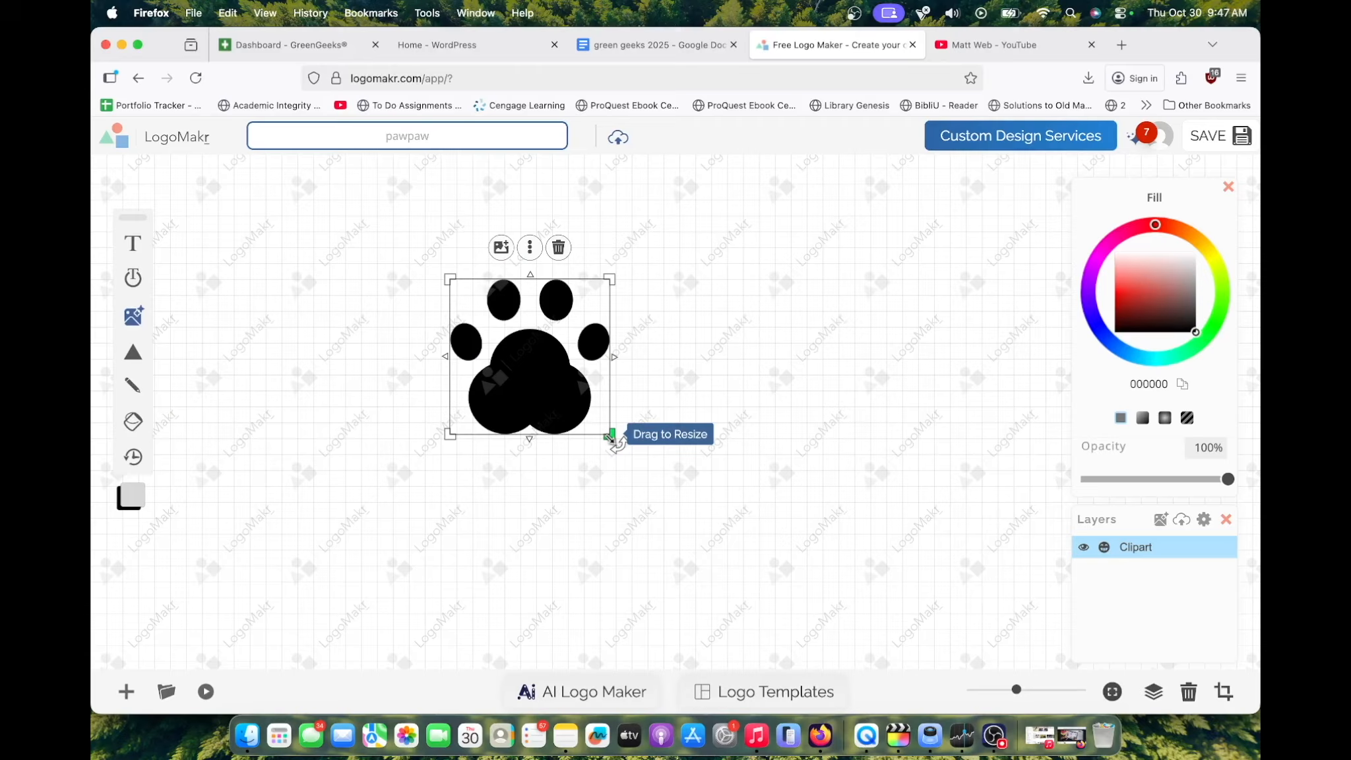
left_click_drag(610, 437, 642, 456)
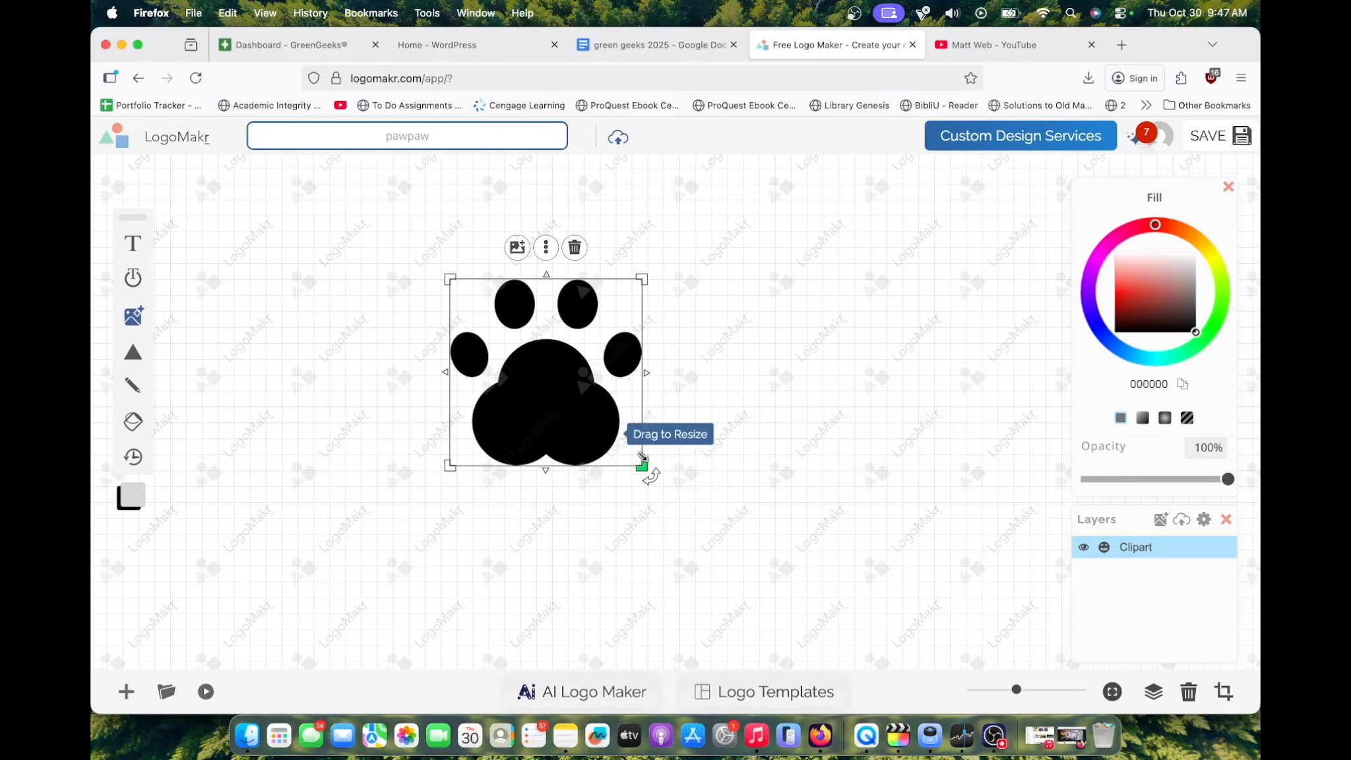
left_click_drag(578, 389, 622, 420)
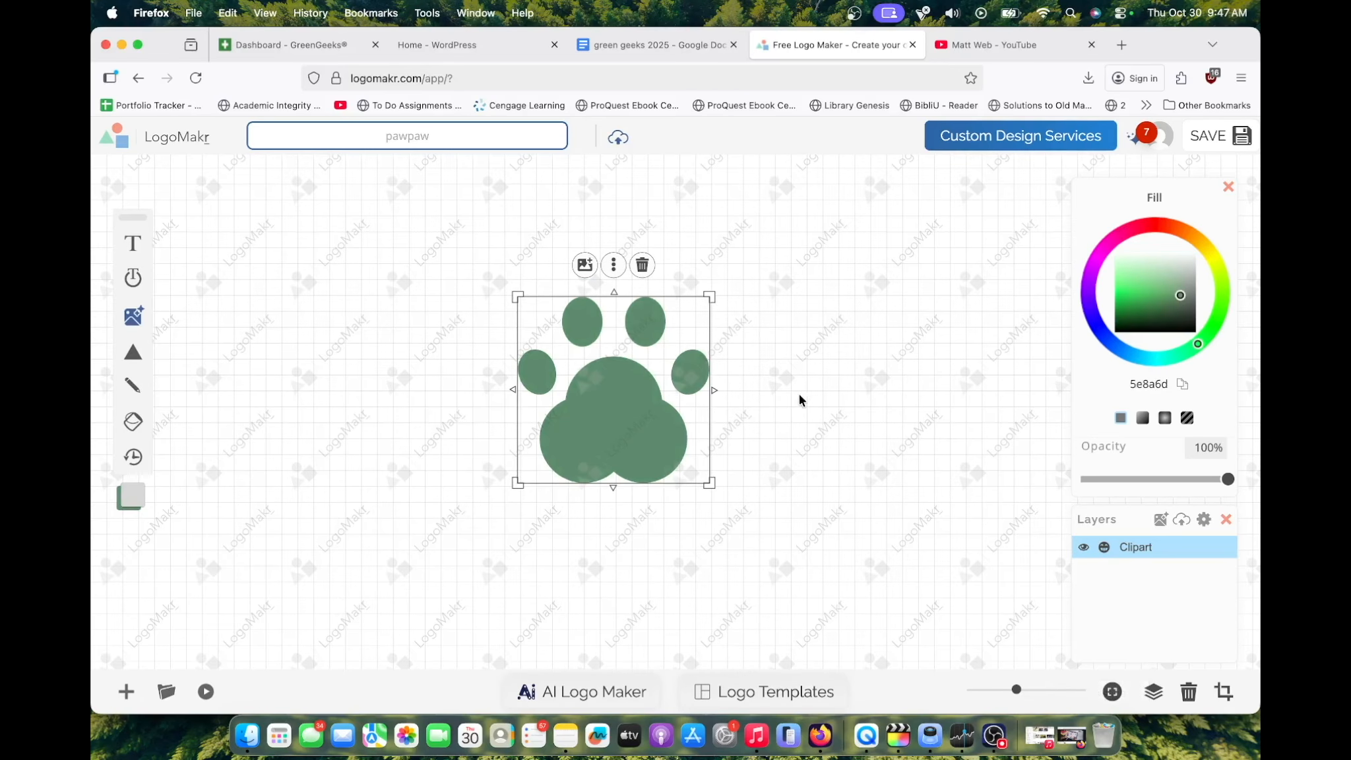
left_click(1182, 309)
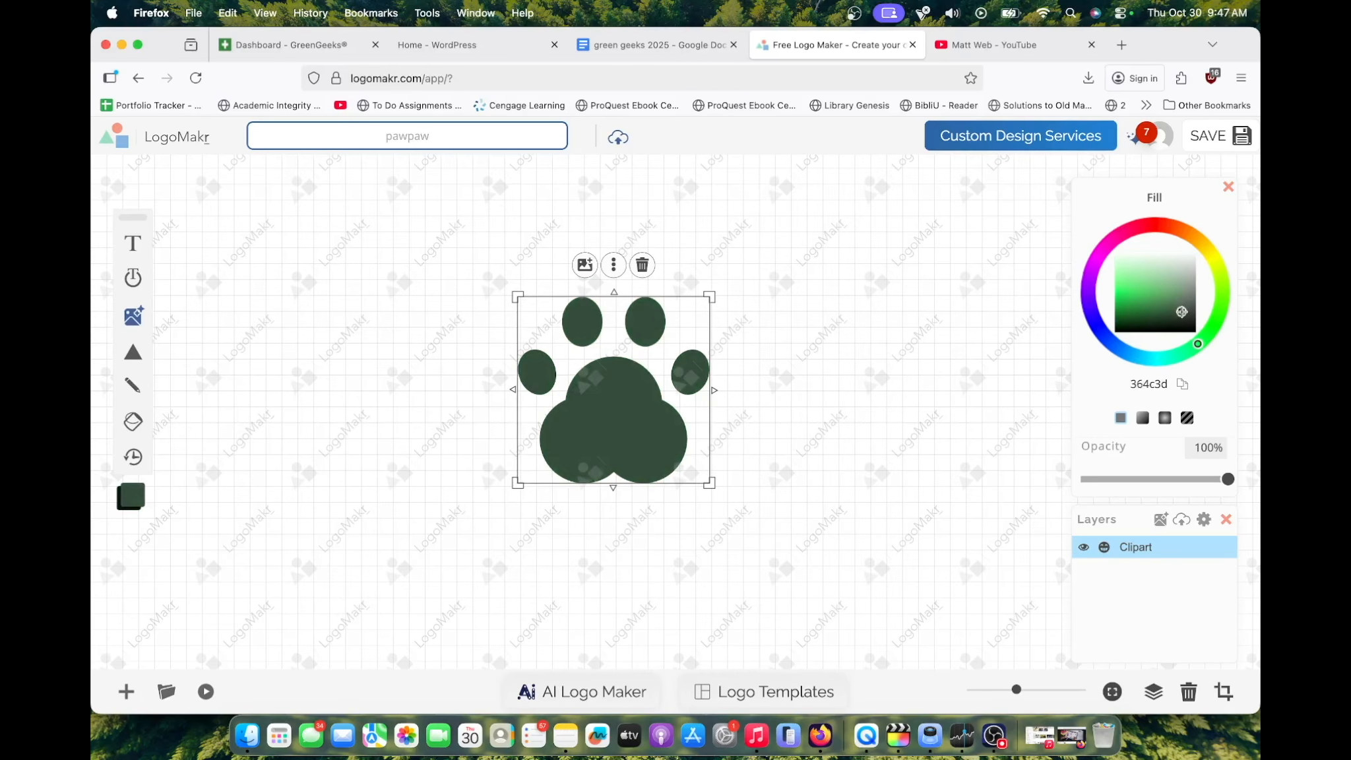
left_click(950, 487)
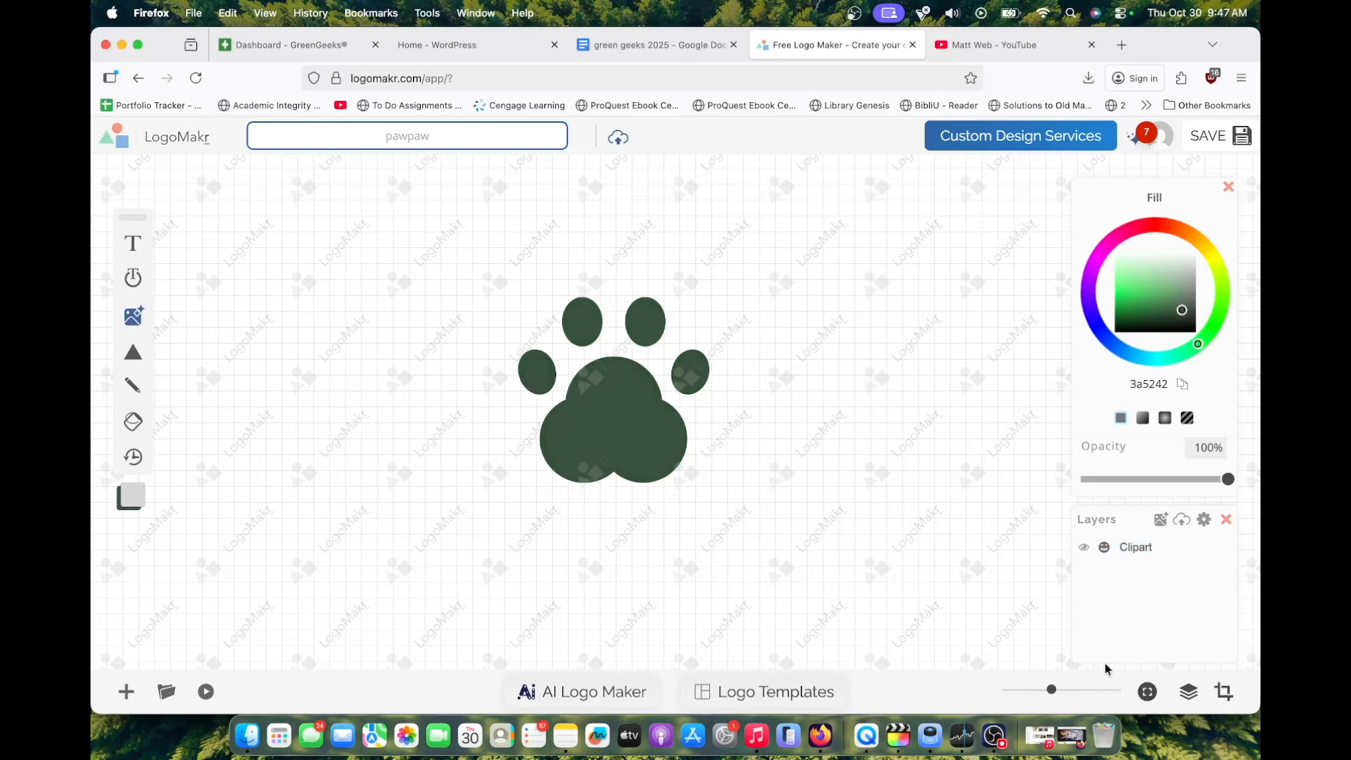
Crop the canvas to the paw, leaving a small margin around it
left_click(1224, 691)
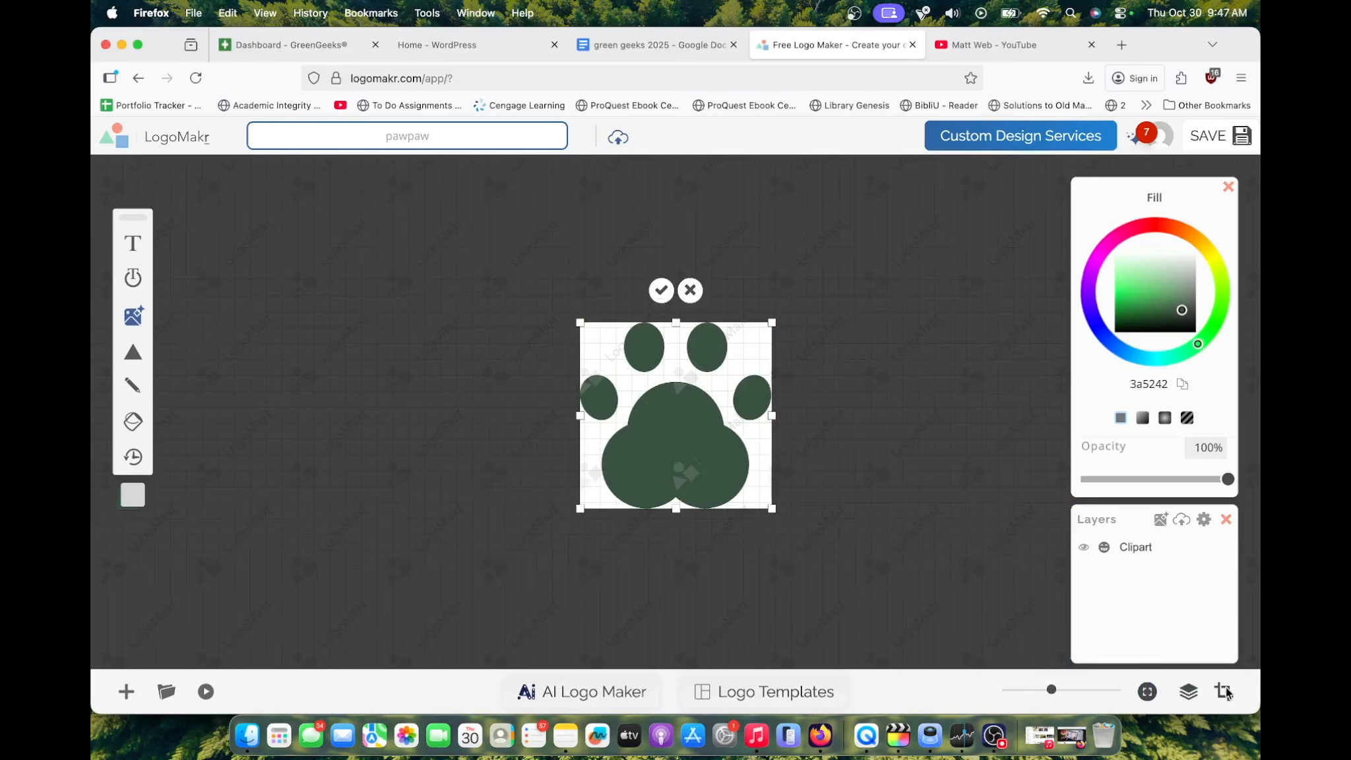
mouse_move(578, 323)
left_mouse_down()
mouse_move(575, 304)
mouse_move(556, 302)
mouse_move(570, 309)
left_mouse_up()
left_click_drag(669, 412, 672, 418)
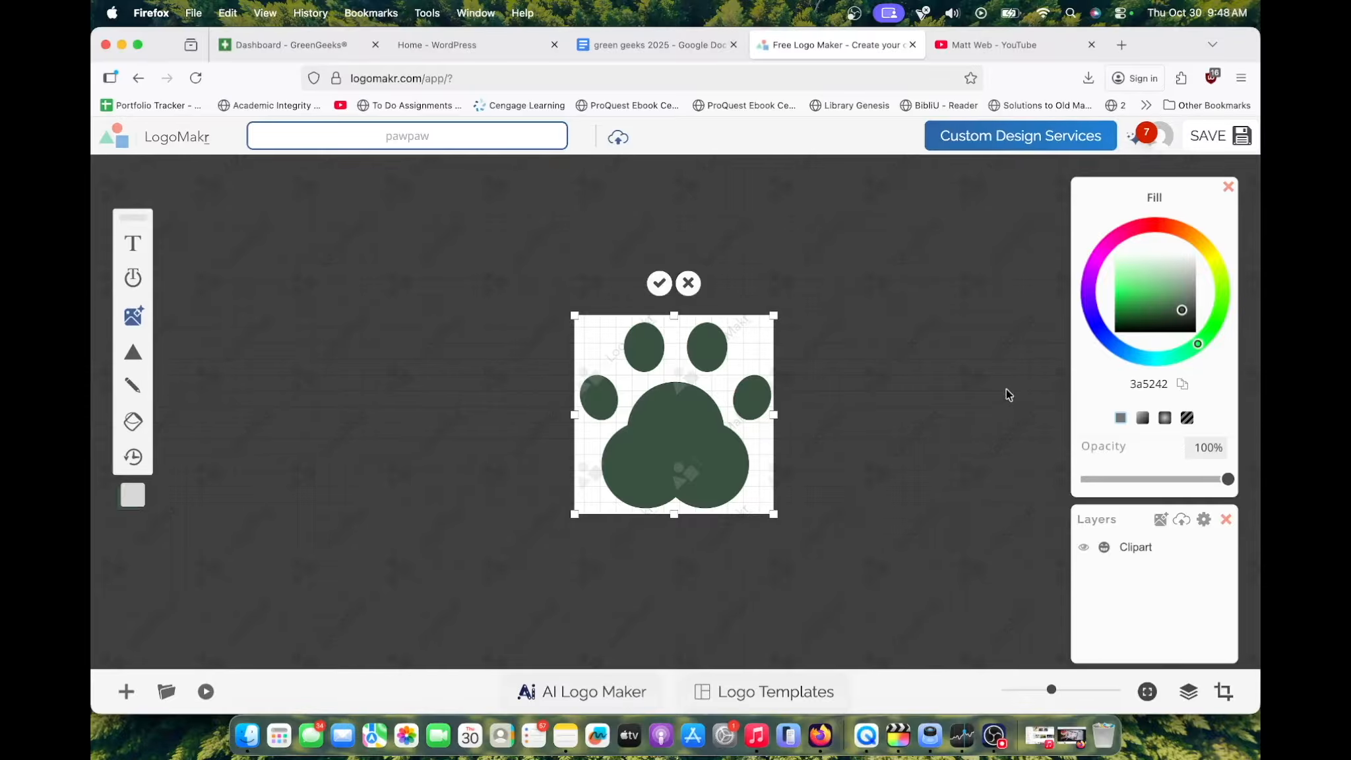
Save the logo, accept the legal terms, download the free low-resolution PNG and place the file on the desktop
left_click(1207, 136)
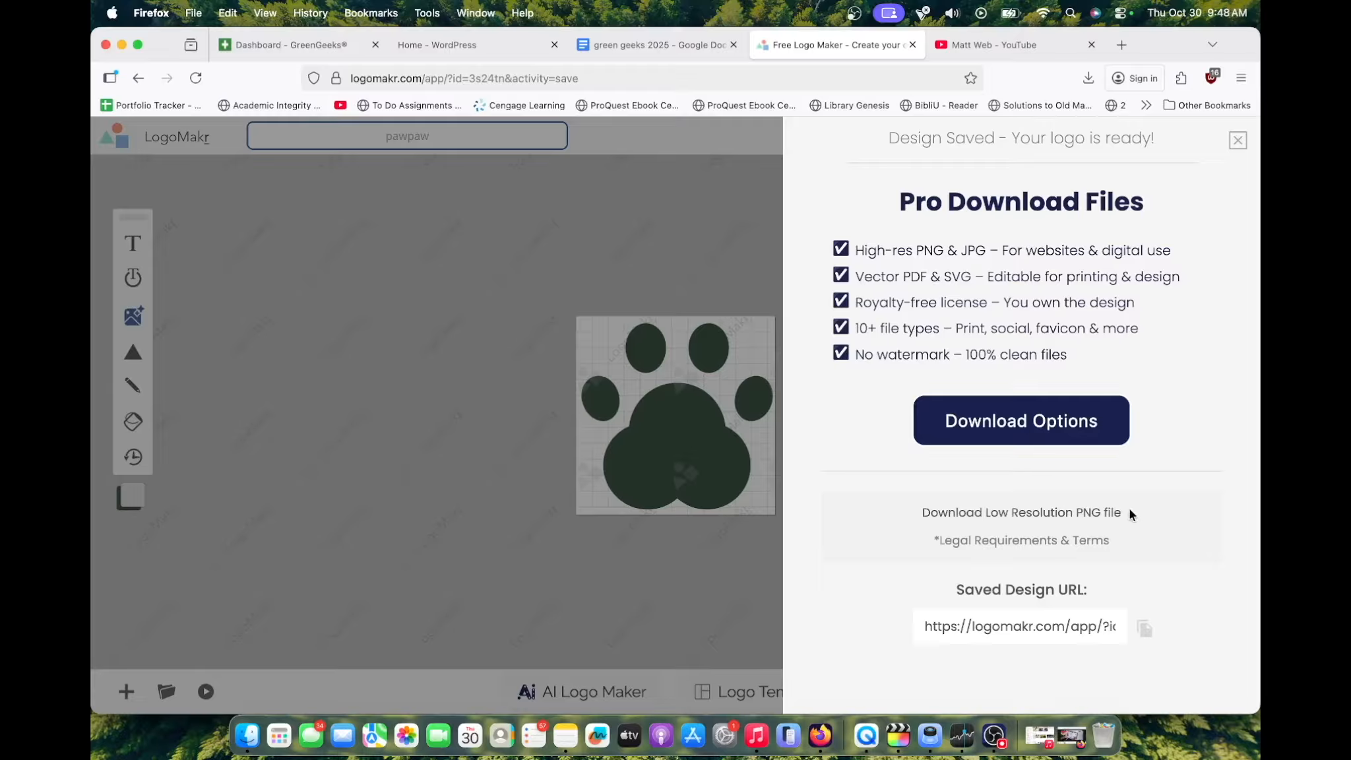
left_click(999, 515)
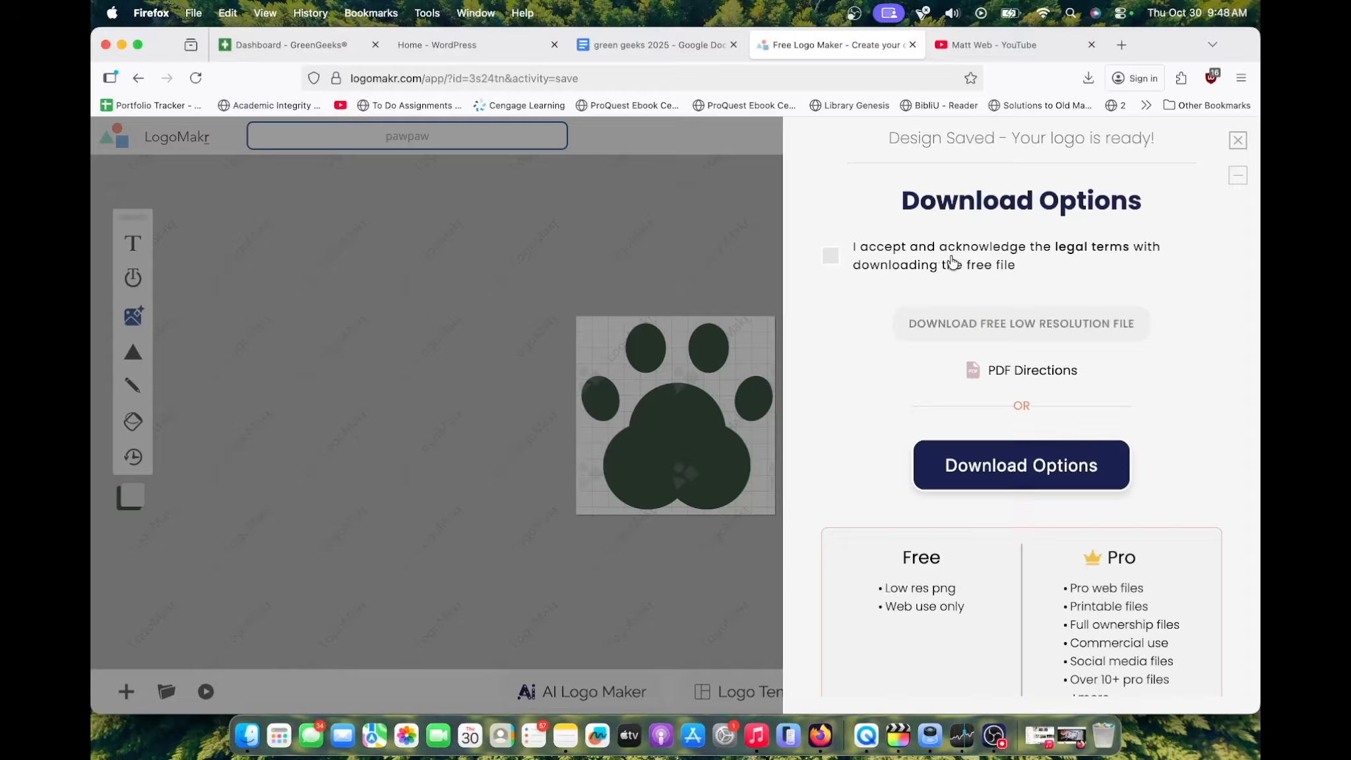
left_click(911, 265)
left_click(996, 323)
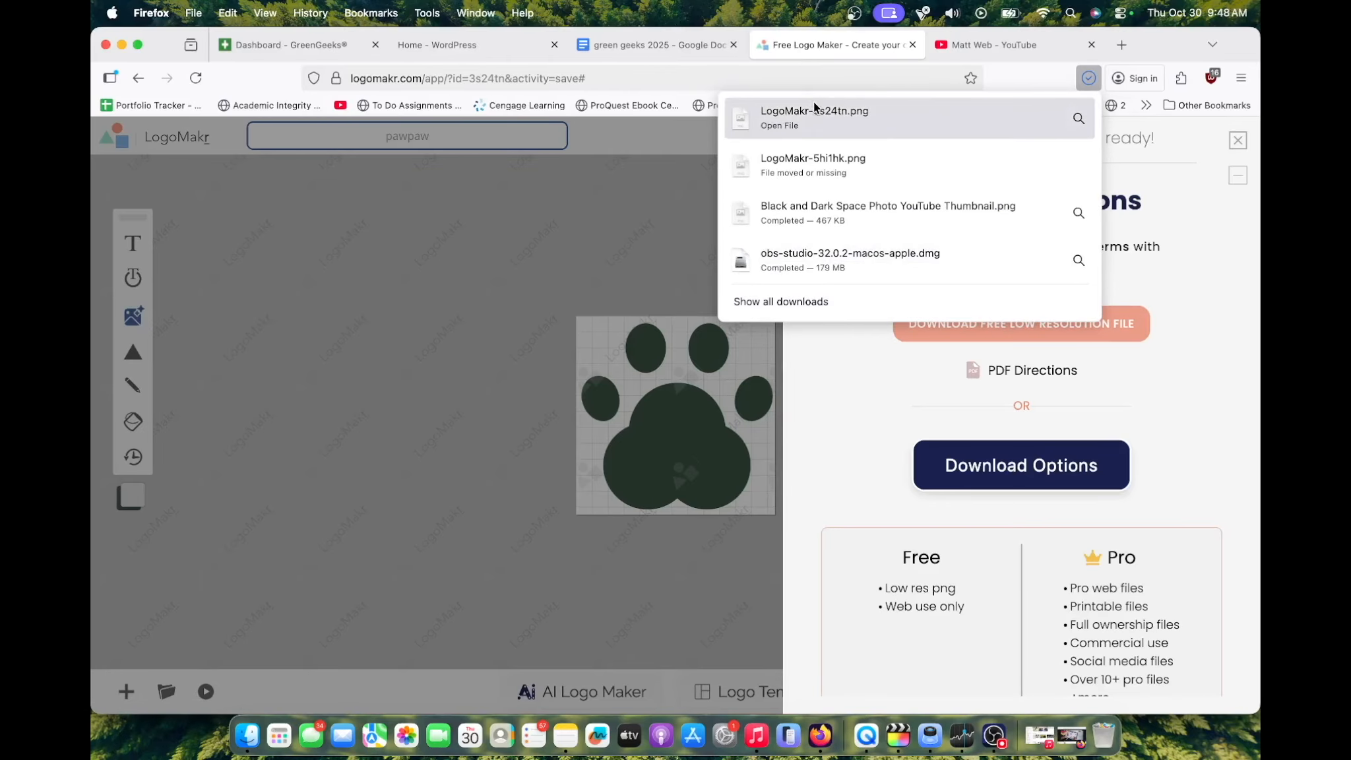
left_click_drag(830, 120, 144, 736)
right_click(143, 737)
left_click(235, 466)
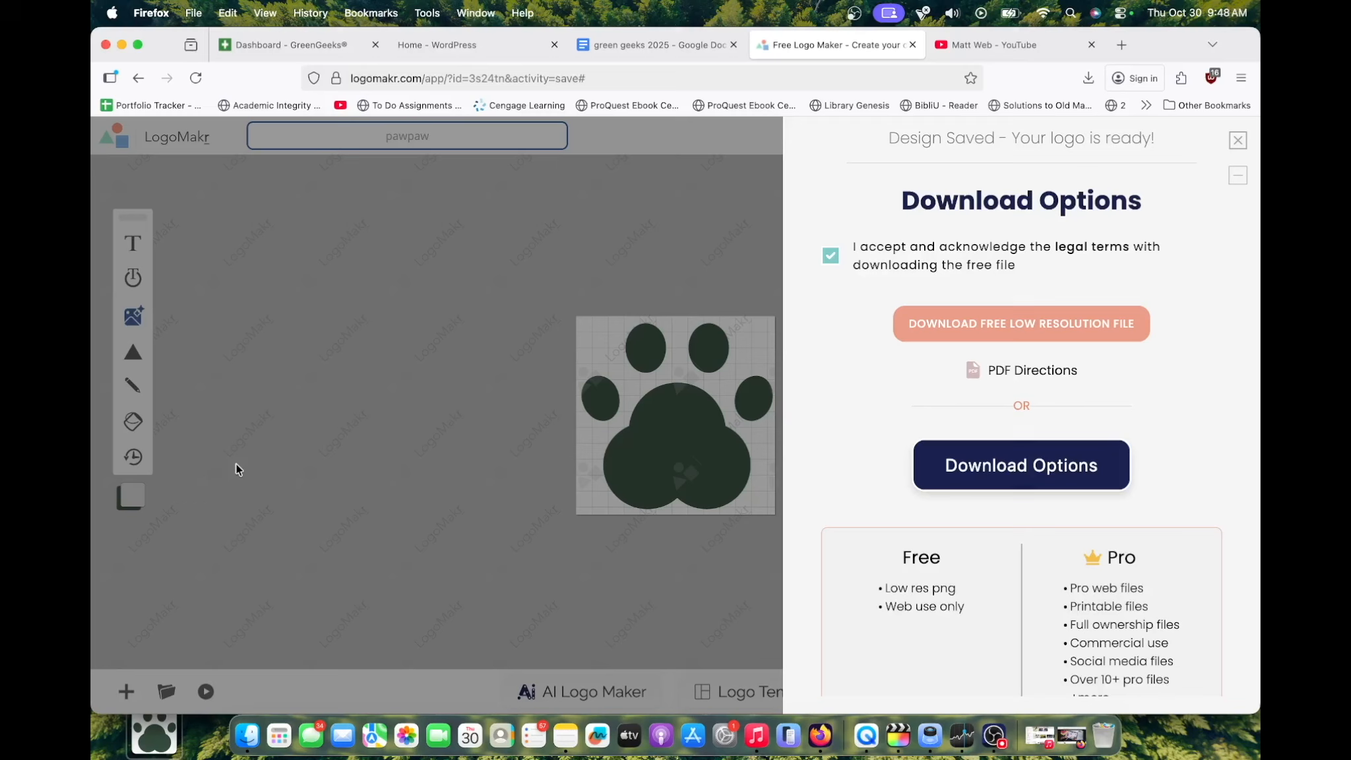
Close the logo maker and open the header's Site Title & Logo settings in the WordPress site's customizer
left_click(911, 45)
left_click(462, 39)
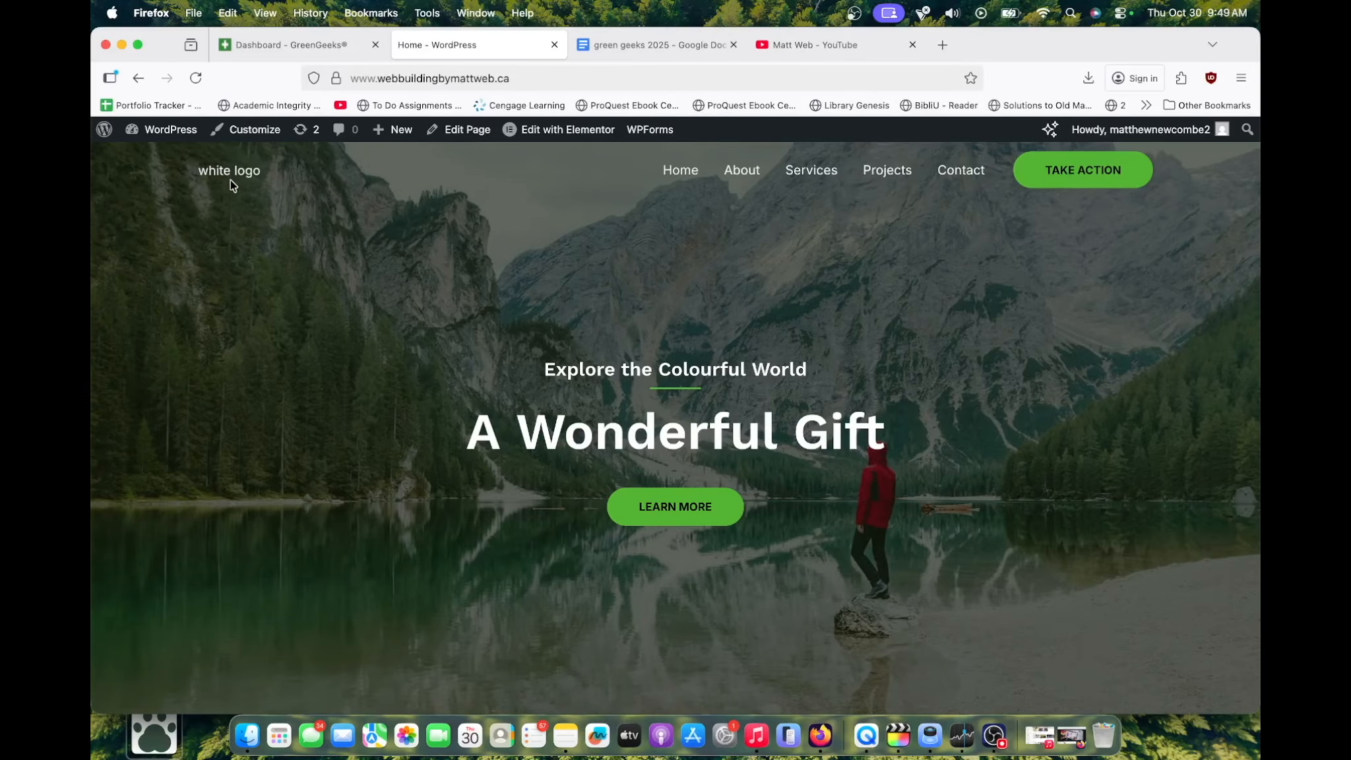
left_click(263, 138)
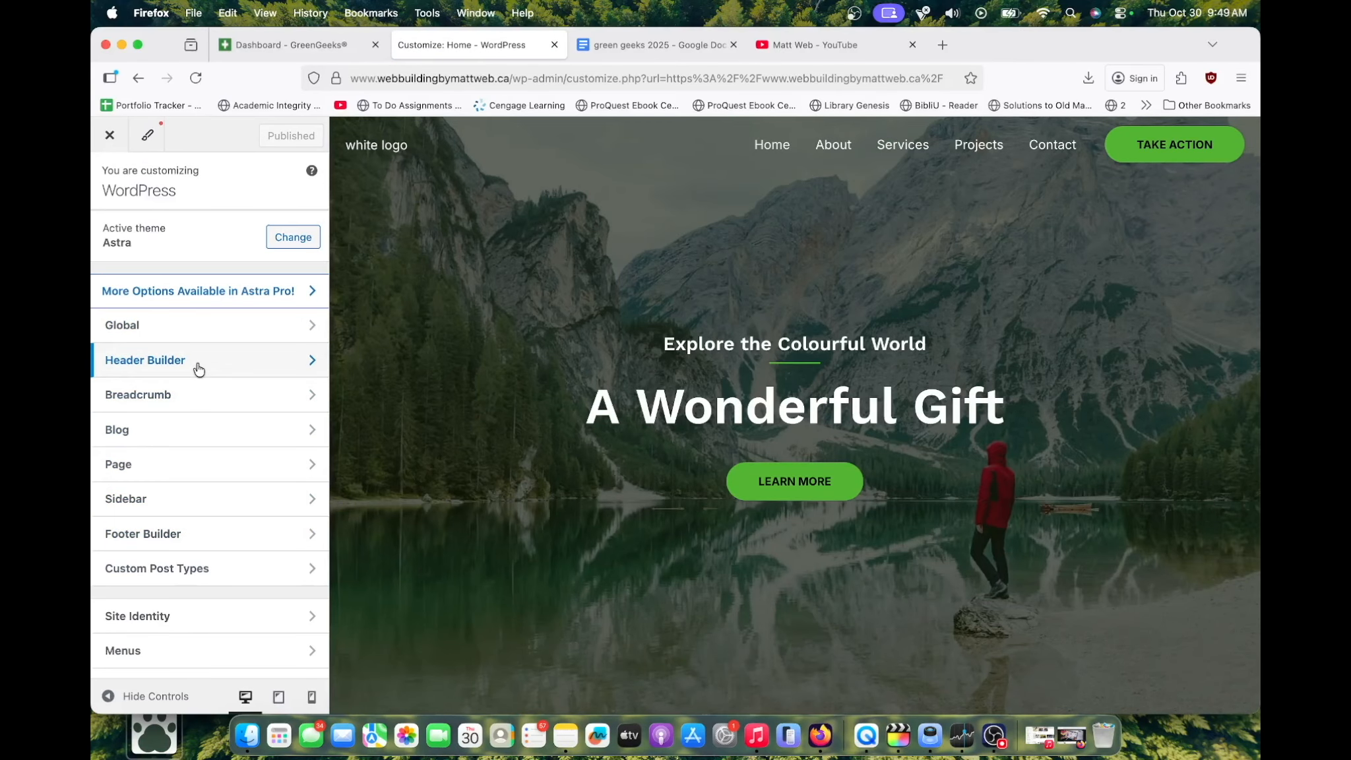
left_click(206, 368)
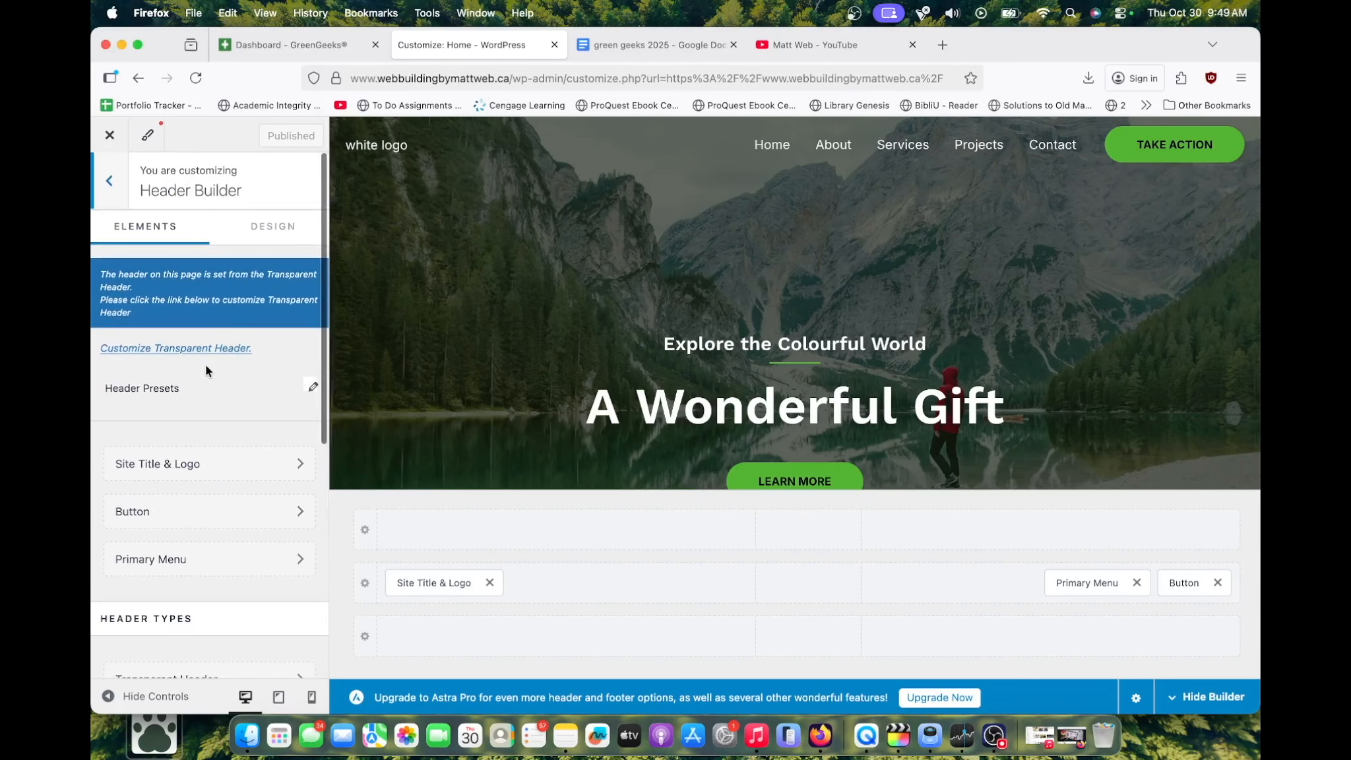
left_click(192, 465)
scroll(193, 464, "down", 1)
scroll(193, 464, "down", 15)
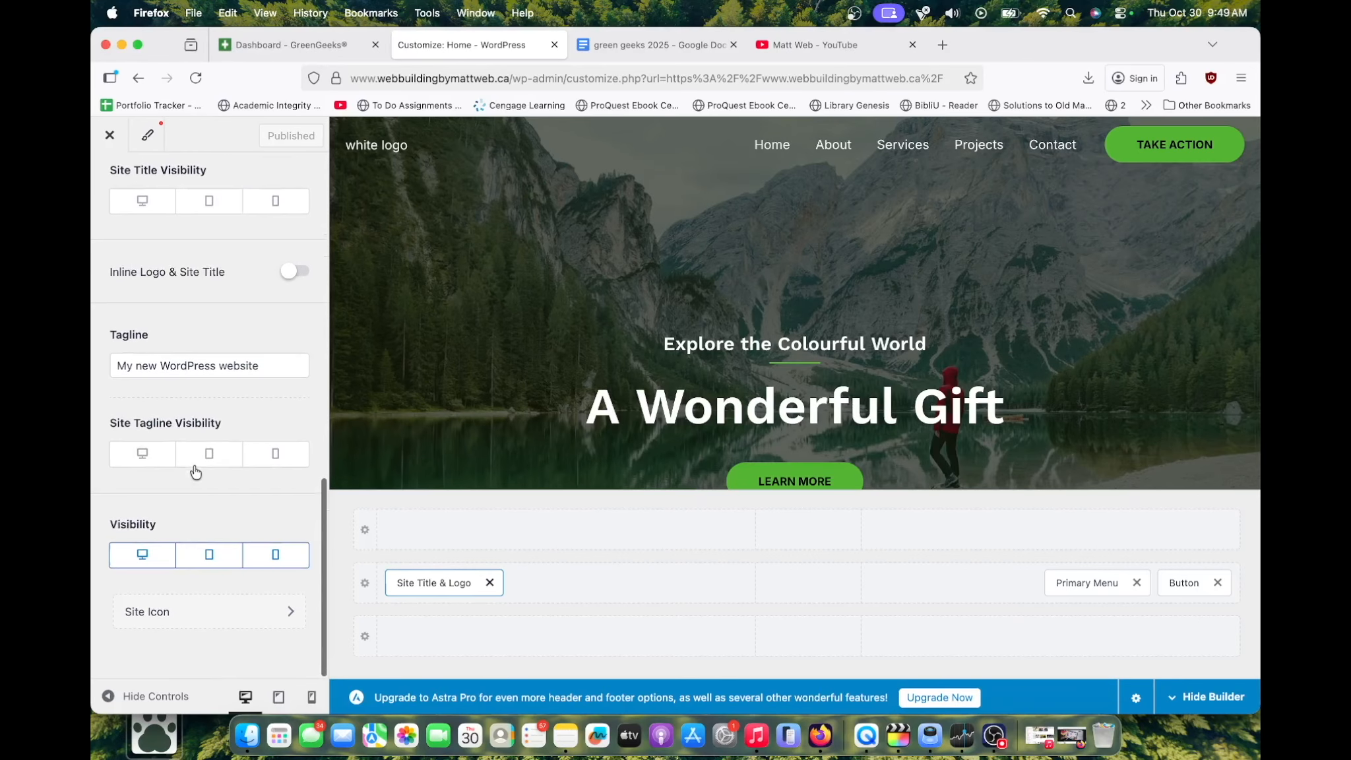
Upload the paw logo from the desktop as the site icon, publish the change and close the customizer
left_click(180, 613)
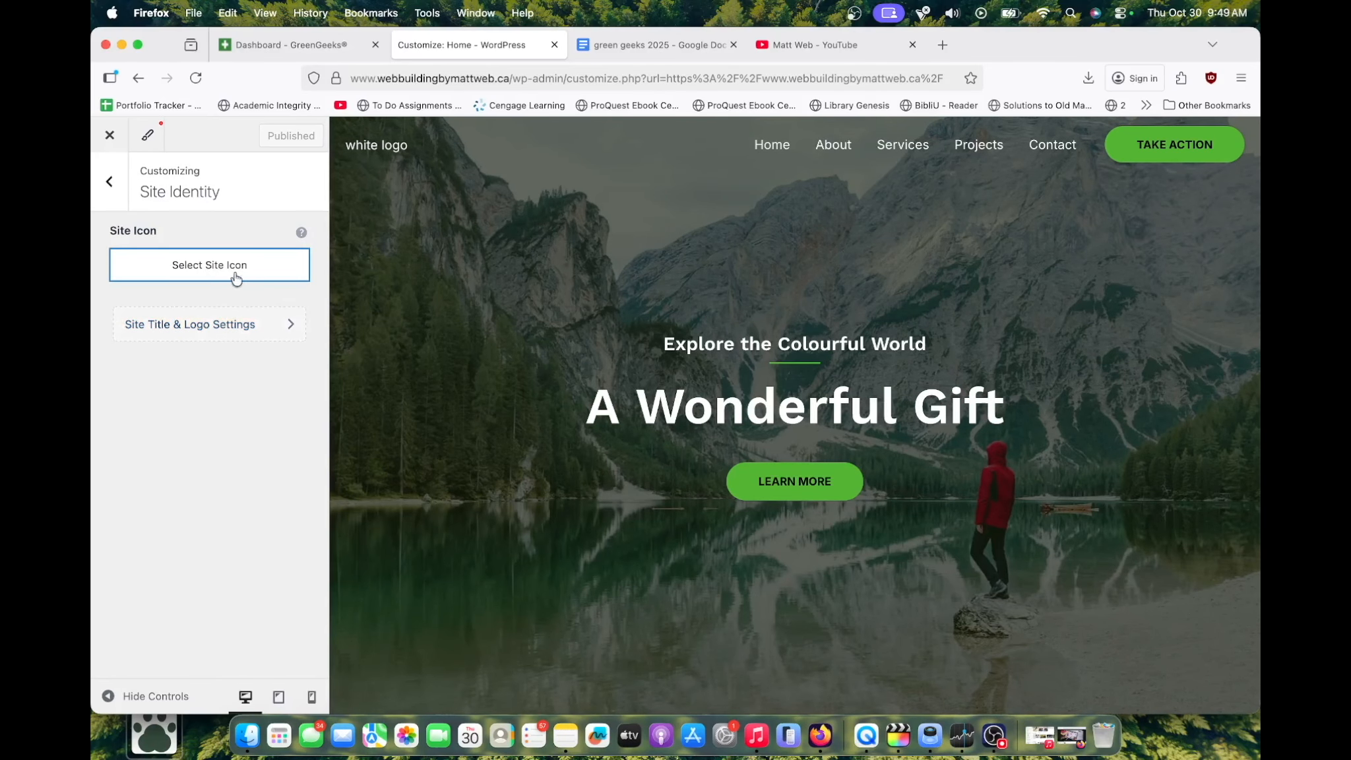
left_click(210, 266)
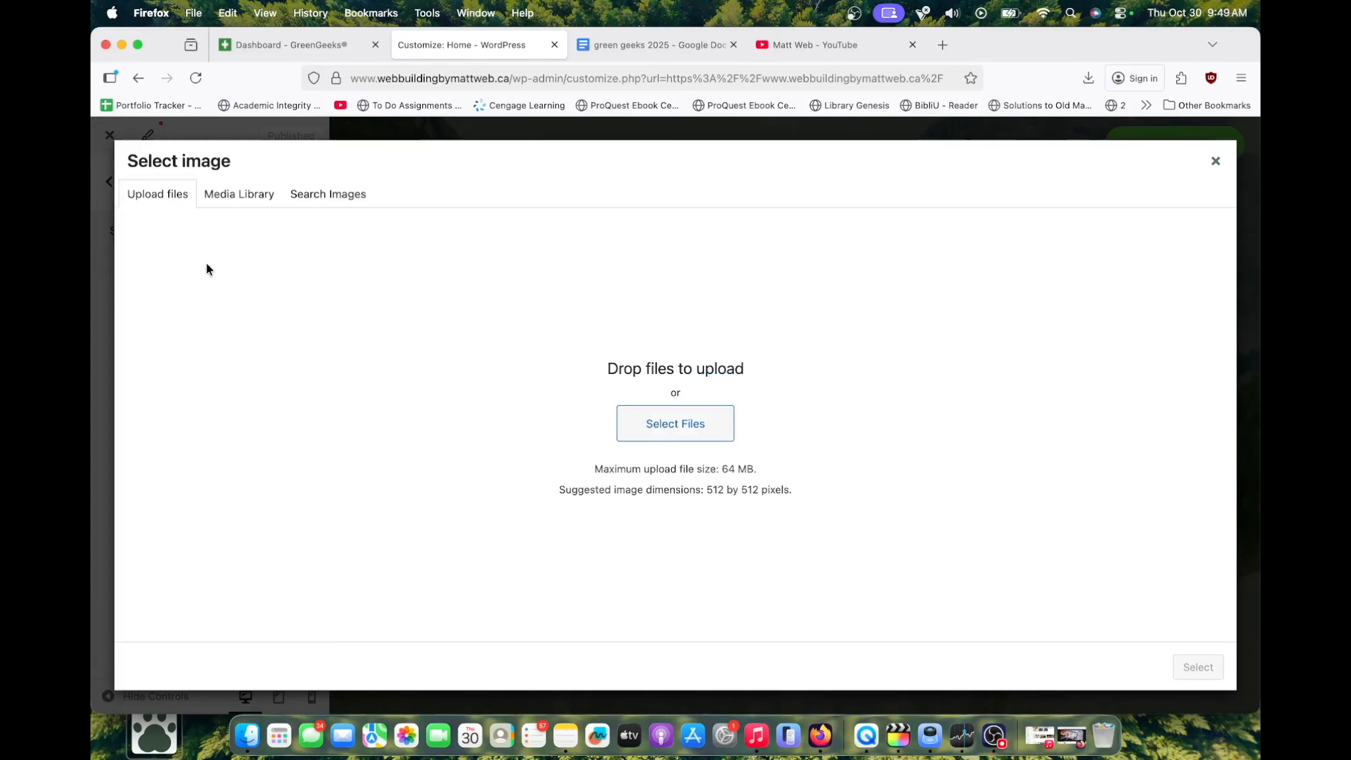
left_click_drag(156, 756, 534, 519)
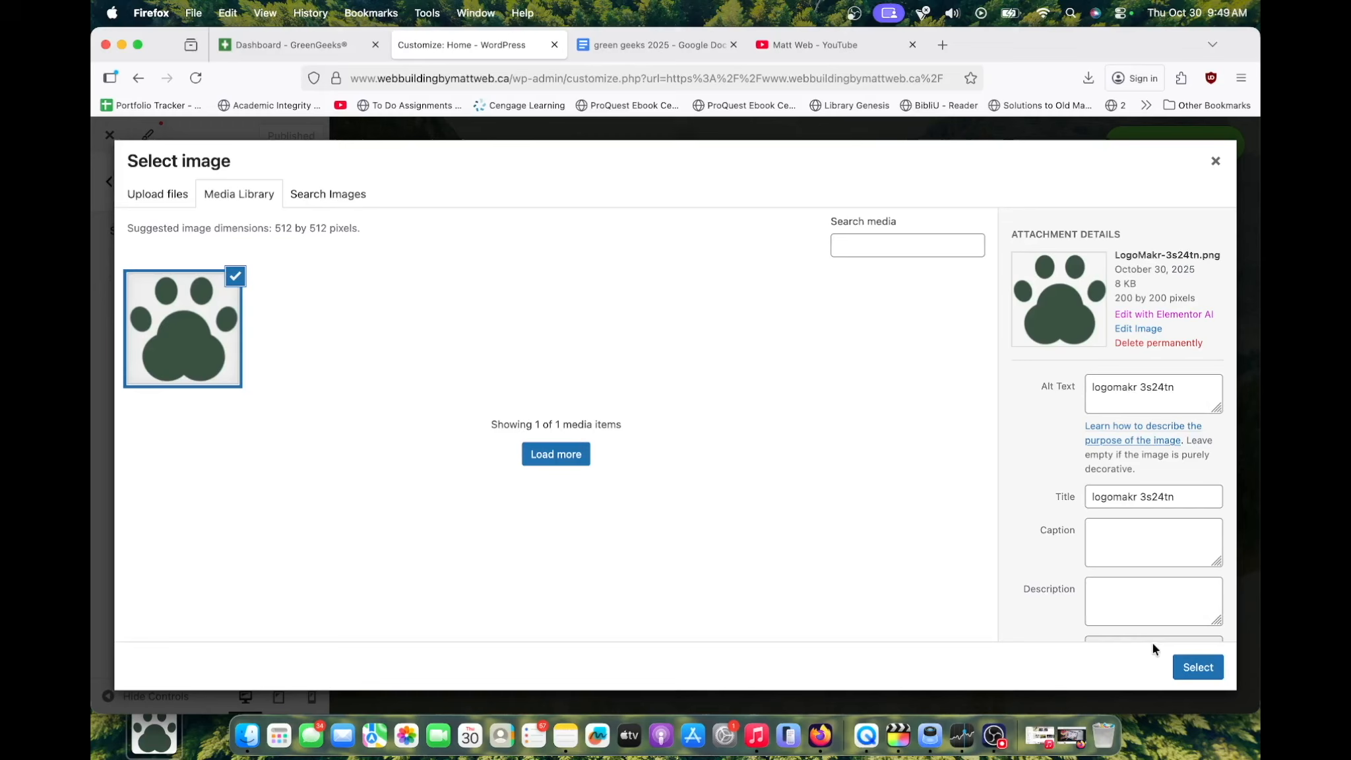
left_click(1190, 664)
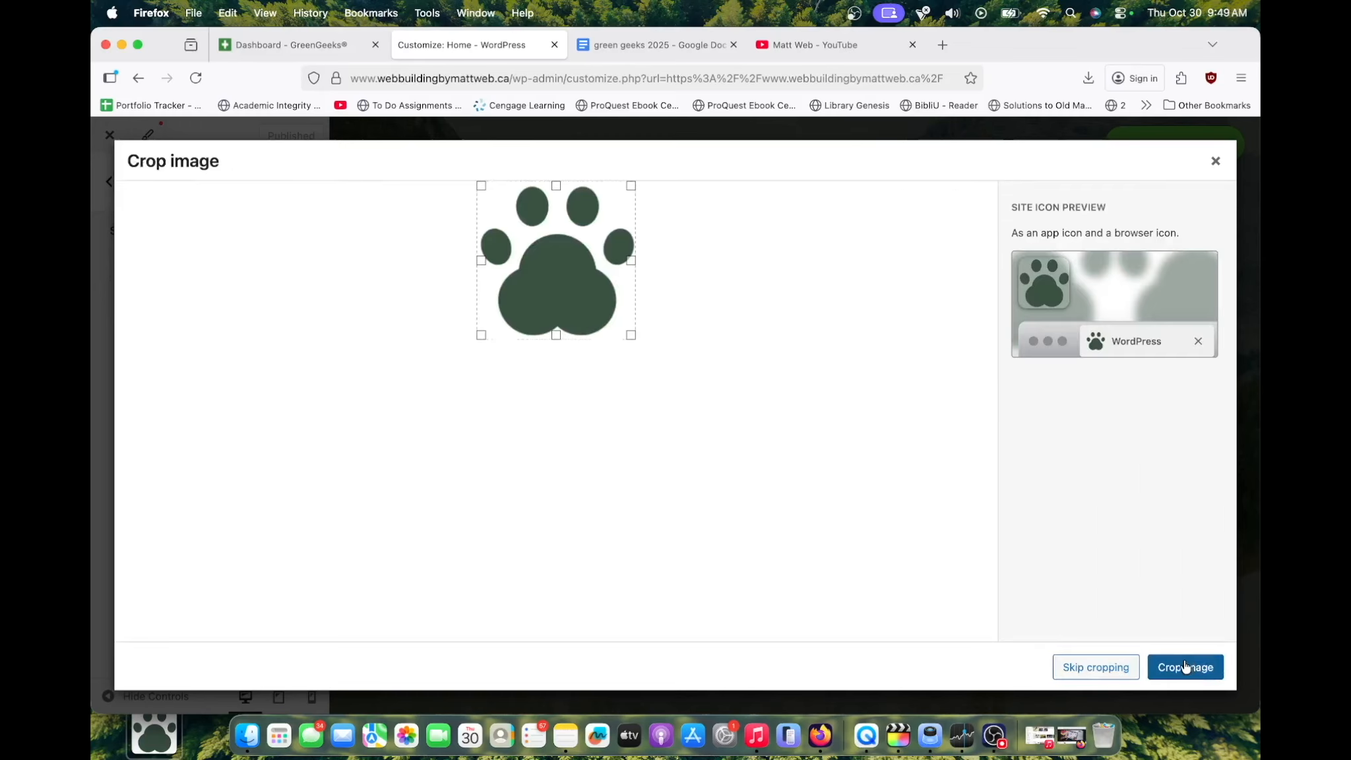
left_click(1131, 667)
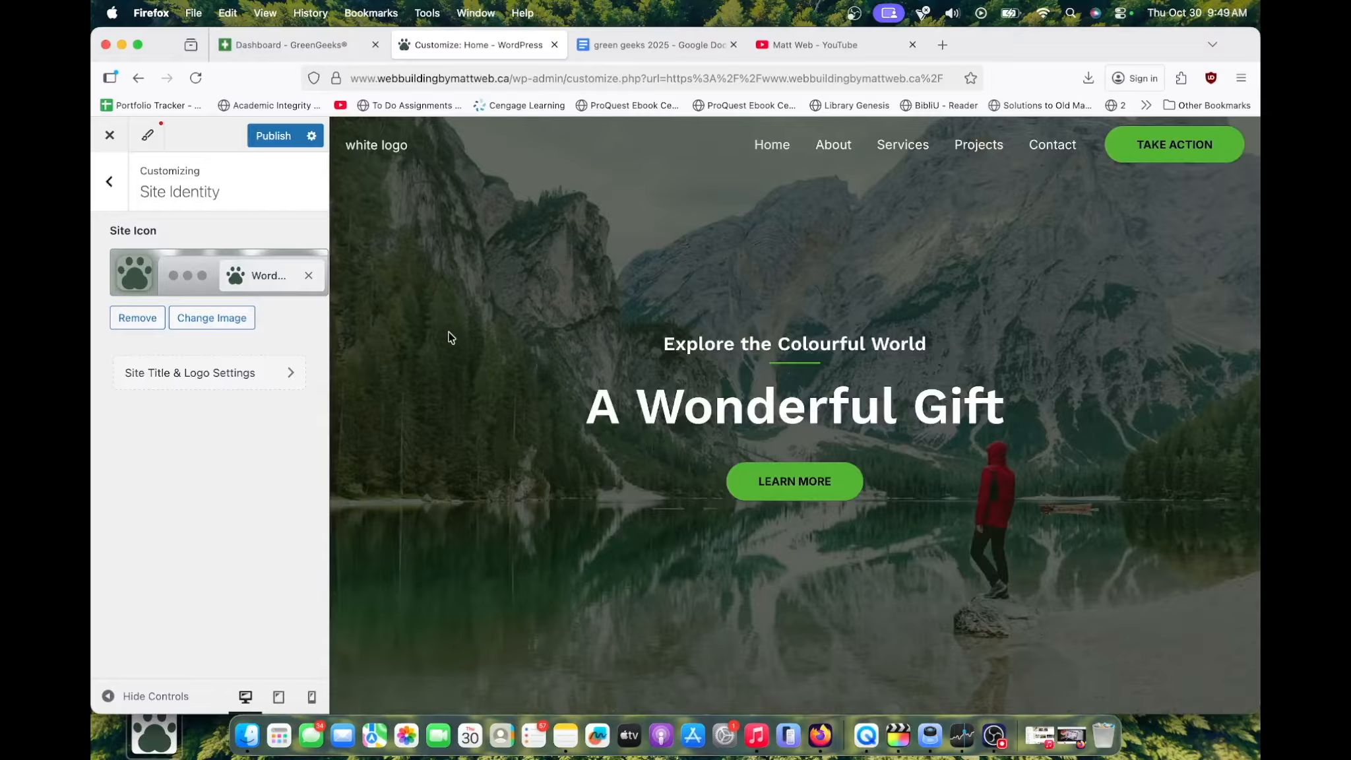
left_click(268, 136)
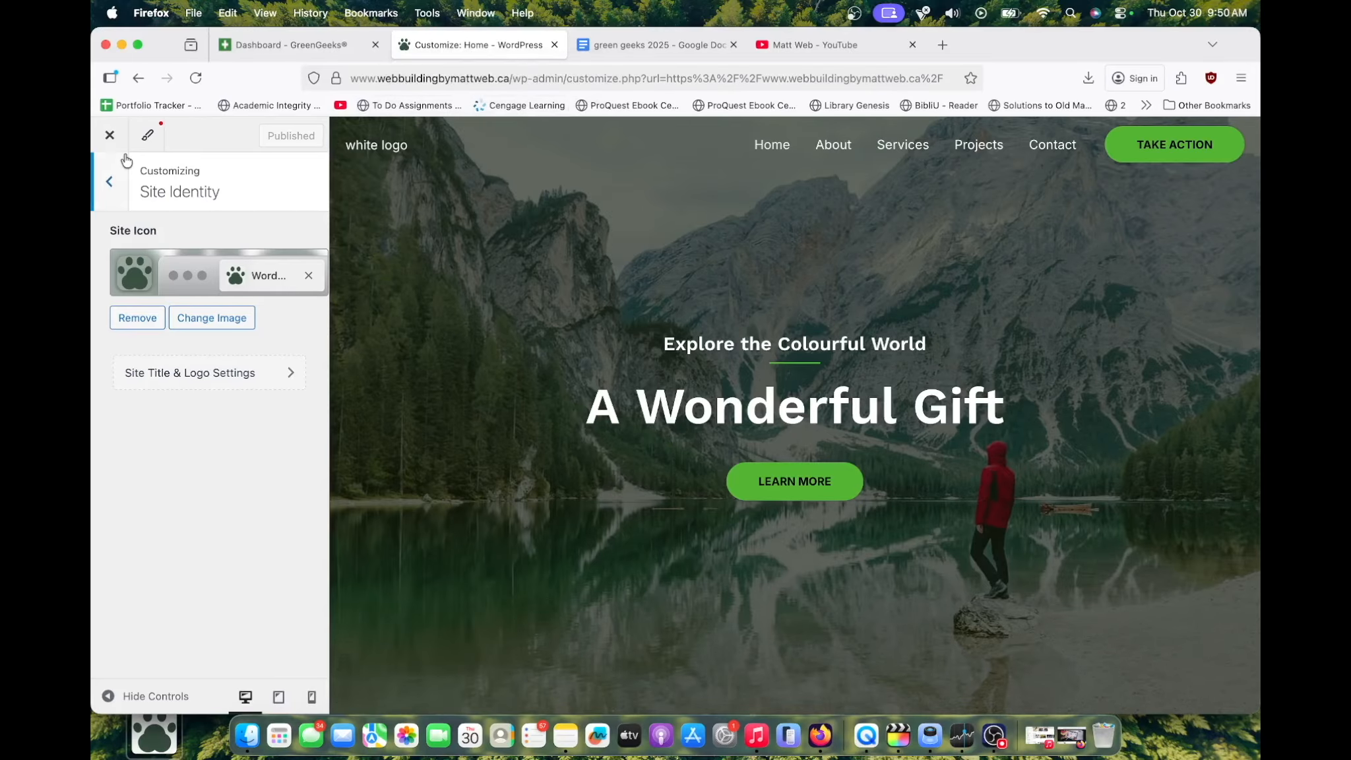
left_click(110, 135)
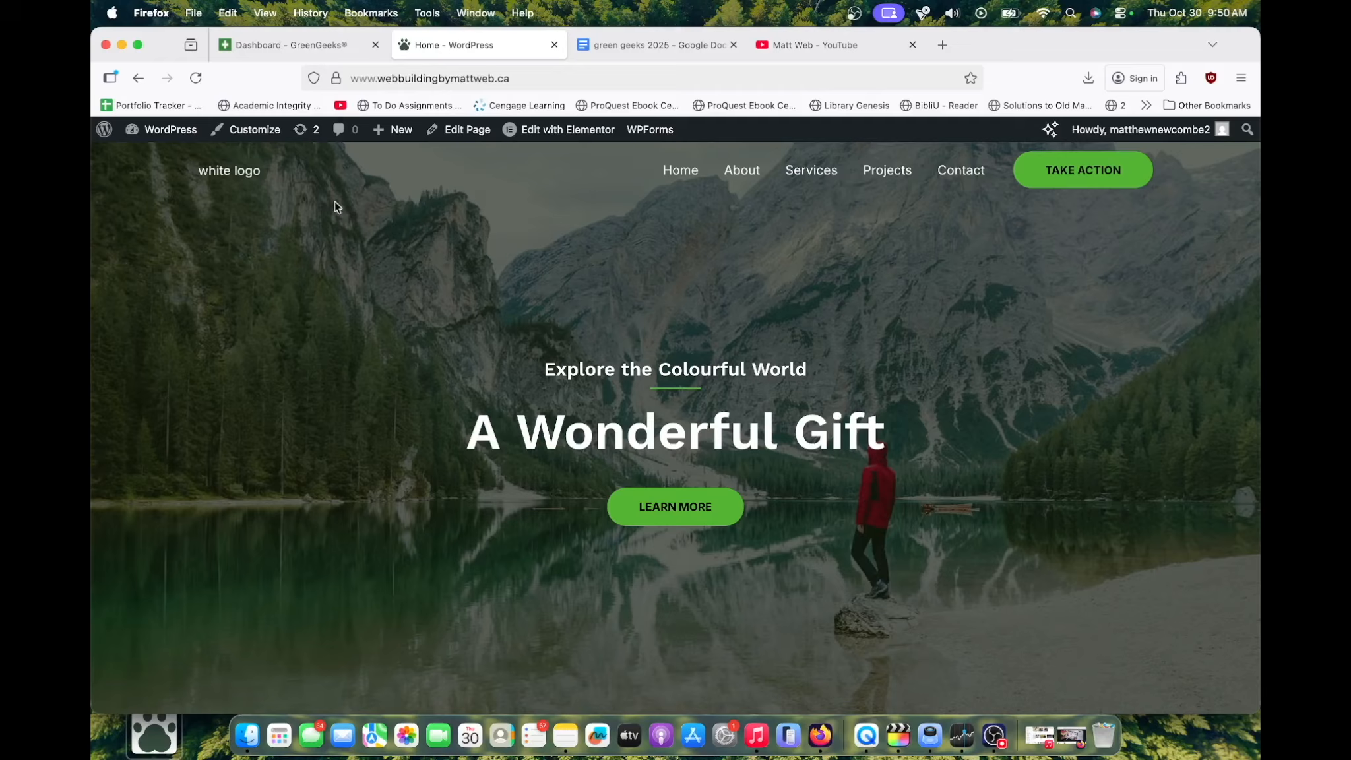
Set the site title to Organic Dog Treats in the WordPress general settings, save the changes and visit the site
mouse_move(179, 136)
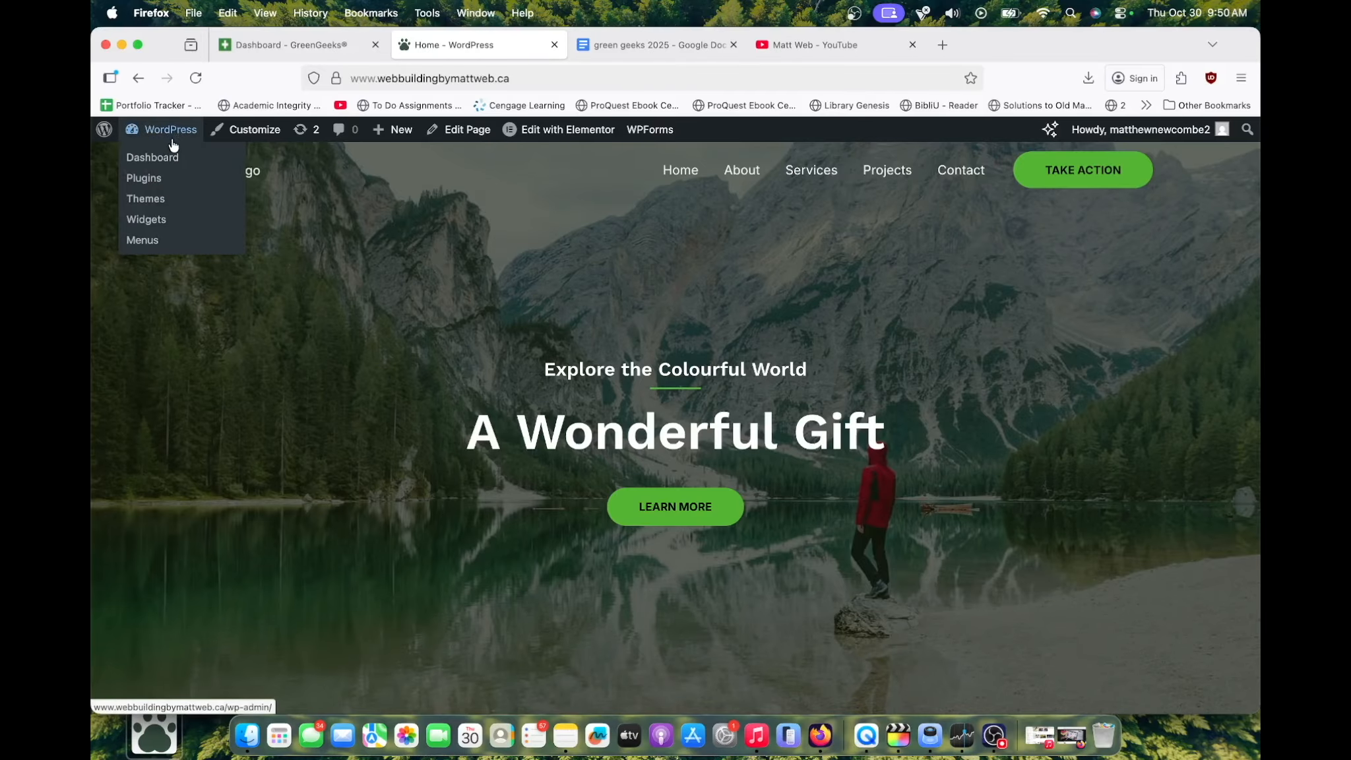
left_click(157, 157)
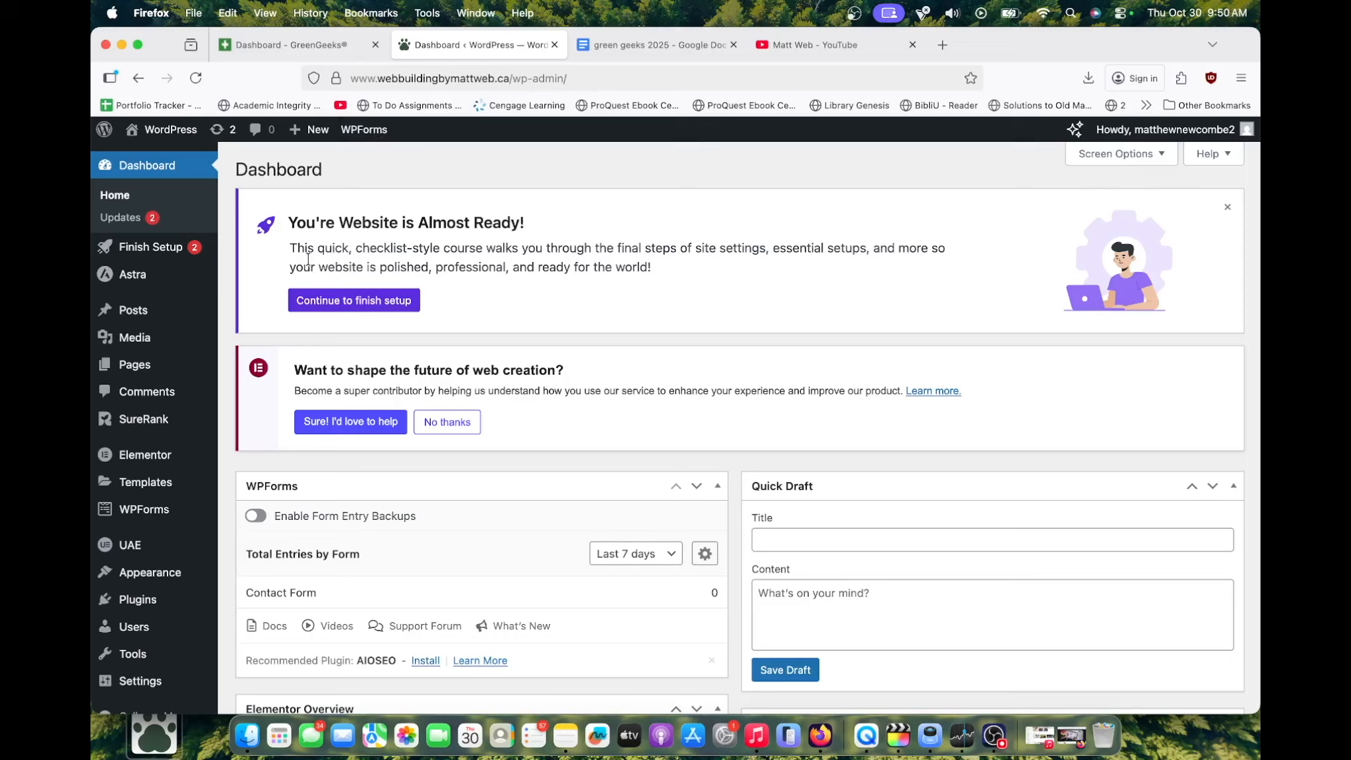
mouse_move(135, 688)
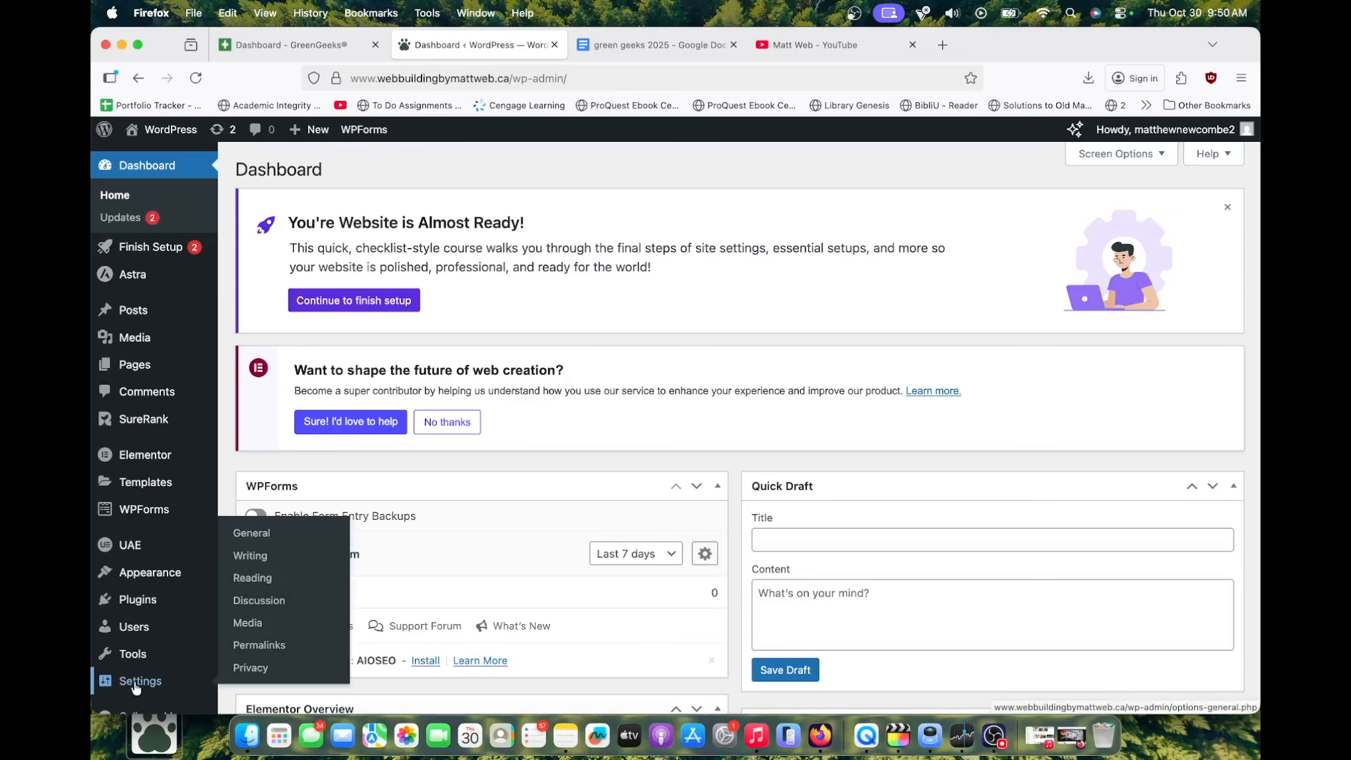
left_click(255, 533)
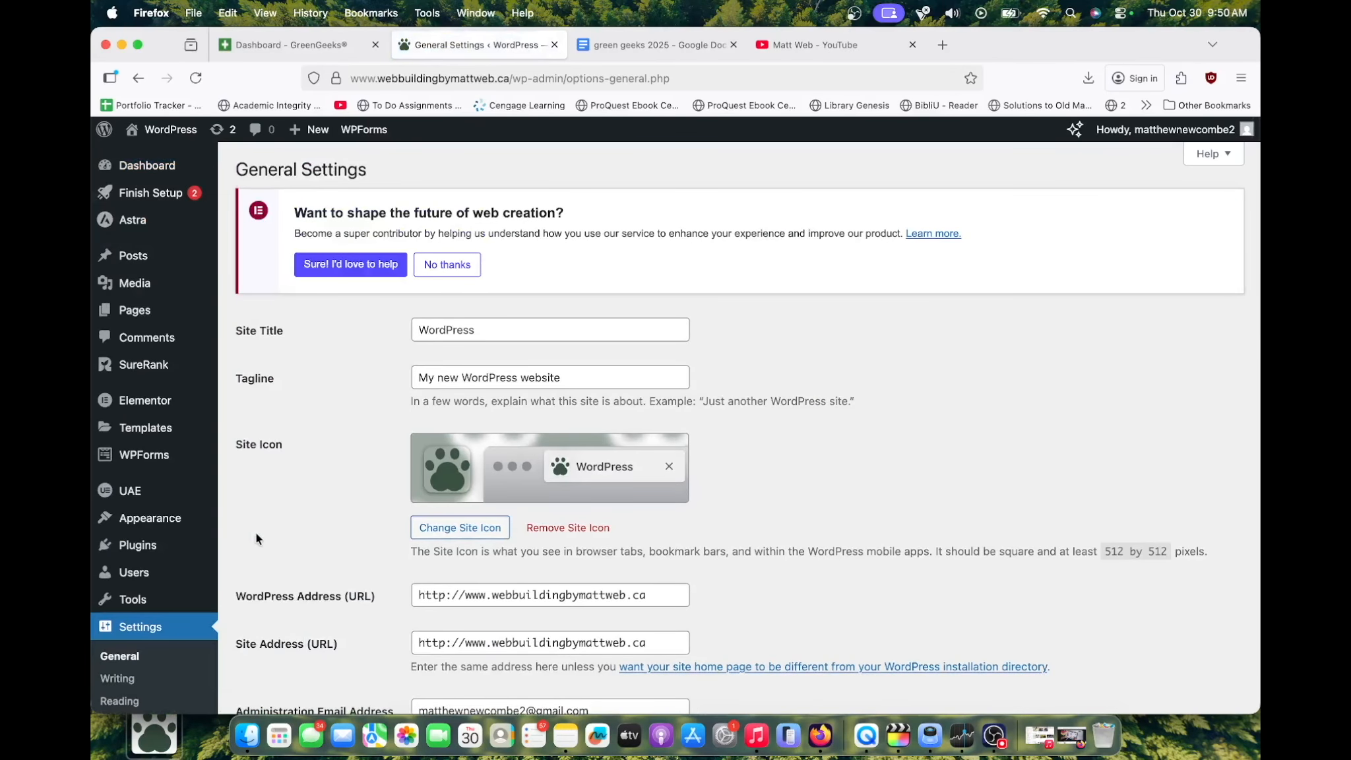
triple_click(514, 330)
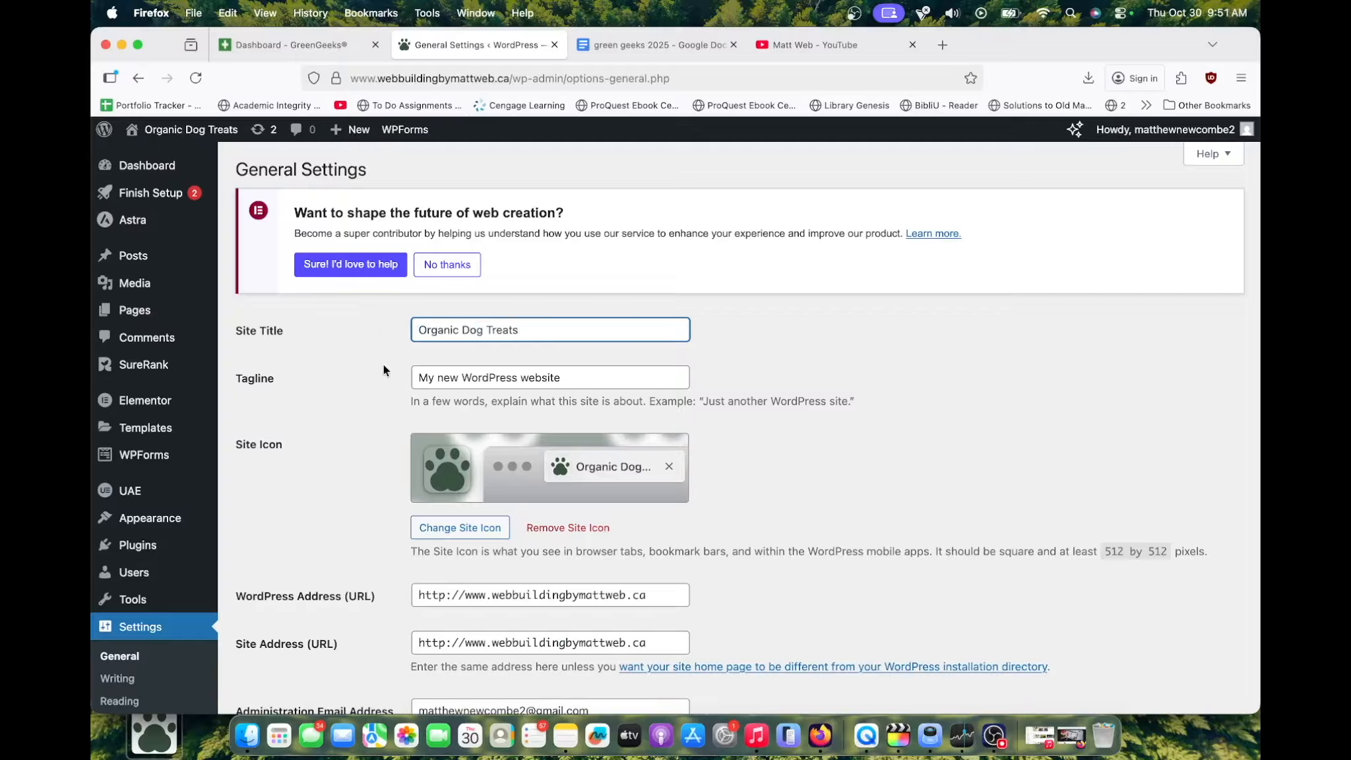
scroll(383, 364, "down", 15)
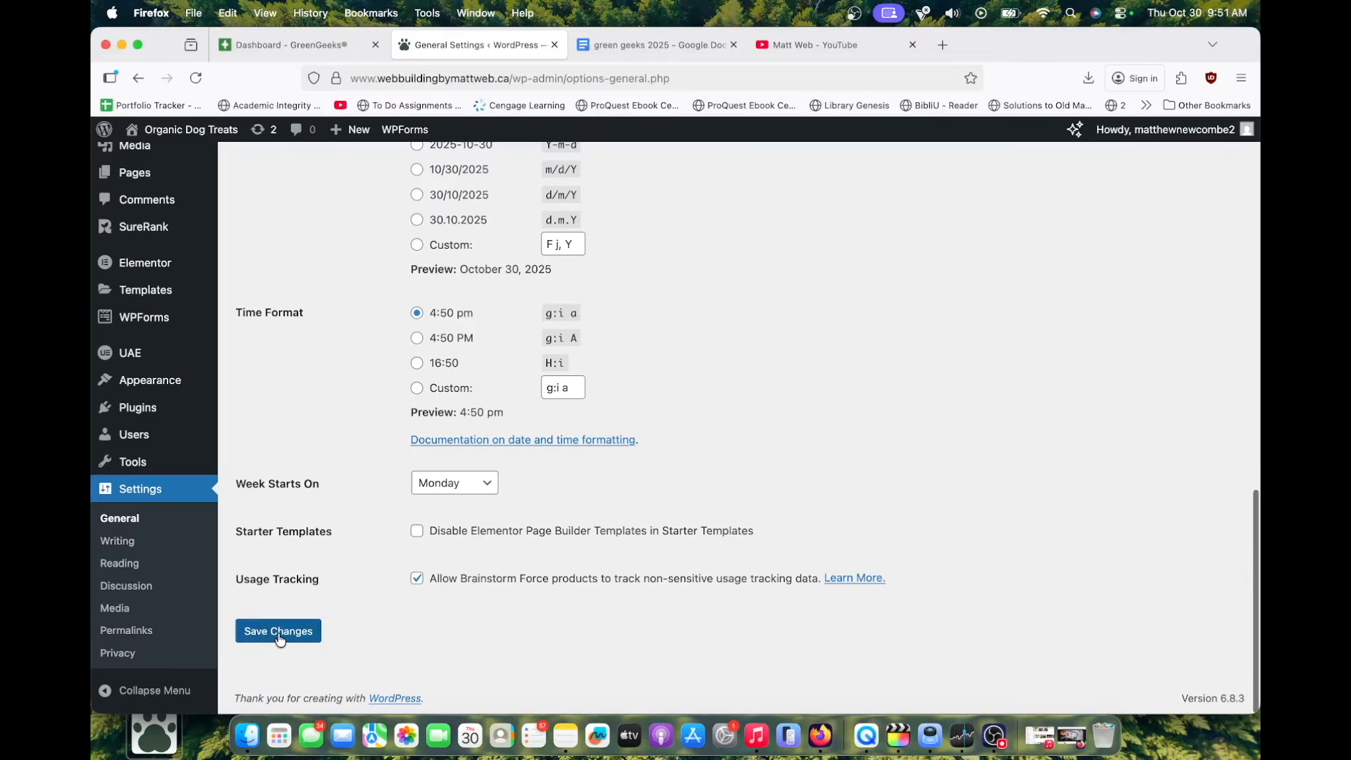
left_click(278, 634)
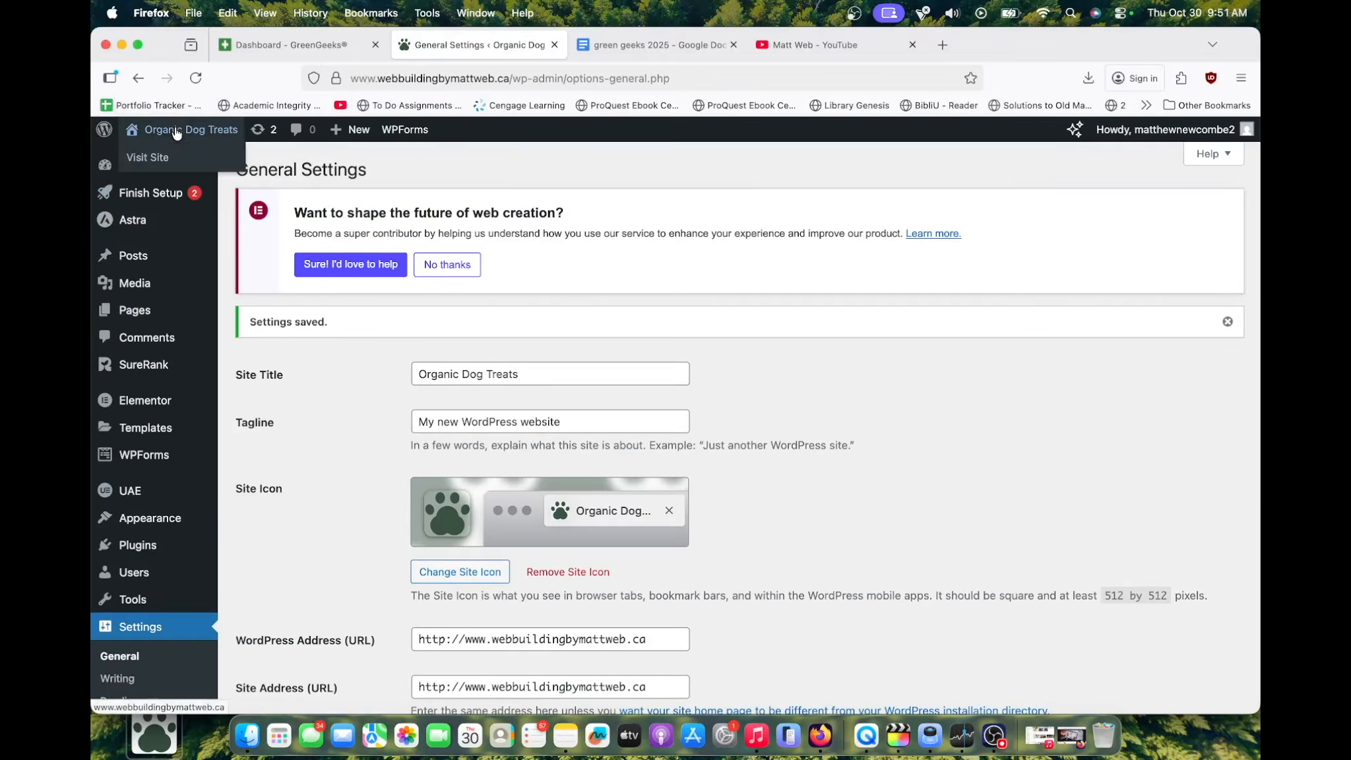
left_click(177, 131)
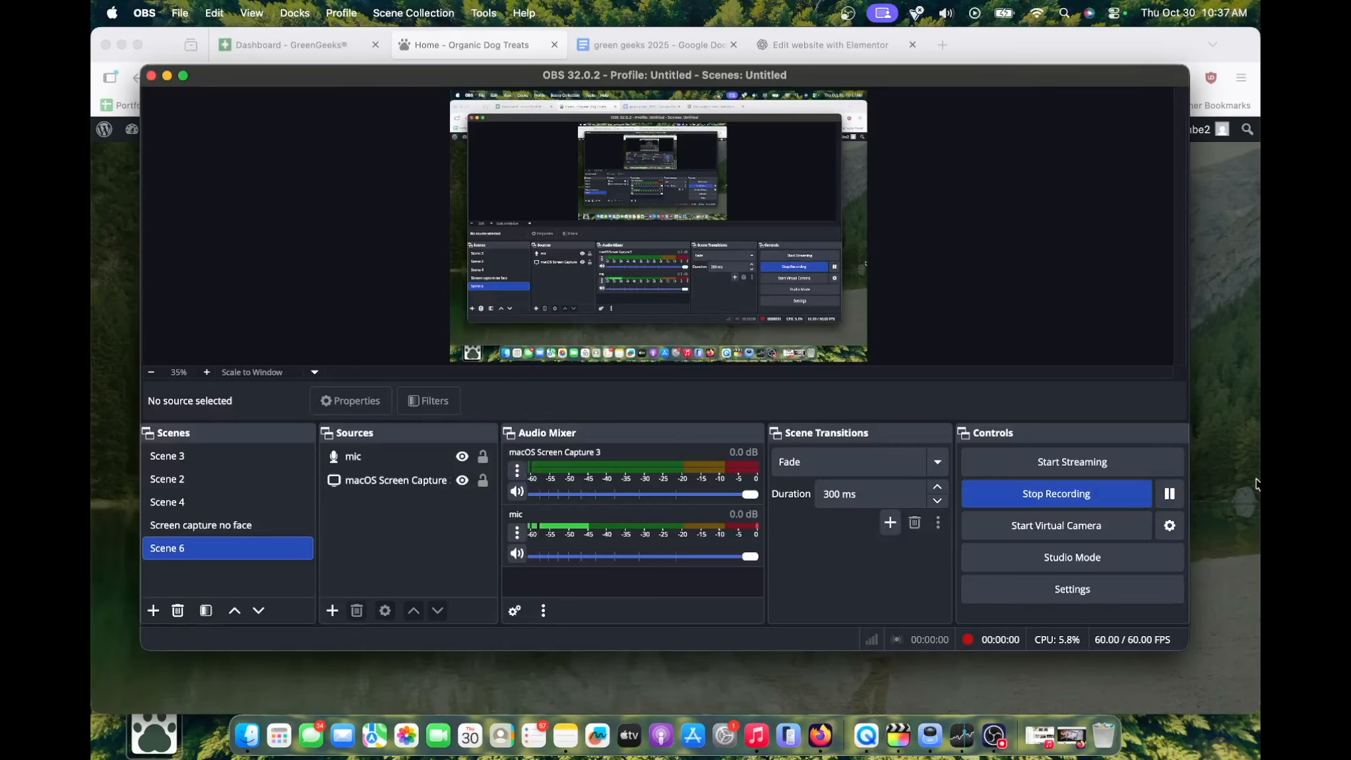
Open the home page for editing with Elementor and change the main hero heading to "Matts Organic Dog Treats"
left_click(1255, 484)
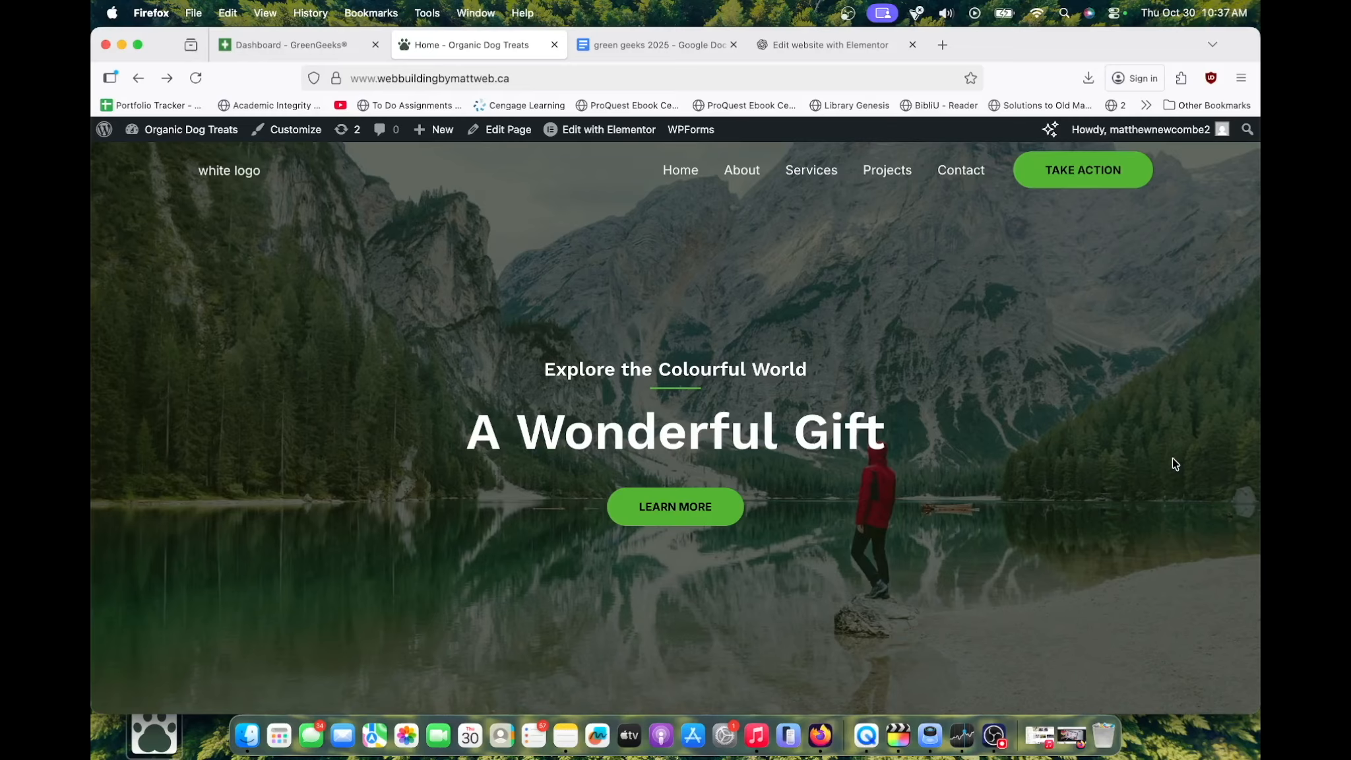
mouse_move(597, 132)
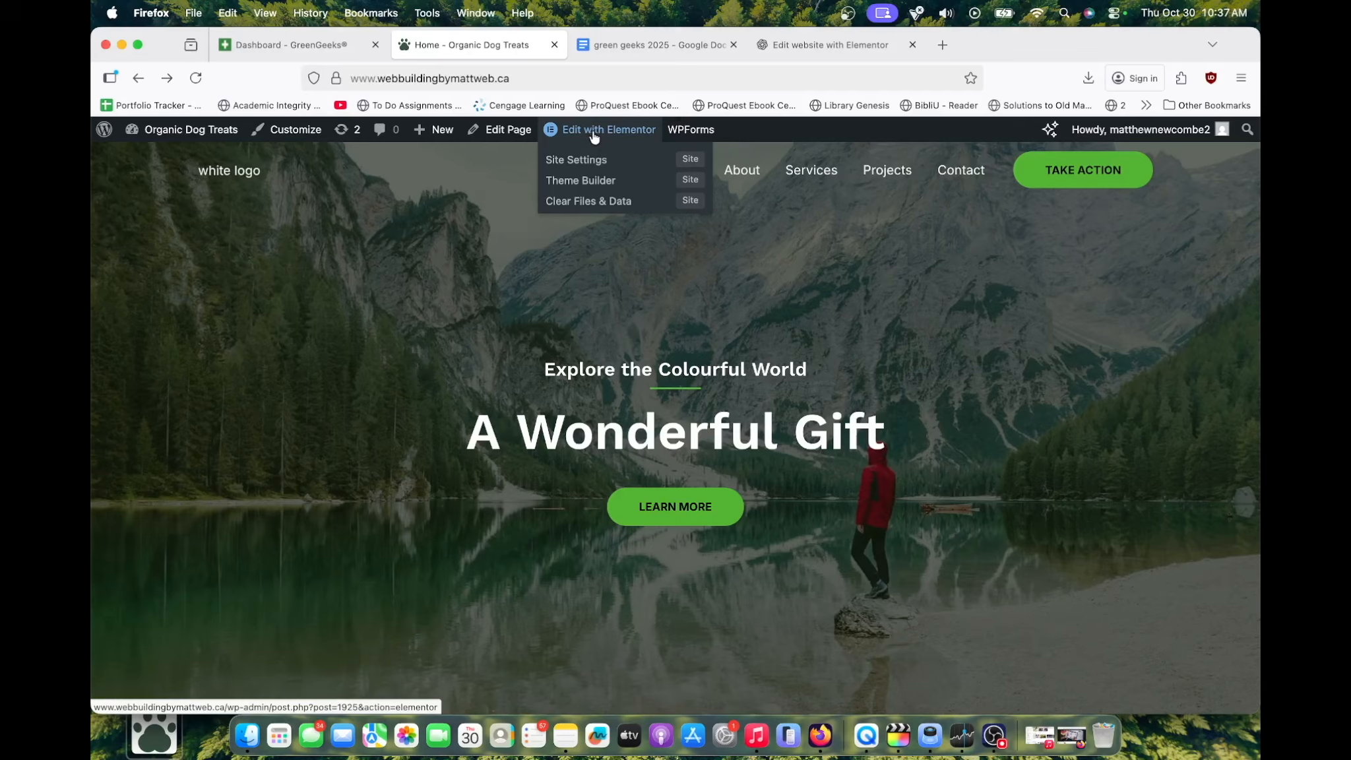
left_click(599, 134)
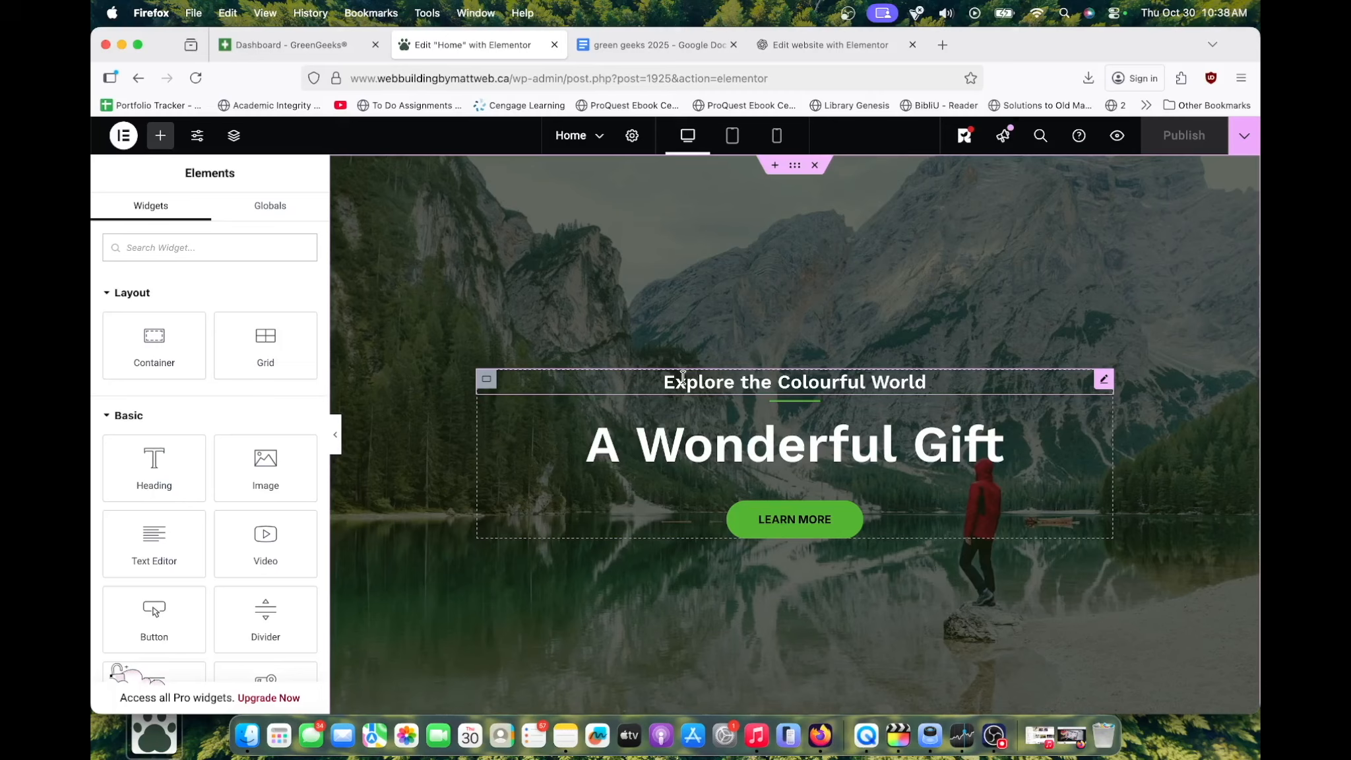
left_click(673, 435)
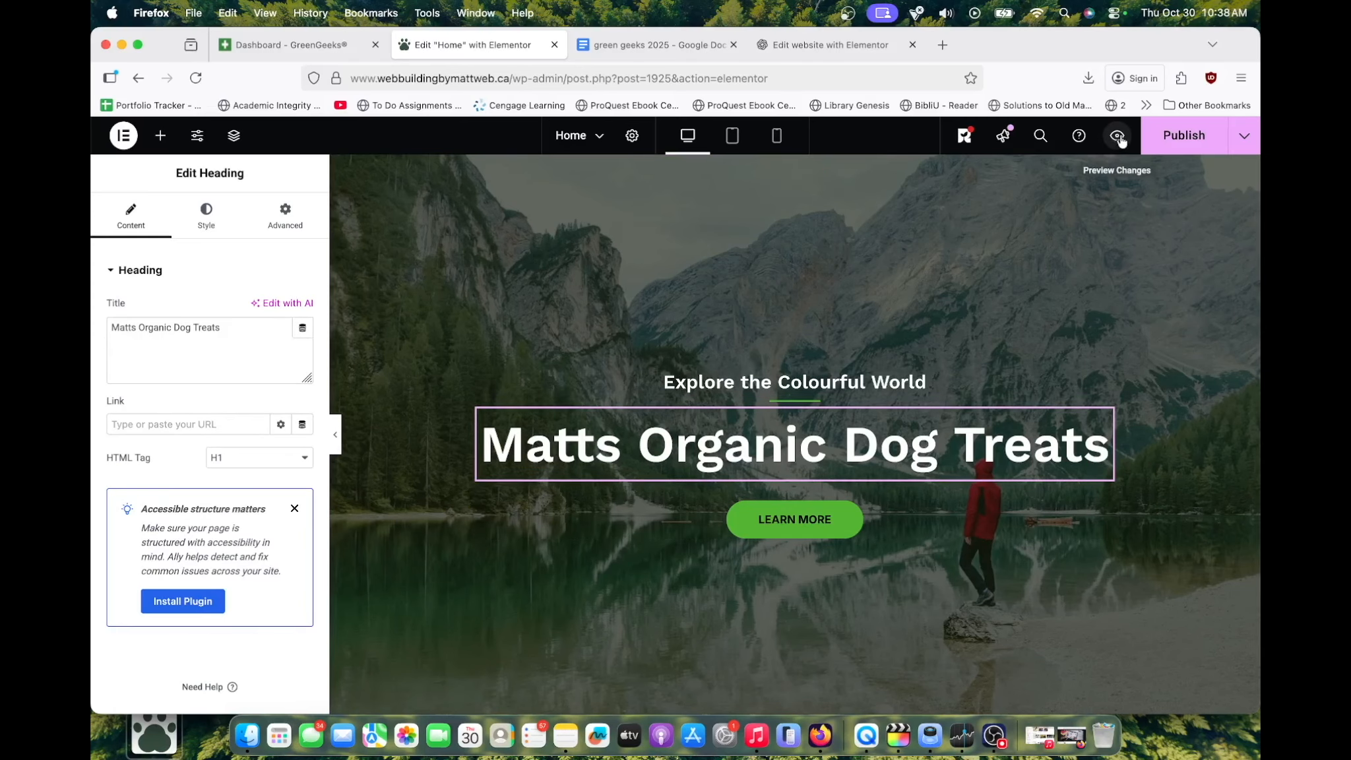
Preview the edited home page, return to the editor and publish the page
left_click(1113, 140)
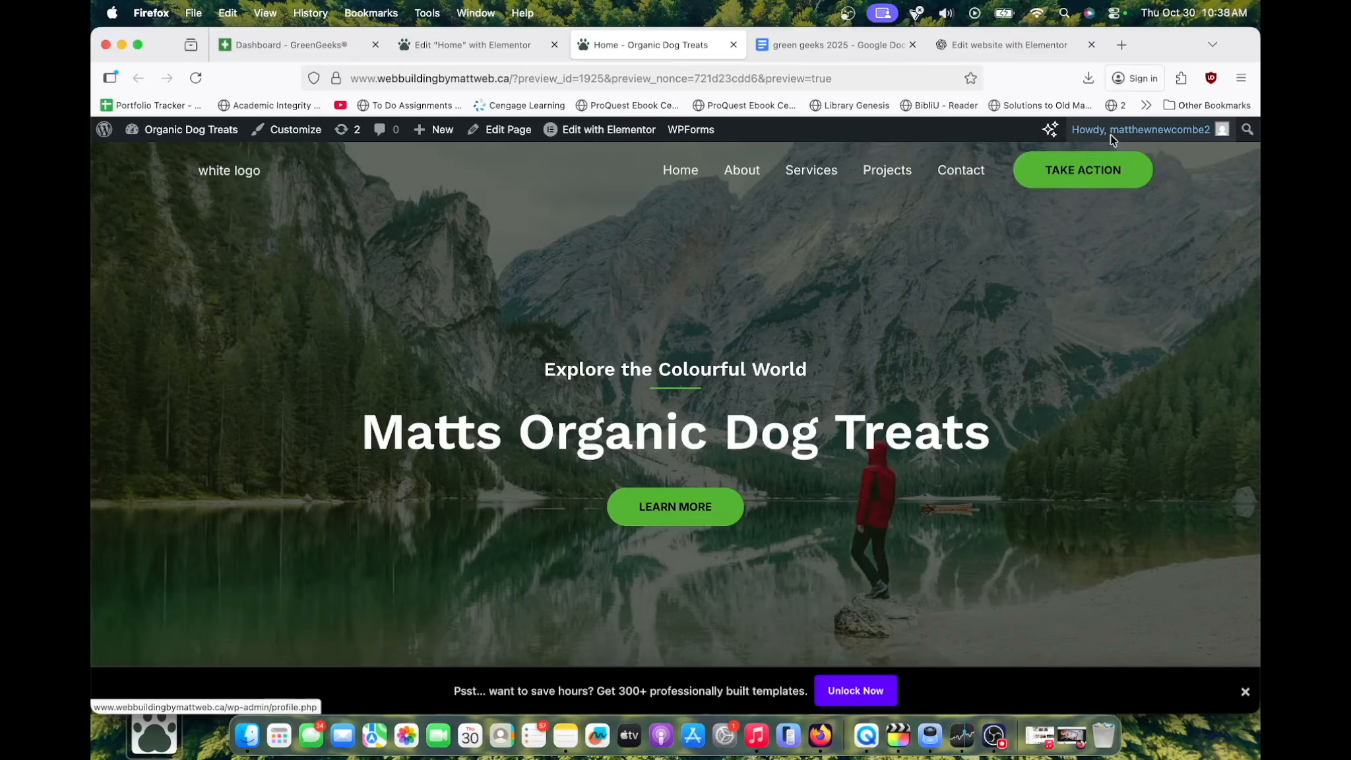
left_click(462, 45)
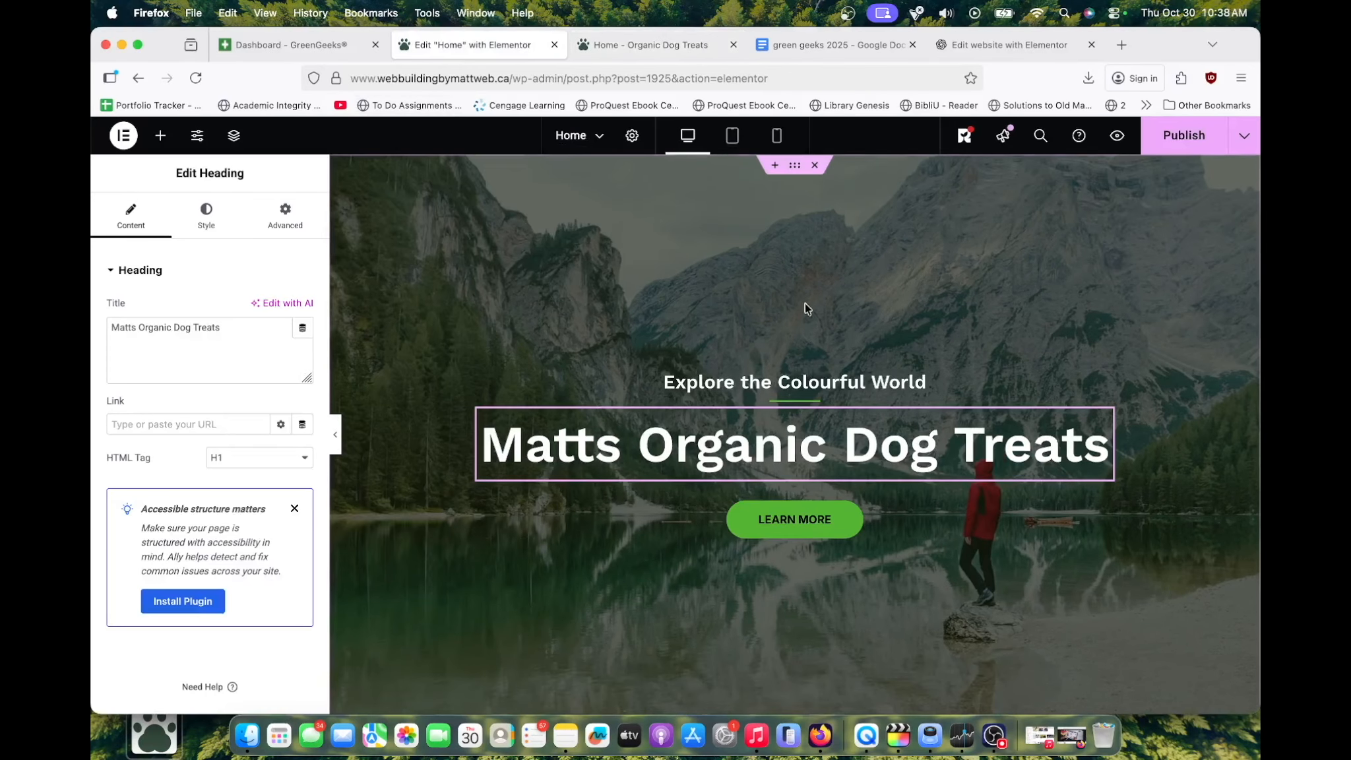
left_click(1171, 143)
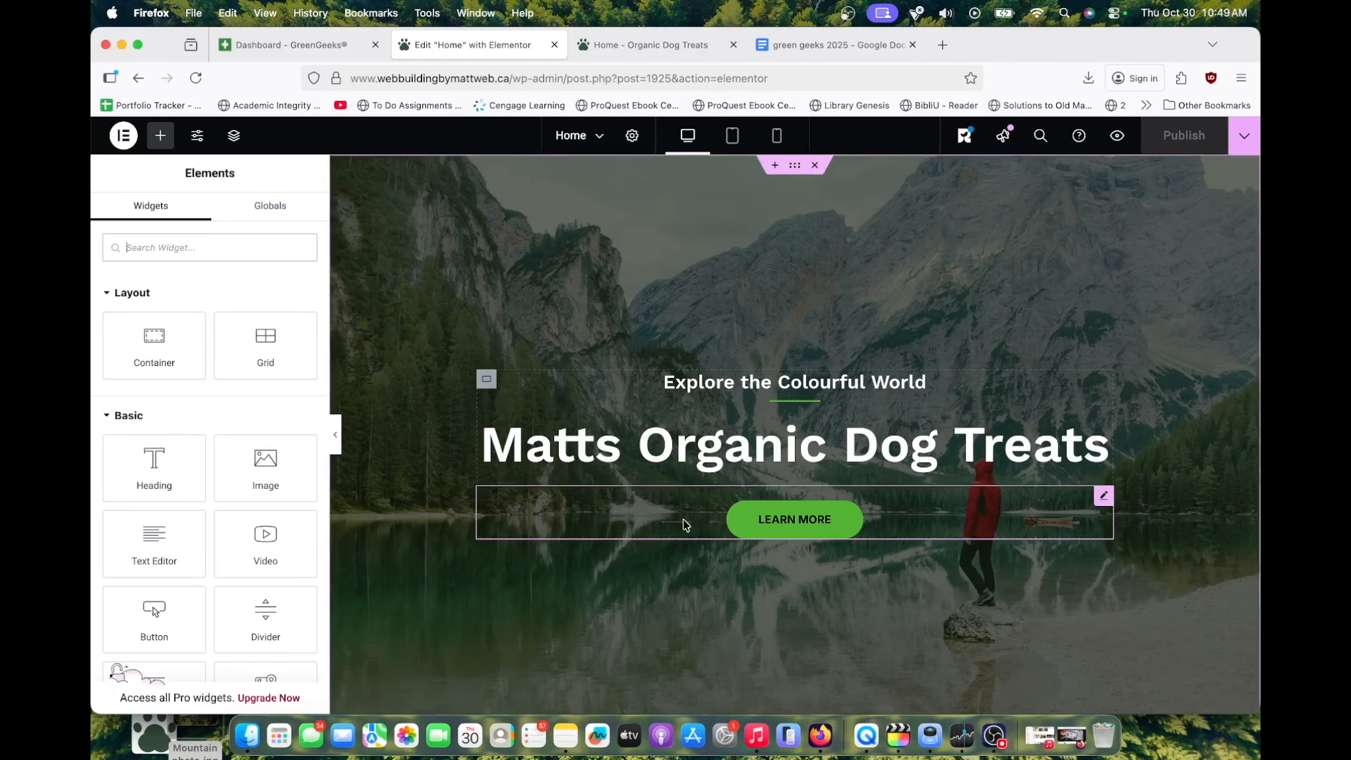
Open the hero container's background style settings and take a look at Mountain photo.jpg on the desktop
scroll(685, 524, "down", 2)
scroll(685, 525, "up", 2)
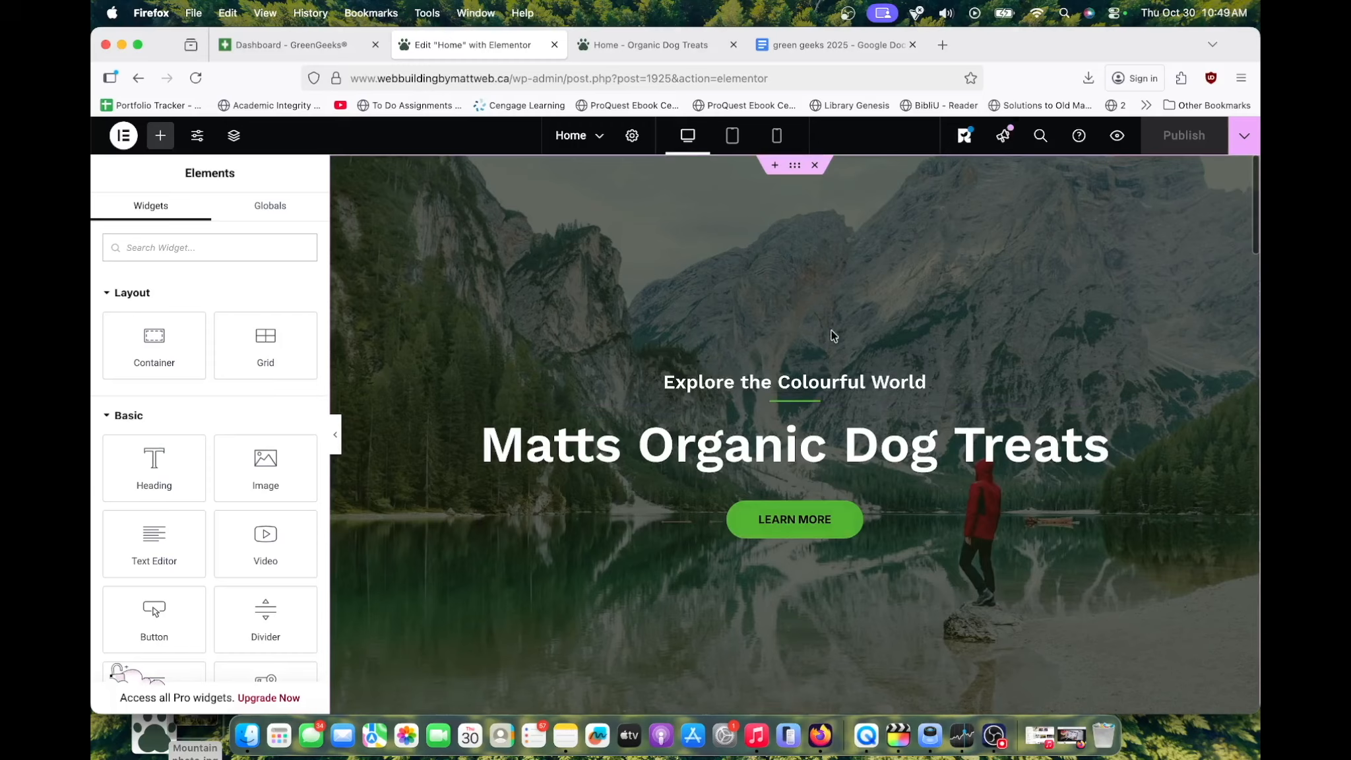
left_click(796, 168)
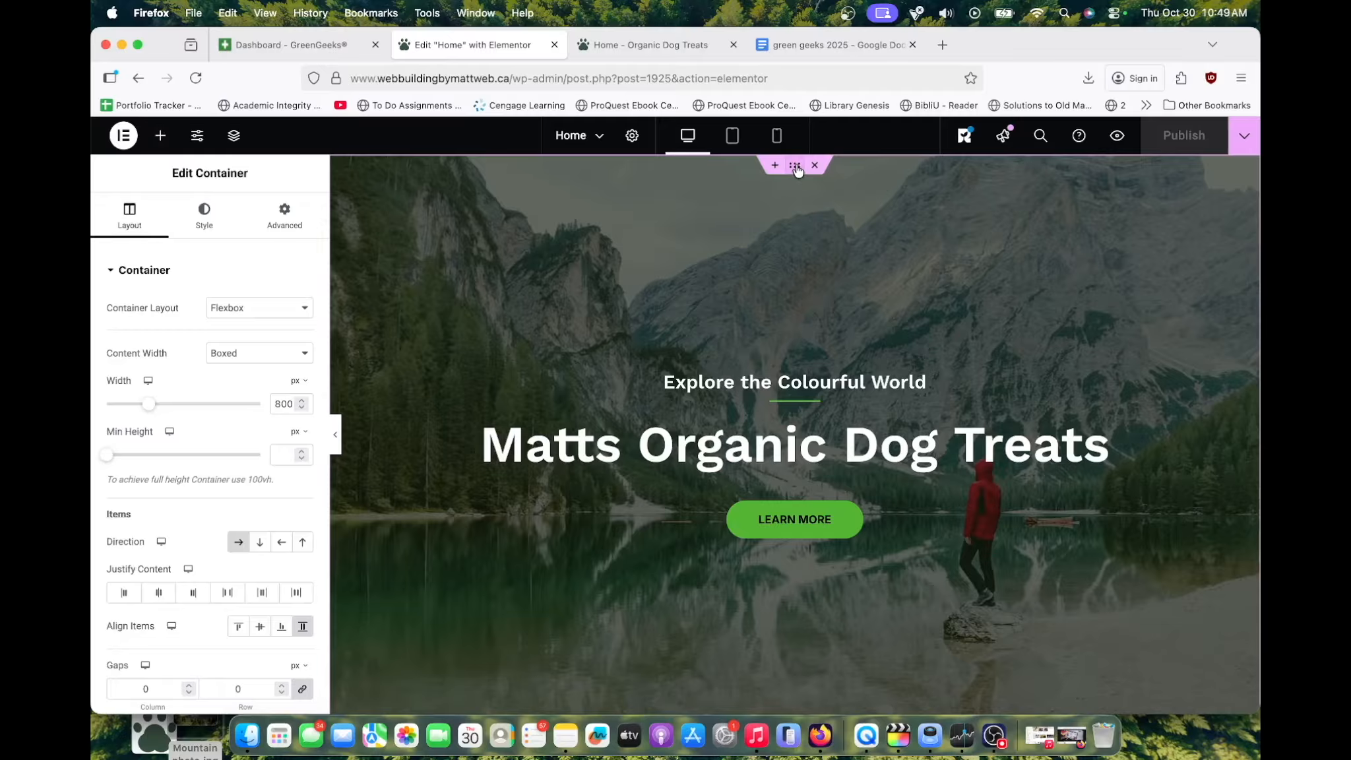
left_click(210, 219)
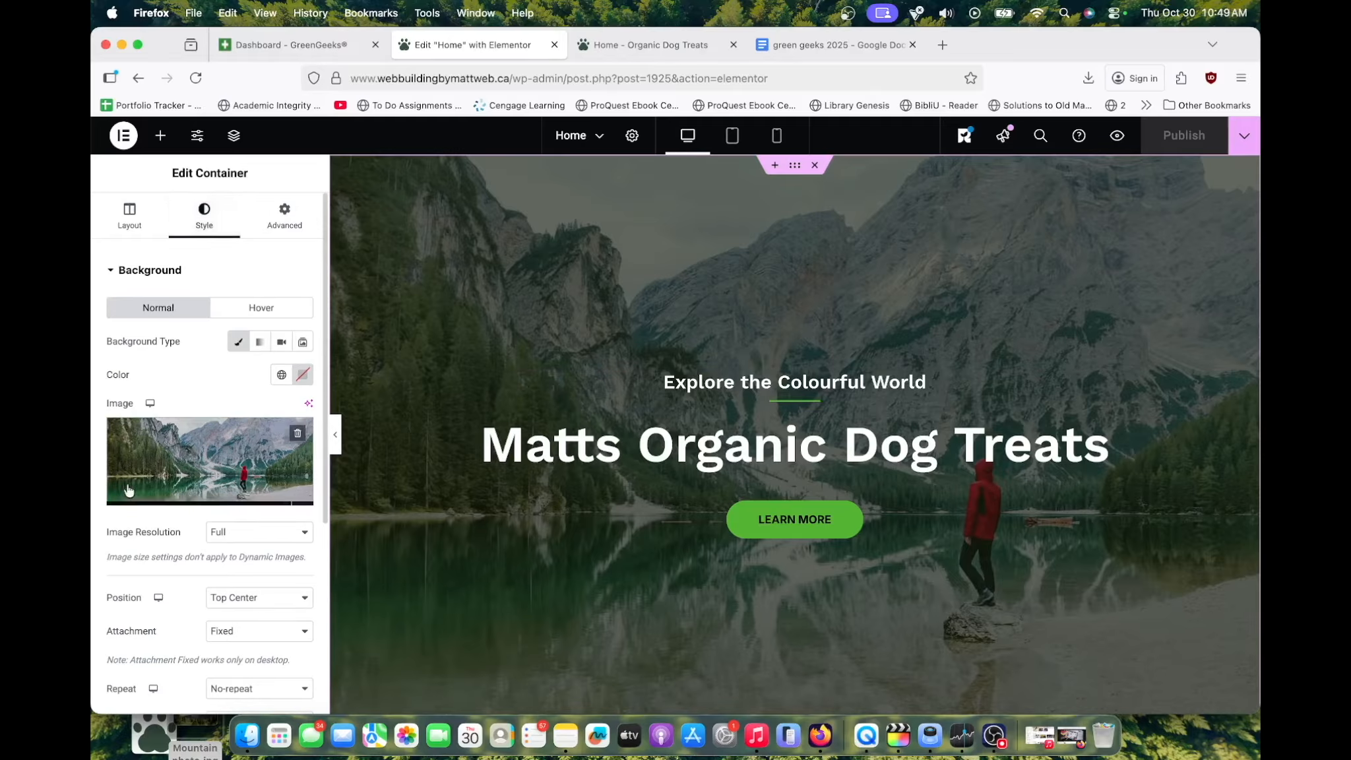
mouse_move(201, 481)
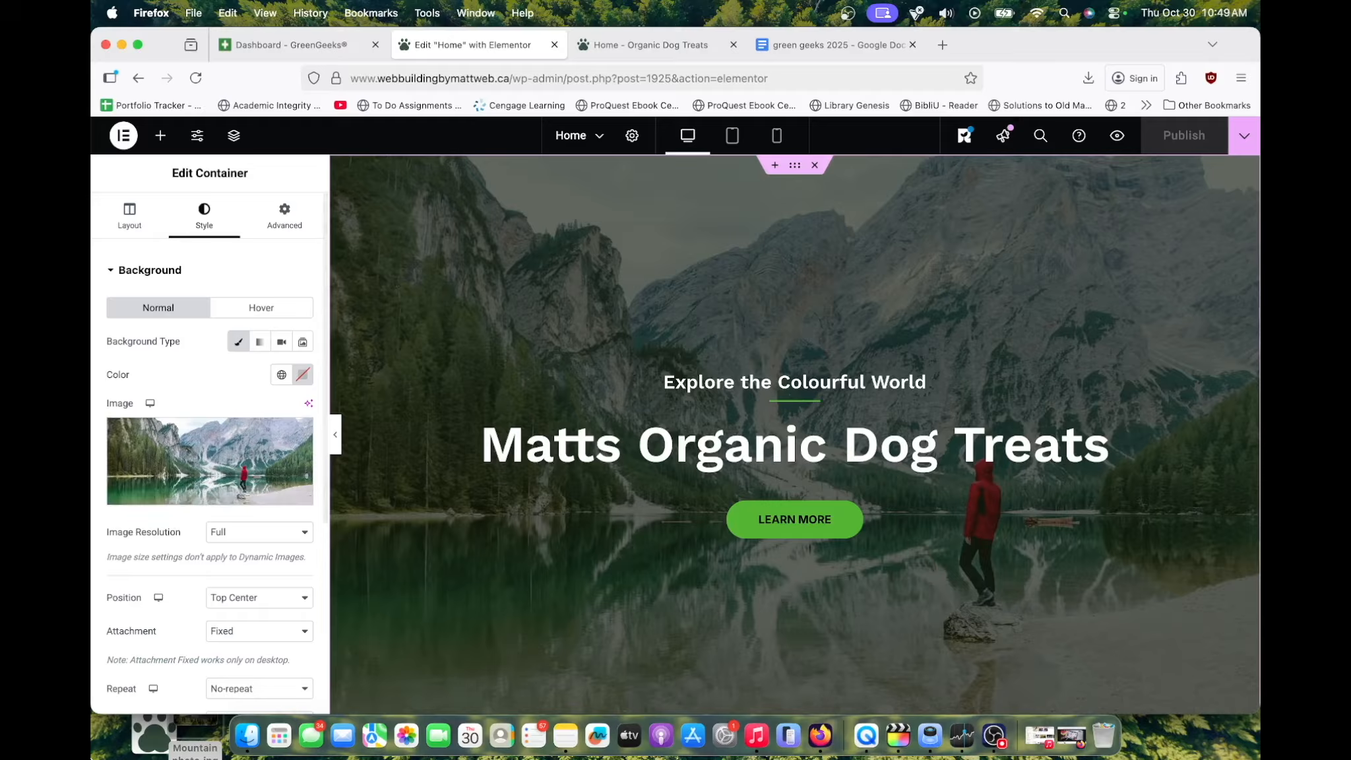
left_click(193, 734)
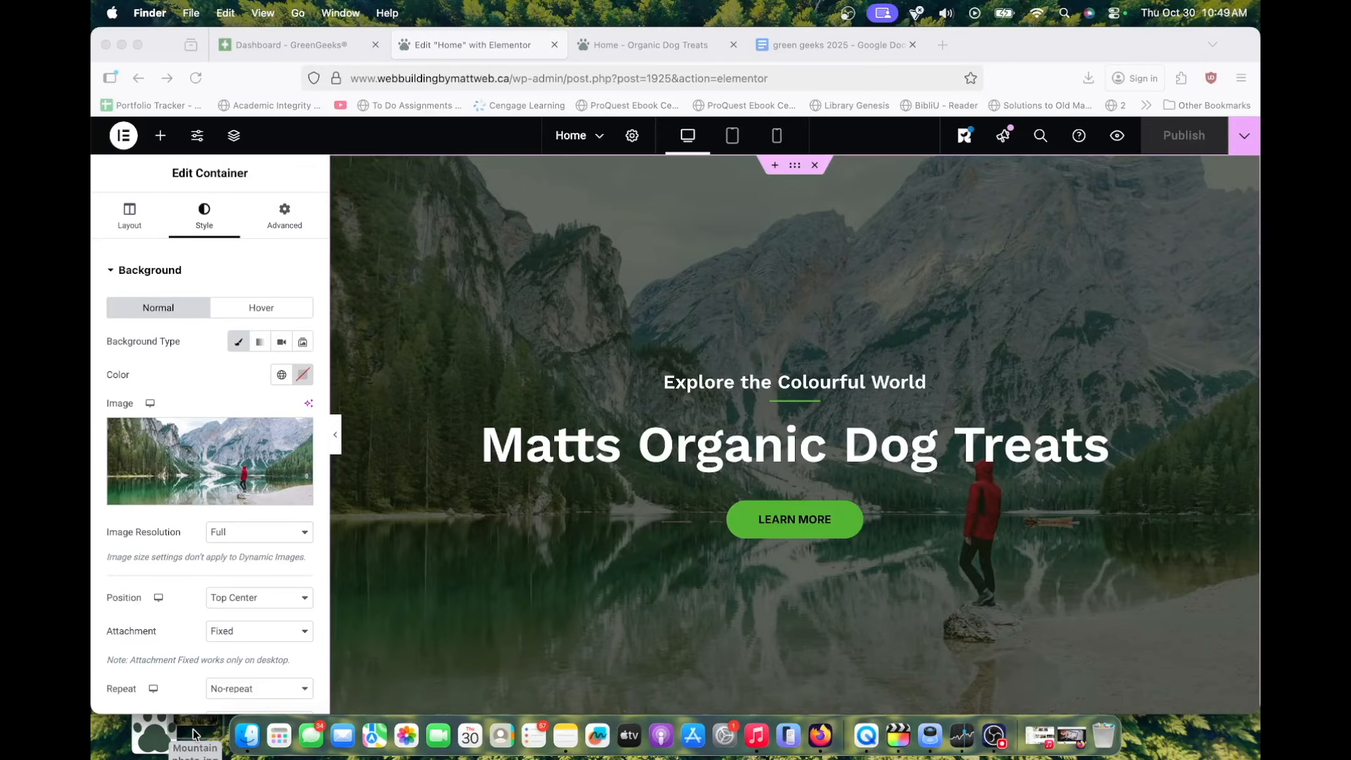
double_click(192, 730)
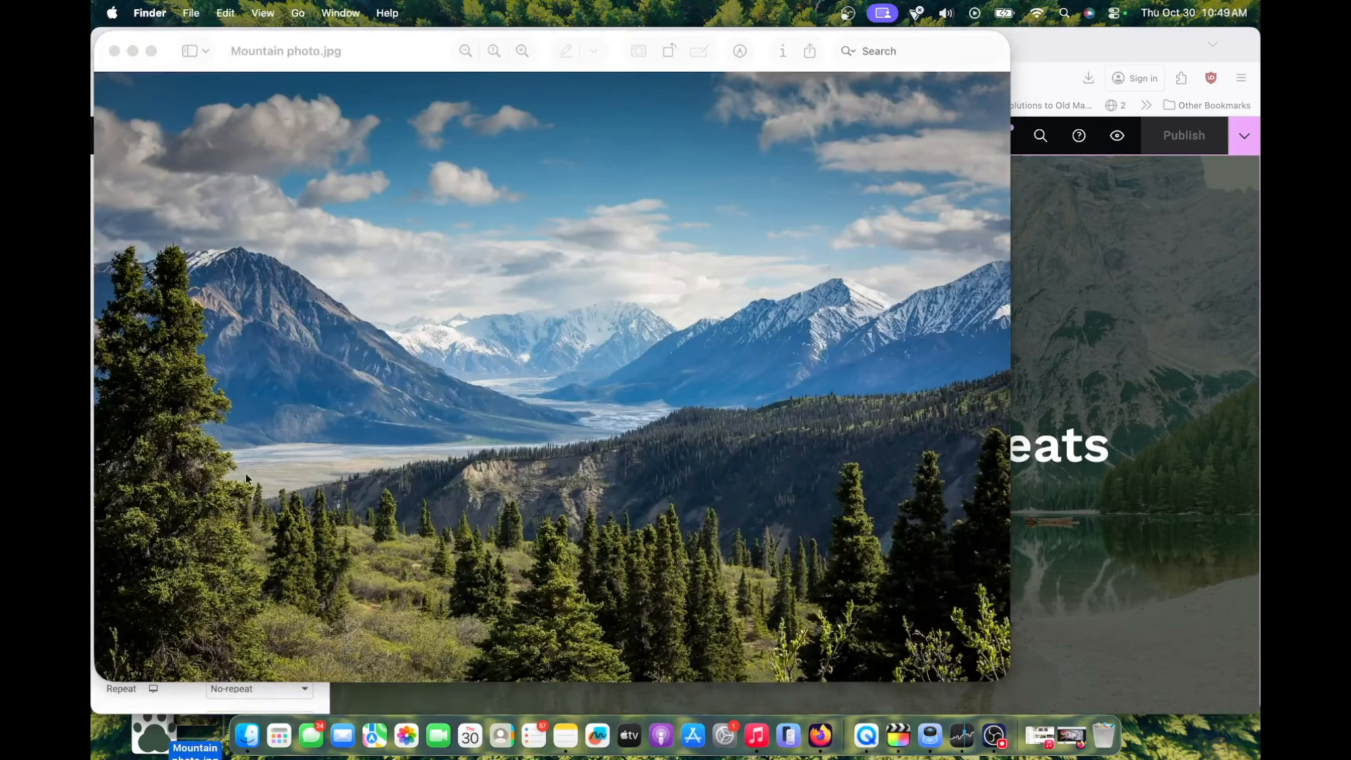
left_click(114, 51)
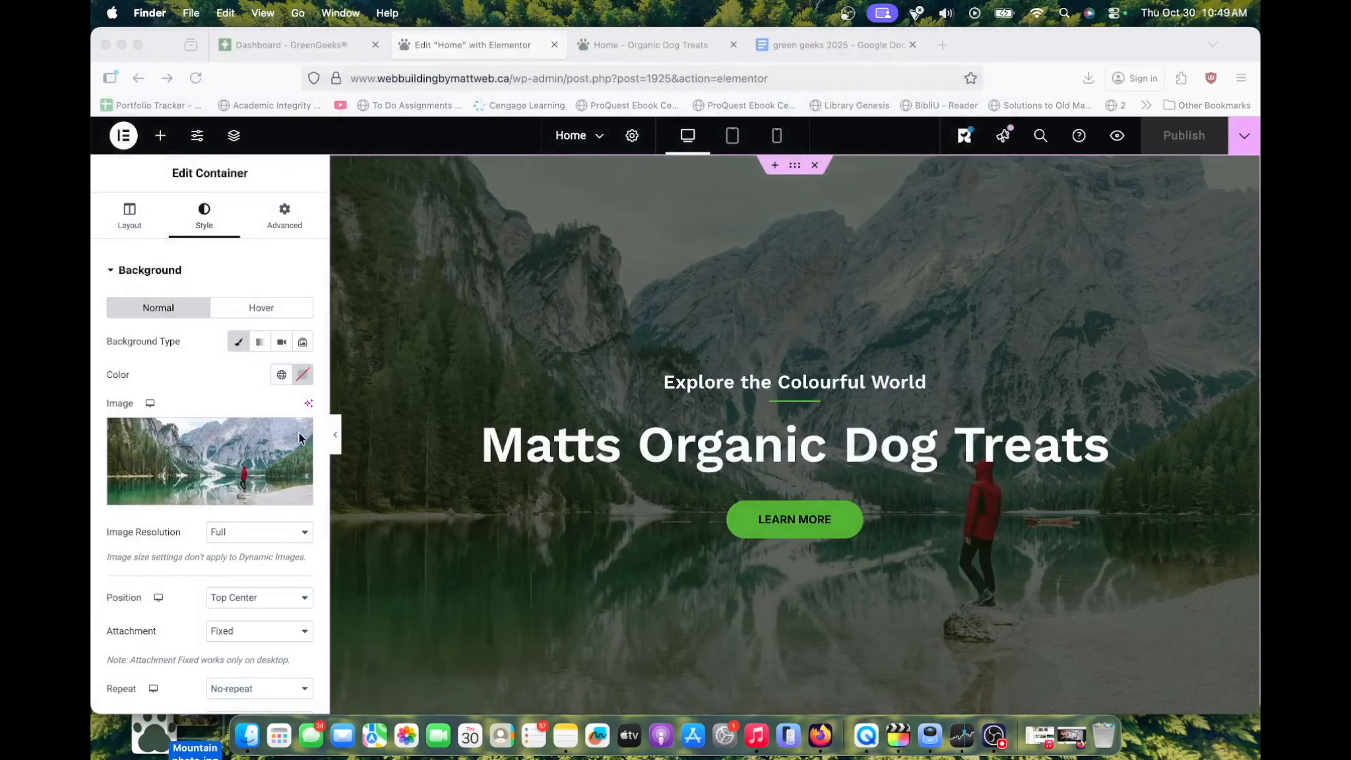
Upload Mountain photo.jpg to the media library and use it as the hero container's background image
left_click(240, 468)
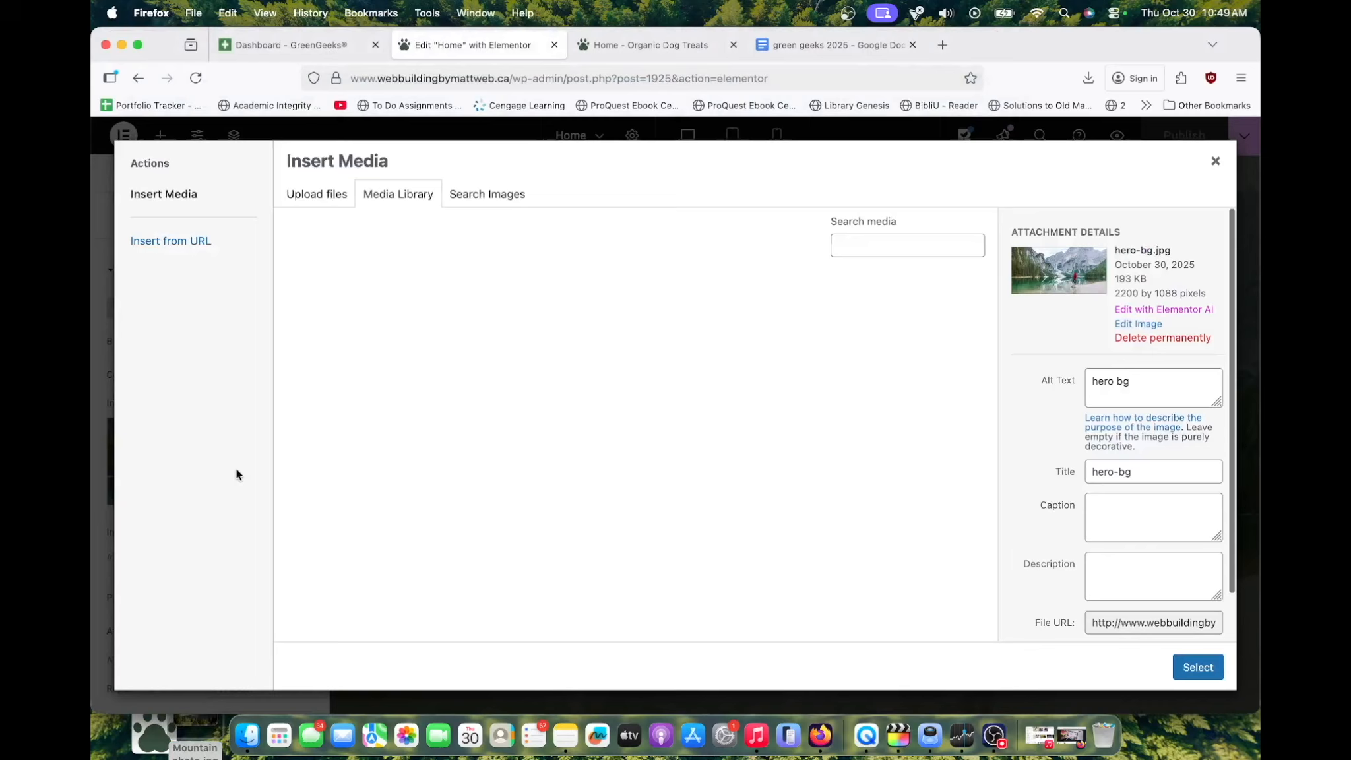
left_click(326, 199)
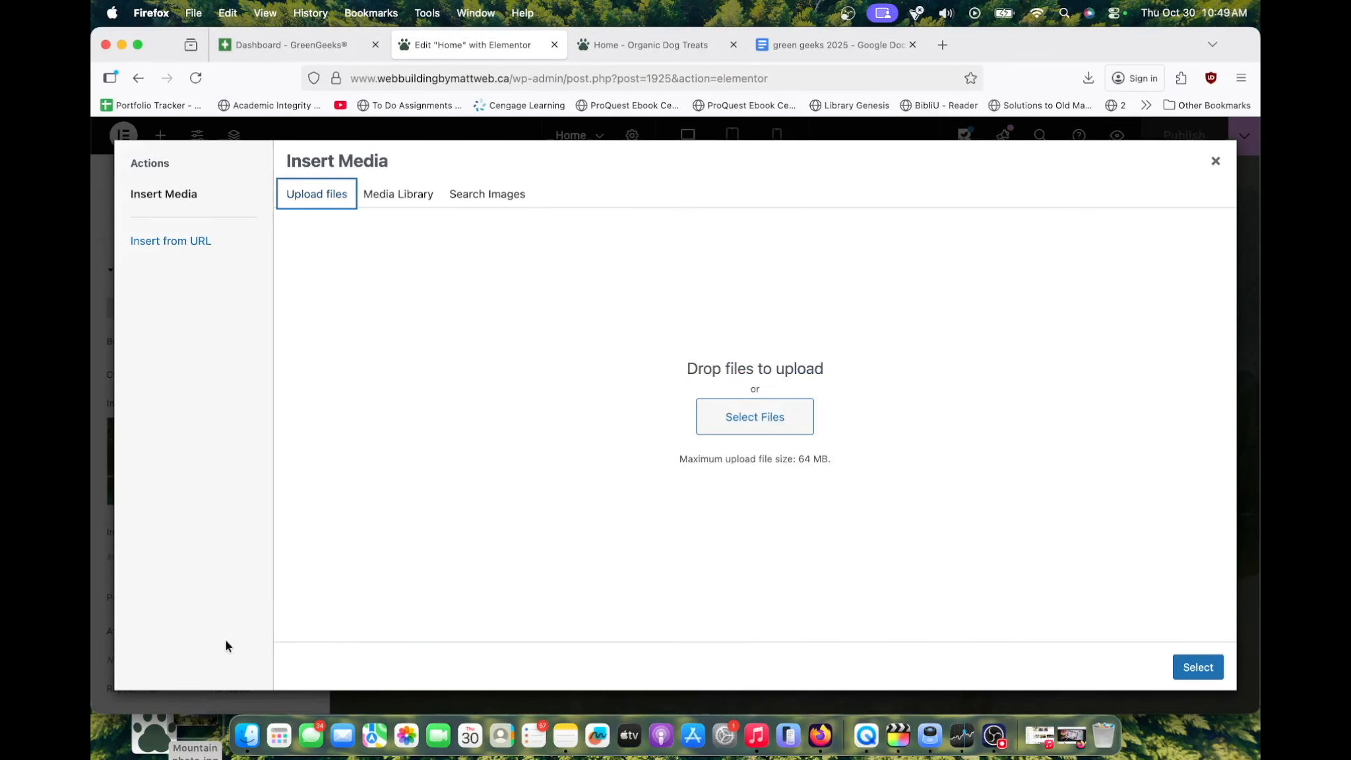
left_click_drag(213, 730, 542, 475)
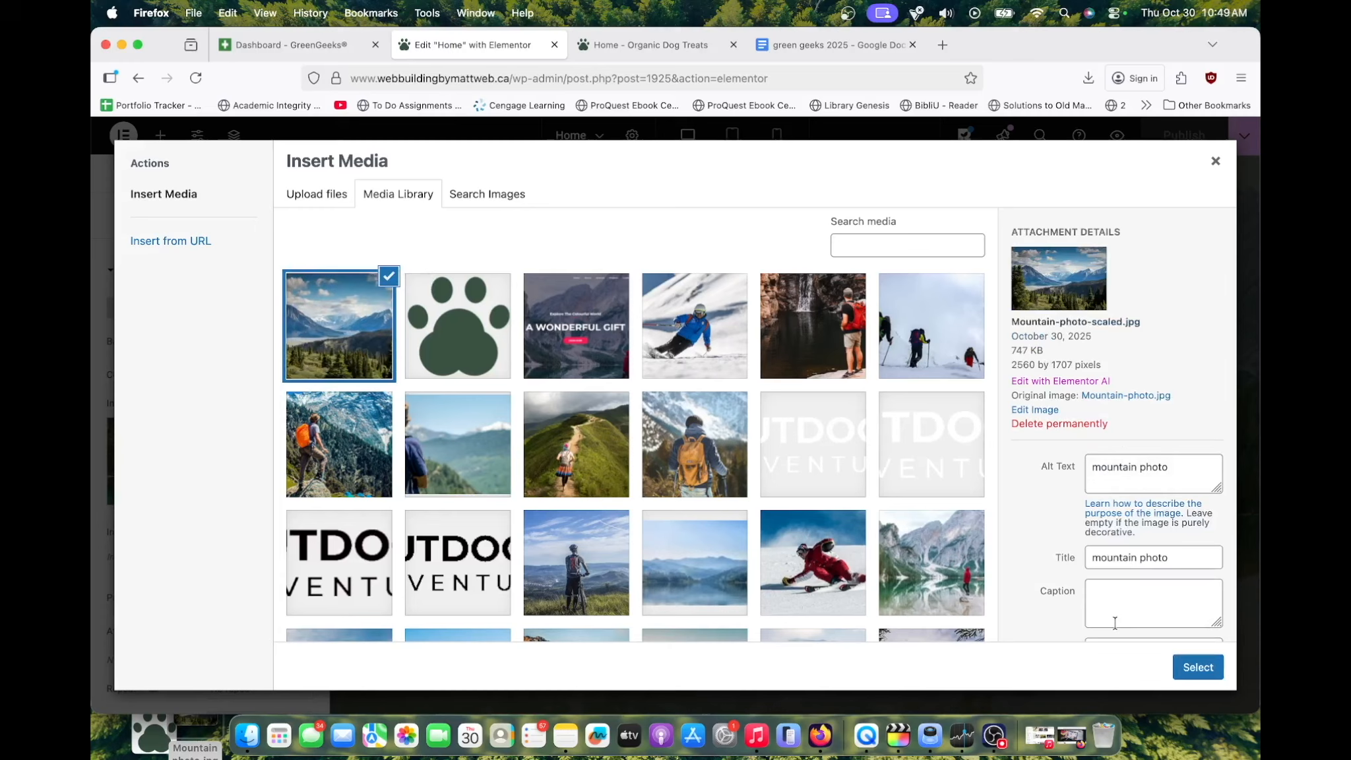
left_click(1194, 665)
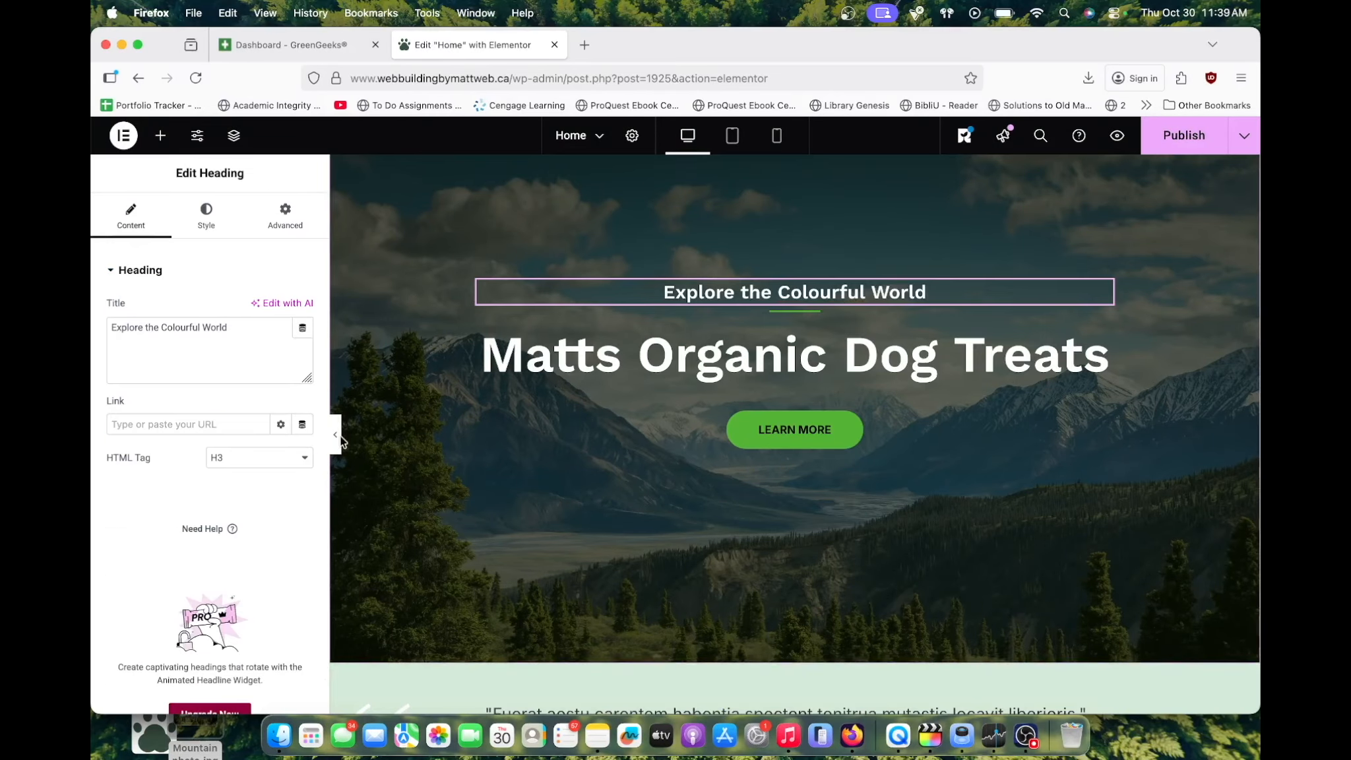
Hide the editing panel to check the hero section at full width, and bring the panel back
left_click(333, 435)
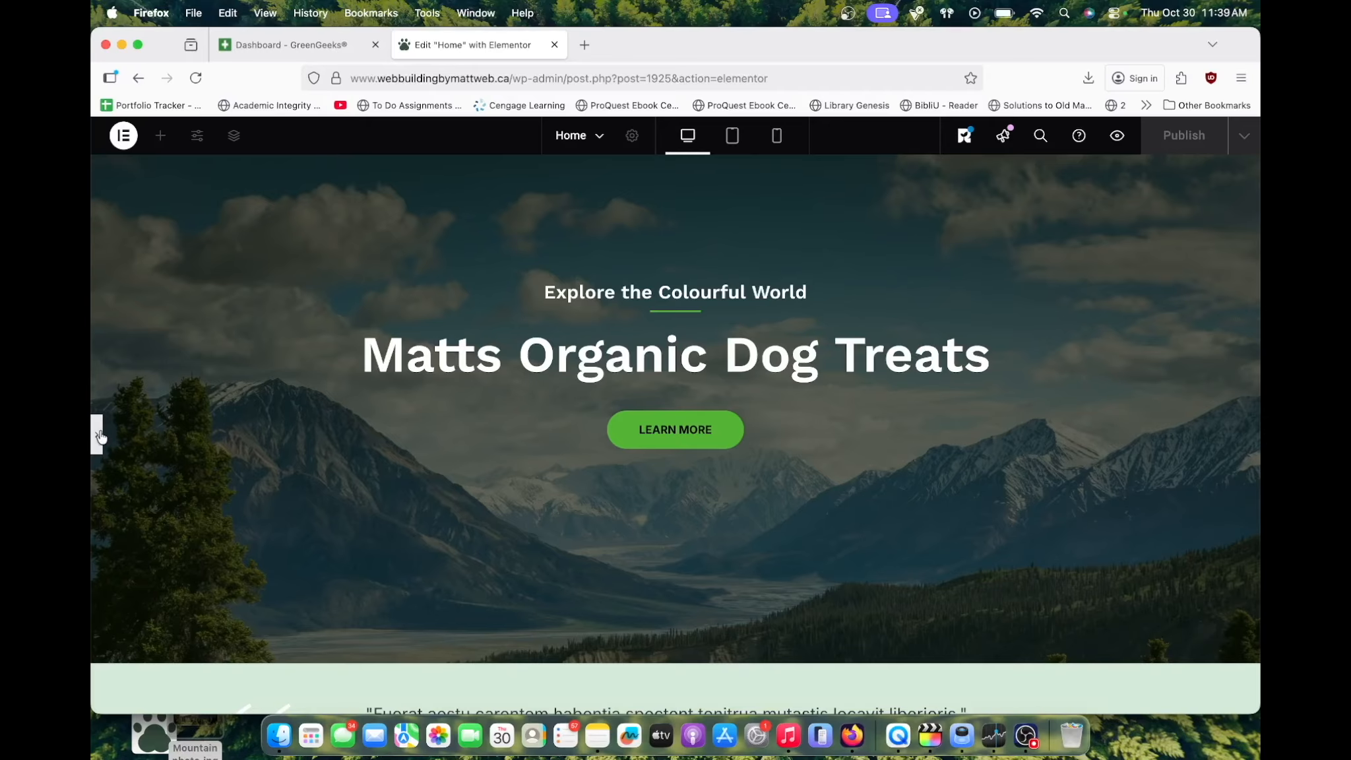
left_click(96, 434)
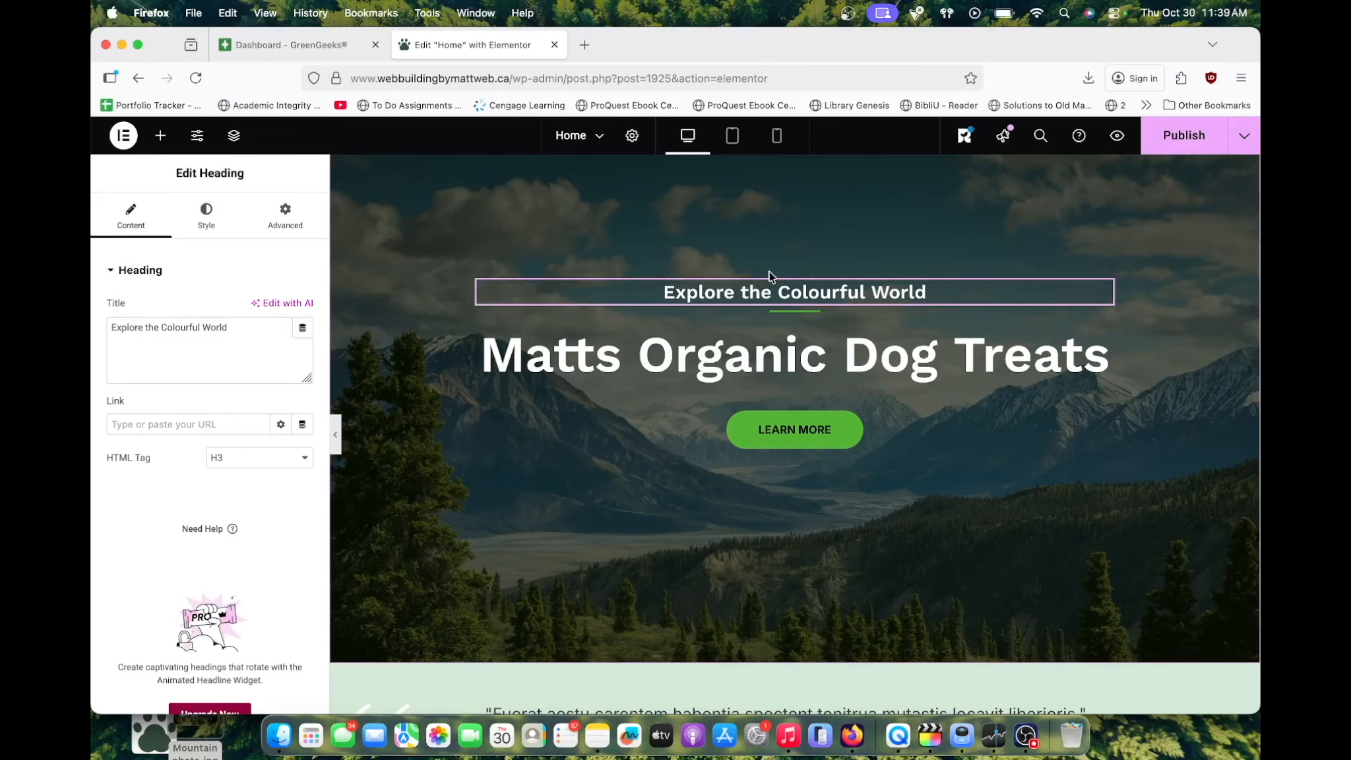
Move the "Explore the Colourful World" heading below the hero's main title and delete it
left_click_drag(768, 277, 790, 380)
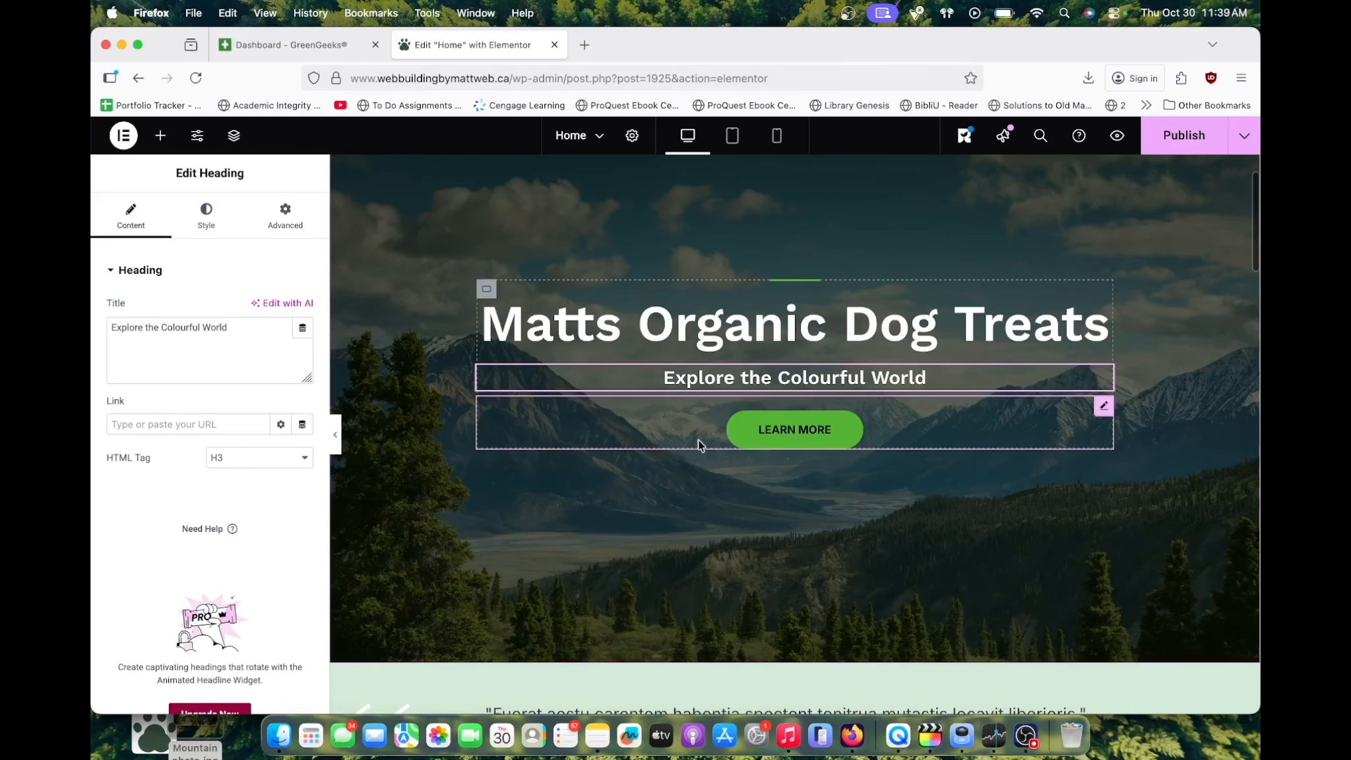
right_click(687, 373)
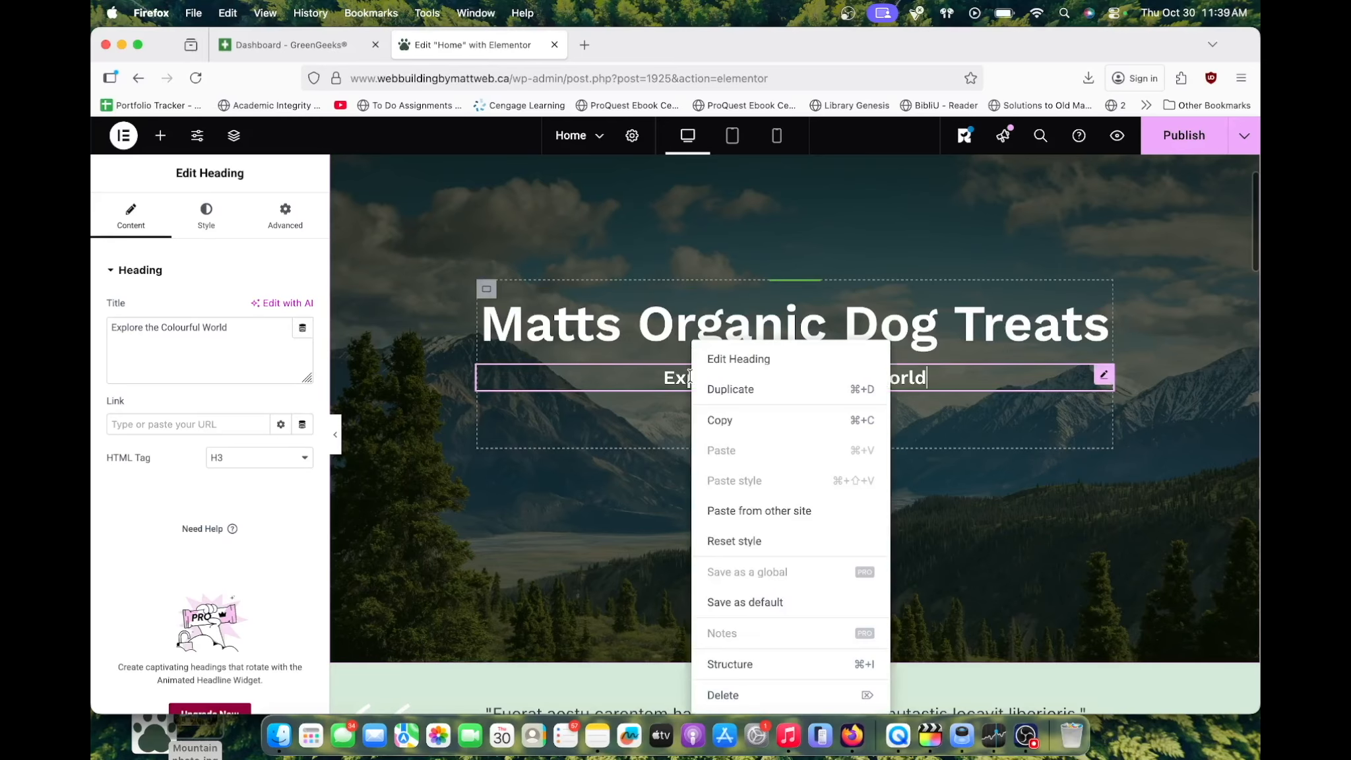
left_click(725, 699)
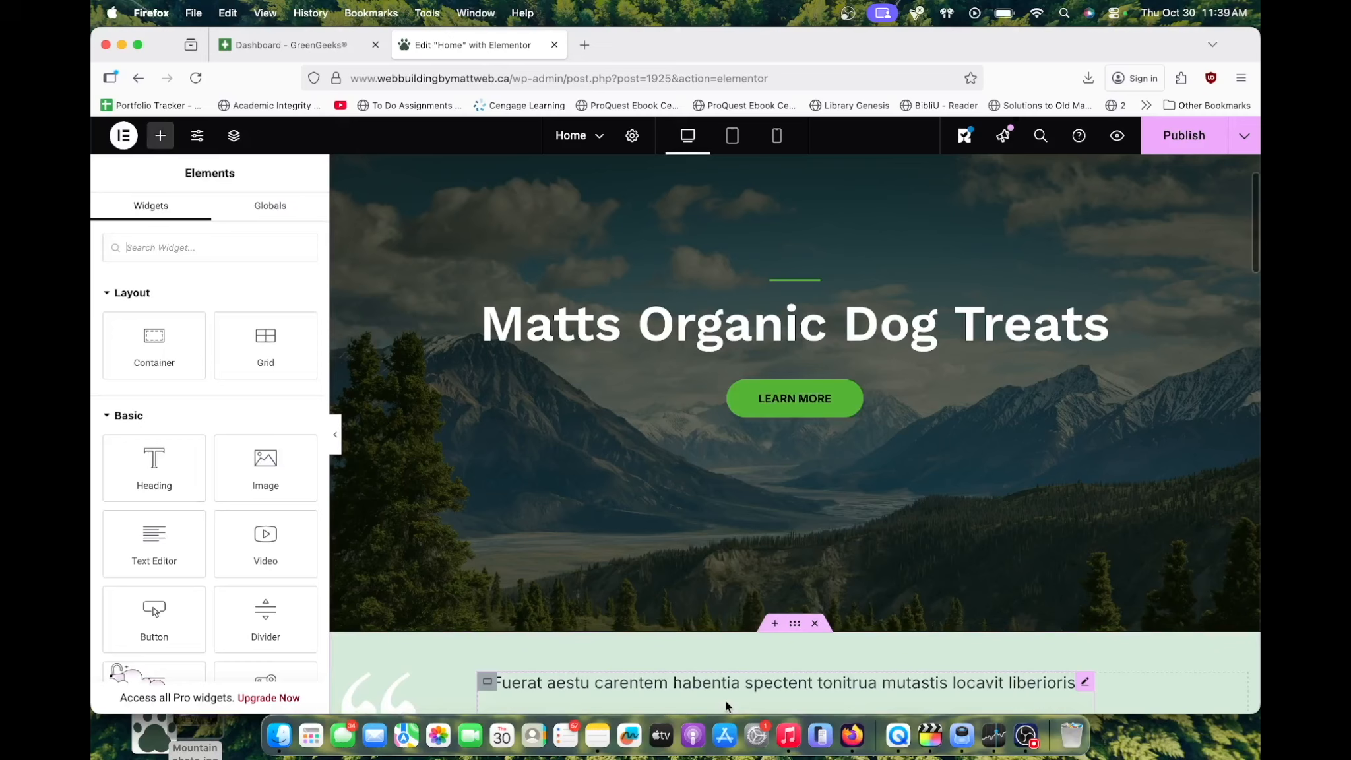
Add a heading between the hero's main title and the button, with the text "Organic Treats for your pups"
left_click(742, 332)
left_click(161, 143)
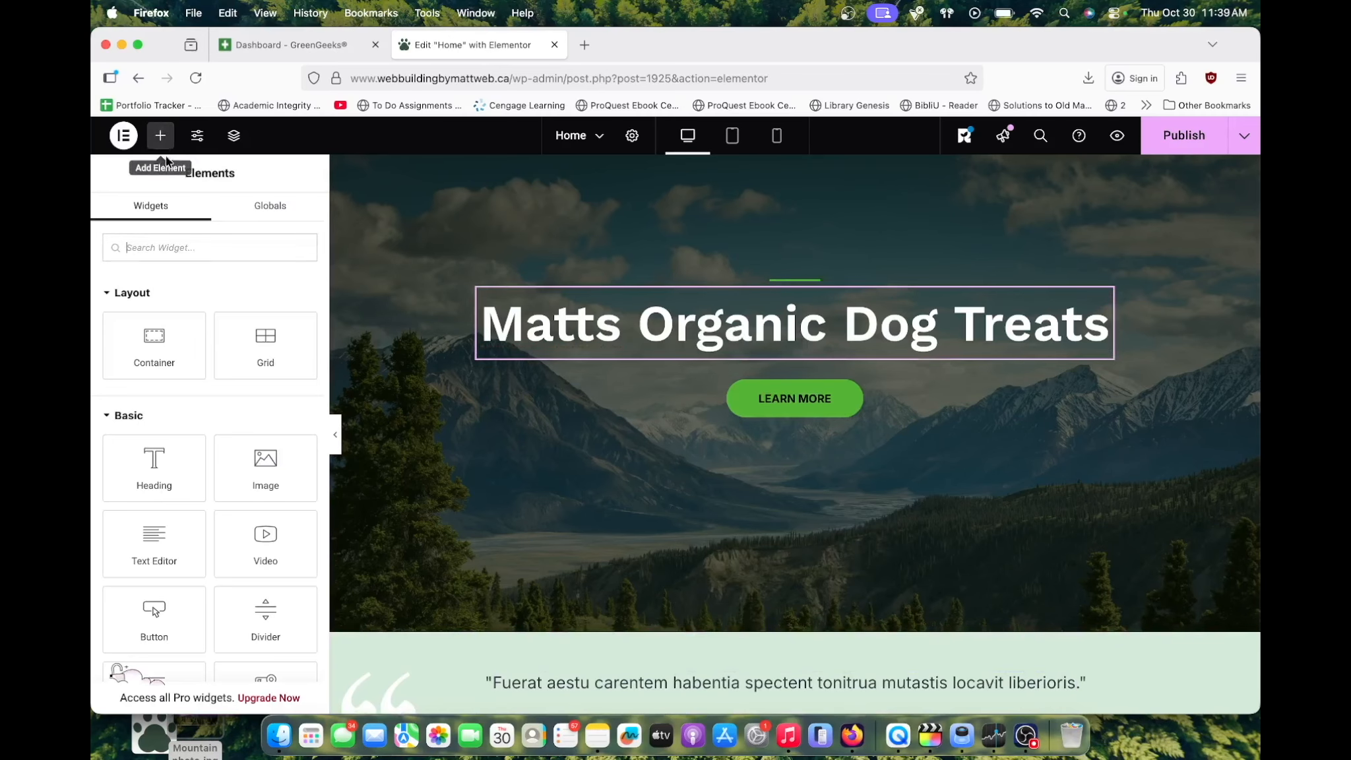
left_click(164, 467)
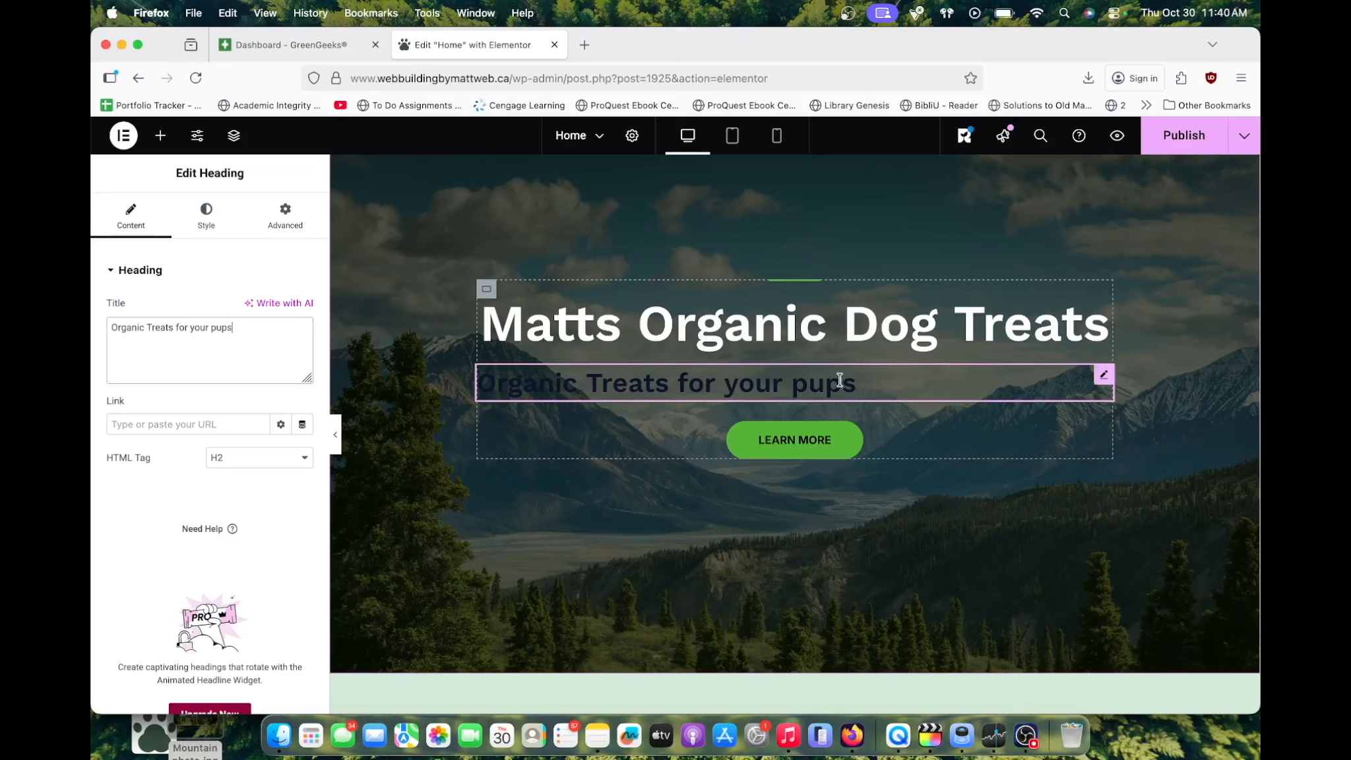
left_click_drag(872, 382, 696, 384)
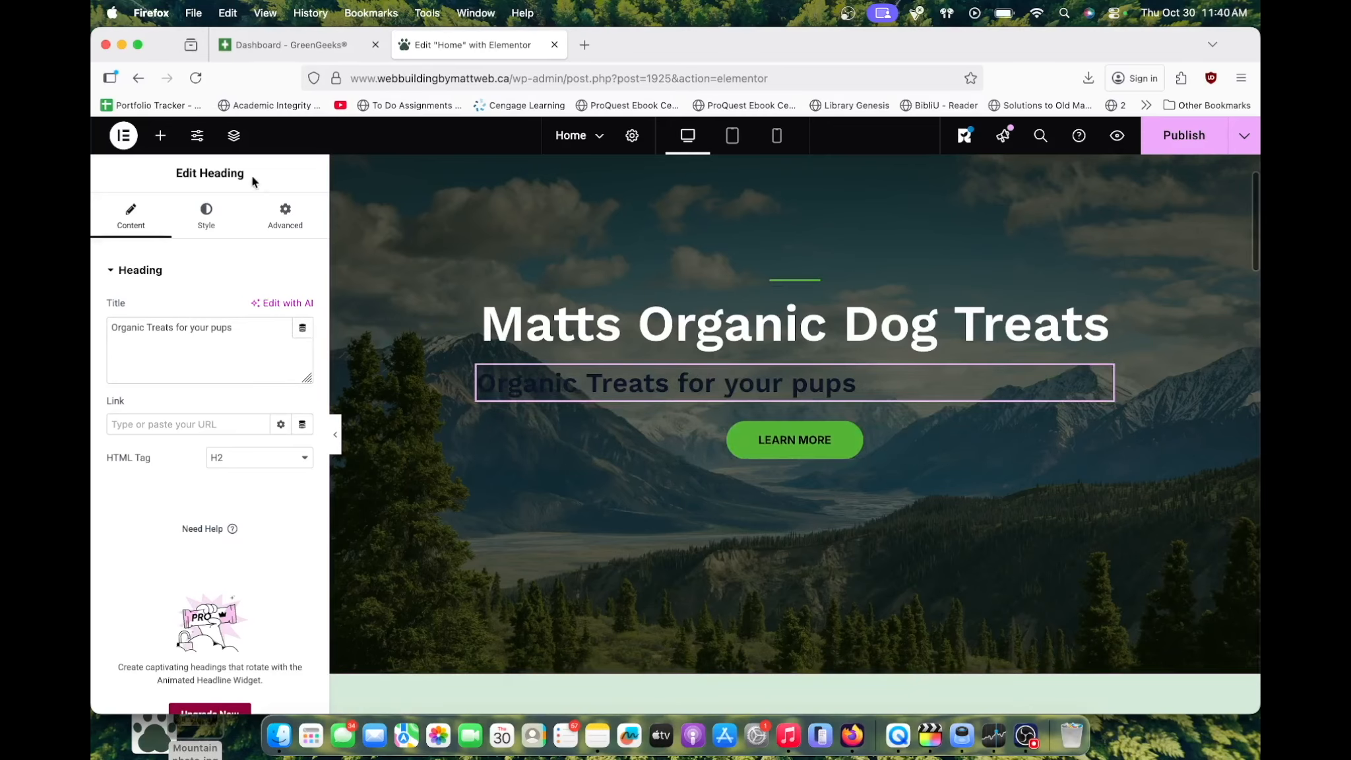
Review the new subheading's typography options and center-align its text
left_click(207, 215)
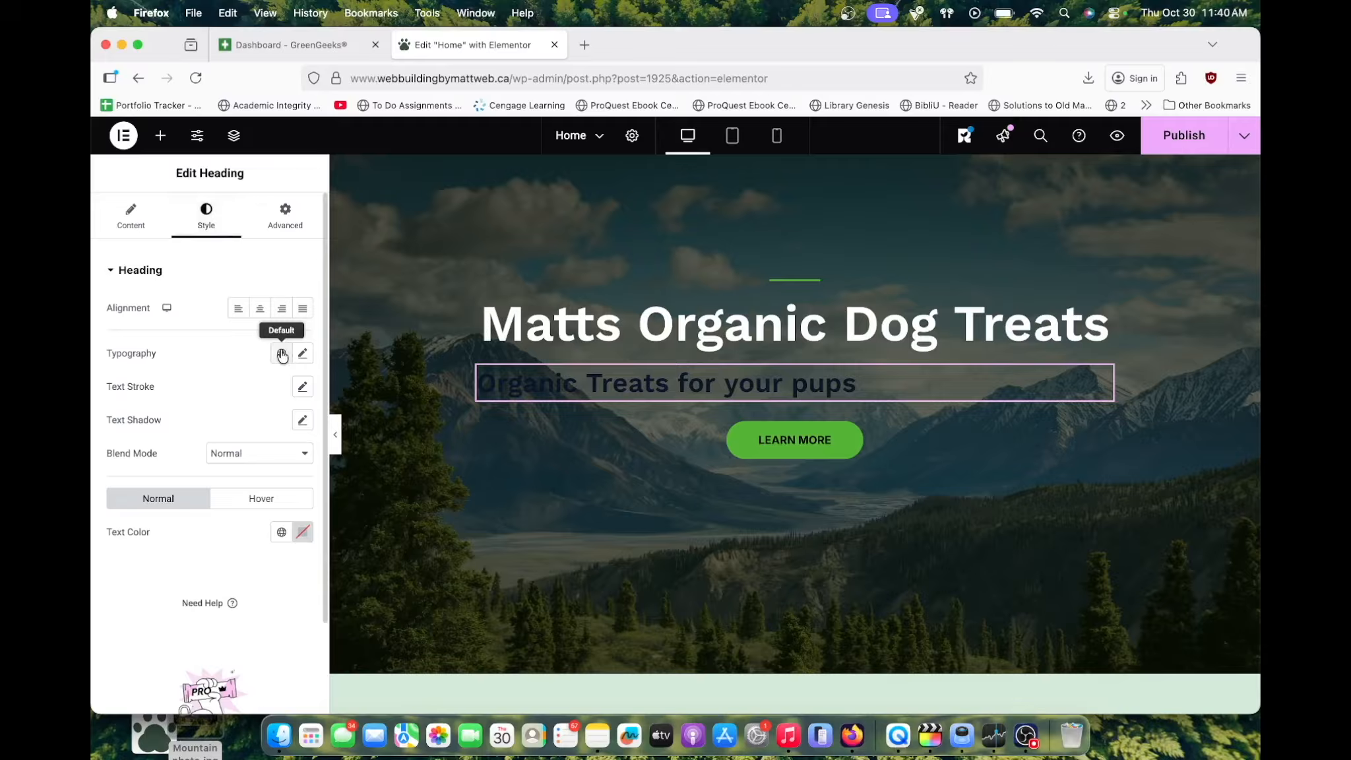
left_click(305, 356)
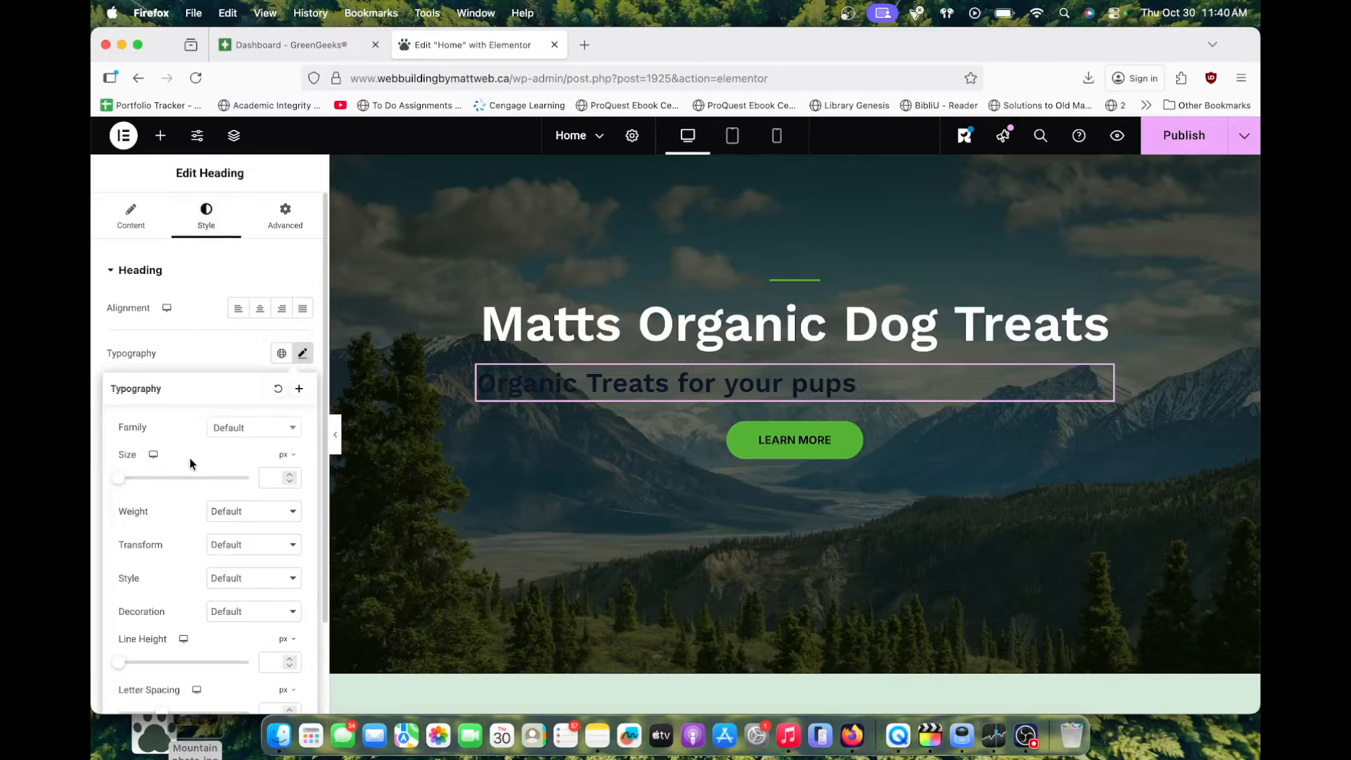
scroll(191, 448, "down", 3)
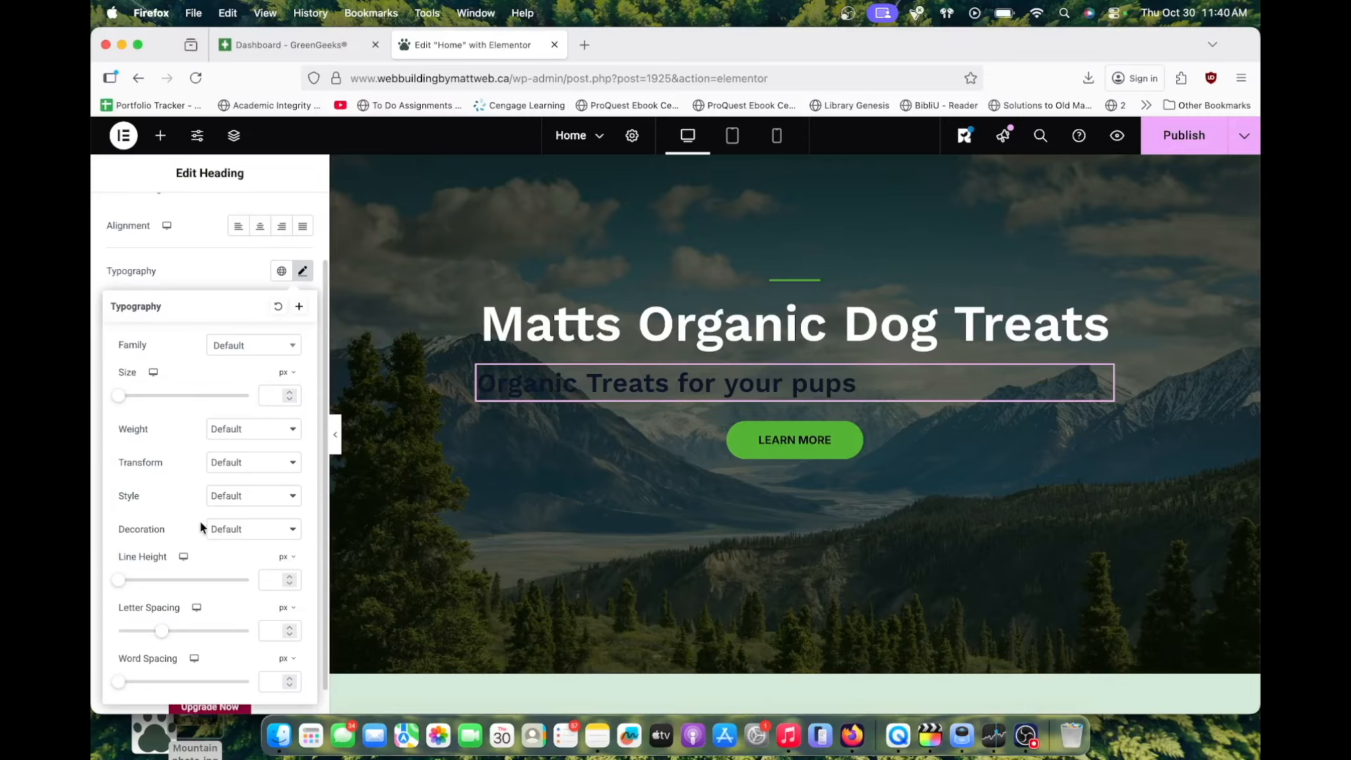
scroll(199, 521, "up", 3)
left_click(205, 349)
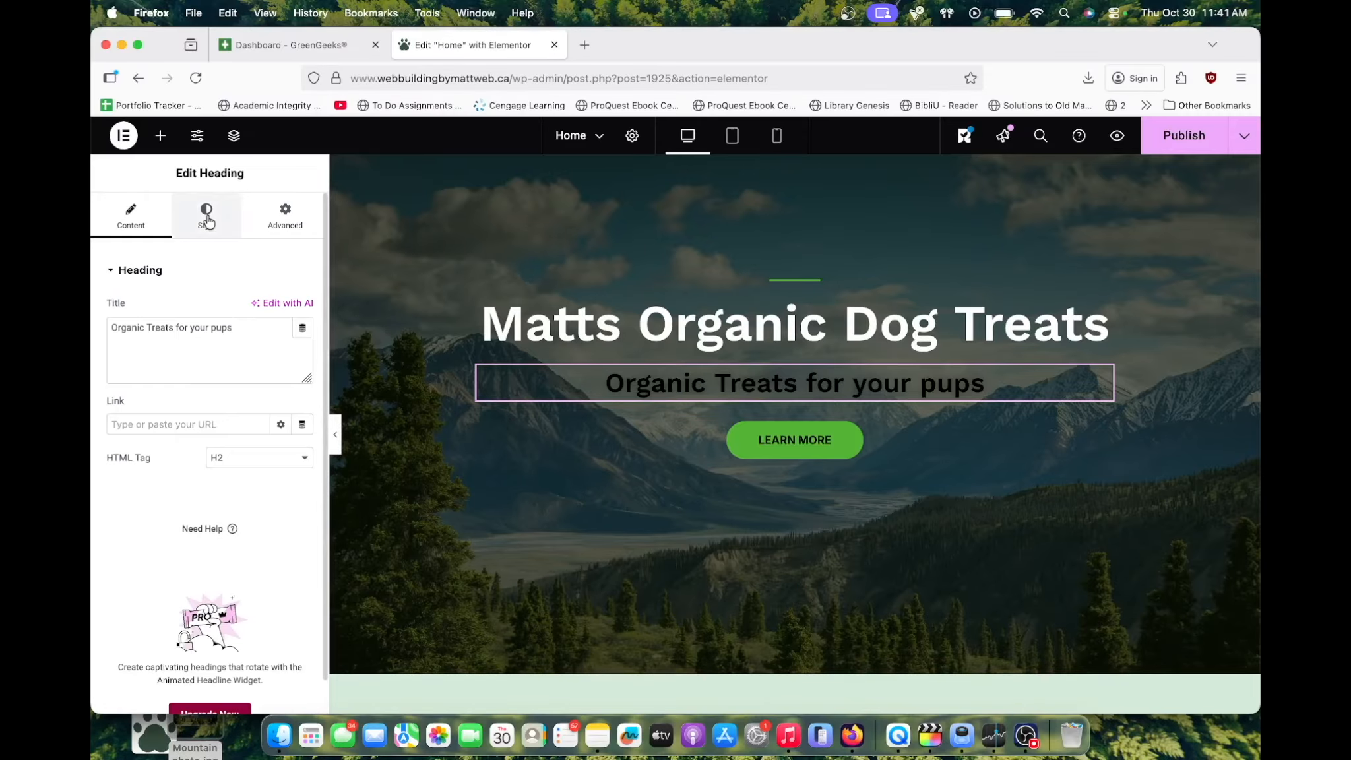
Set the "Organic Treats for your pups" subheading's text color to #FFFFFF
left_click(206, 219)
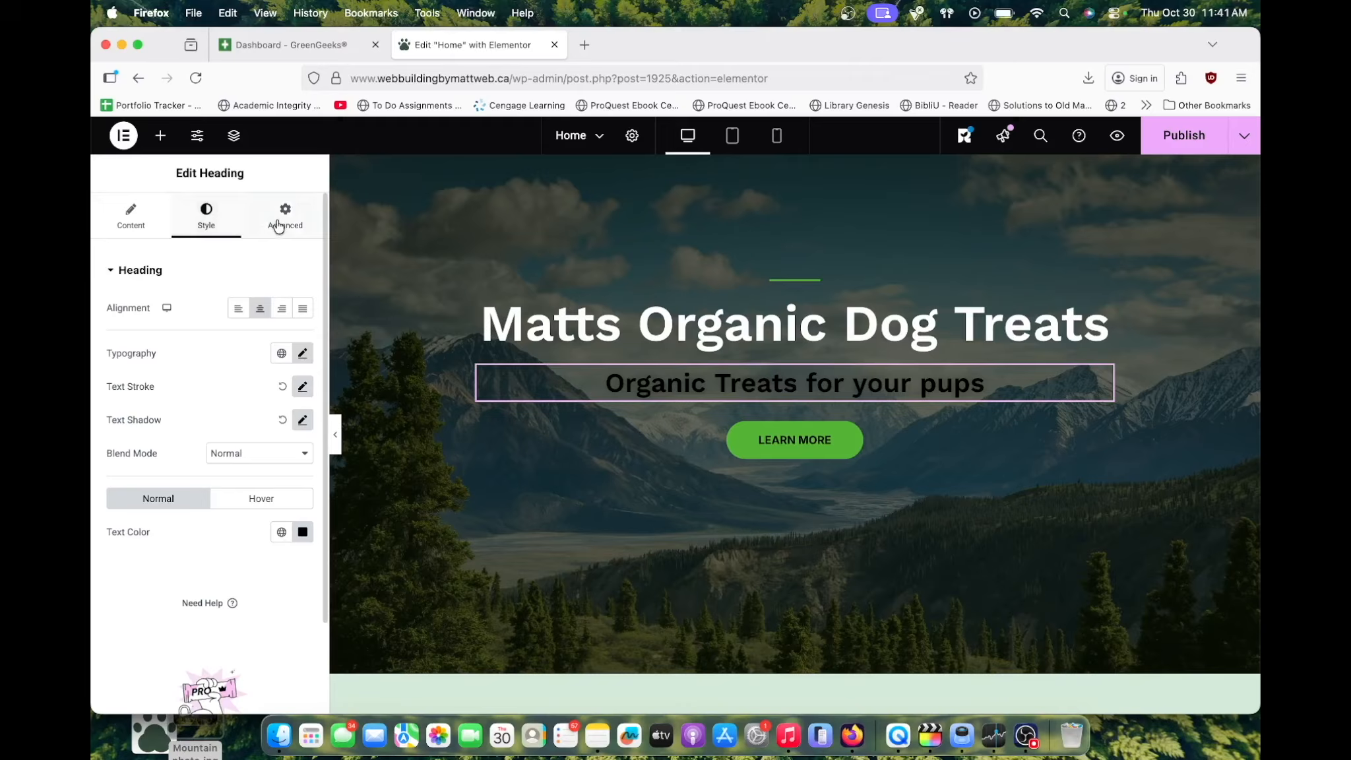
left_click(278, 221)
left_click(215, 226)
scroll(232, 459, "down", 3)
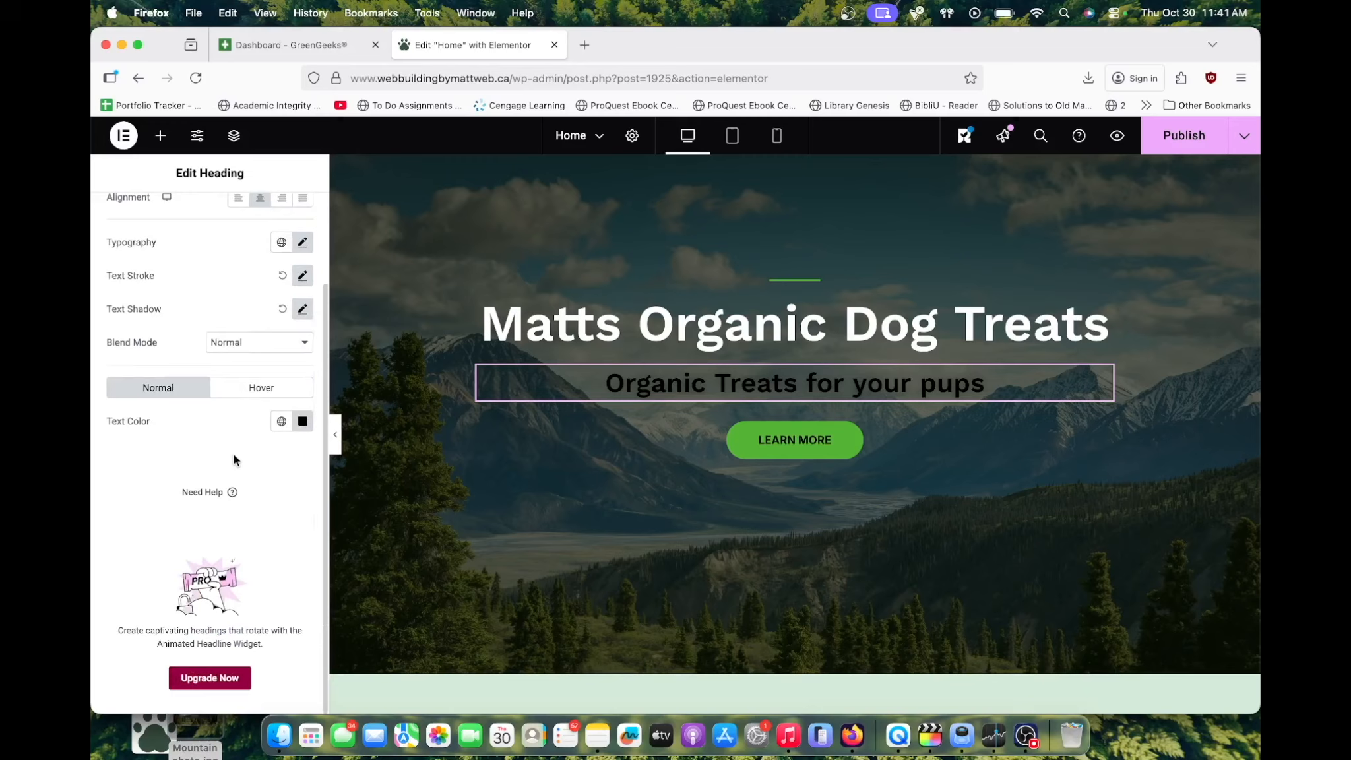
left_click(303, 422)
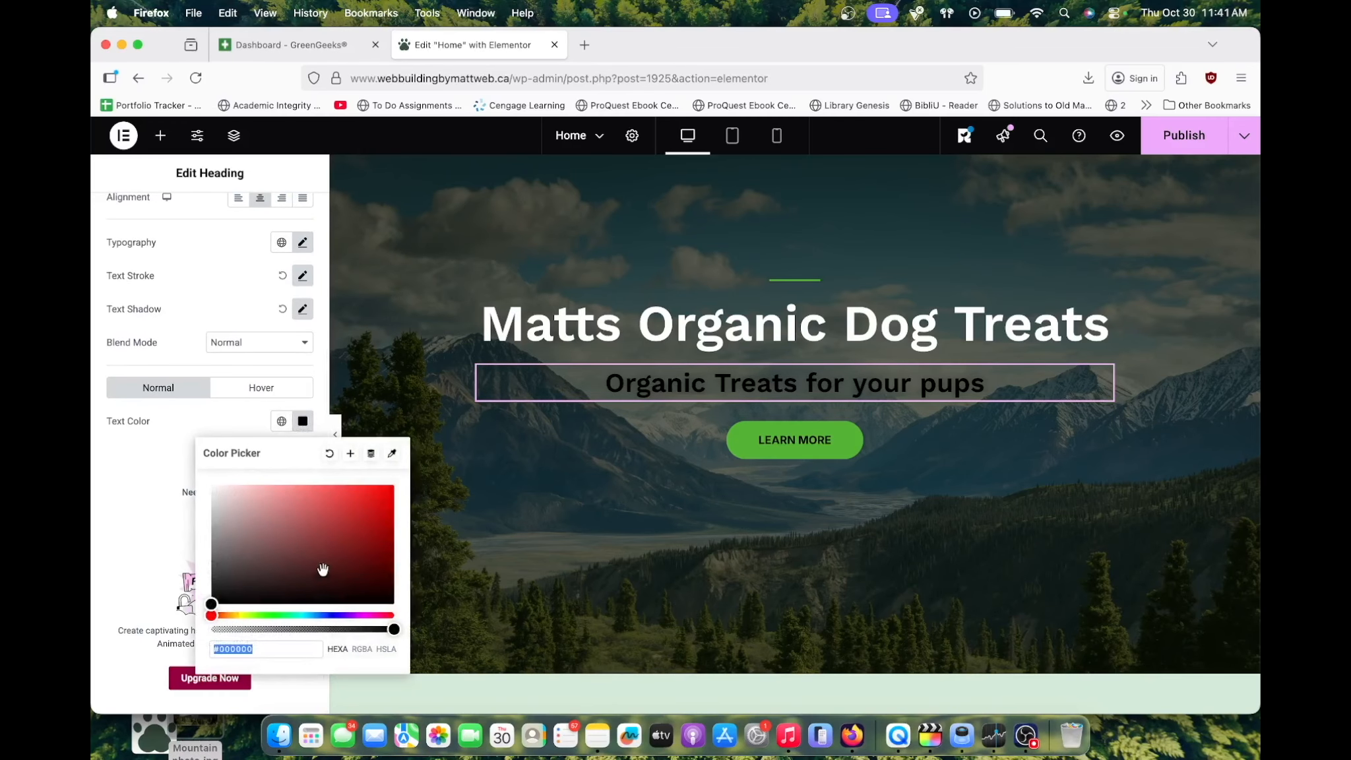
type("#FFFFFF")
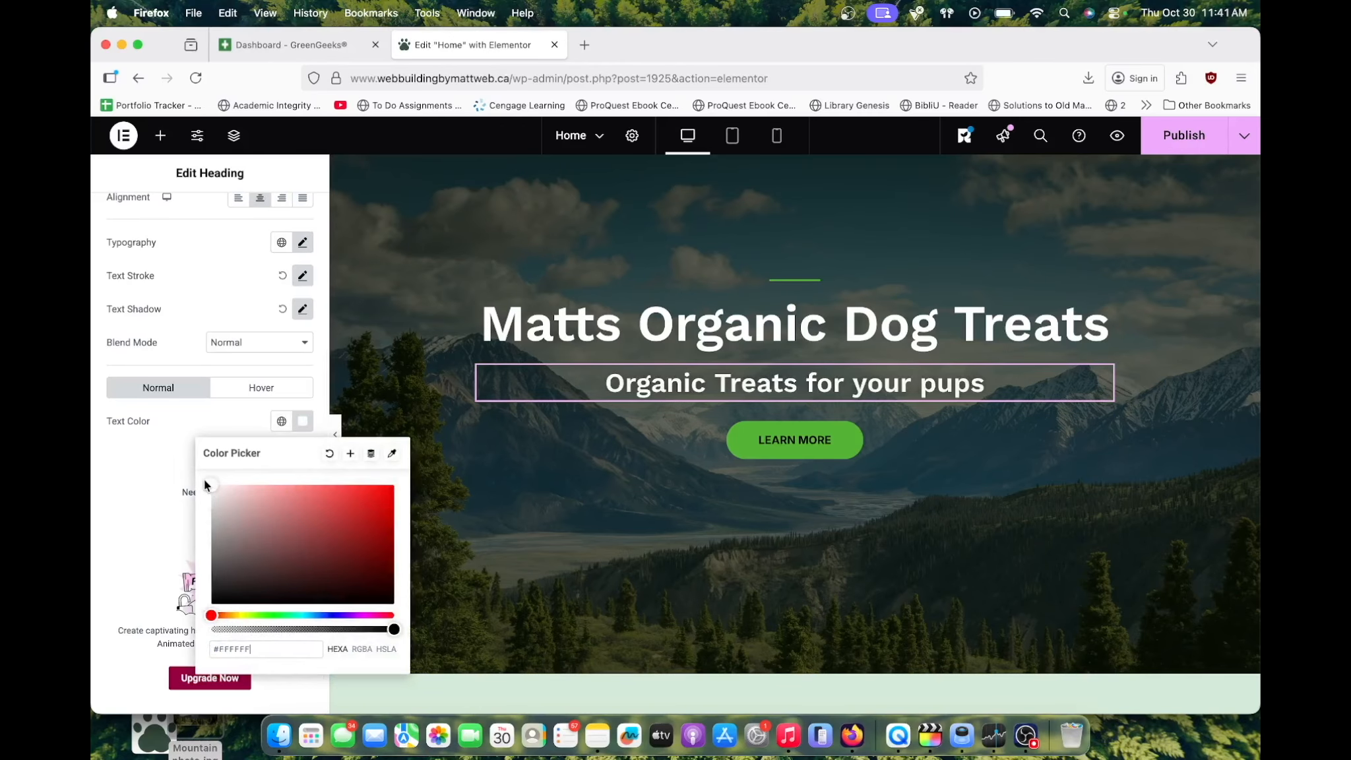
scroll(174, 422, "up", 3)
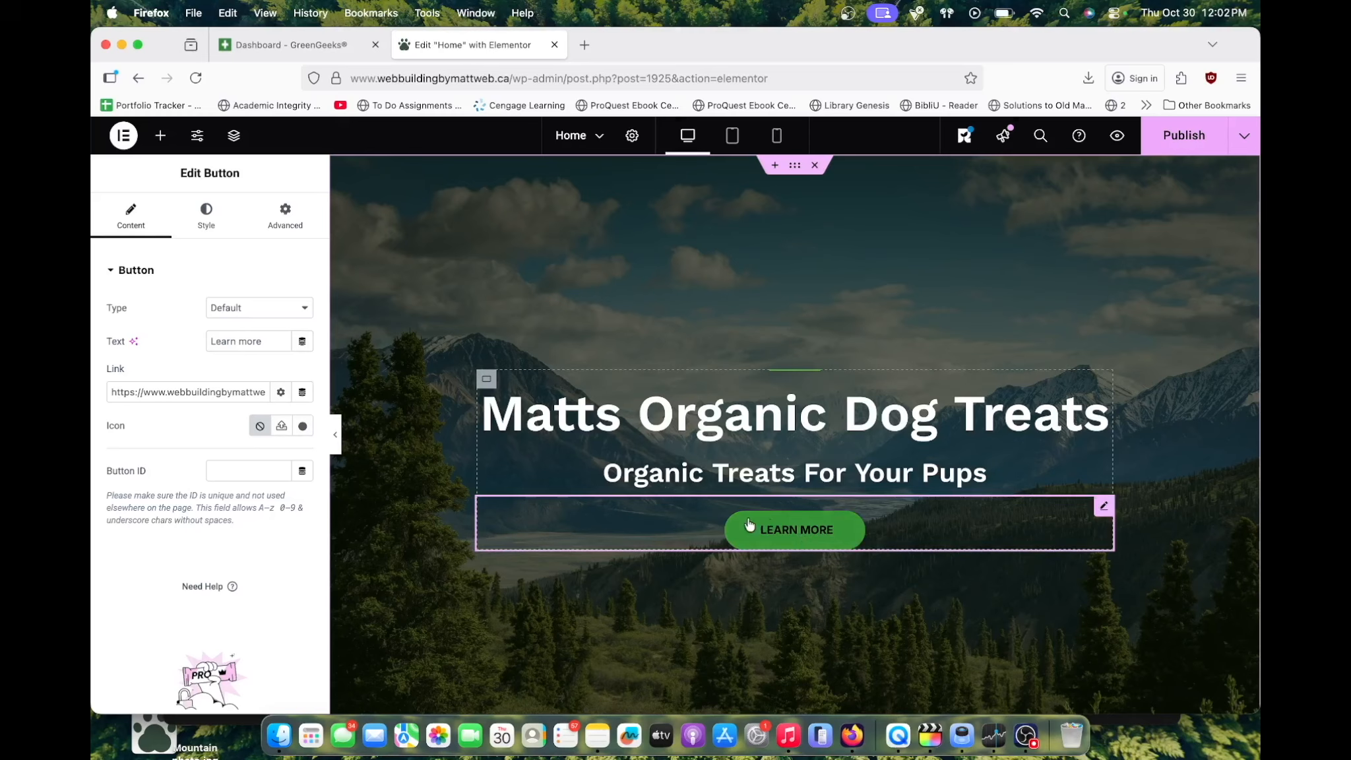
Preview the home page, open the site's Contact page and copy its web address
left_click(1120, 148)
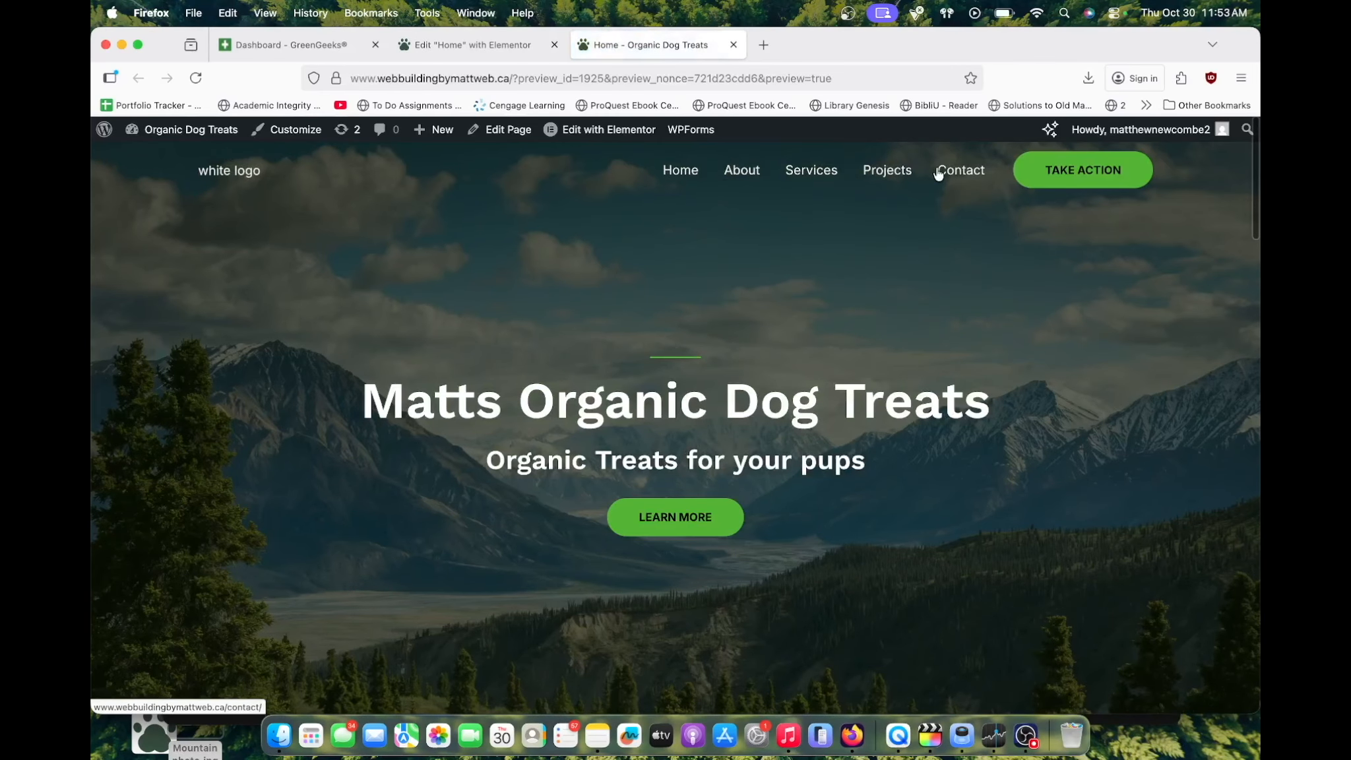
left_click(938, 172)
left_click(953, 172)
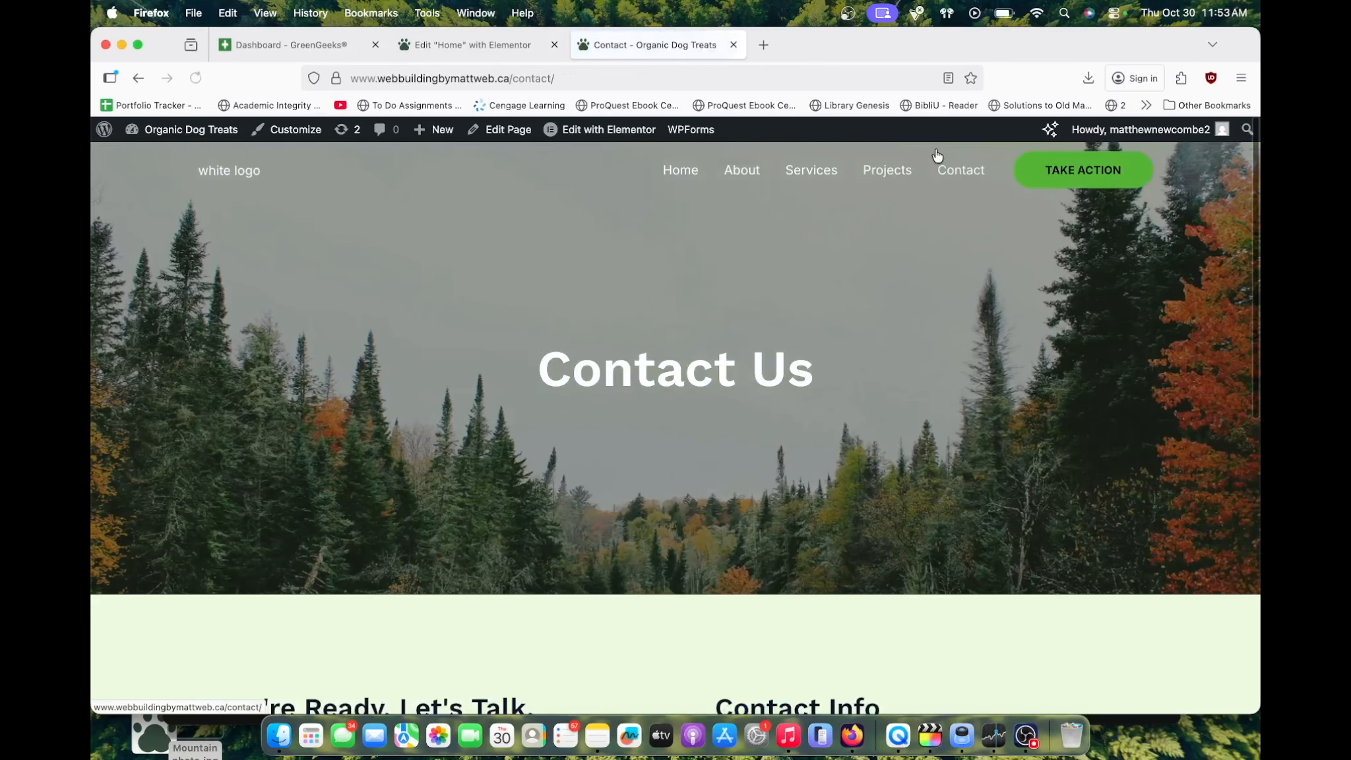
left_click(685, 77)
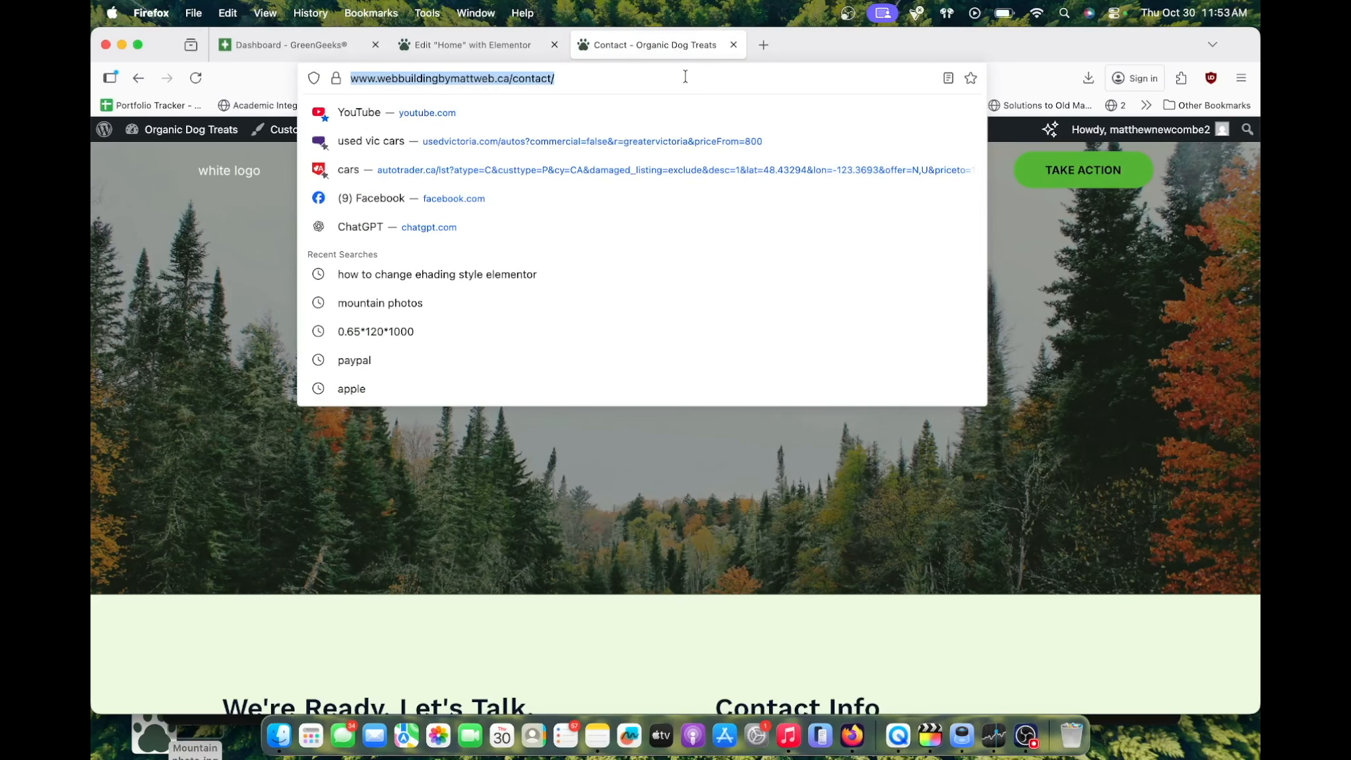
Return to the editor, link the hero's Learn More button to the contact page address and change its text to "Contact"
left_click(500, 44)
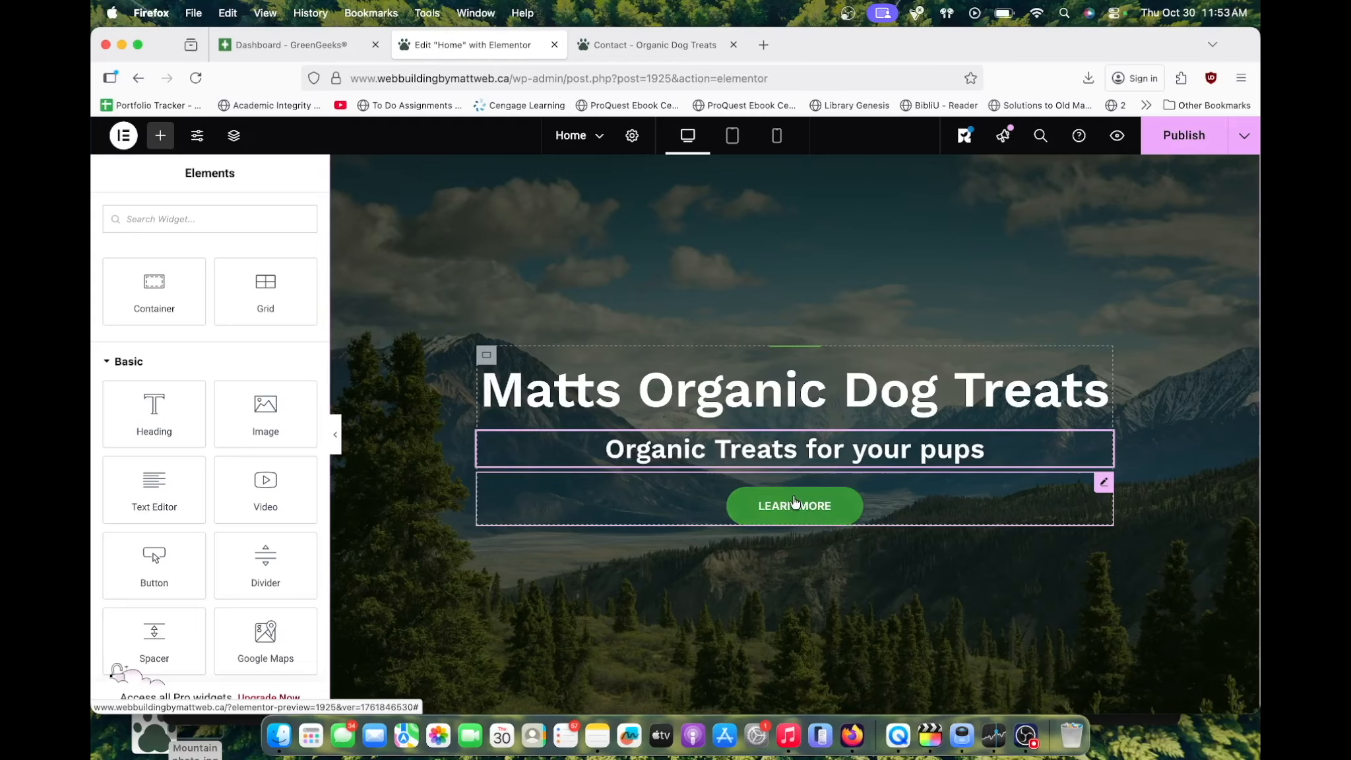
left_click(802, 505)
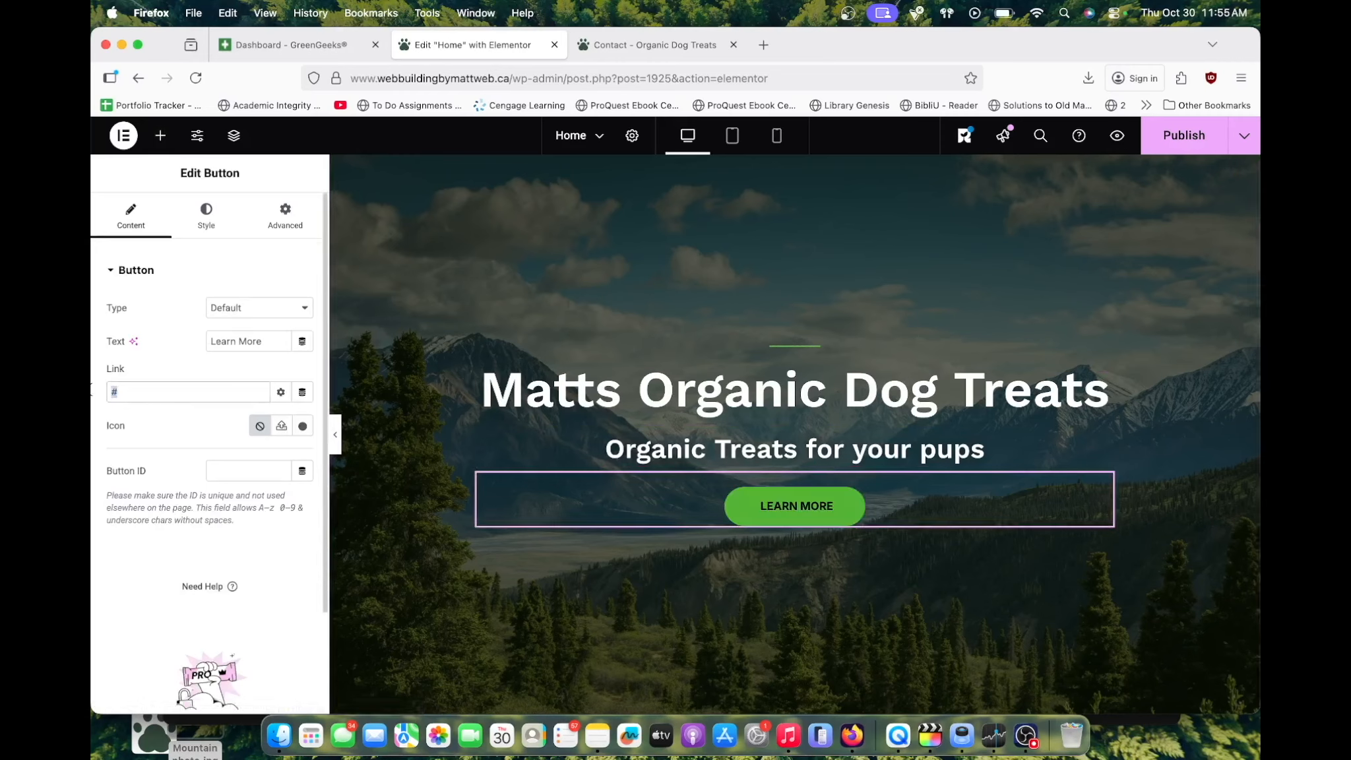
key("super+v")
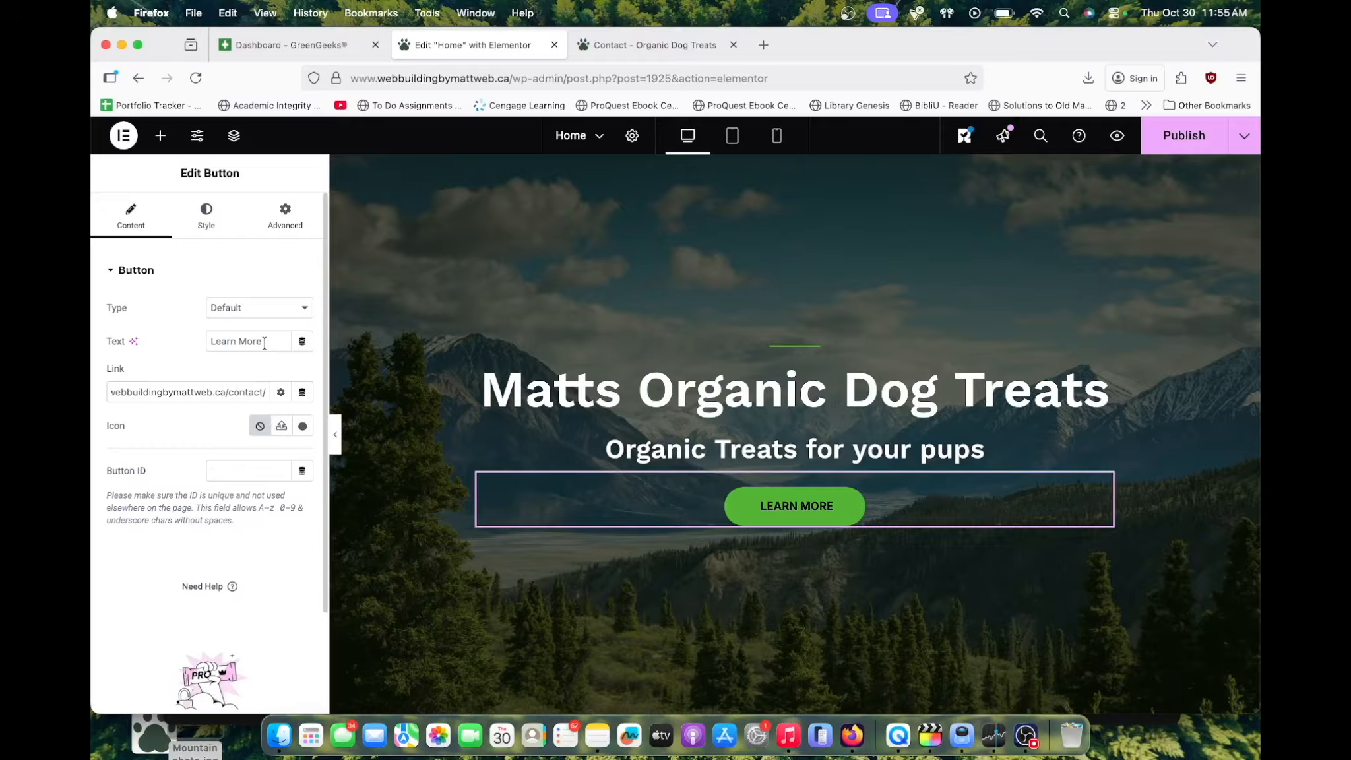
left_click_drag(264, 343, 162, 343)
type("Contact")
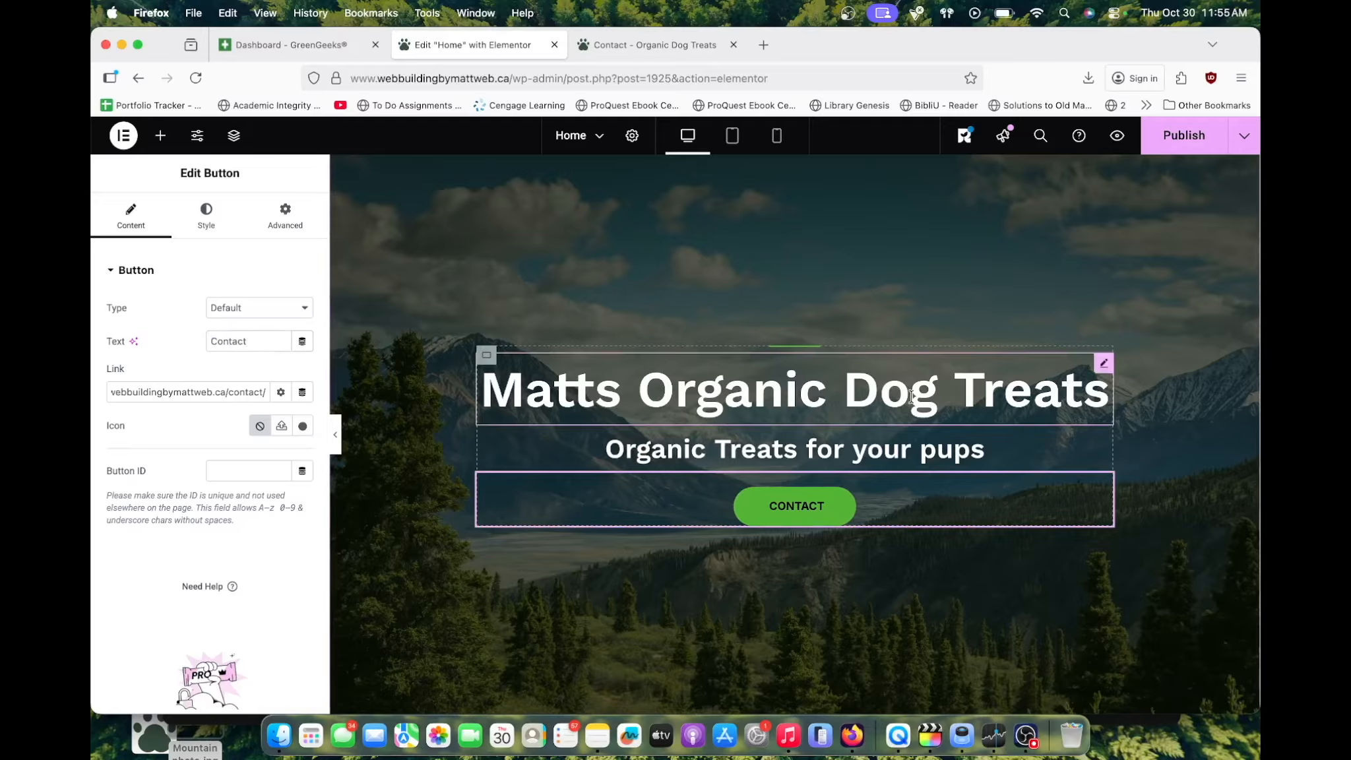
Test the hero's Contact button in the page preview, return to the editor and publish the home page
left_click(1117, 137)
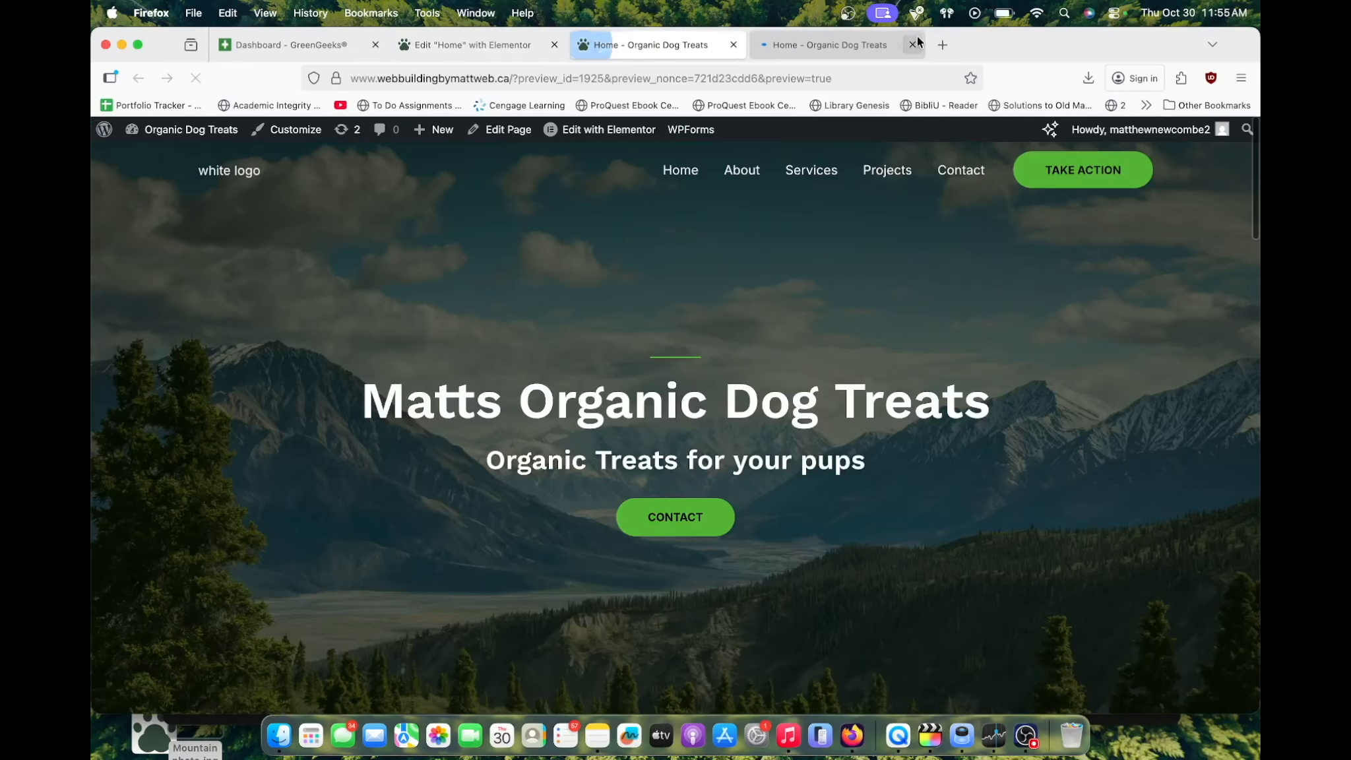
left_click(914, 45)
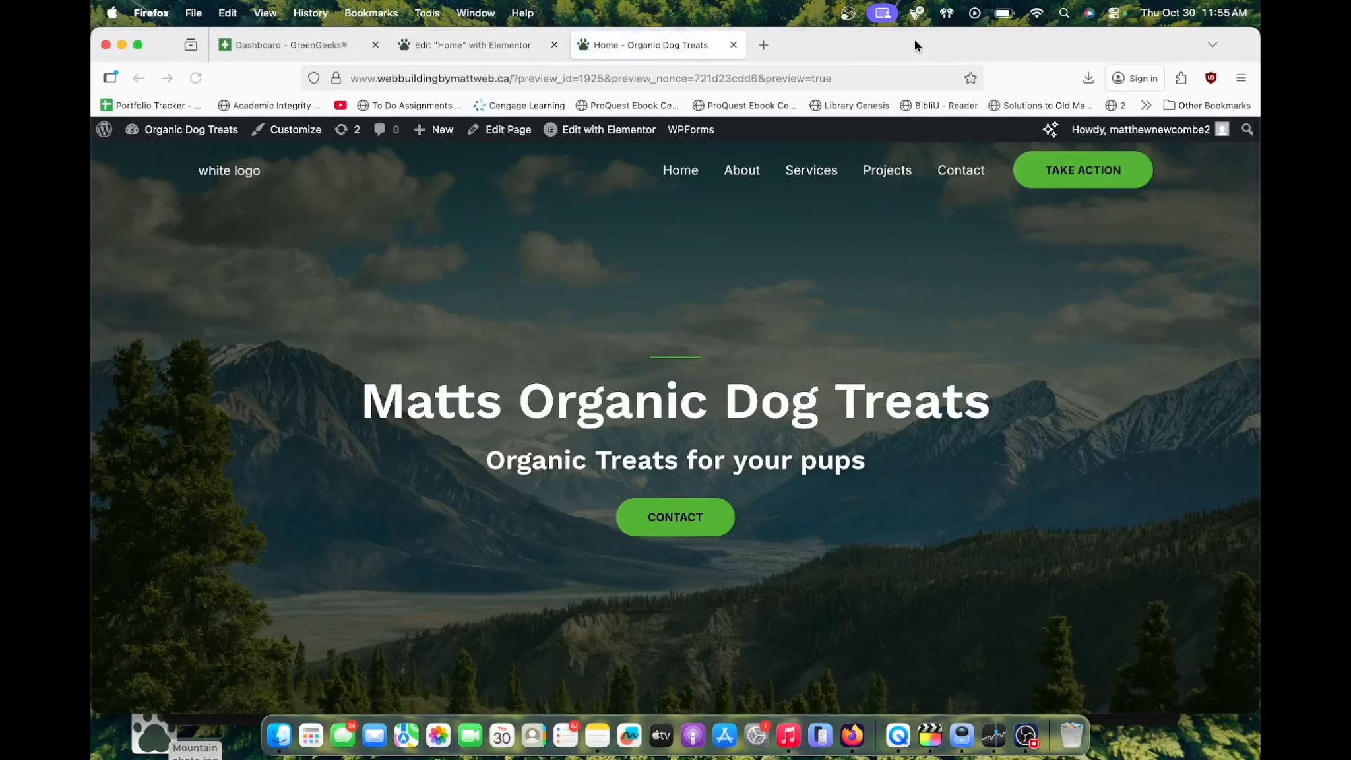
left_click(668, 525)
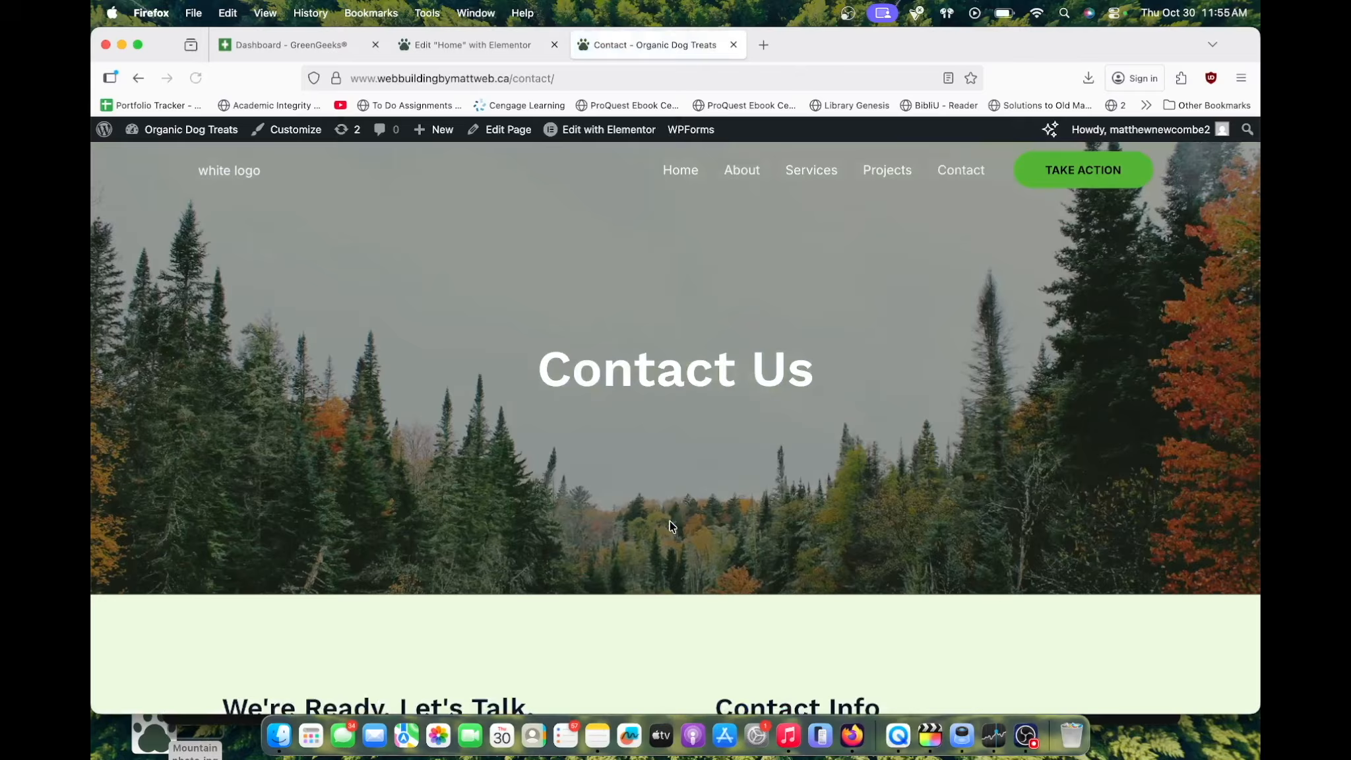
scroll(670, 525, "down", 6)
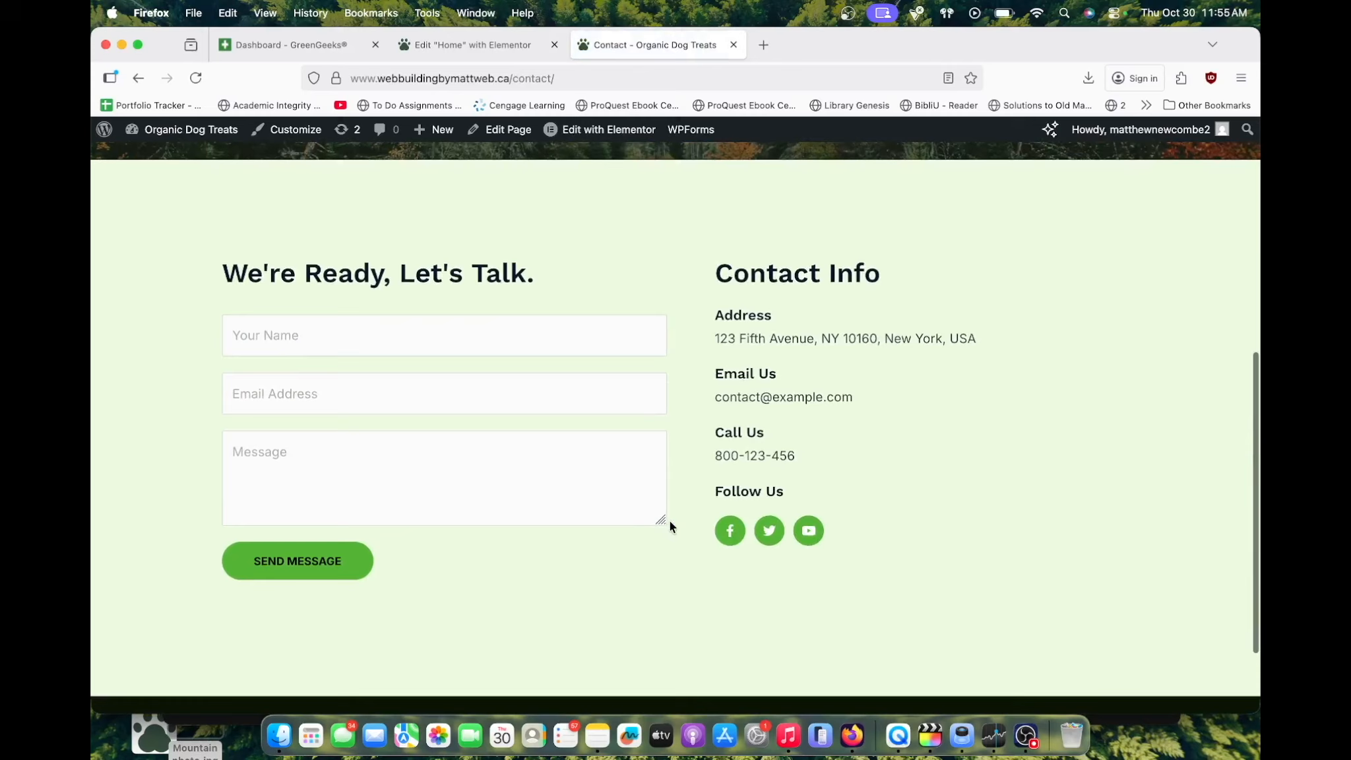
scroll(669, 525, "up", 6)
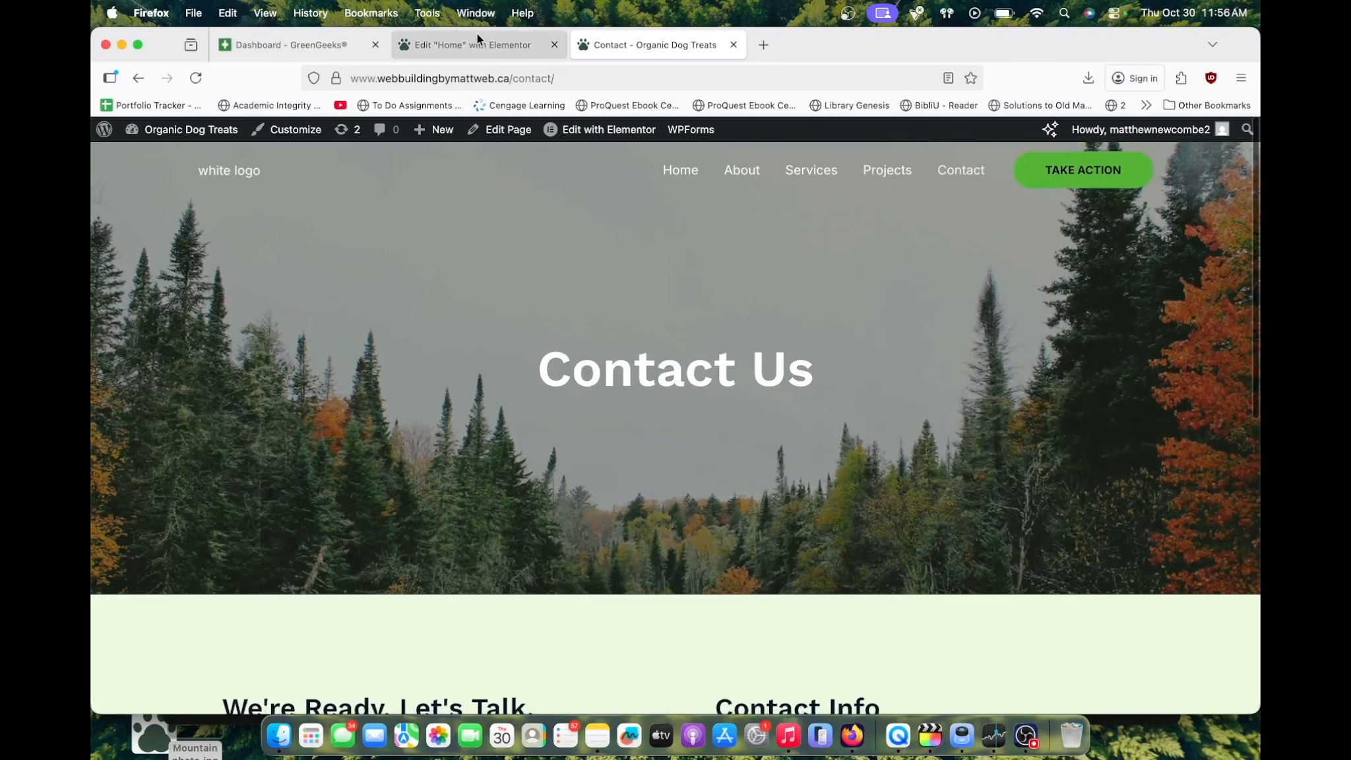
left_click(476, 42)
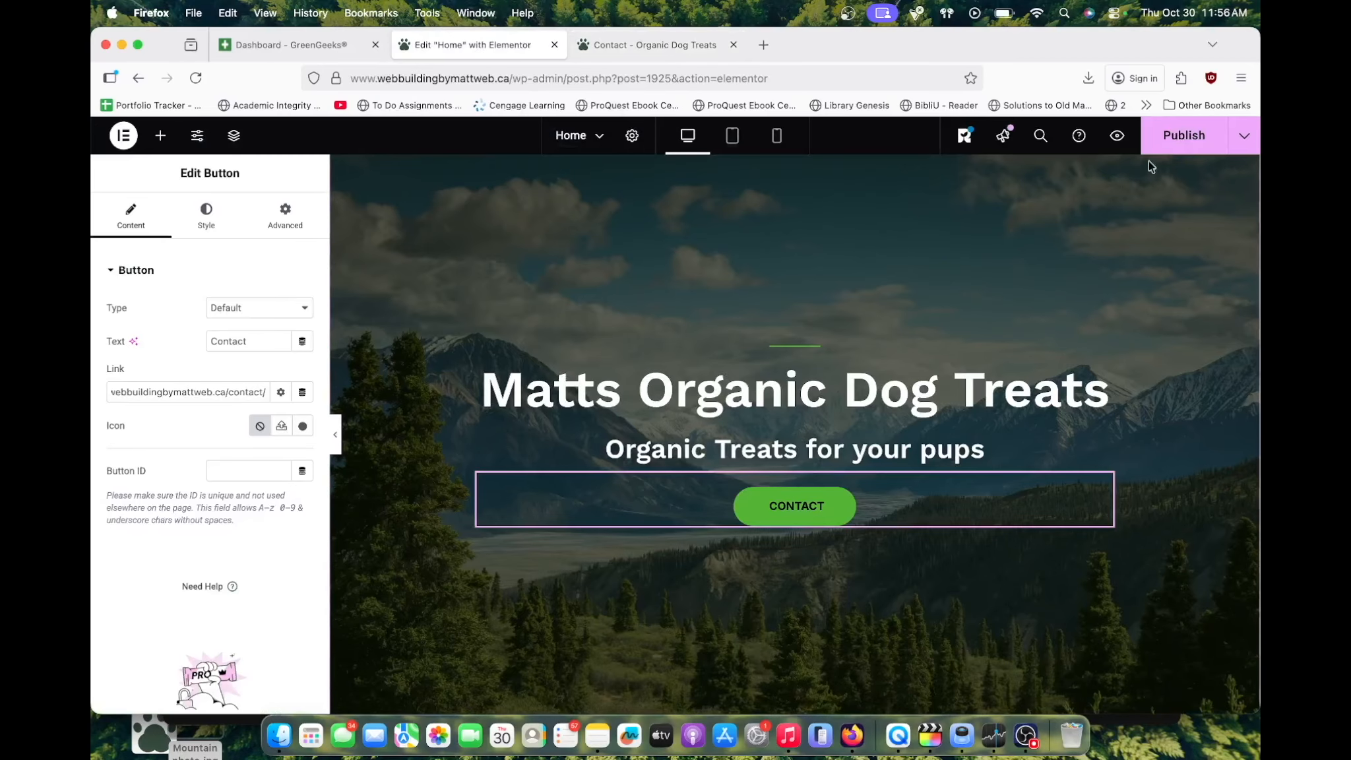
left_click(1189, 148)
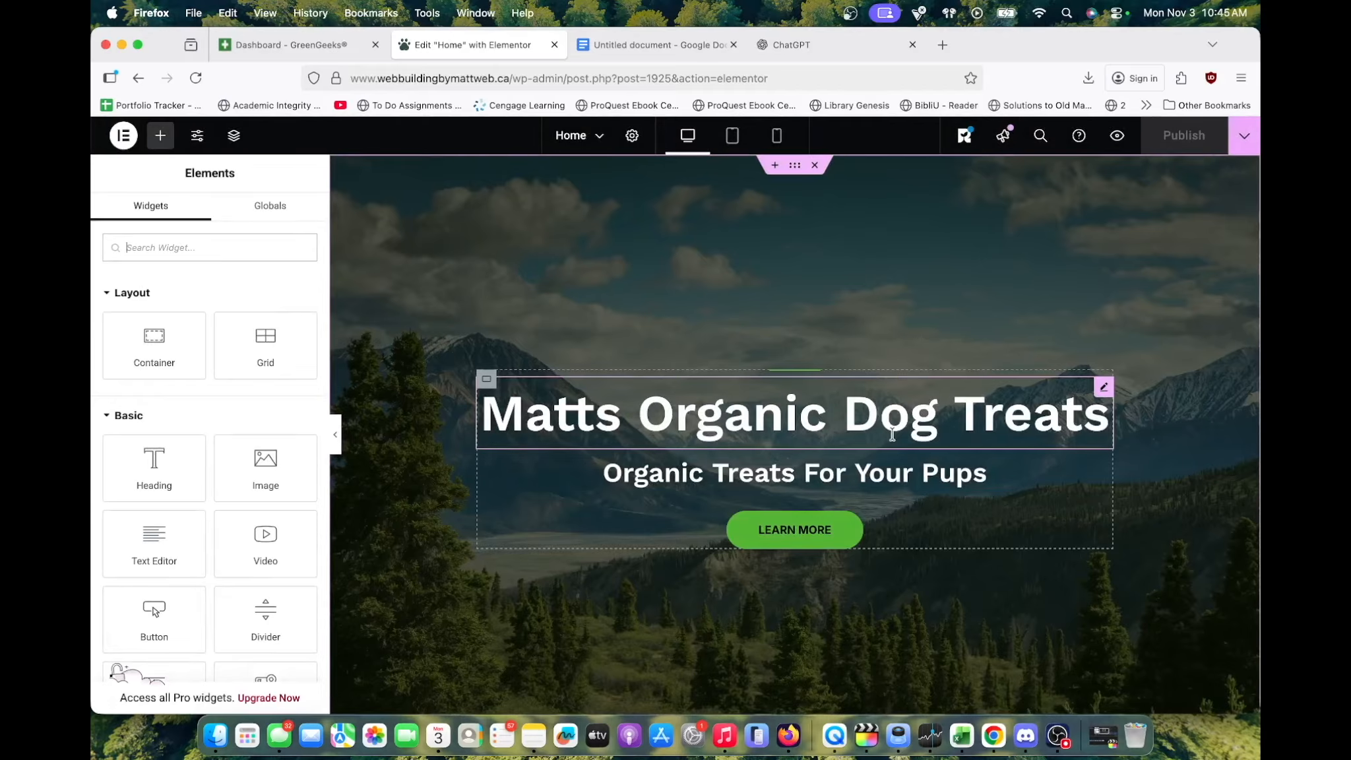
Look at the HTML tag choices for the hero's main title and keep H1
left_click(891, 434)
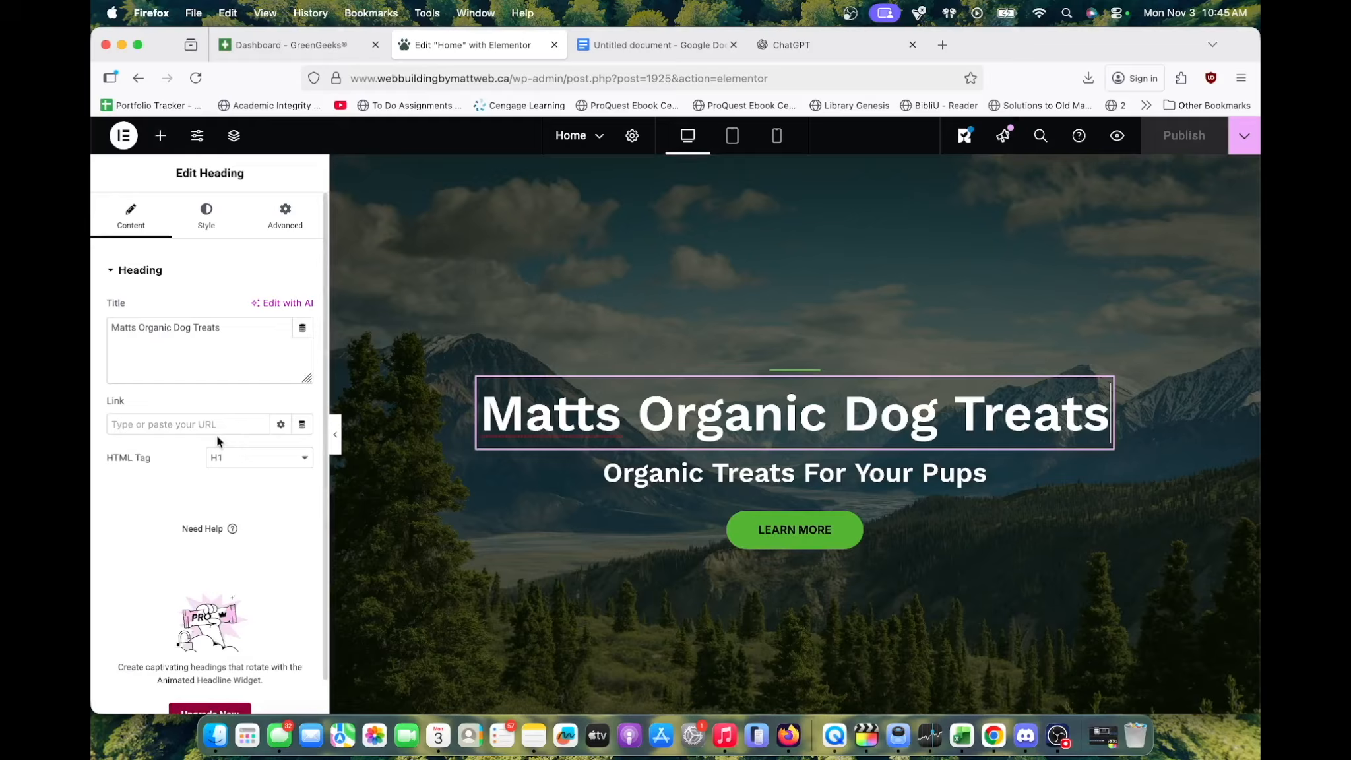
left_click(255, 456)
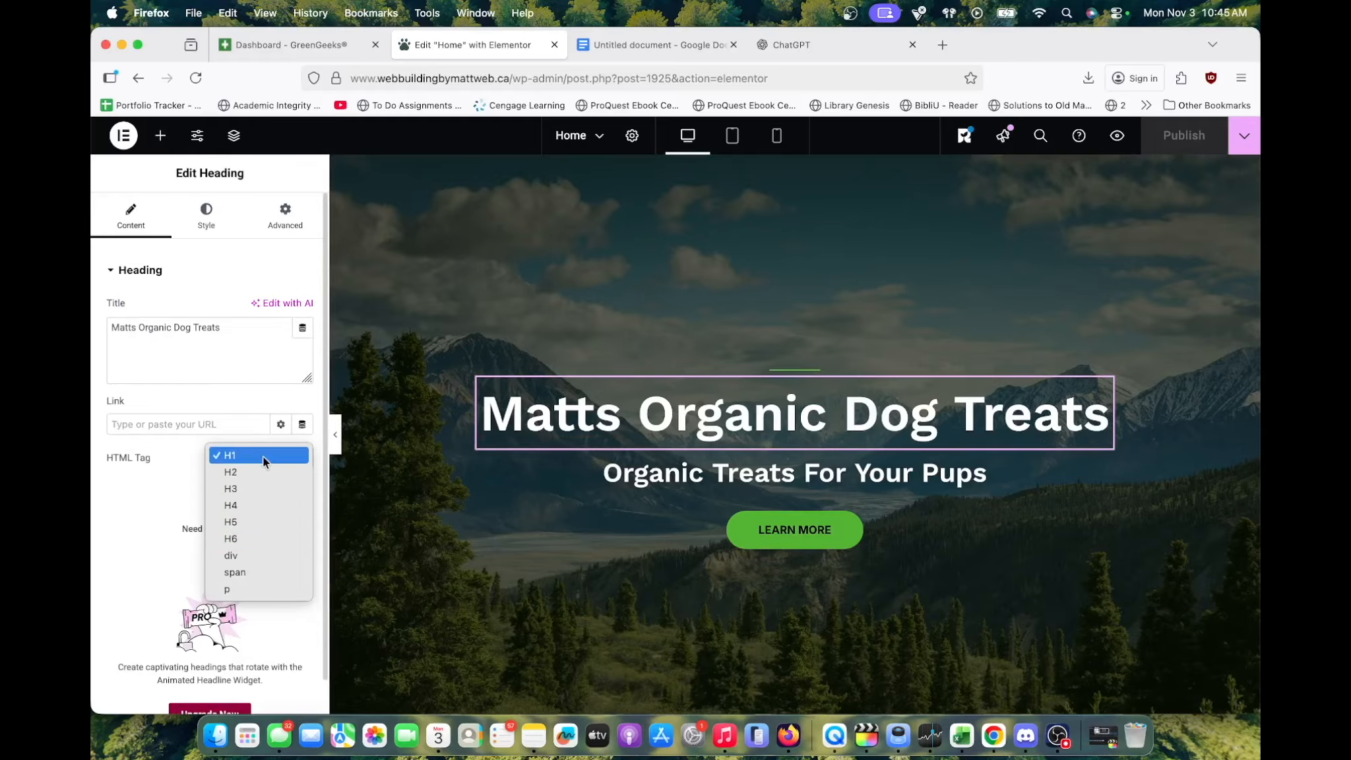
left_click(262, 456)
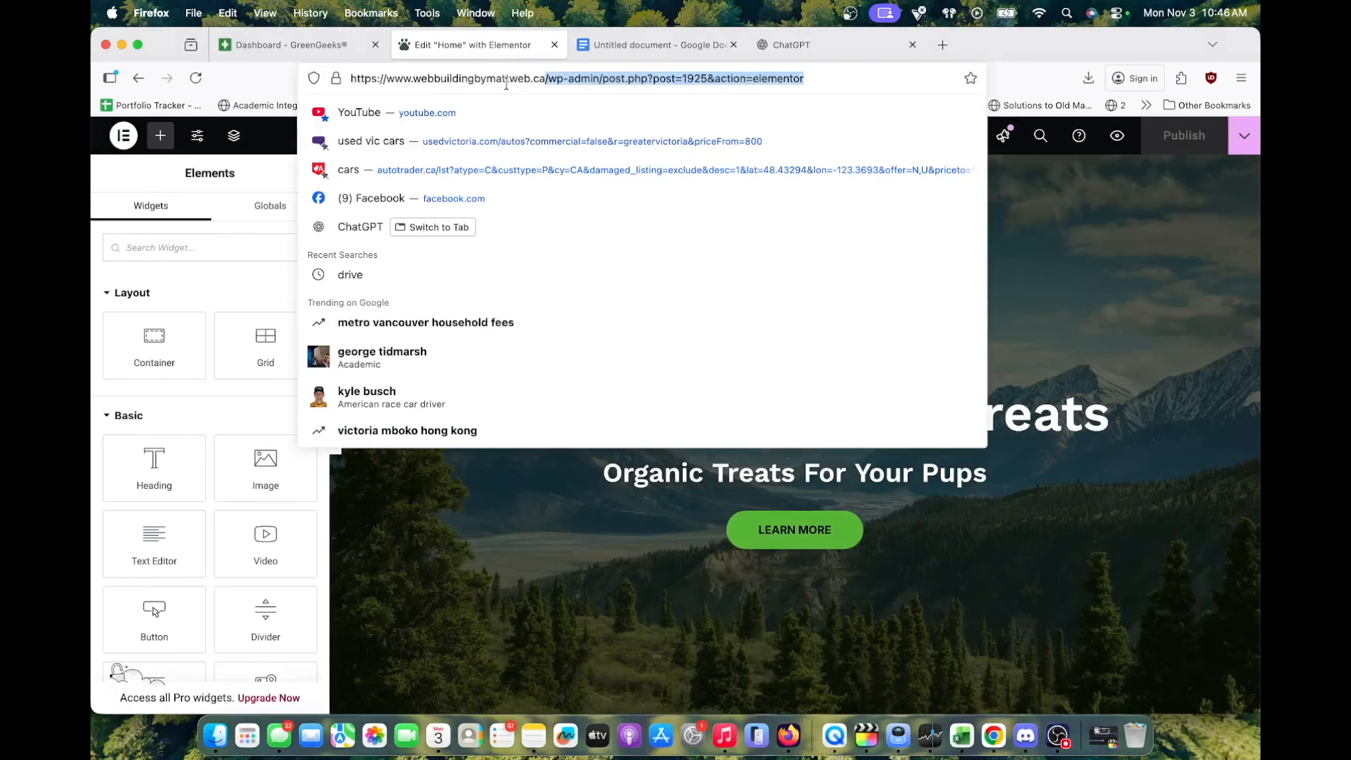
Open the live site's home page from its base web address and start customizing the theme
key("BackSpace")
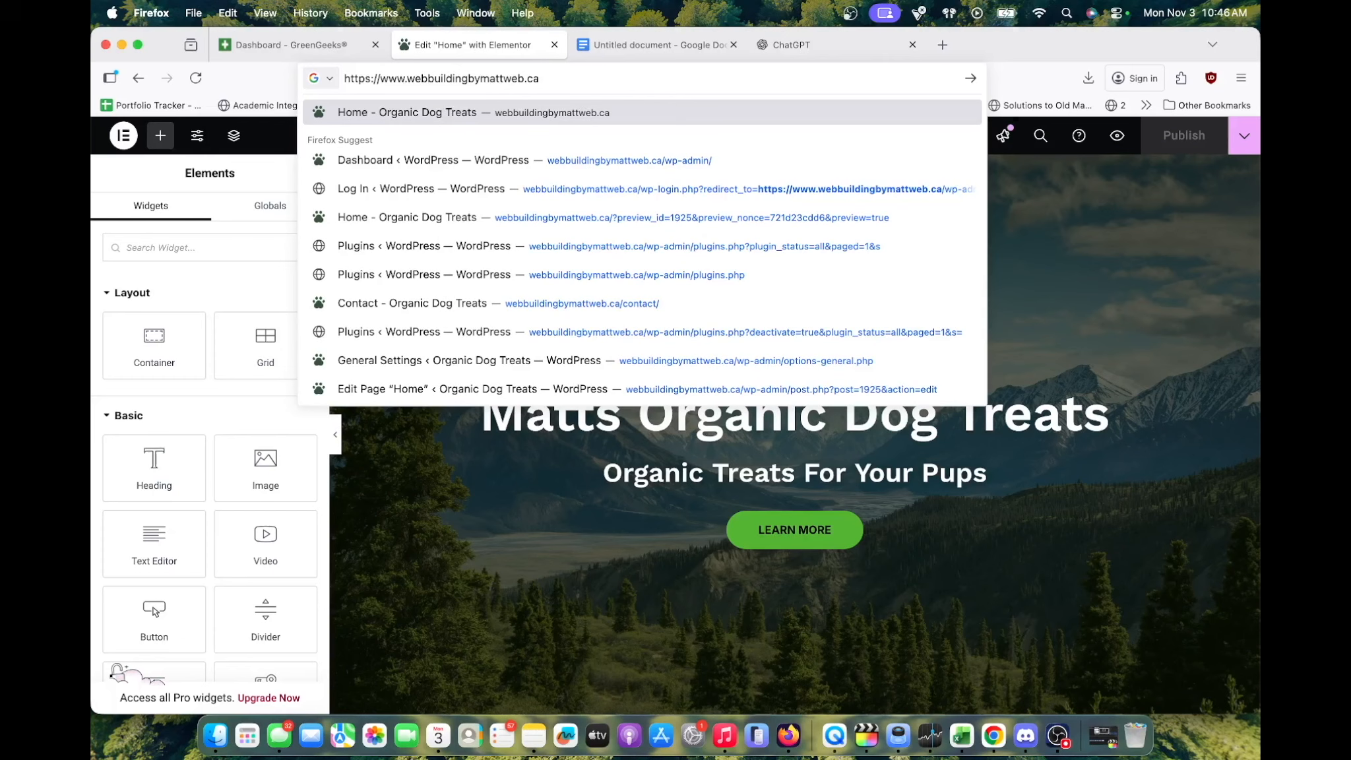
key("Return")
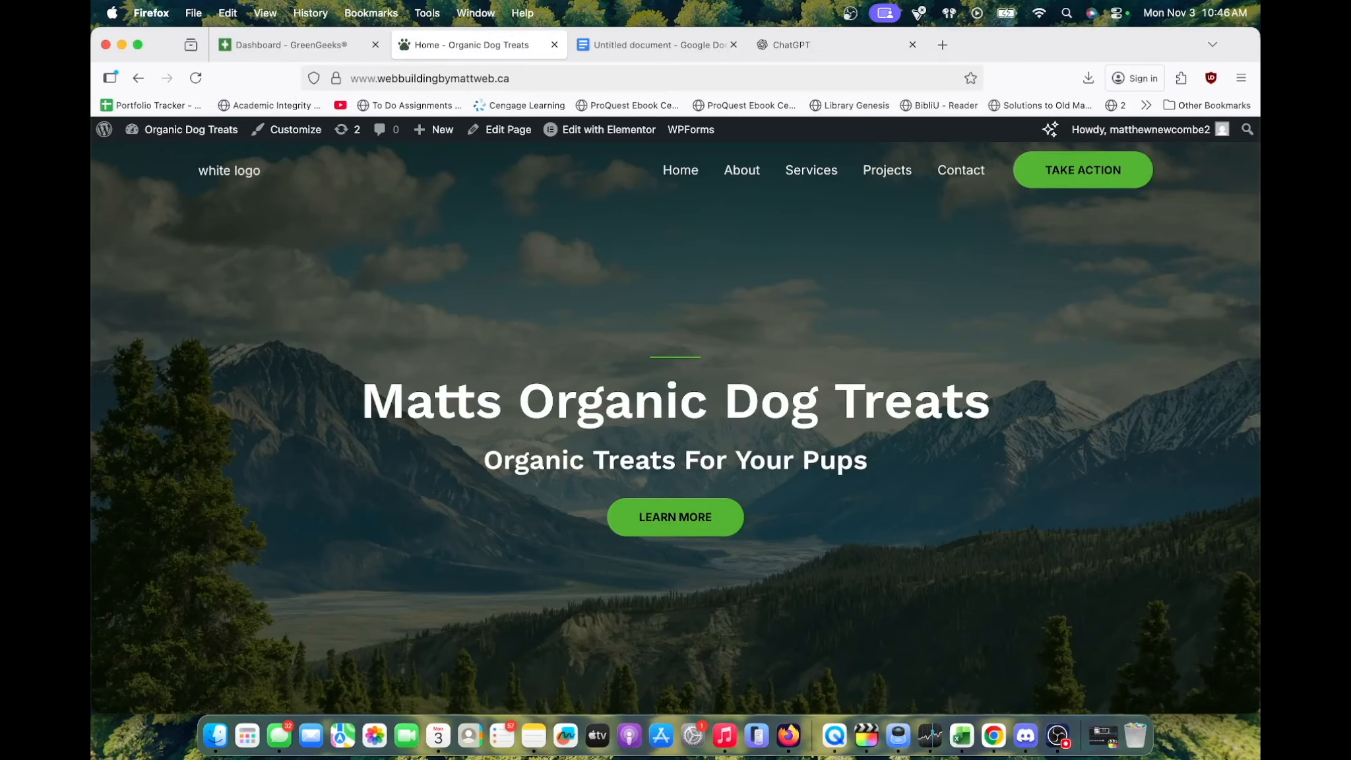
left_click(290, 132)
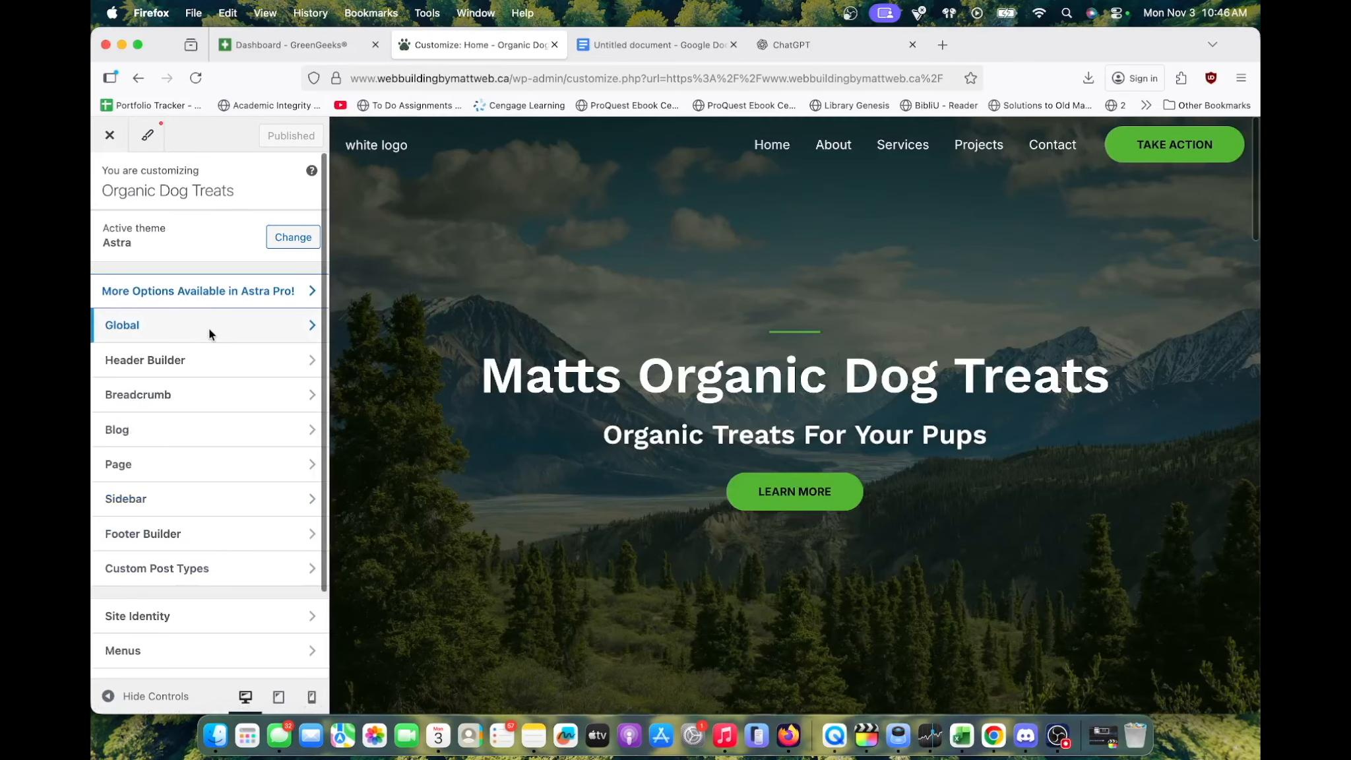
Open the global typography settings, browse the heading font families and try Anek Bangla
left_click(209, 328)
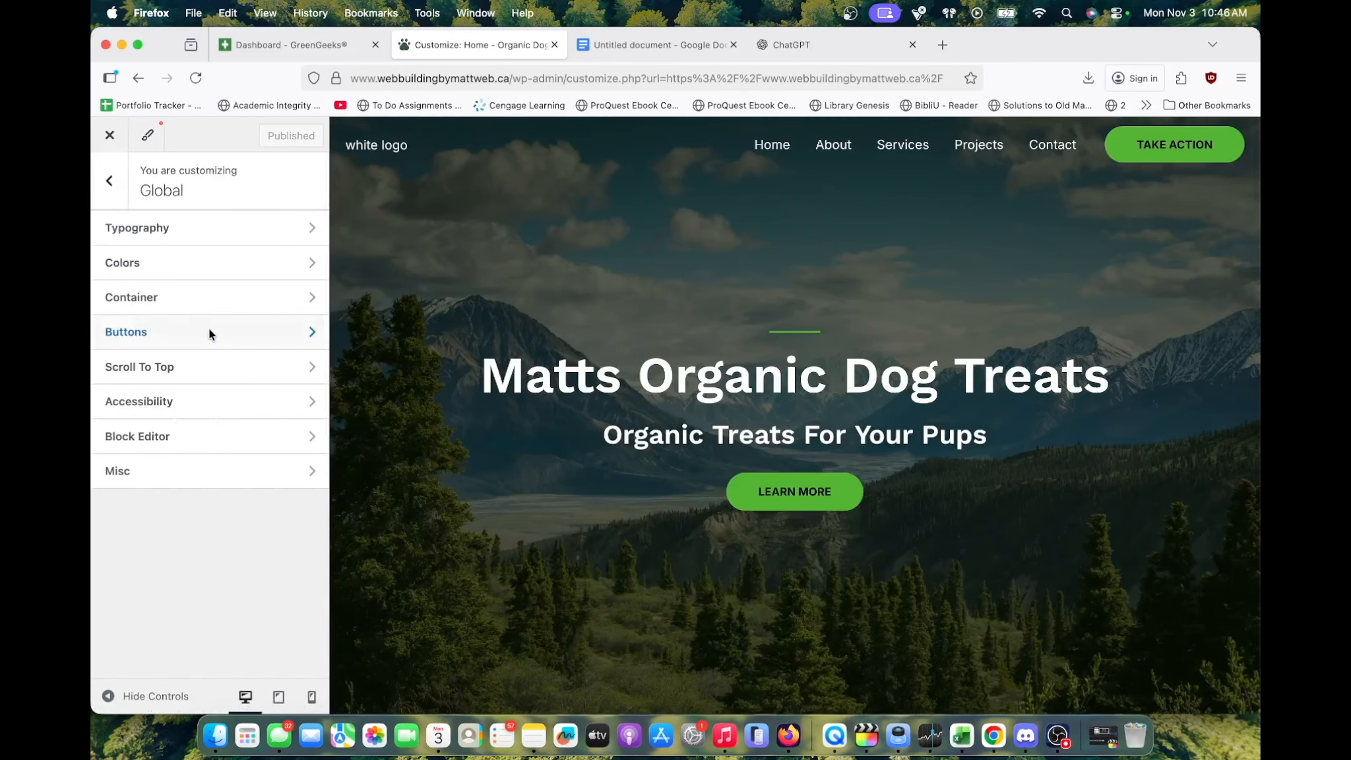
left_click(227, 228)
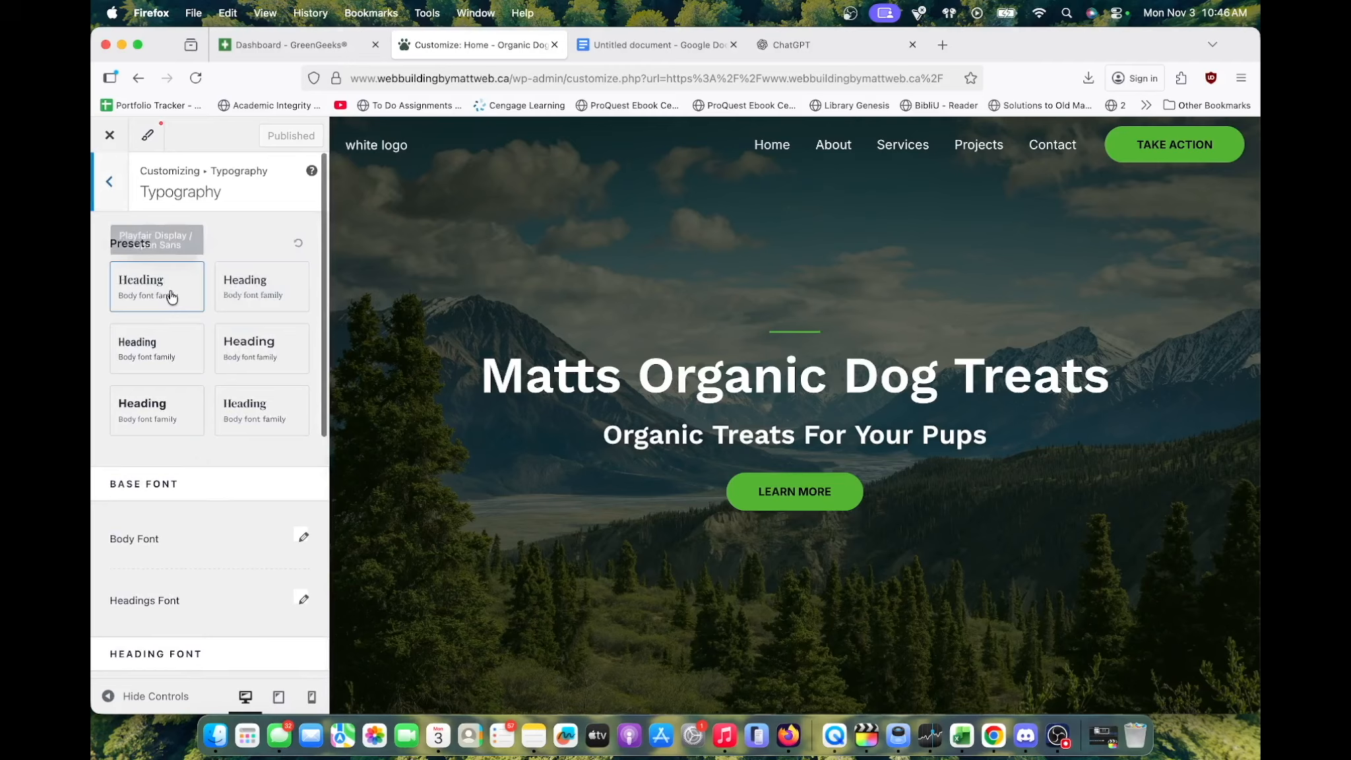
scroll(170, 291, "down", 6)
left_click(303, 297)
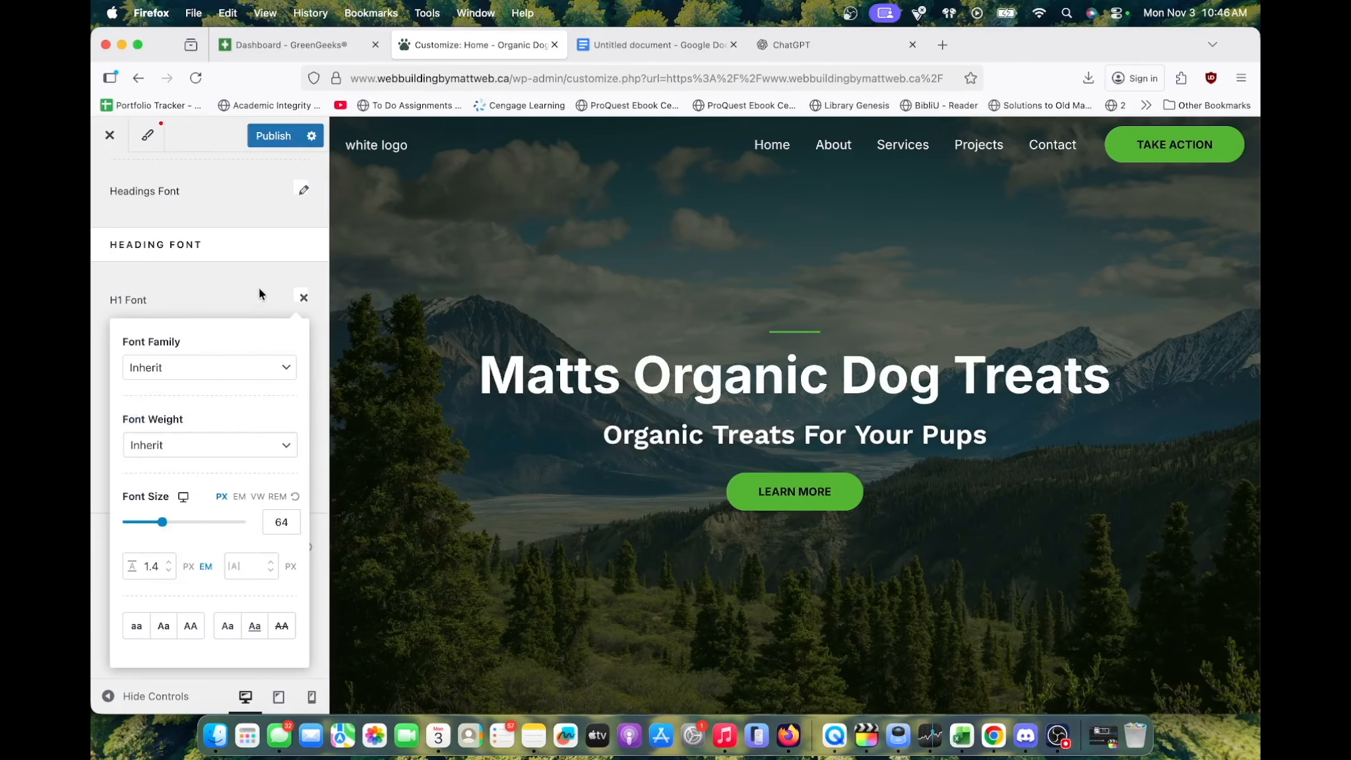
left_click(261, 284)
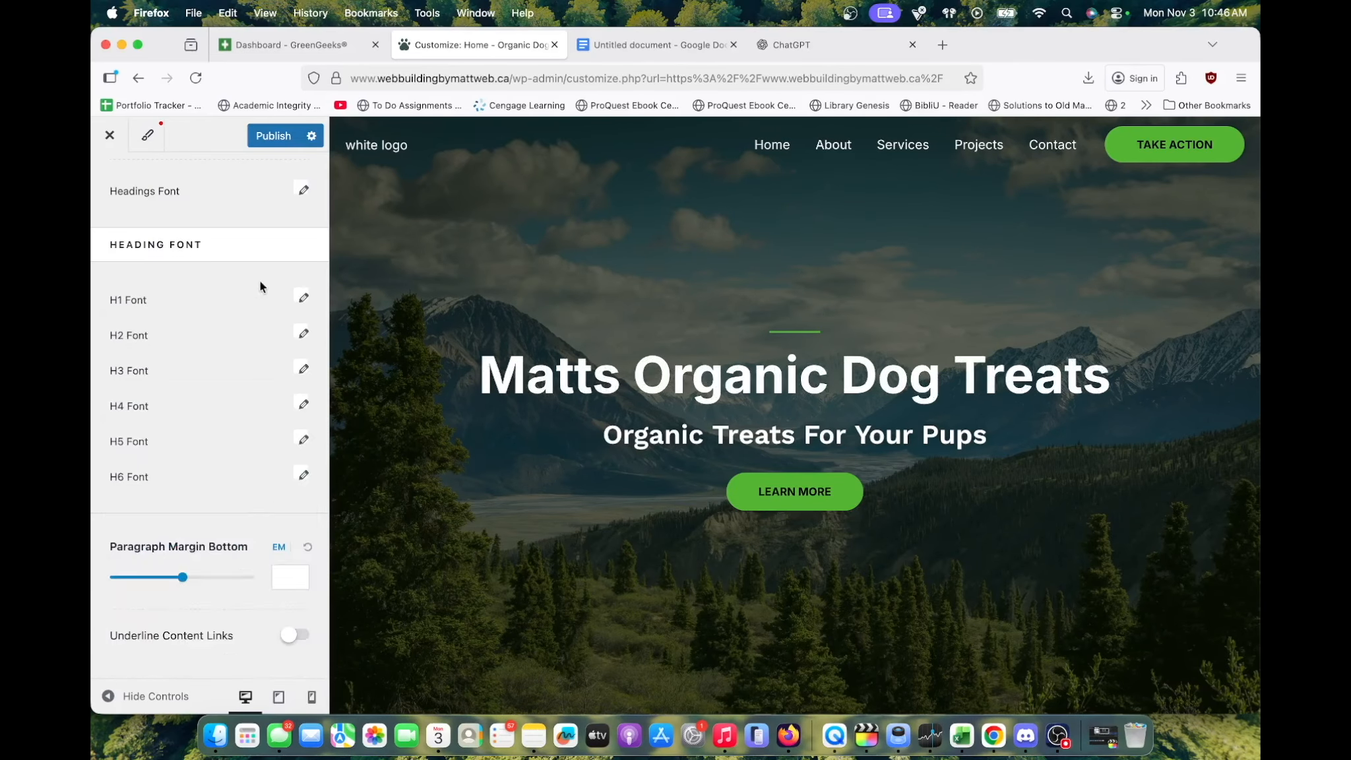
left_click(304, 300)
left_click(253, 380)
scroll(245, 514, "down", 5)
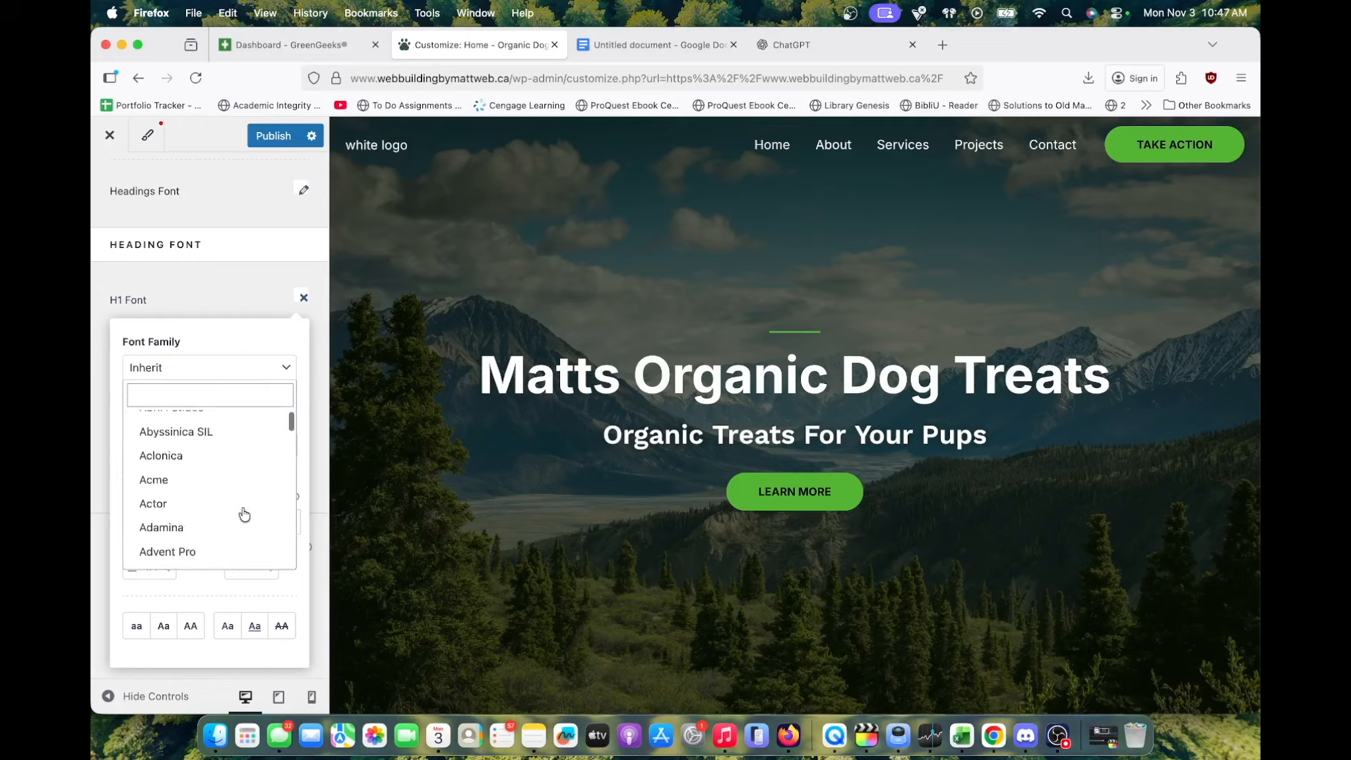
scroll(244, 514, "down", 10)
left_click(233, 496)
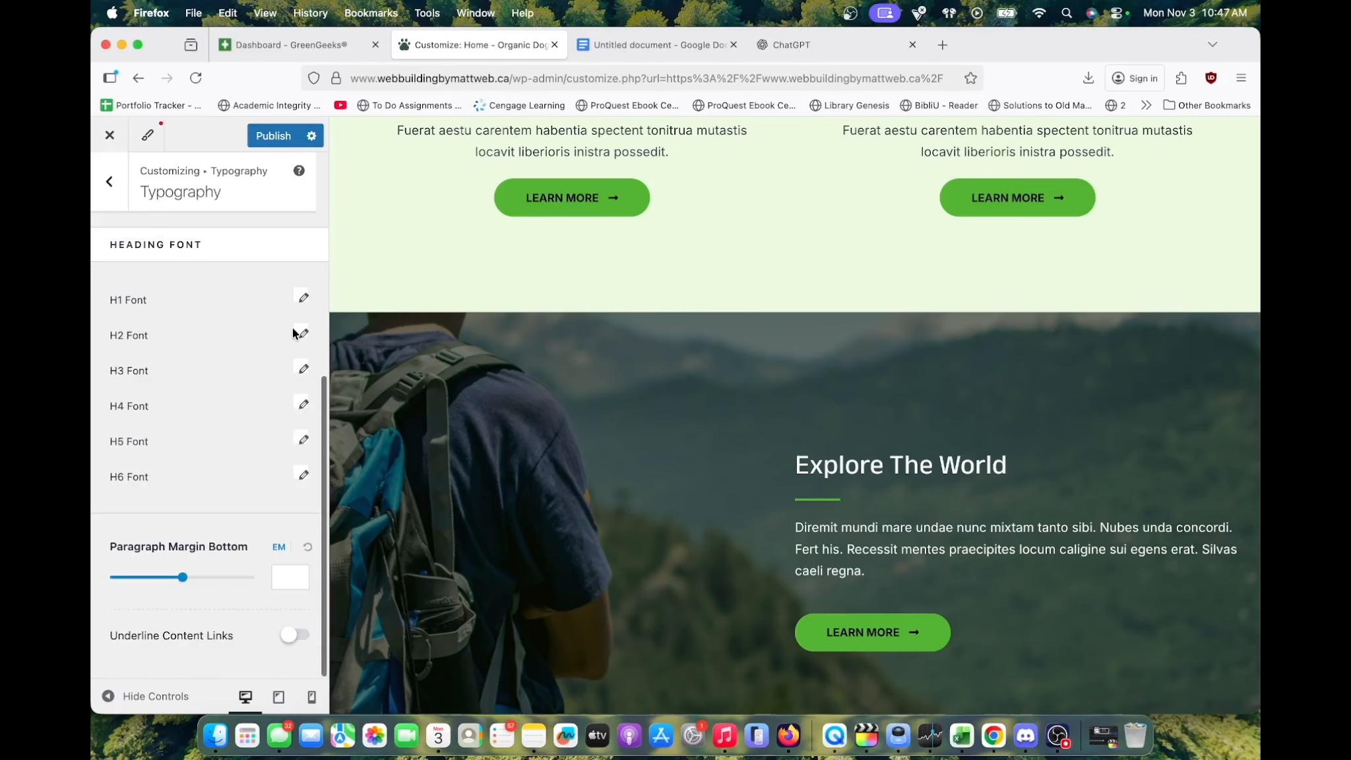
Try the Asul and Birthstone font families on the H2 headings
left_click(302, 334)
left_click(263, 480)
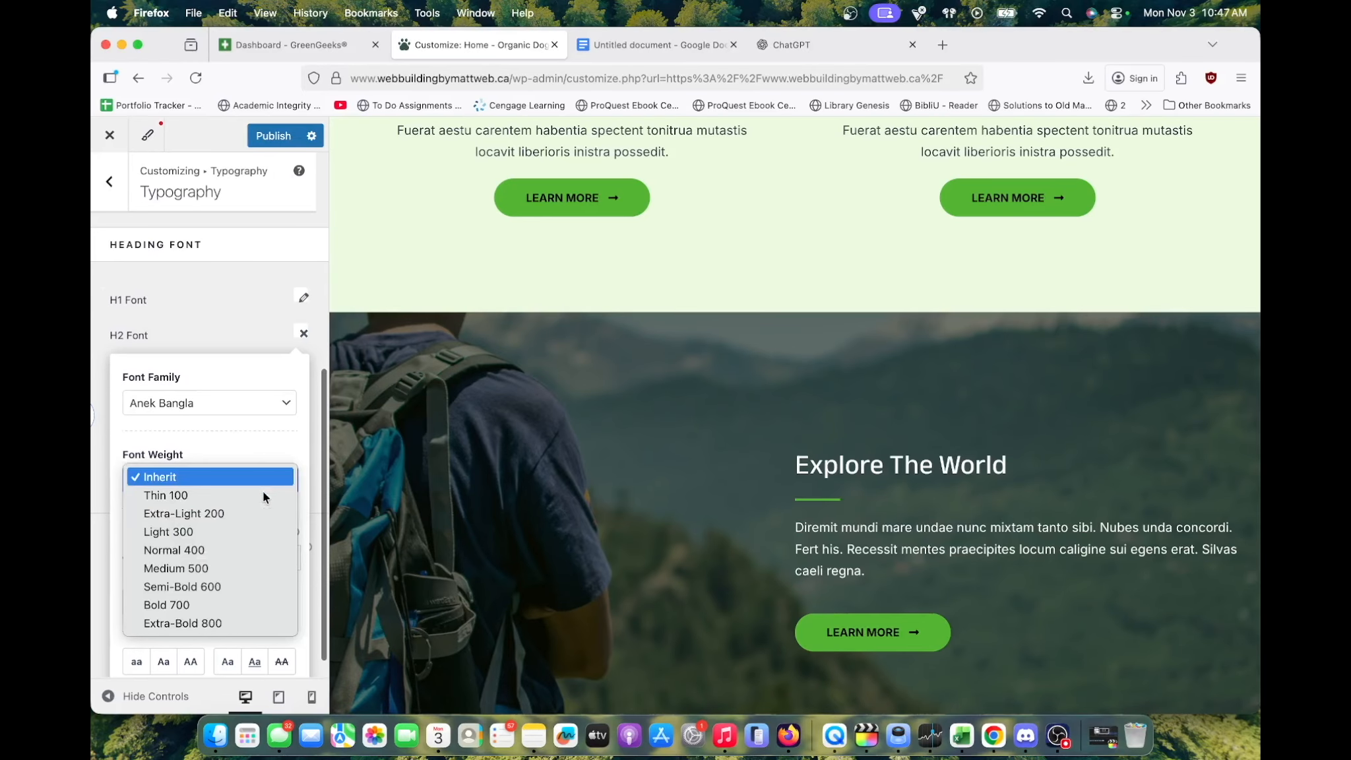
left_click(239, 404)
left_click(241, 403)
scroll(243, 521, "down", 10)
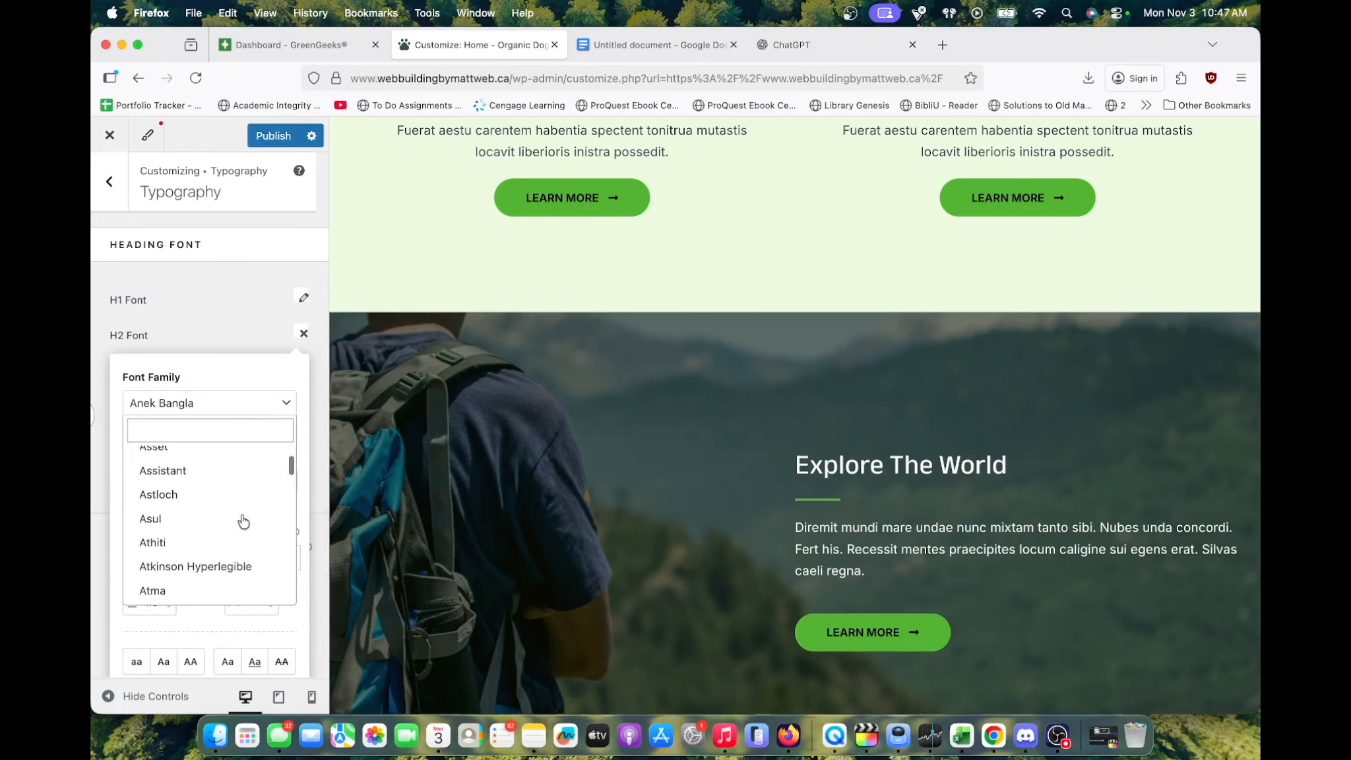
left_click(239, 525)
left_click(239, 403)
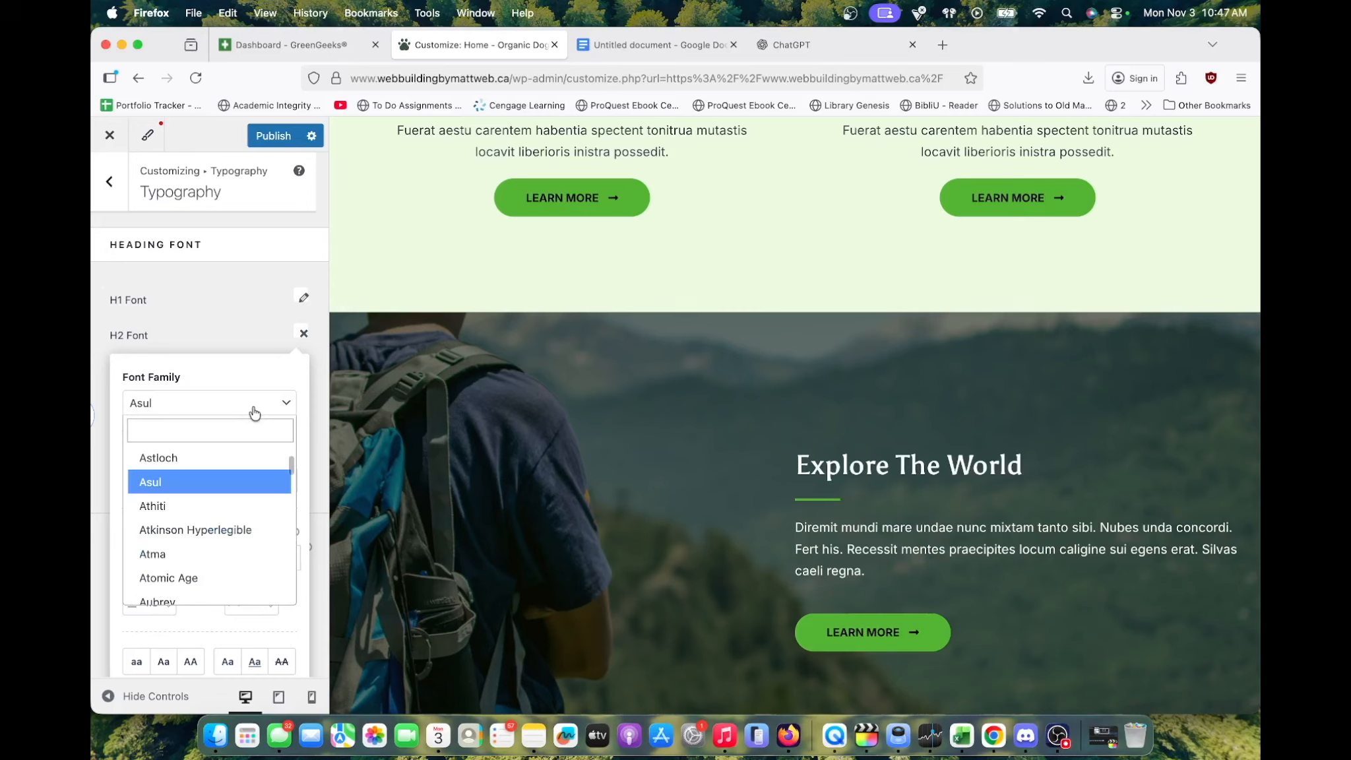
scroll(238, 521, "down", 15)
left_click(230, 488)
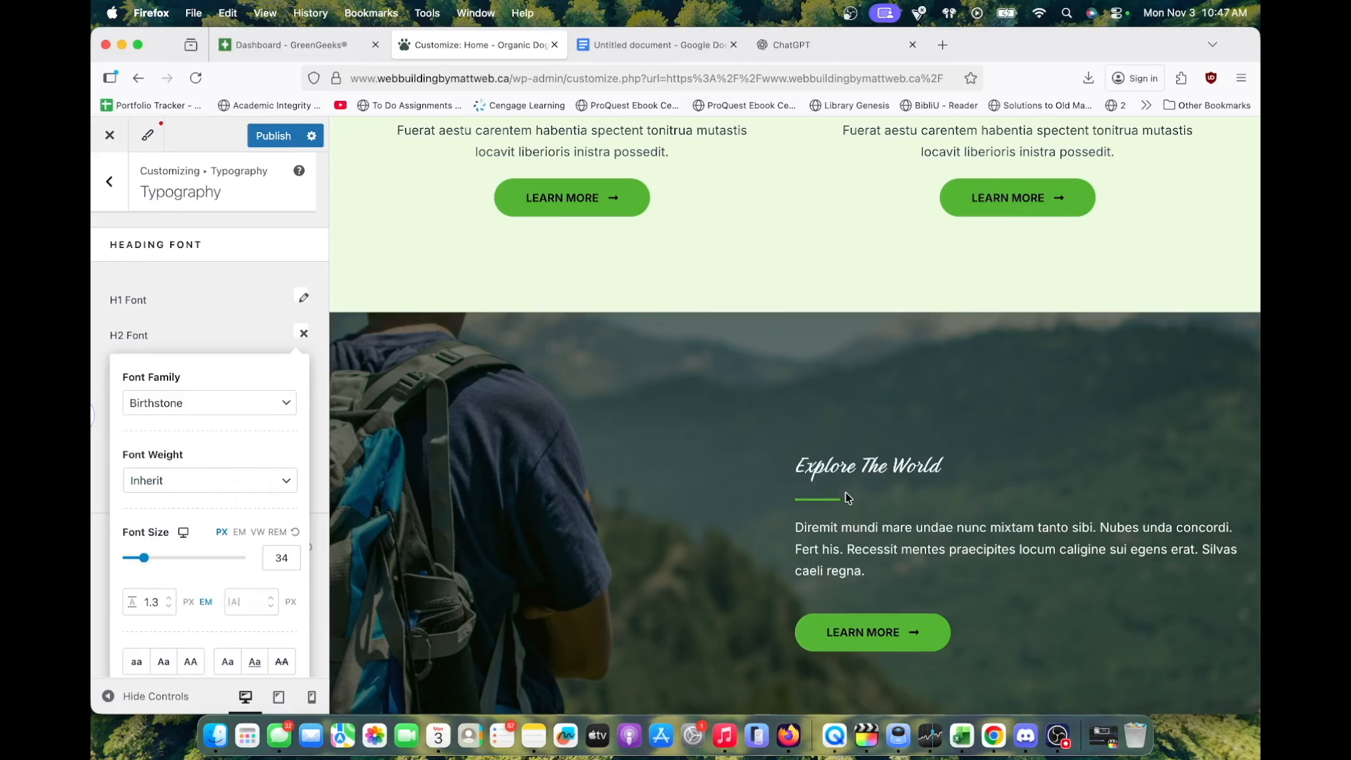
Open the global colors and try the Style 2, Style 4, Style 3 and Style 1 palettes on the home page
scroll(846, 492, "up", 10)
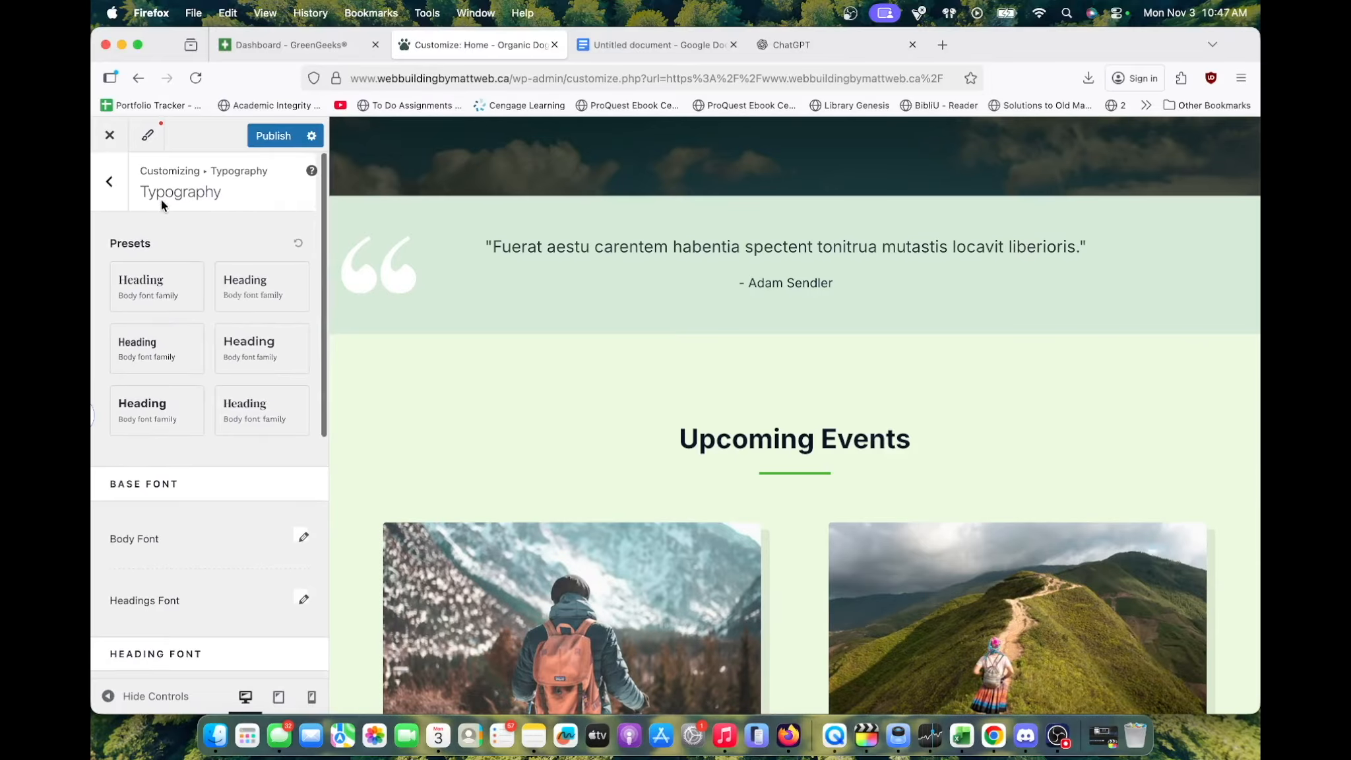
left_click(115, 193)
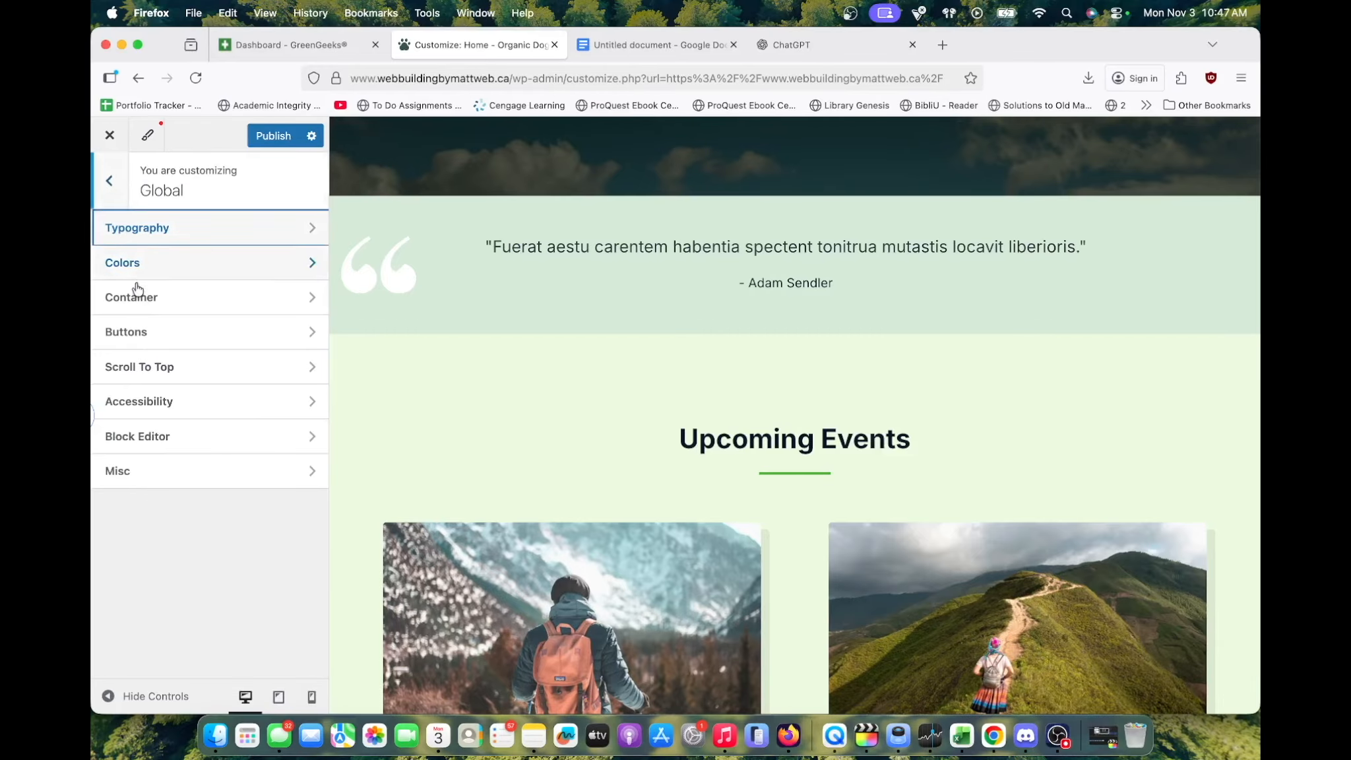
left_click(169, 262)
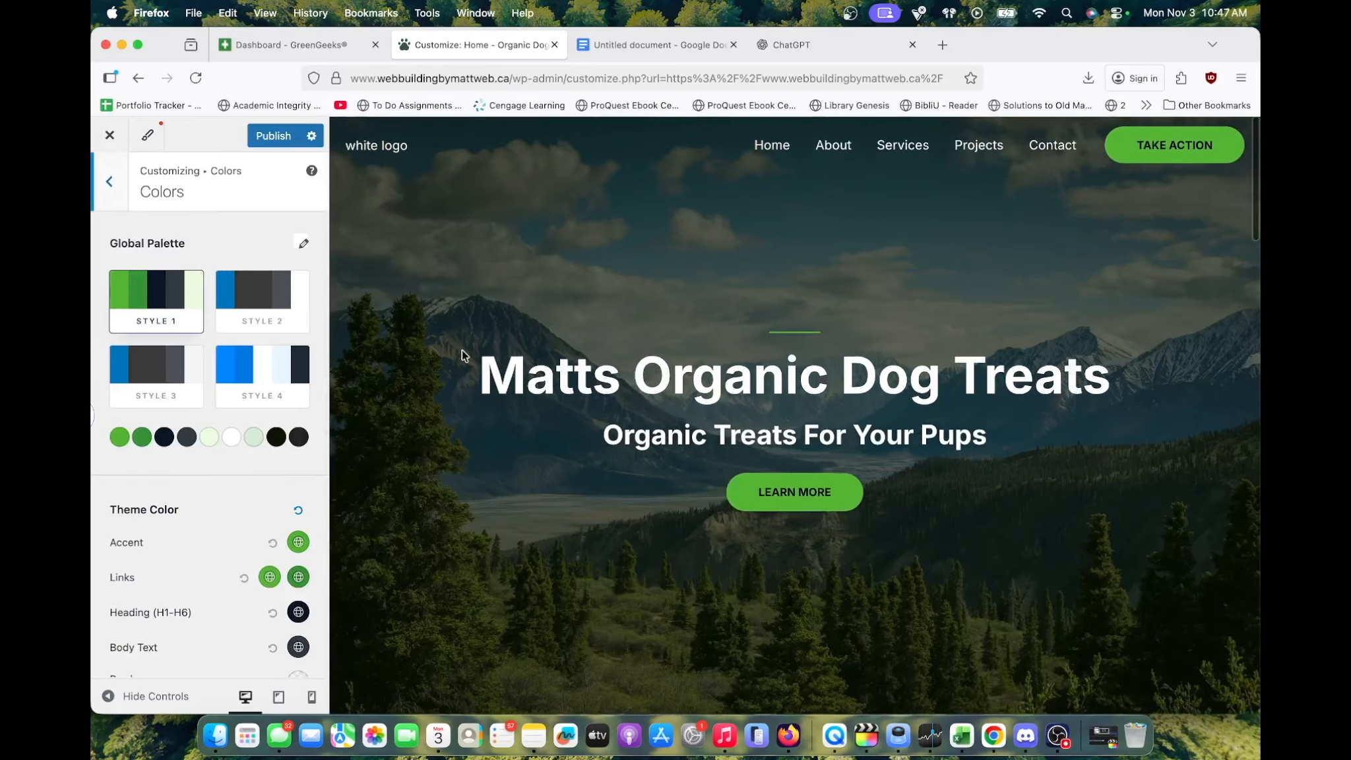
left_click(267, 298)
scroll(503, 482, "down", 10)
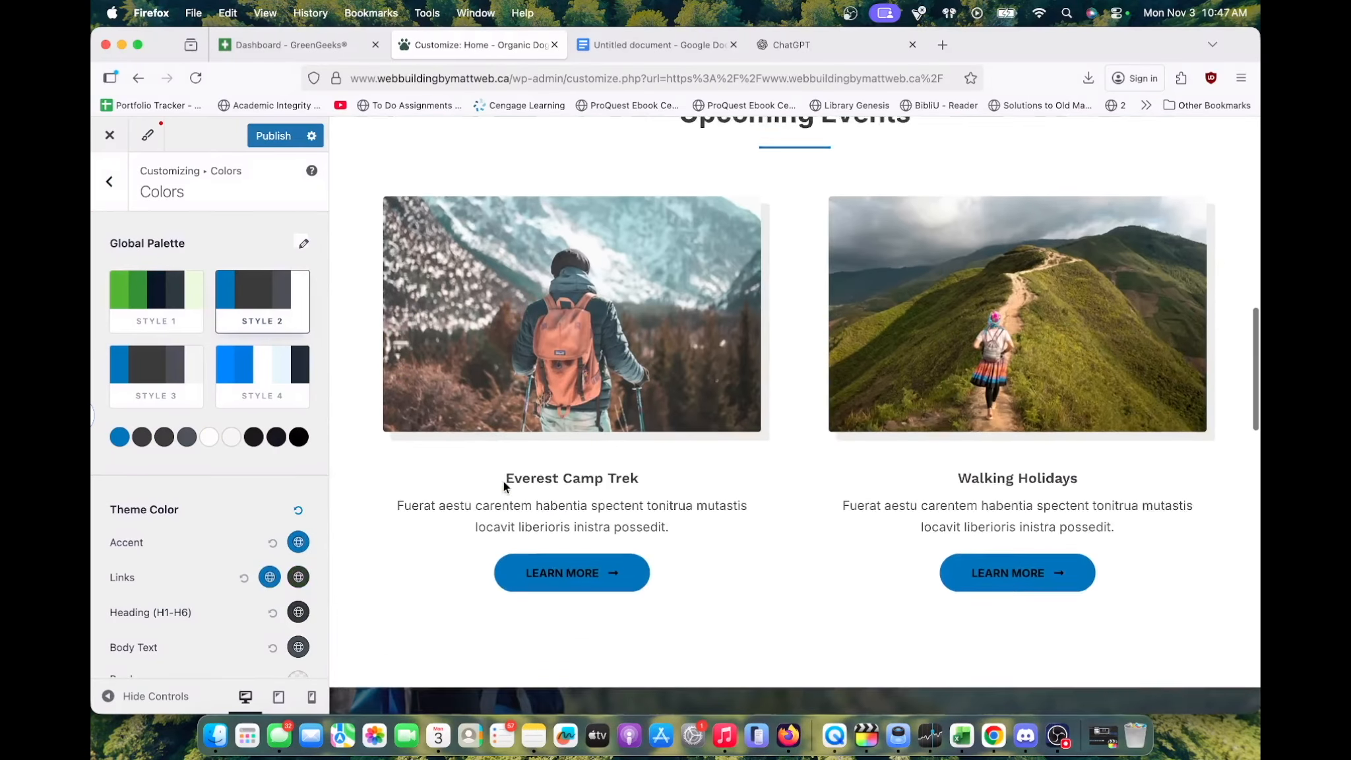
scroll(503, 481, "down", 2)
left_click(263, 393)
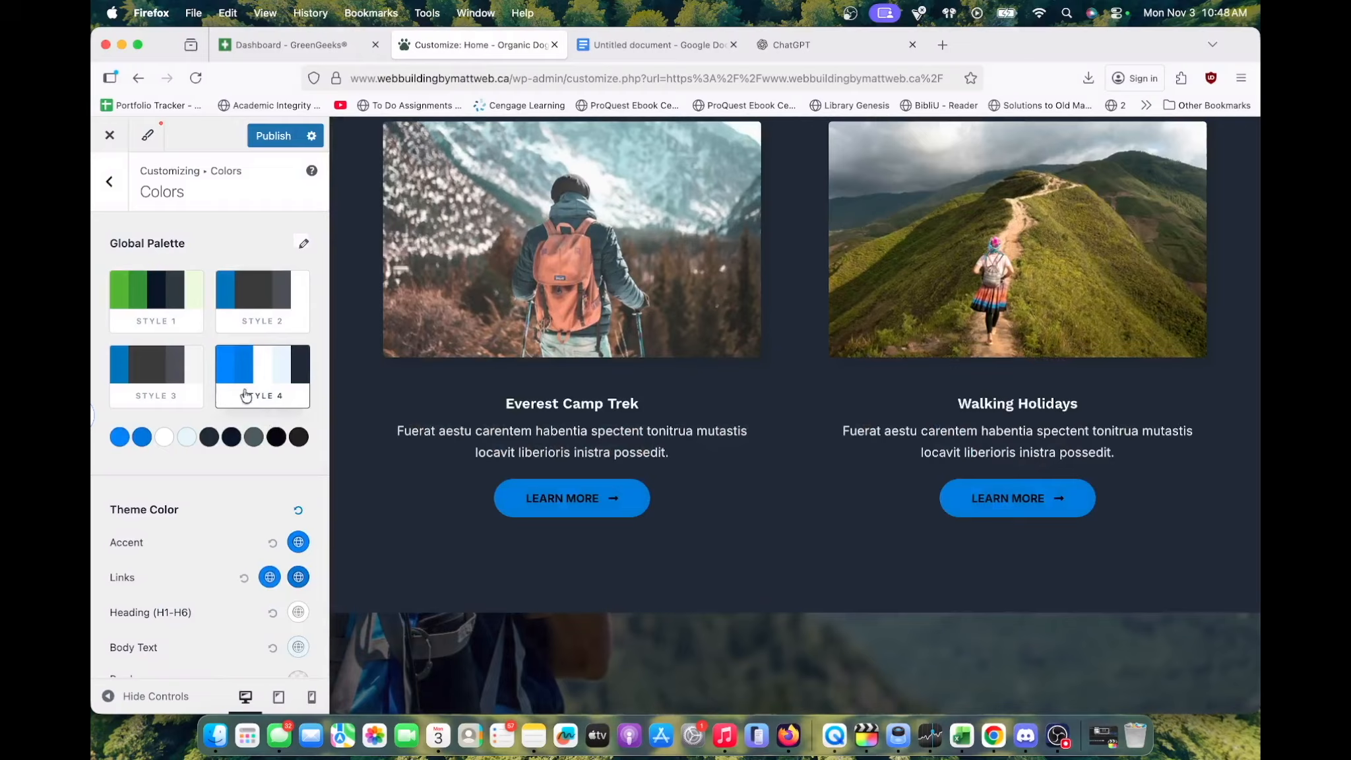
left_click(159, 382)
left_click(152, 304)
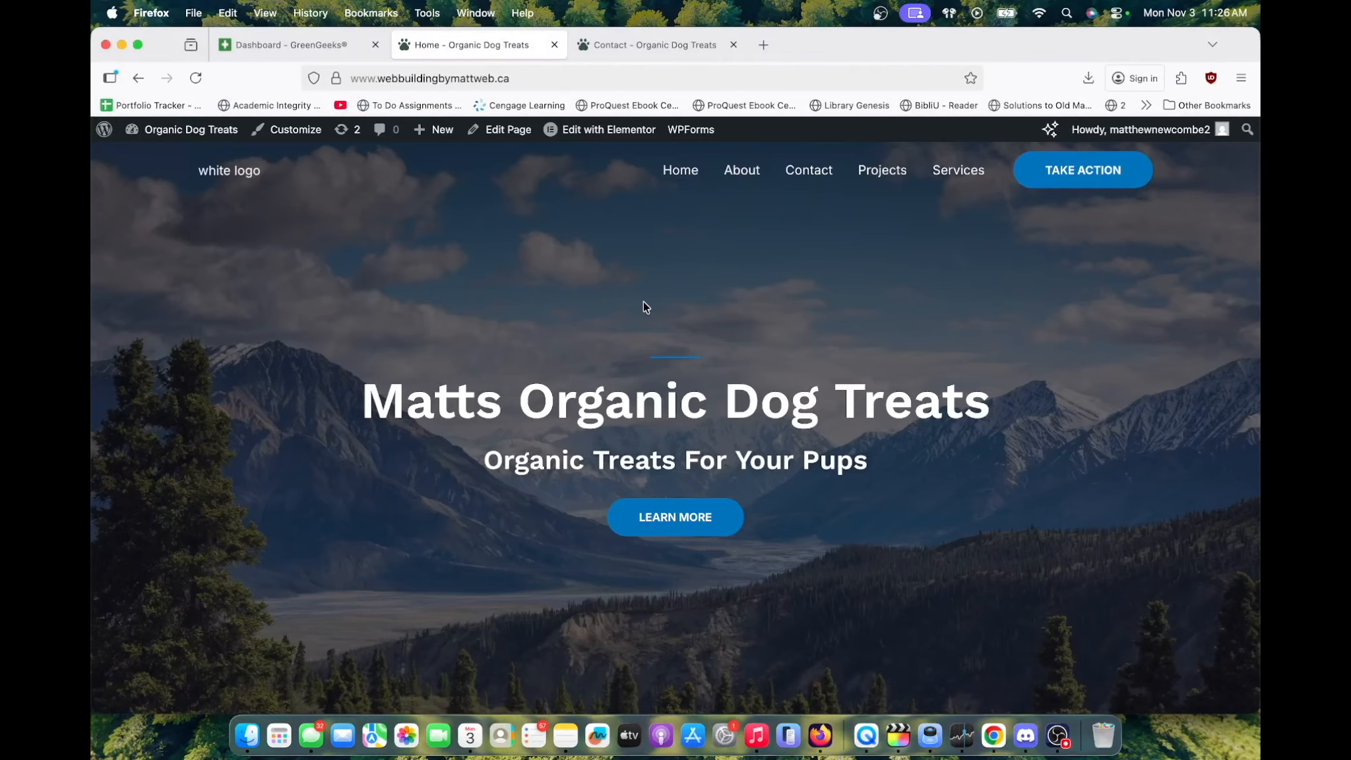
Open the site's pages list in the WordPress admin and start a new page
left_click(104, 135)
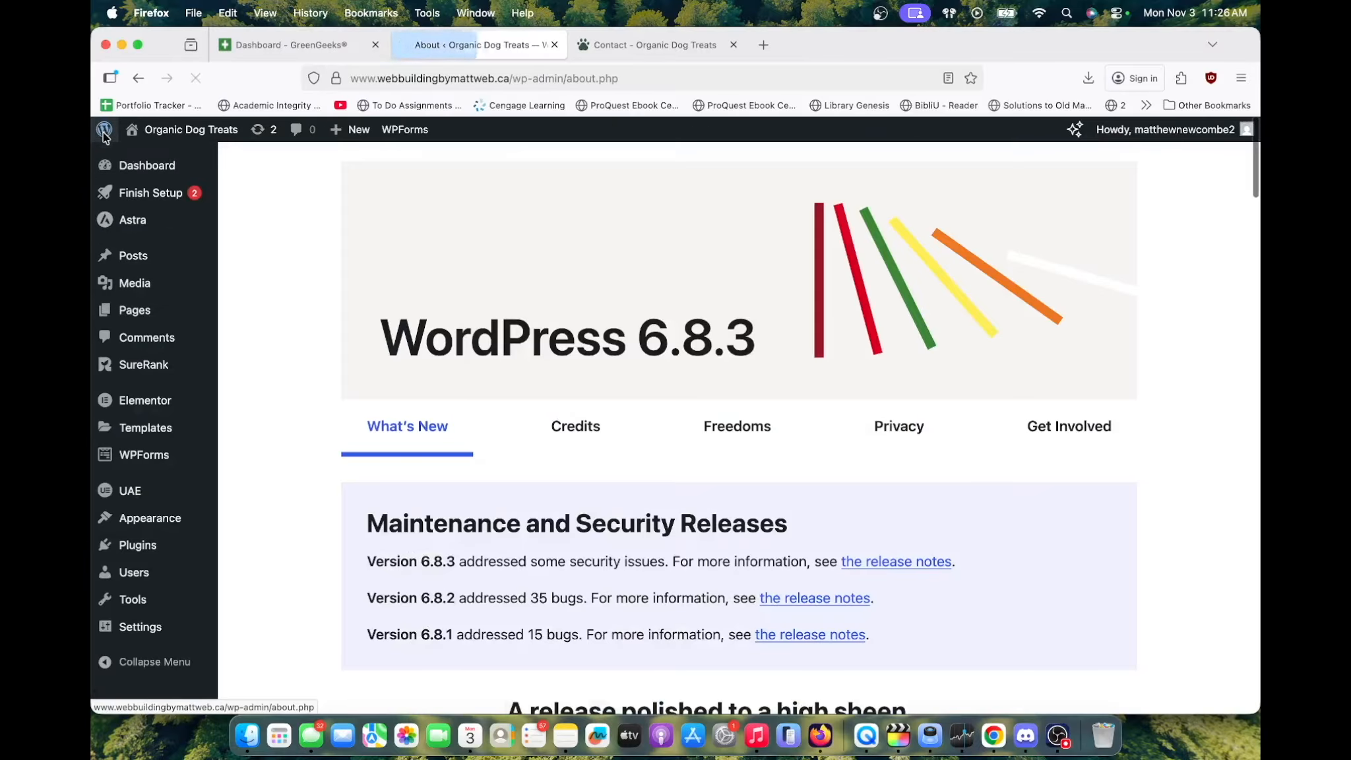
mouse_move(139, 315)
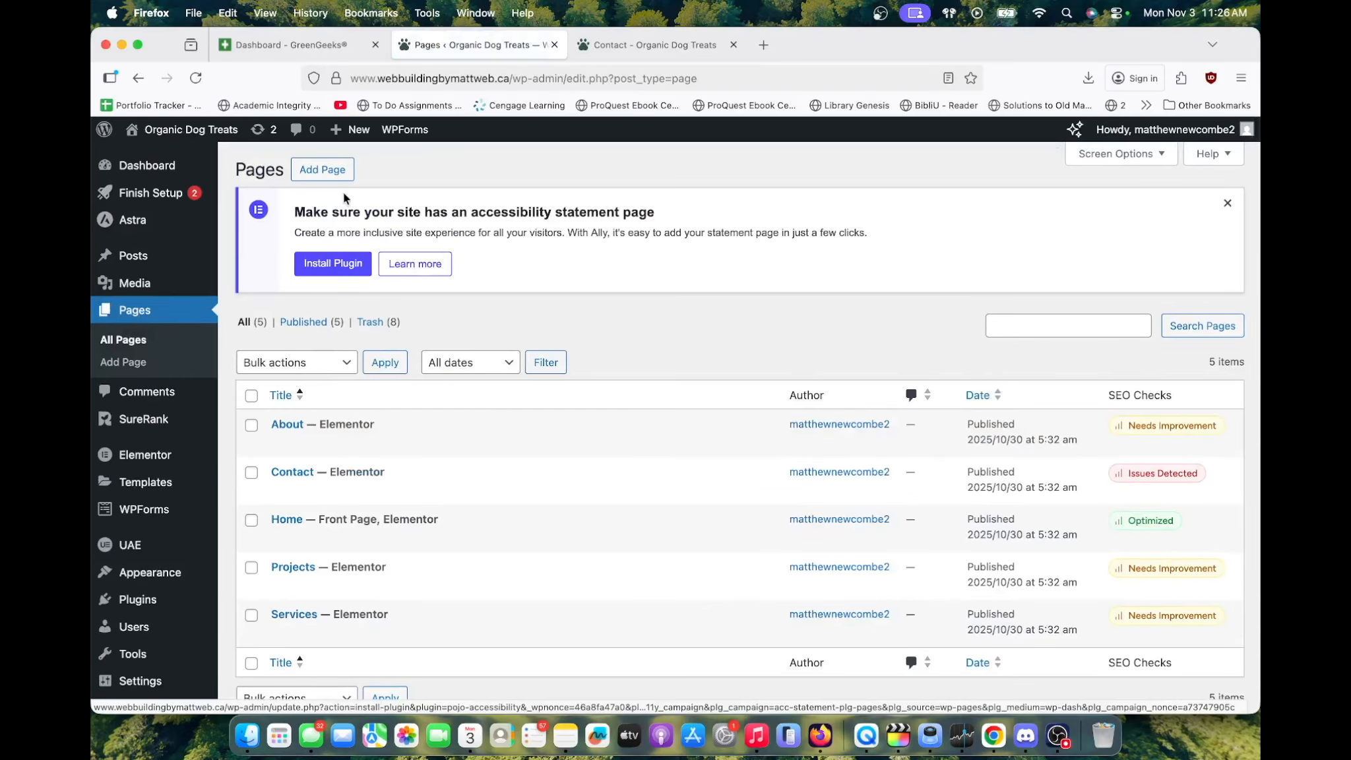
left_click(335, 171)
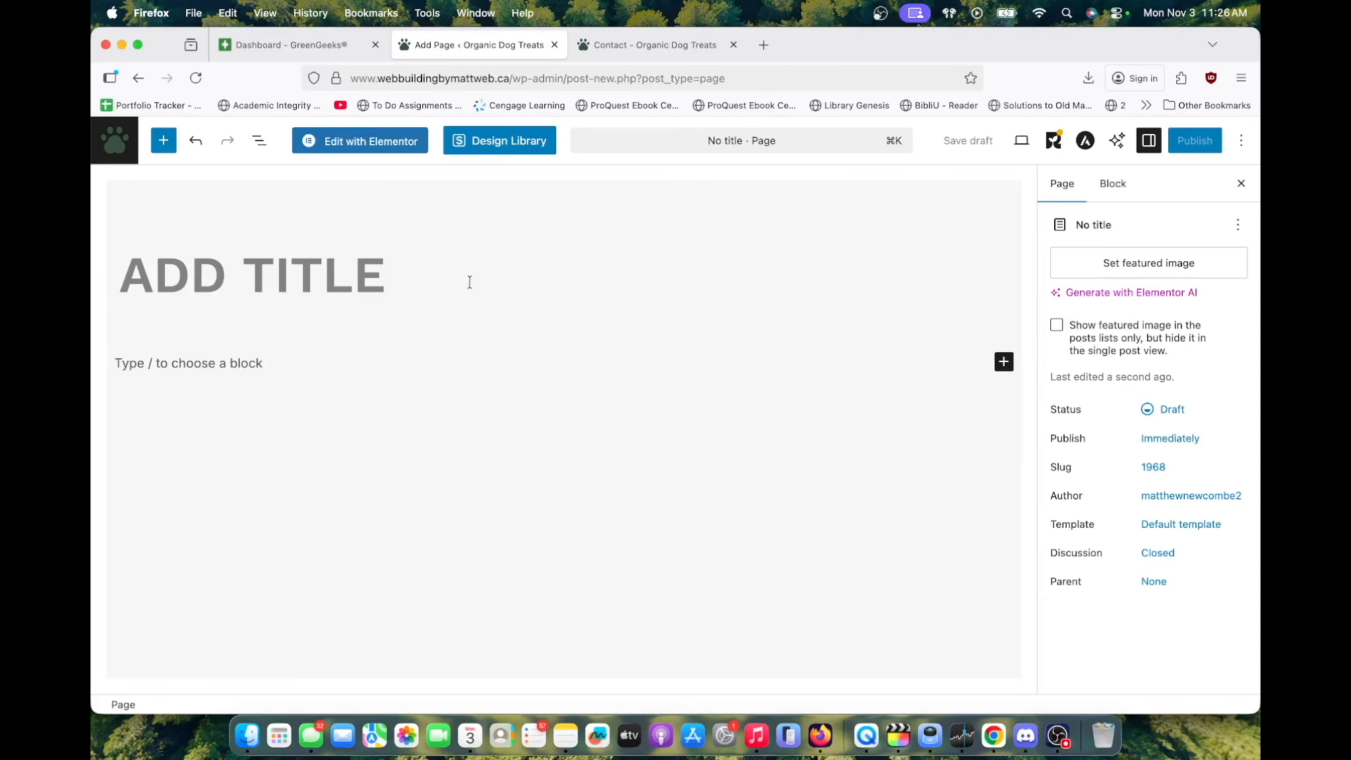
Rename the new page "Get in Touch" and save the name
left_click(1238, 225)
left_click(1157, 301)
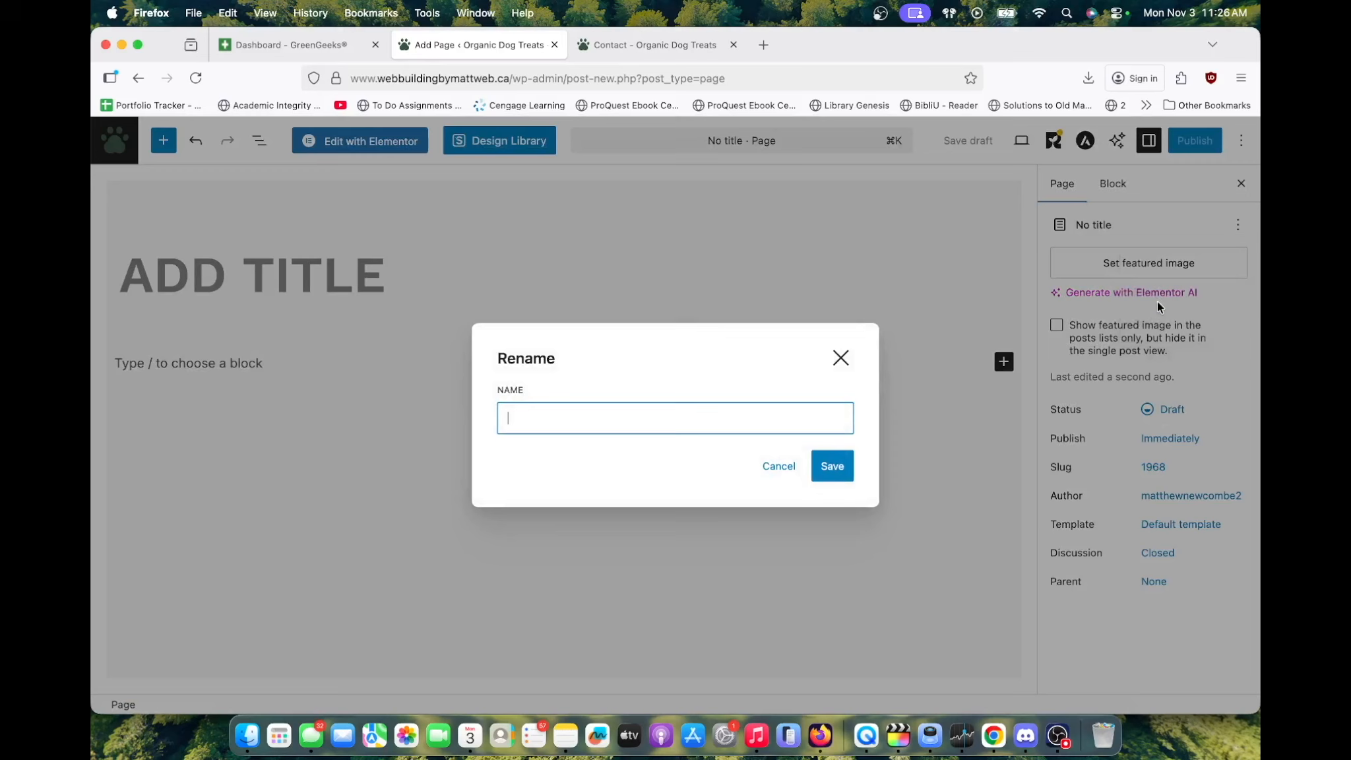
type("V")
key("BackSpace")
type("Ge")
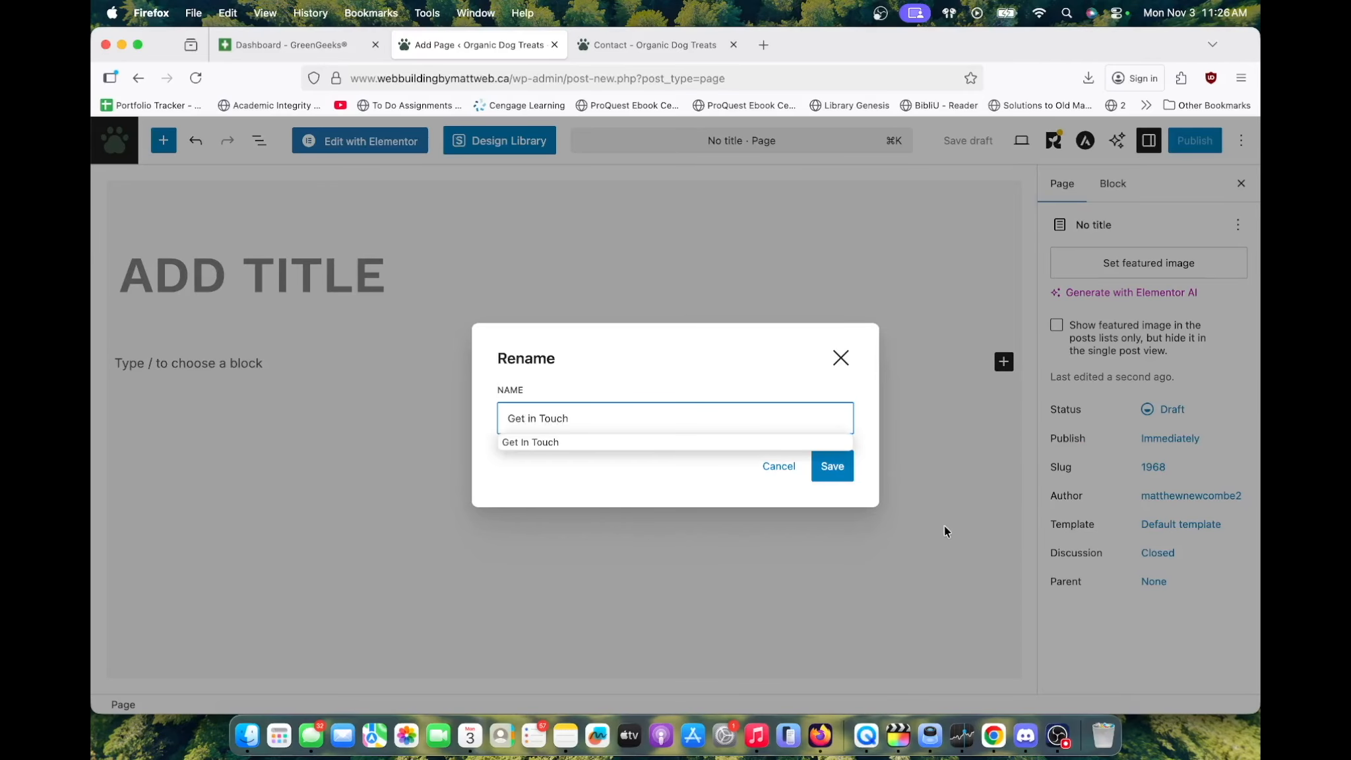
type("t in Touch")
left_click(849, 467)
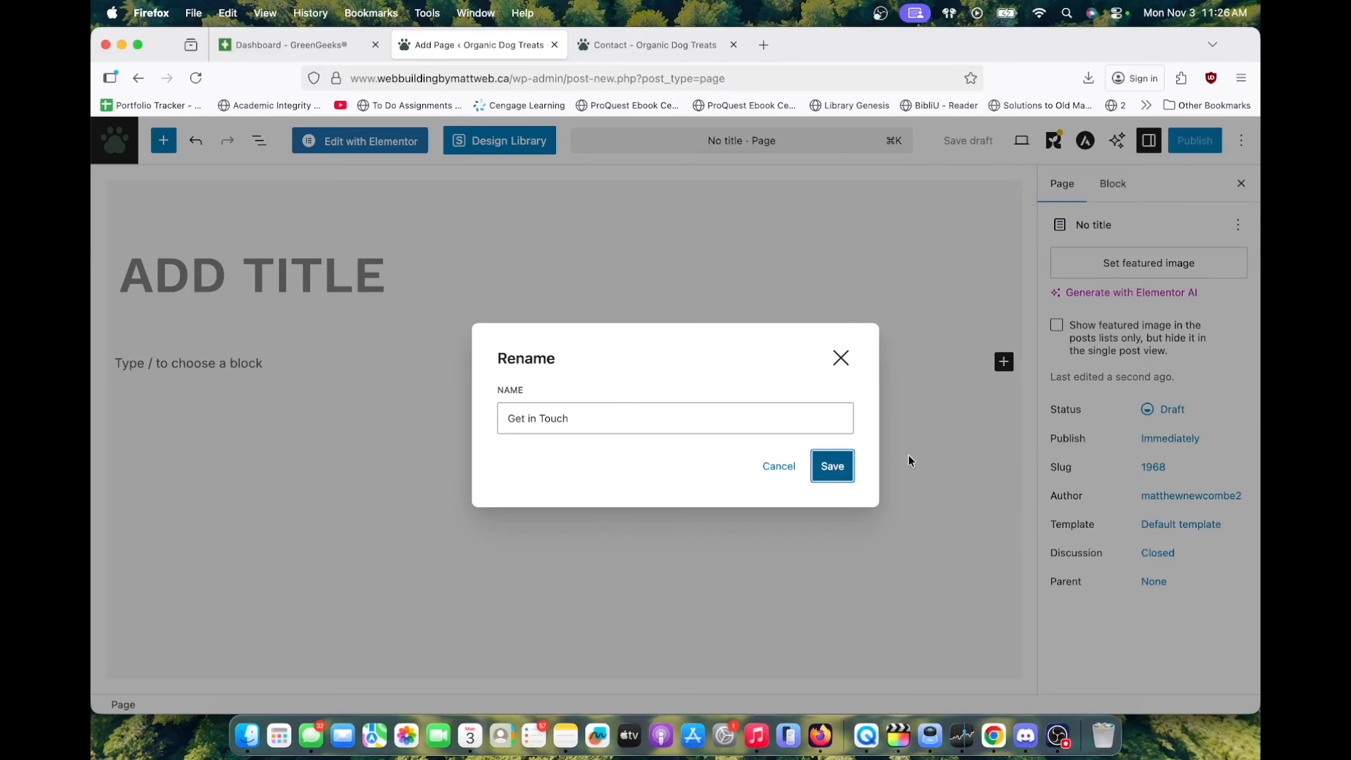
left_click(832, 465)
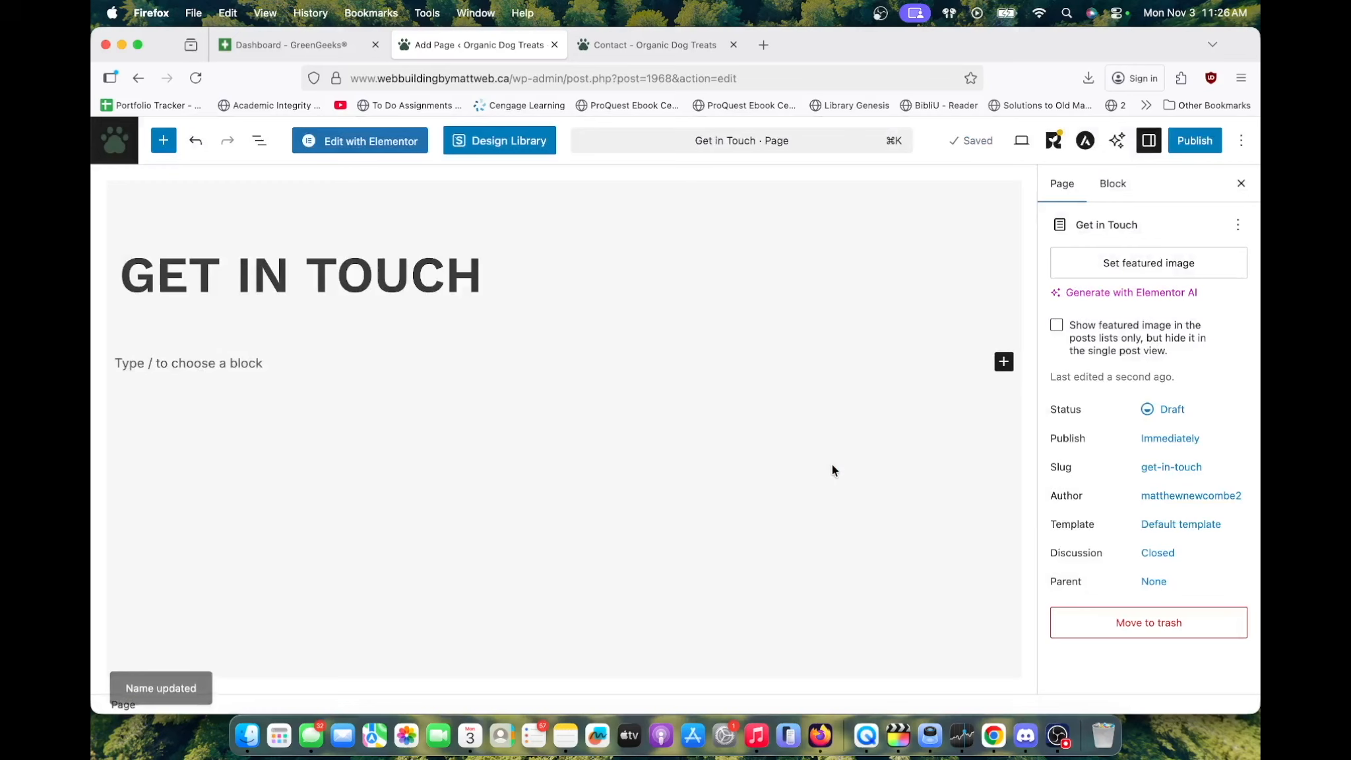
Publish the Get in Touch page and view it on the live site
left_click(1200, 140)
left_click(1202, 140)
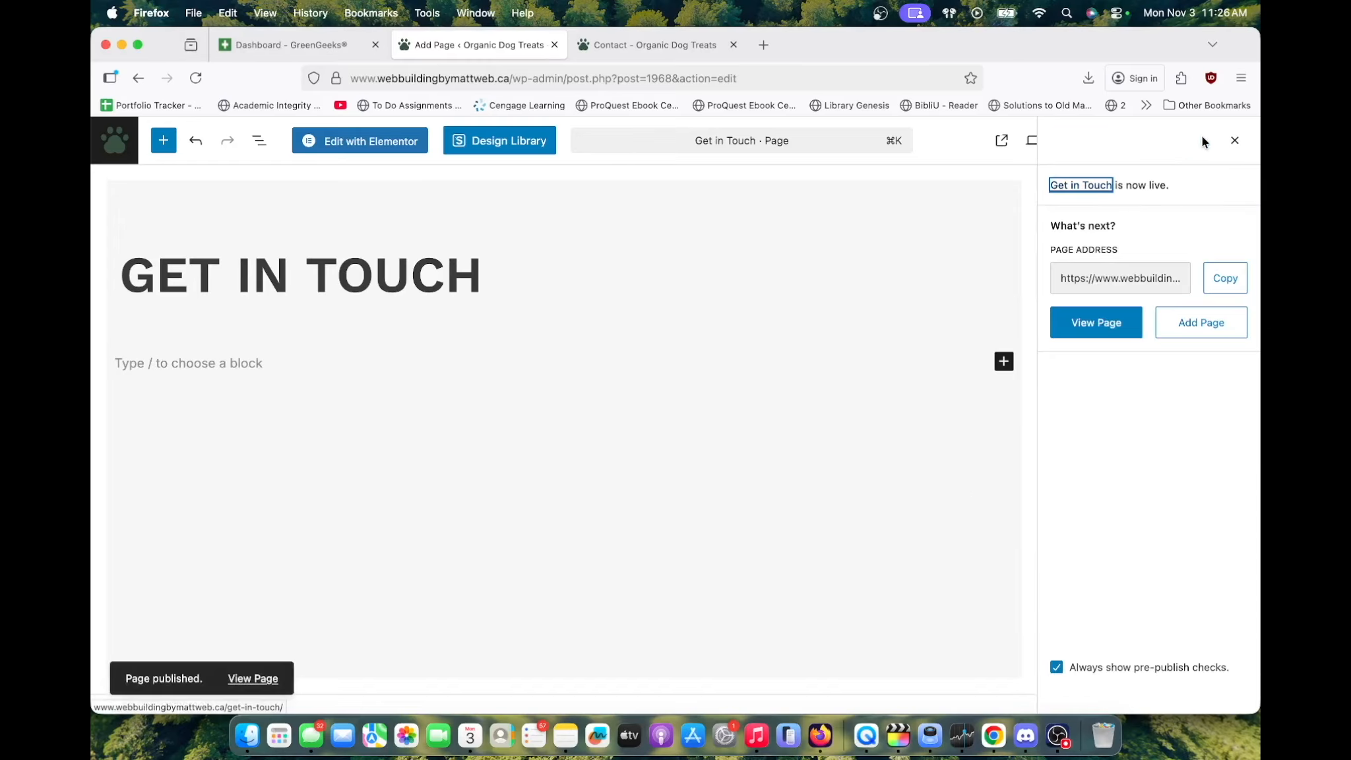
left_click(1086, 334)
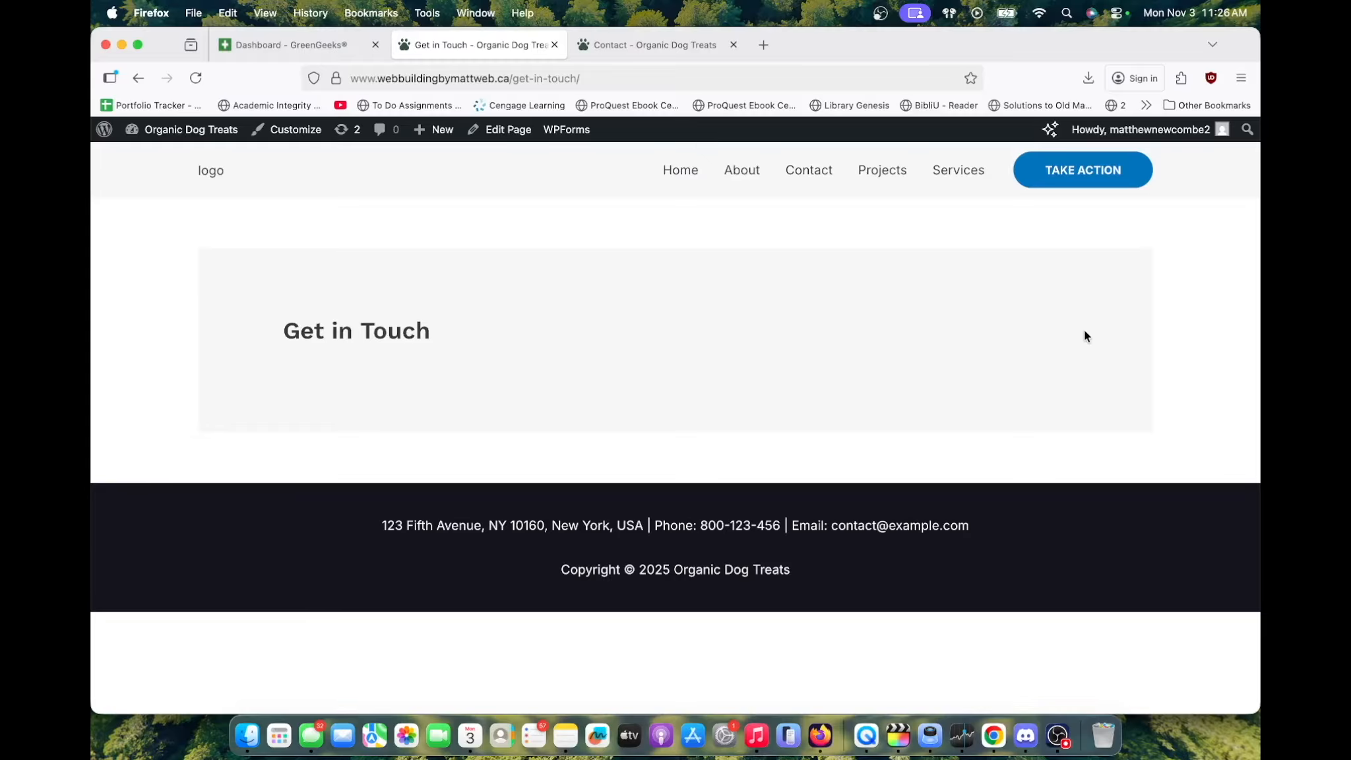
Return to the home page, open the primary menu in the theme customizer and add the Get in Touch page to it
left_click(682, 170)
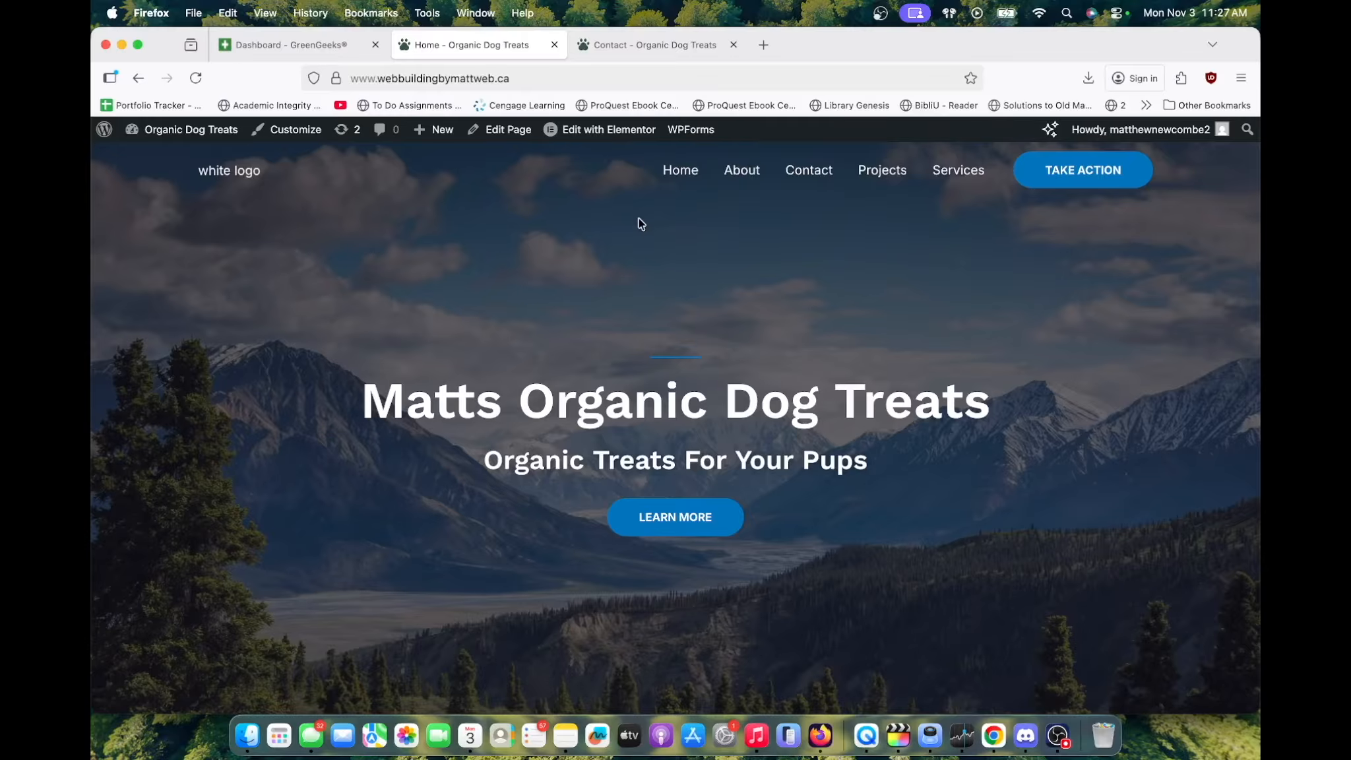
left_click(308, 144)
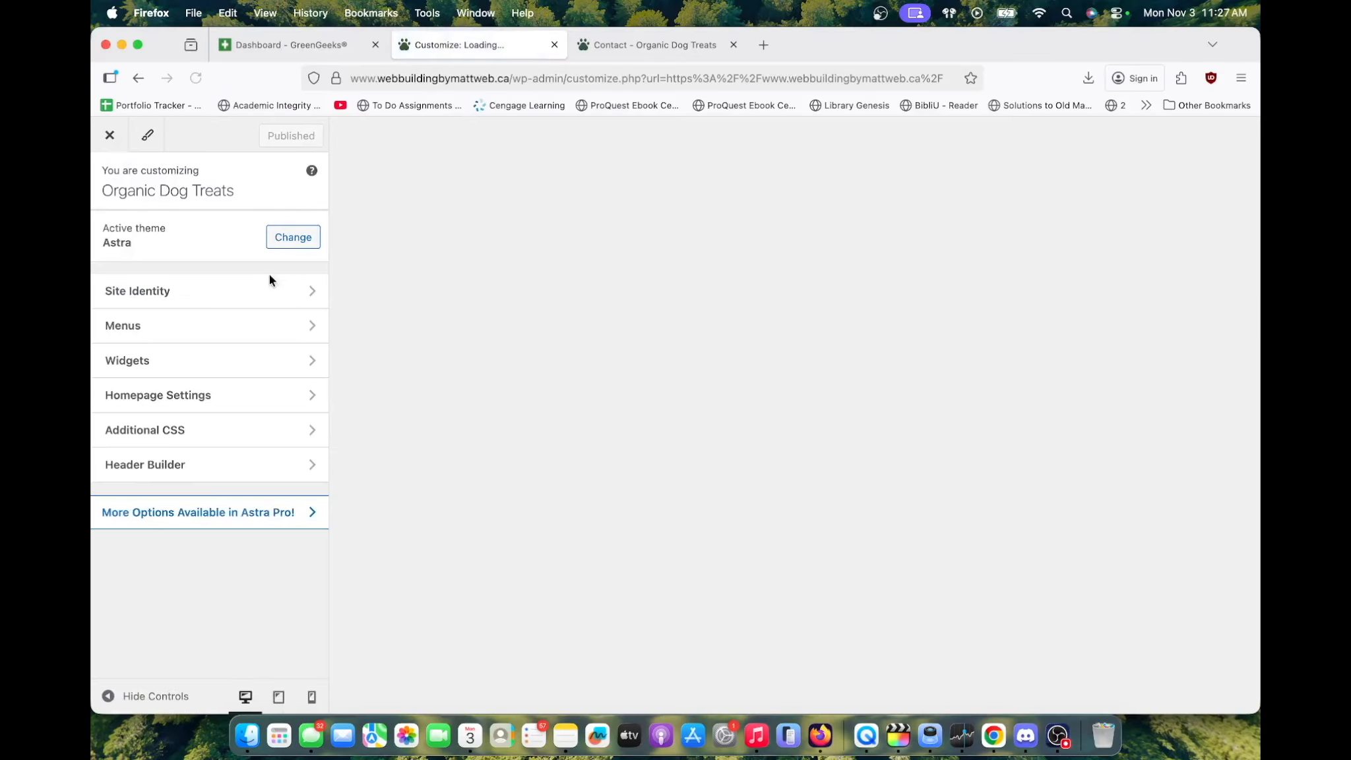
scroll(237, 356, "down", 2)
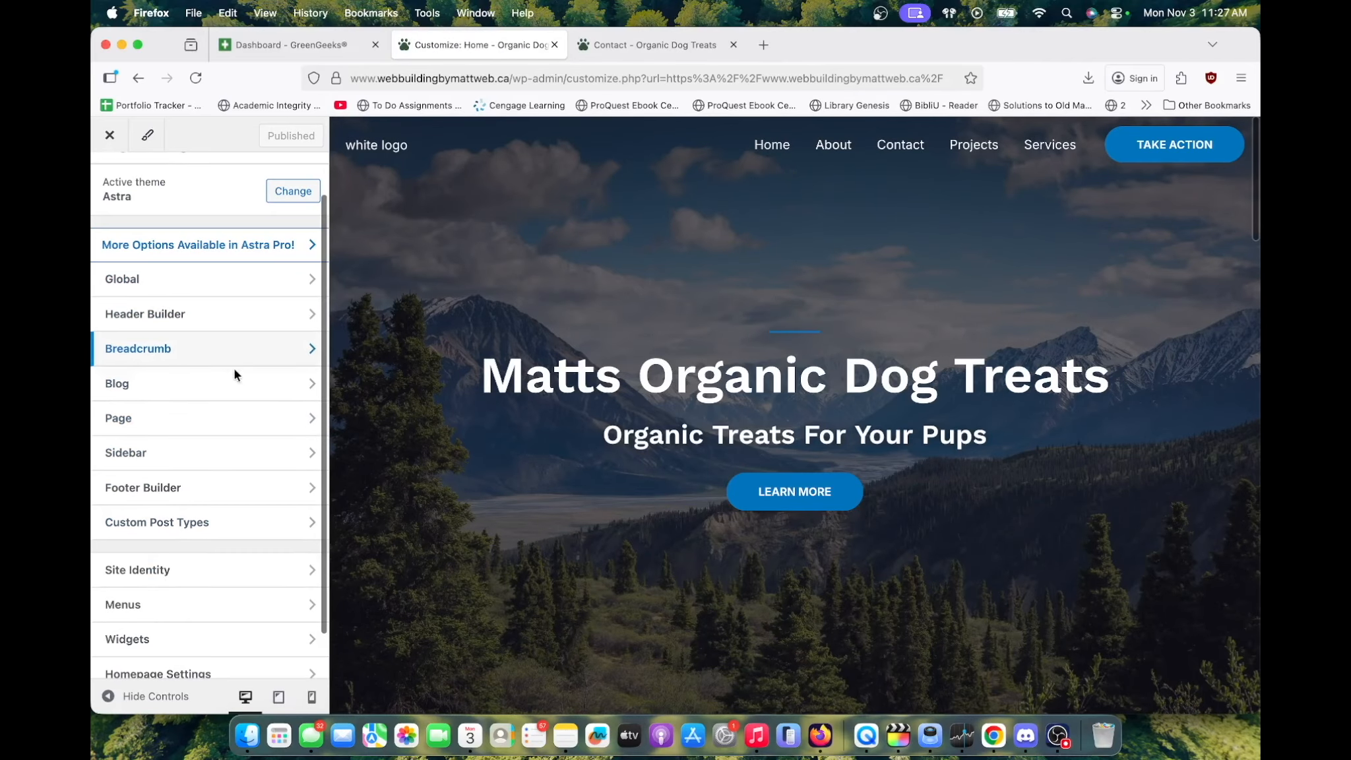
left_click(154, 603)
left_click(222, 269)
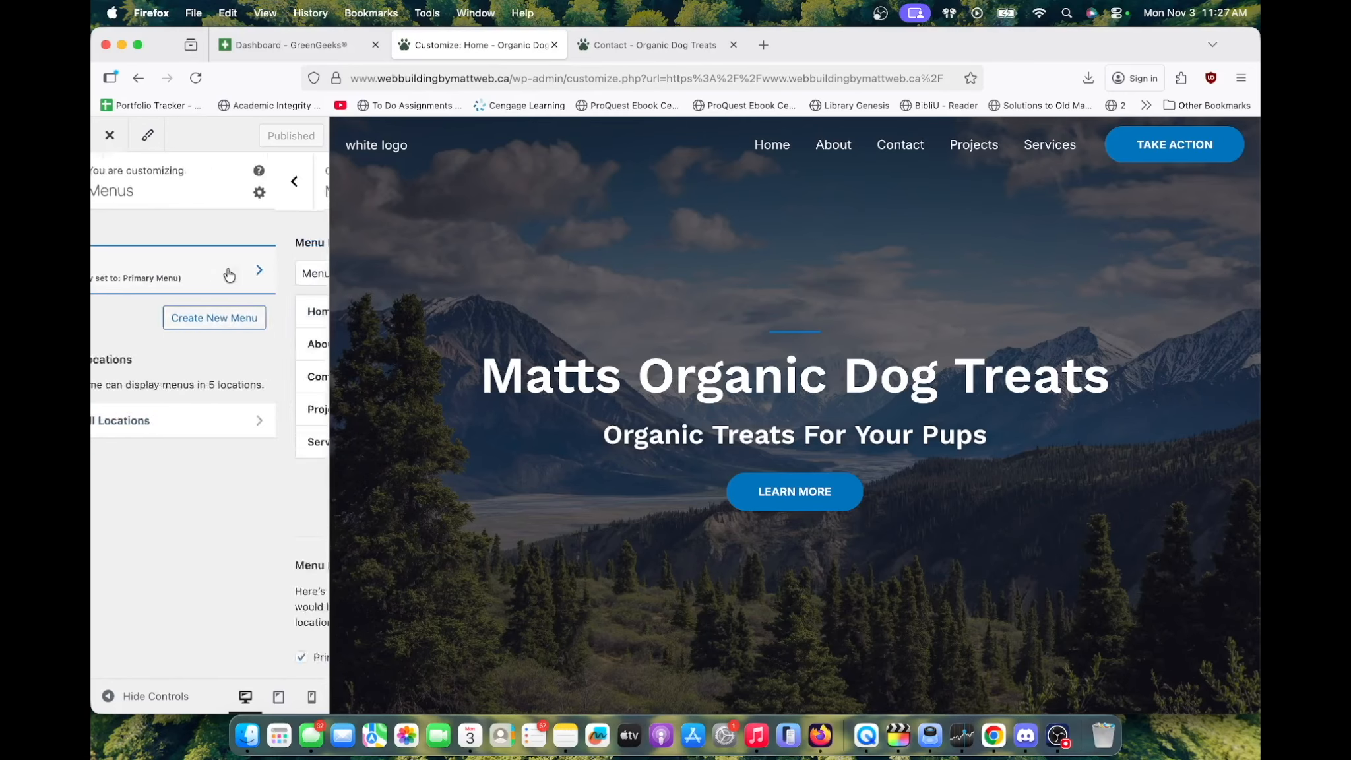
left_click(268, 494)
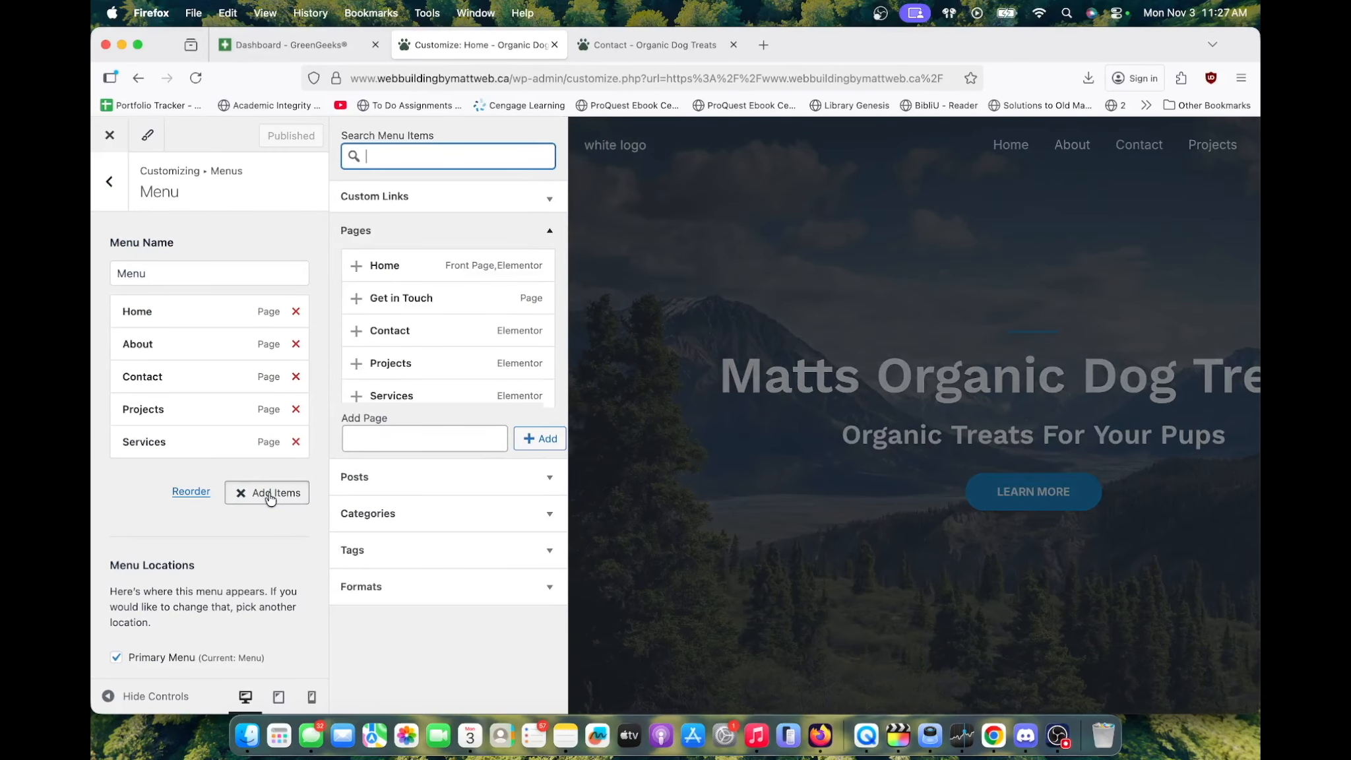
left_click(356, 291)
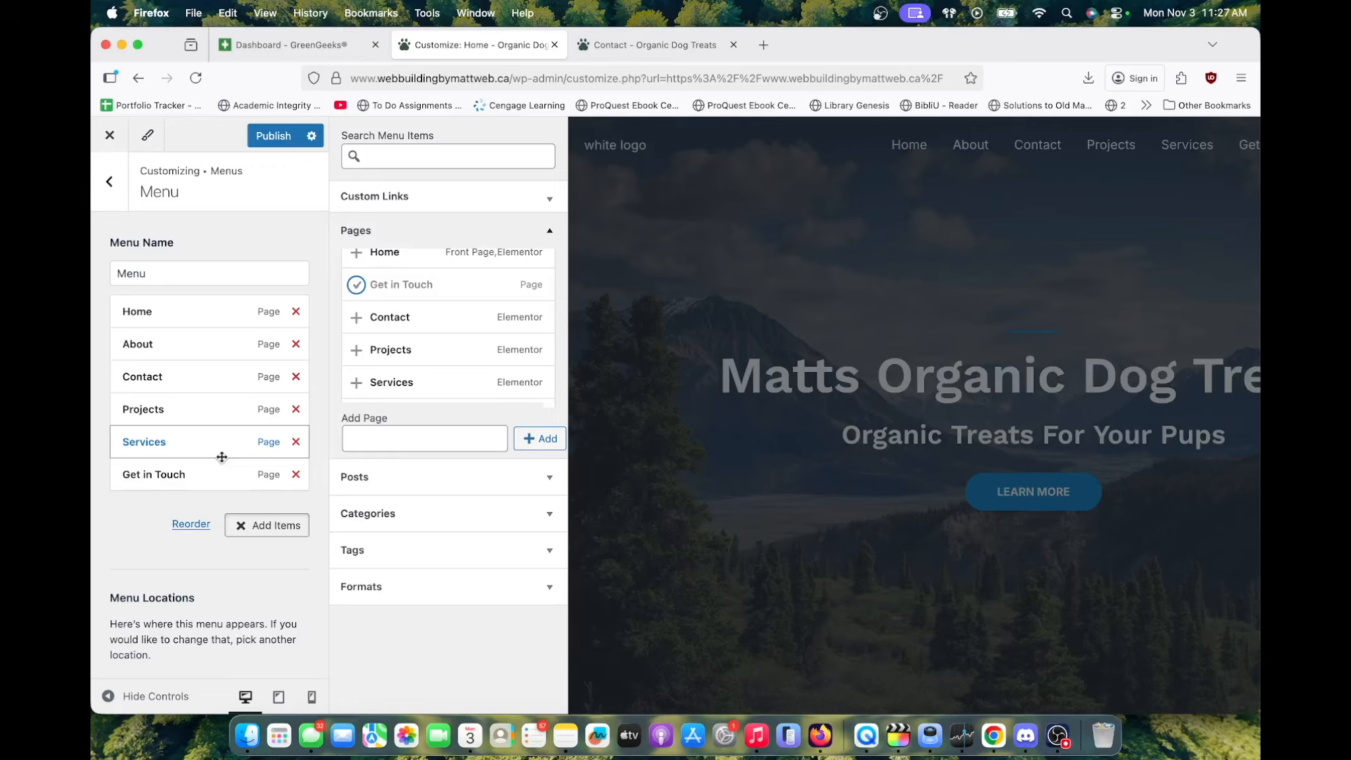
Remove the Services item from the primary menu and publish the menu changes
left_click(295, 409)
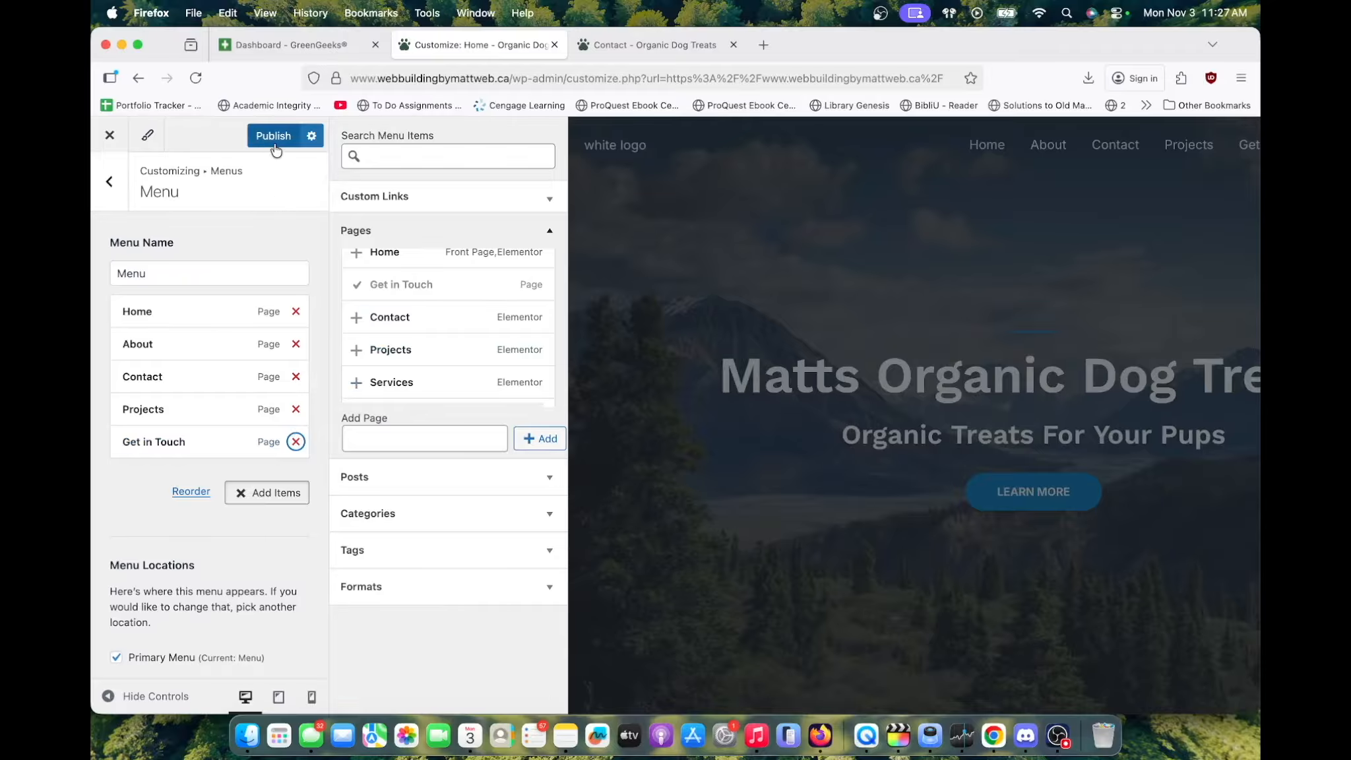
left_click(275, 143)
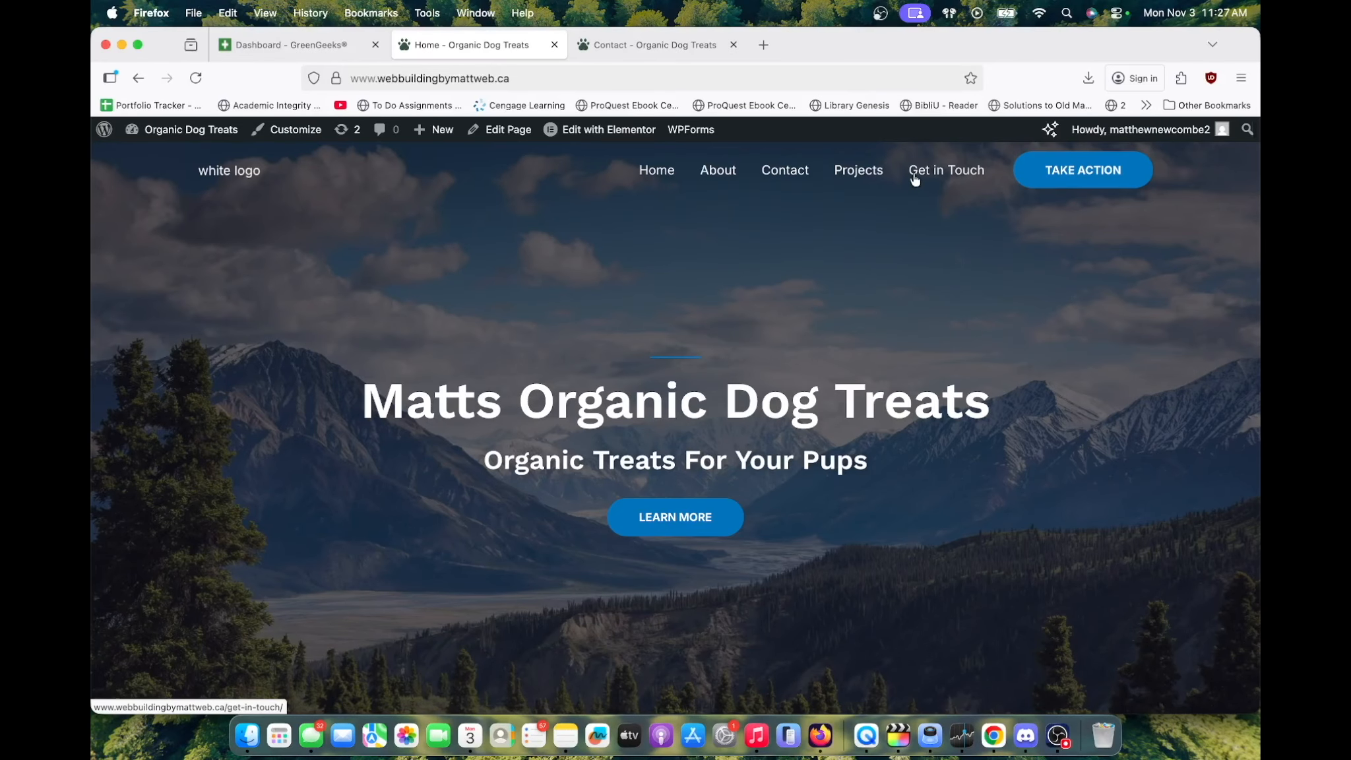
Test the Get in Touch link in the live site's navigation and look through the existing Contact page
left_click(952, 171)
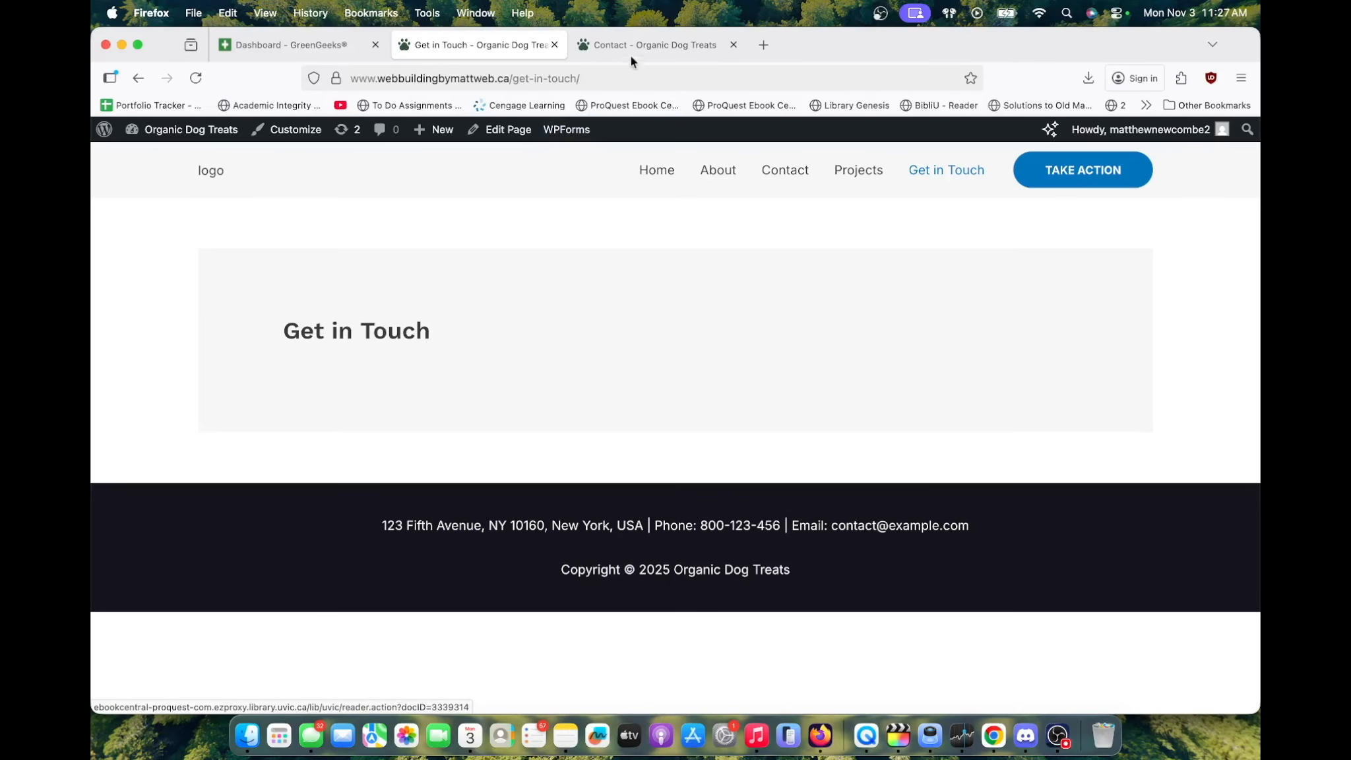
left_click(644, 43)
scroll(687, 347, "down", 5)
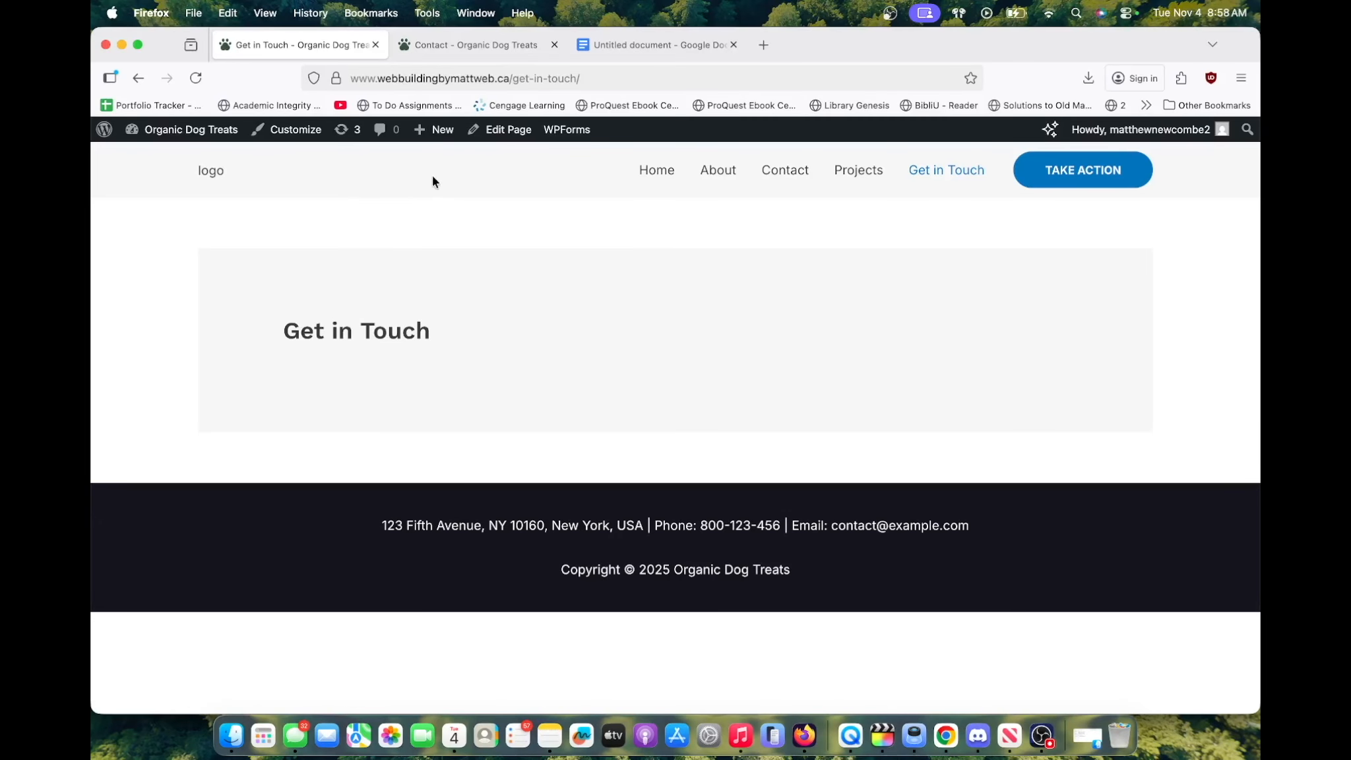
Open the Get in Touch page in Elementor and add a flexbox container with one tall column beside two stacked cells
left_click(486, 140)
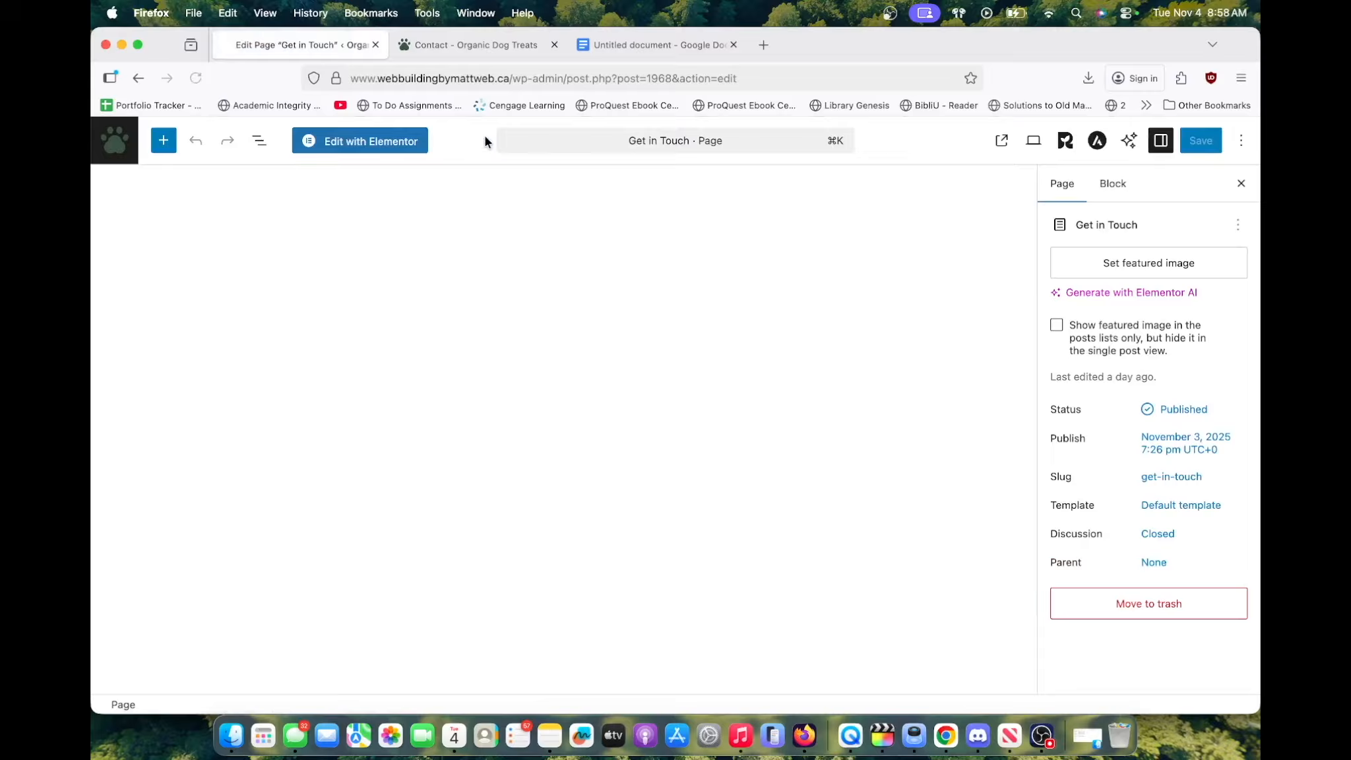
left_click(394, 140)
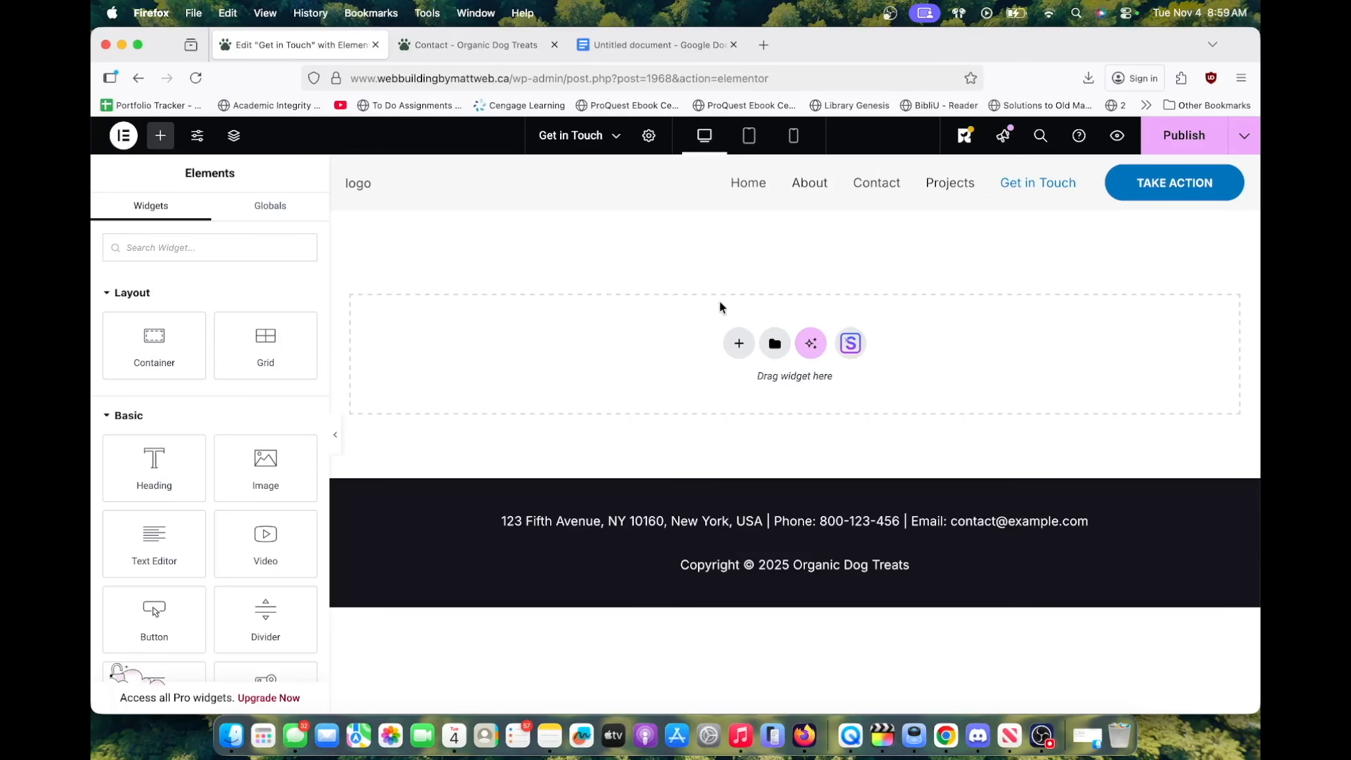
left_click(739, 343)
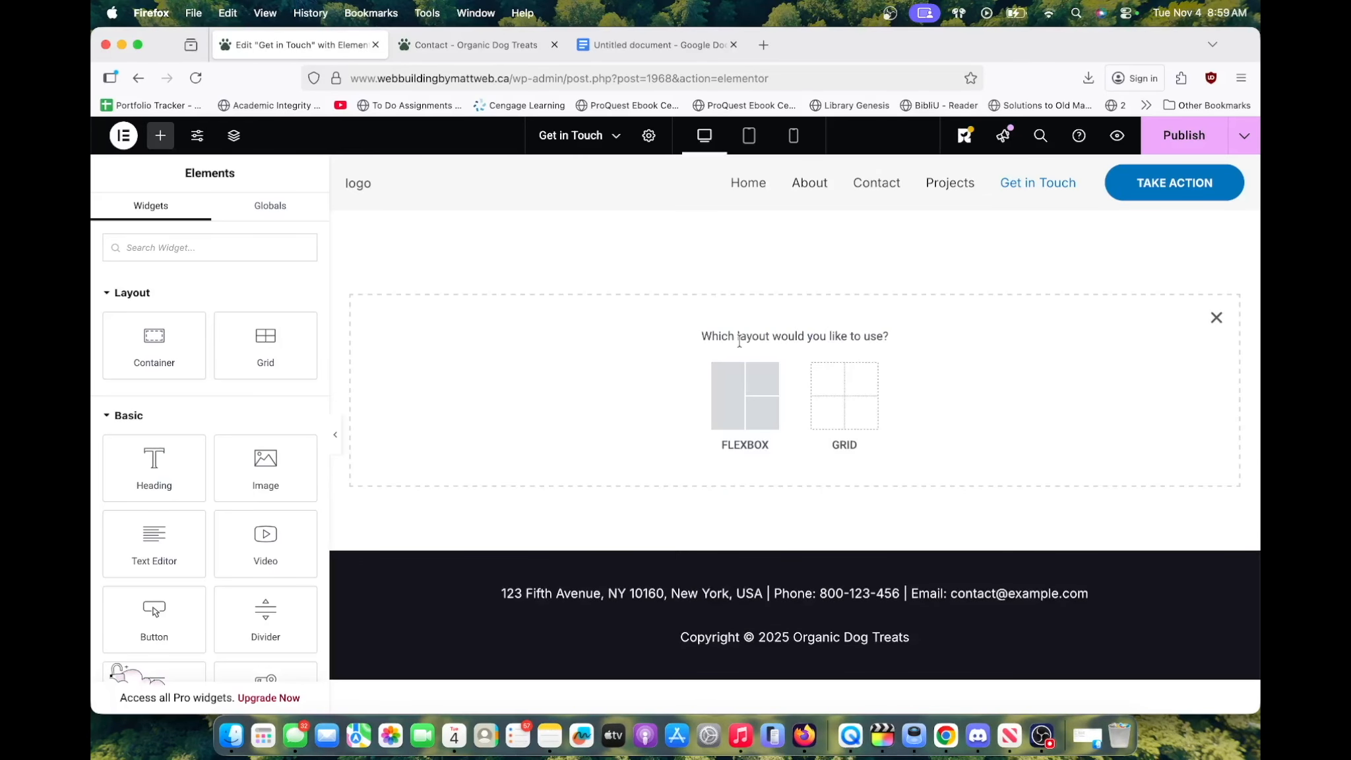
left_click(742, 399)
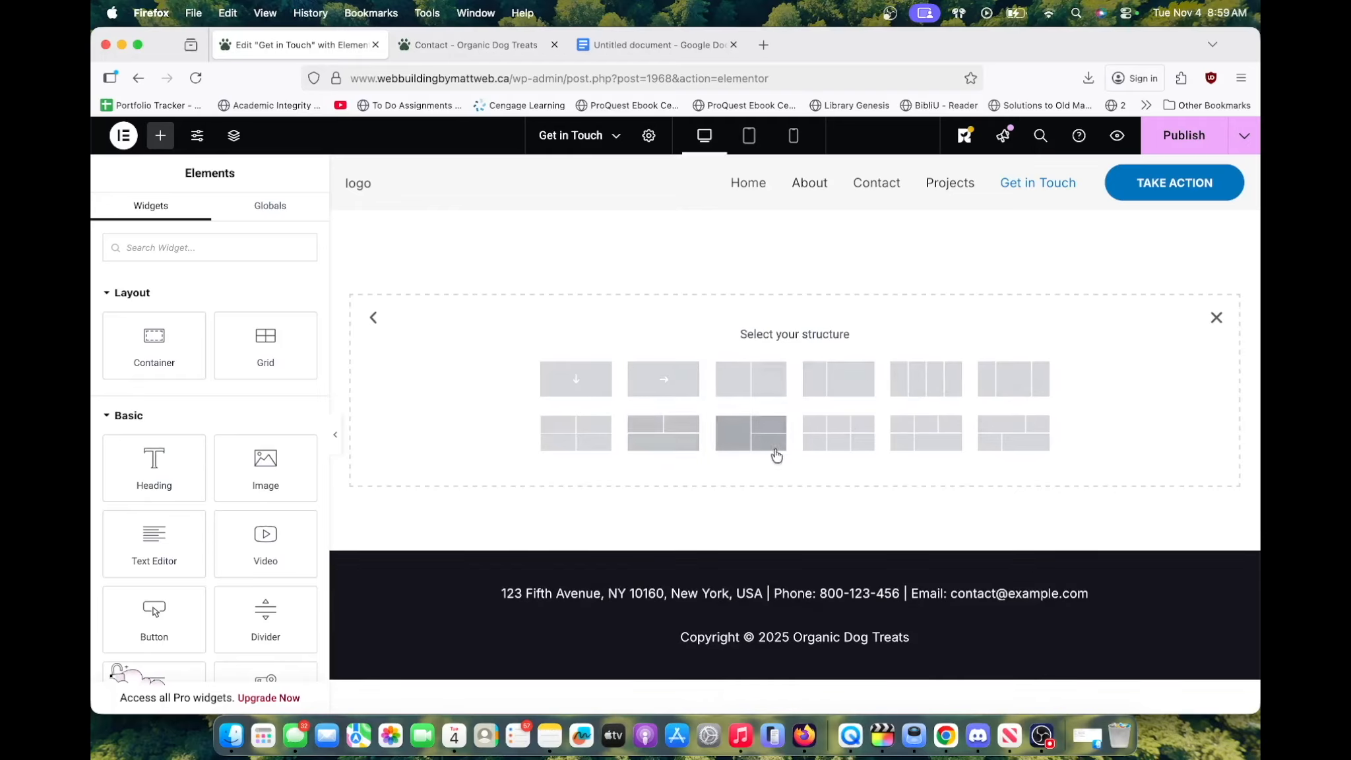
left_click(739, 440)
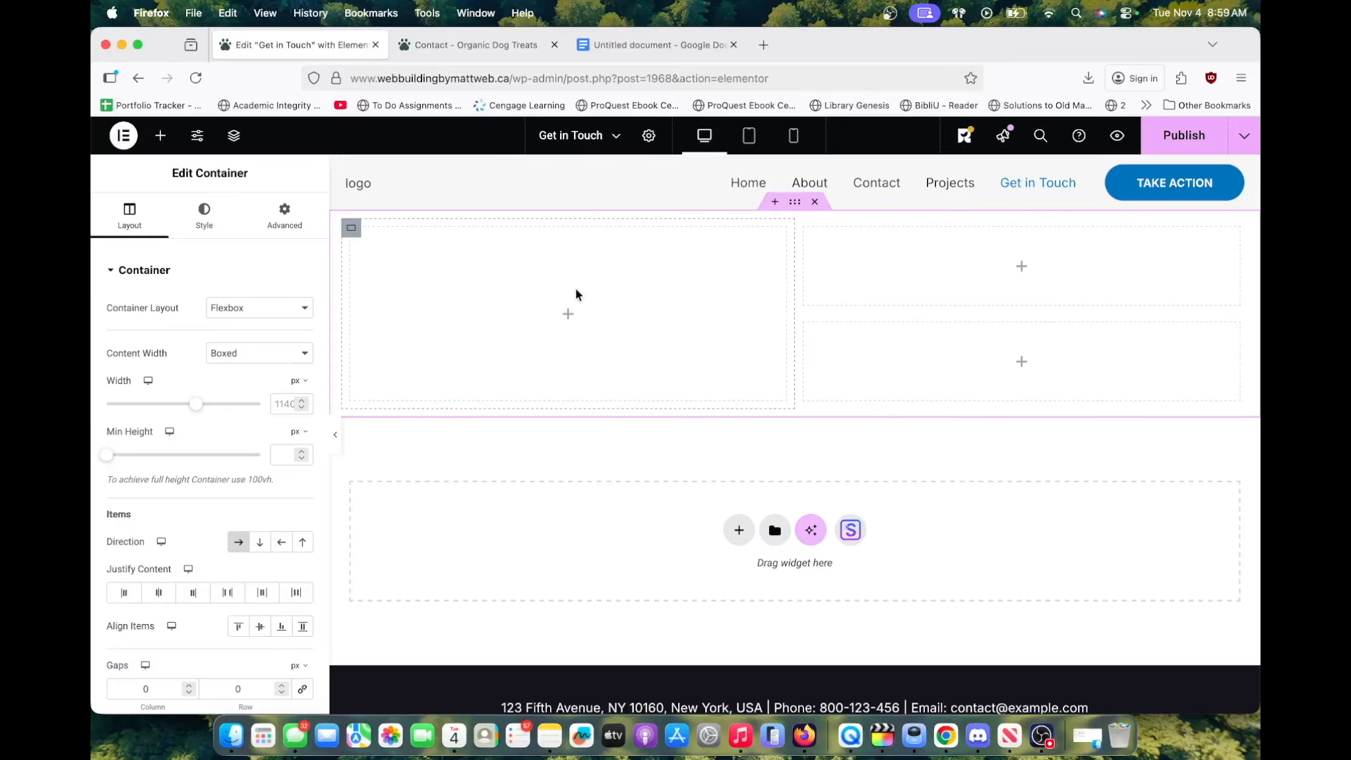
Place a WPForms widget in the container's tall left column and assign the Contact Form to it
left_click(162, 135)
scroll(210, 420, "down", 5)
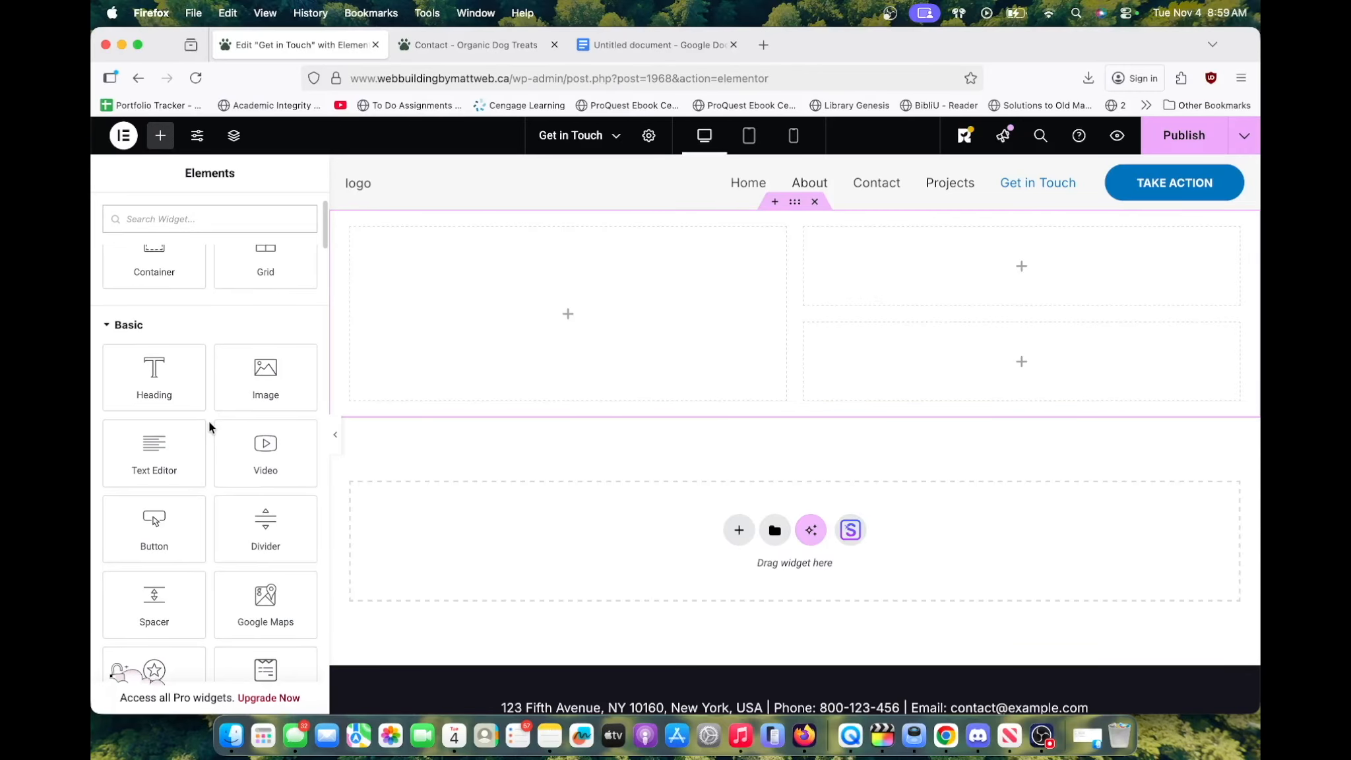
left_click_drag(265, 597, 564, 337)
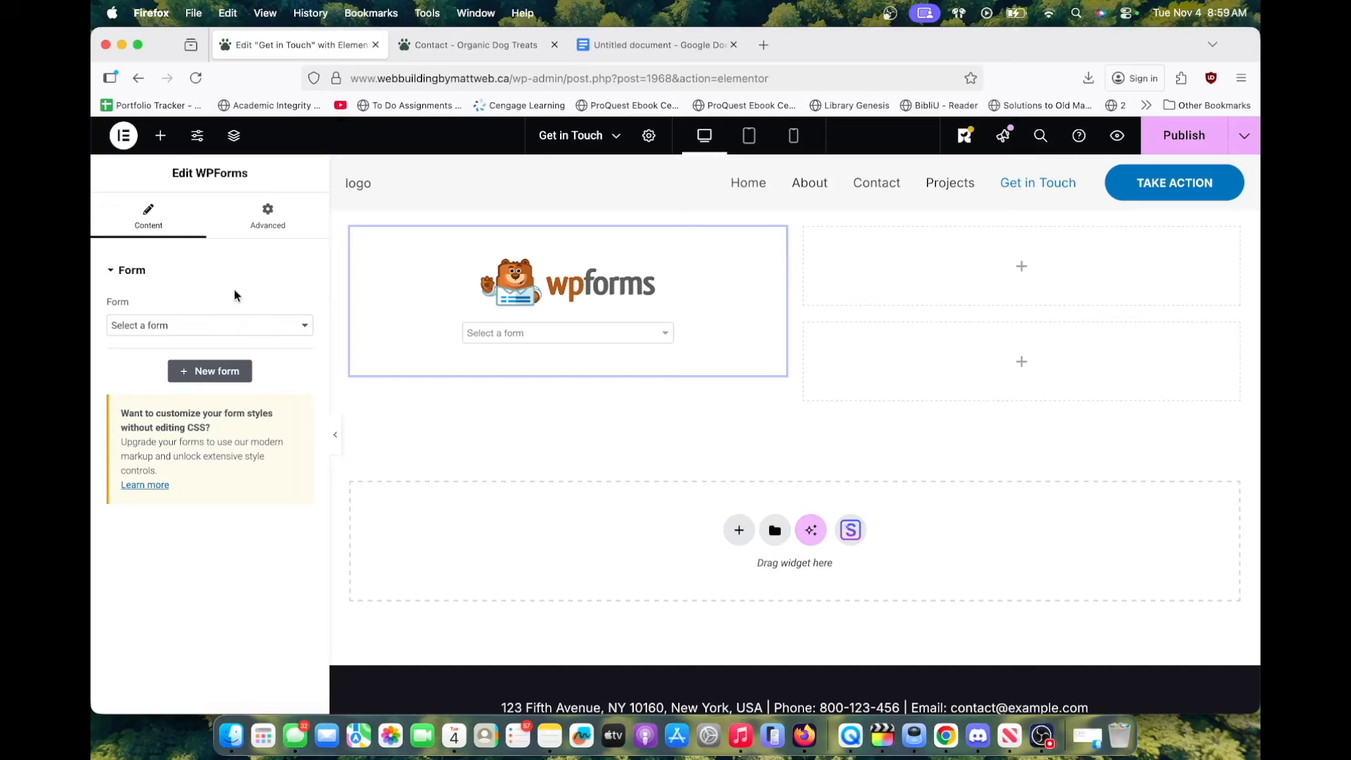
left_click(489, 333)
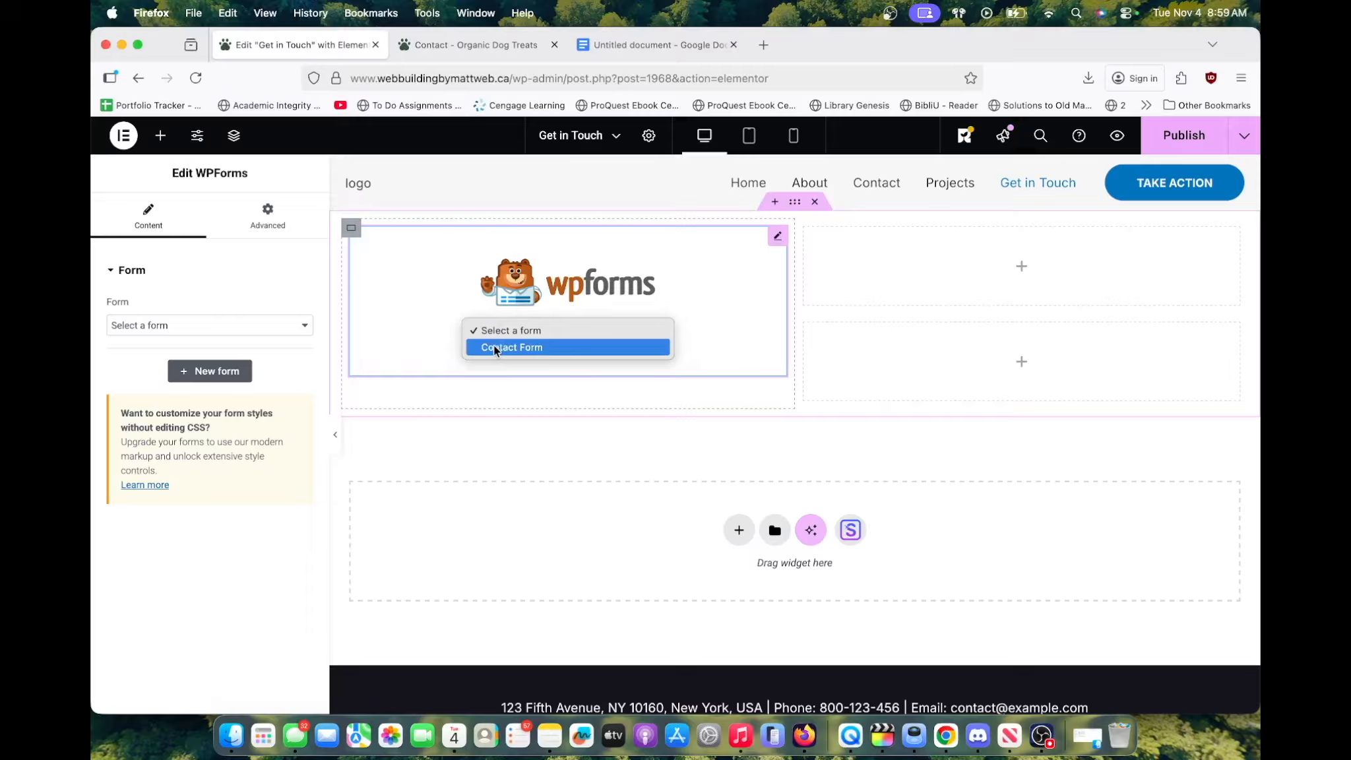
left_click(495, 348)
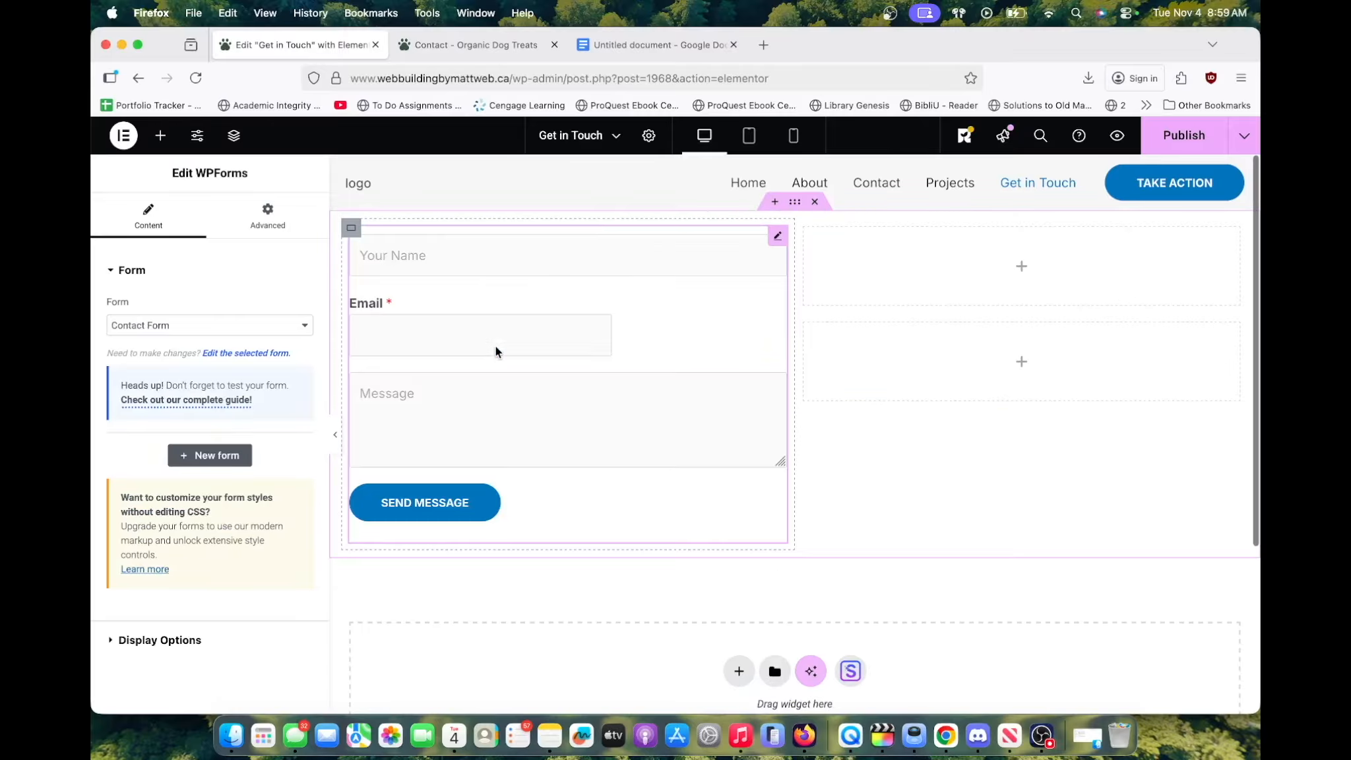
Place a Heading widget in the upper right cell of the container
left_click(160, 136)
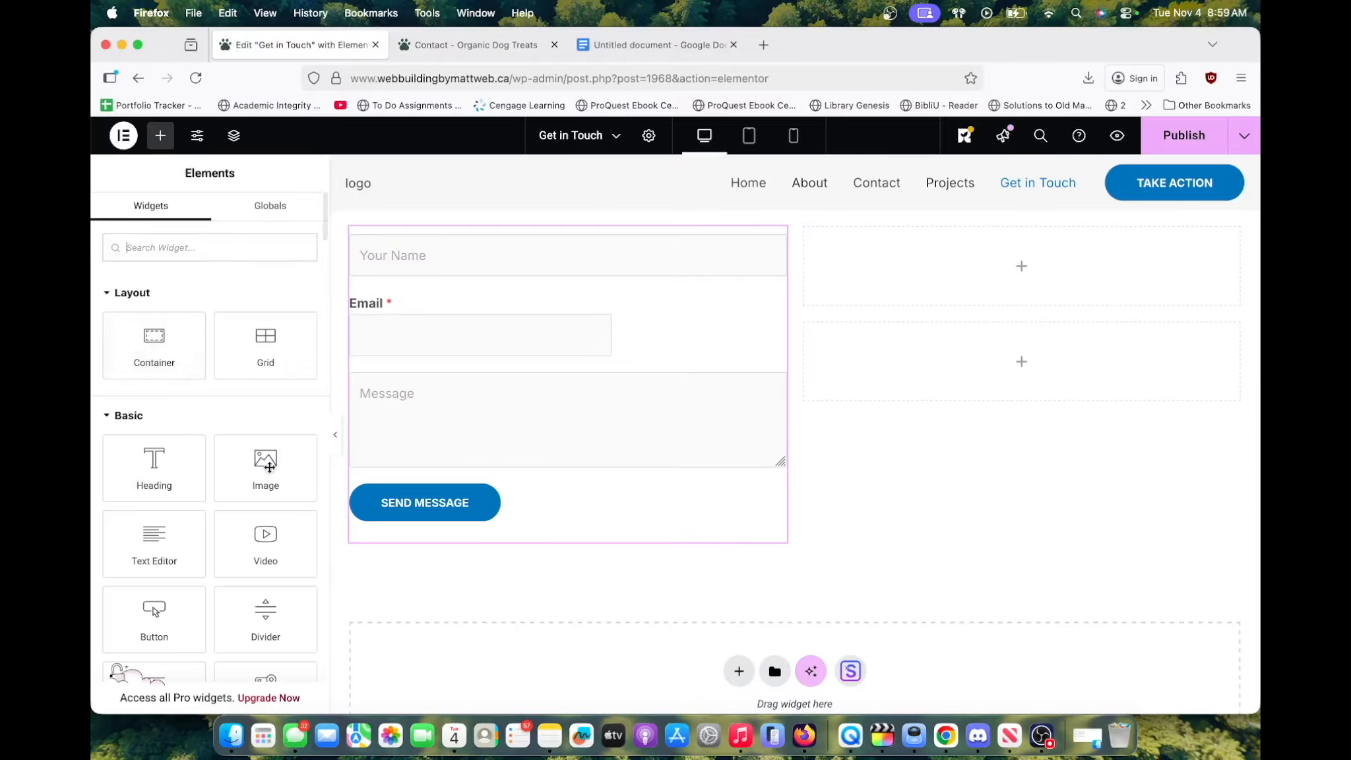
scroll(257, 479, "down", 1)
scroll(256, 481, "down", 5)
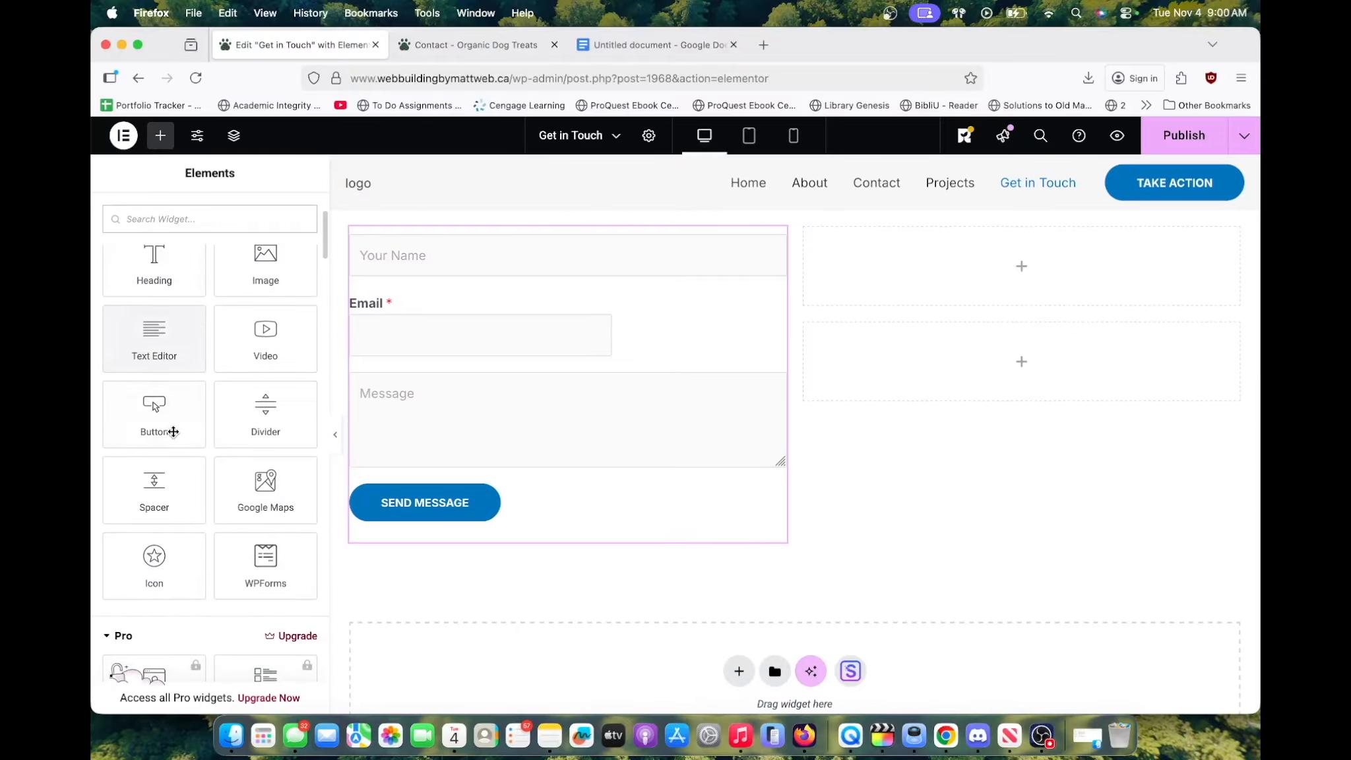
scroll(270, 488, "up", 2)
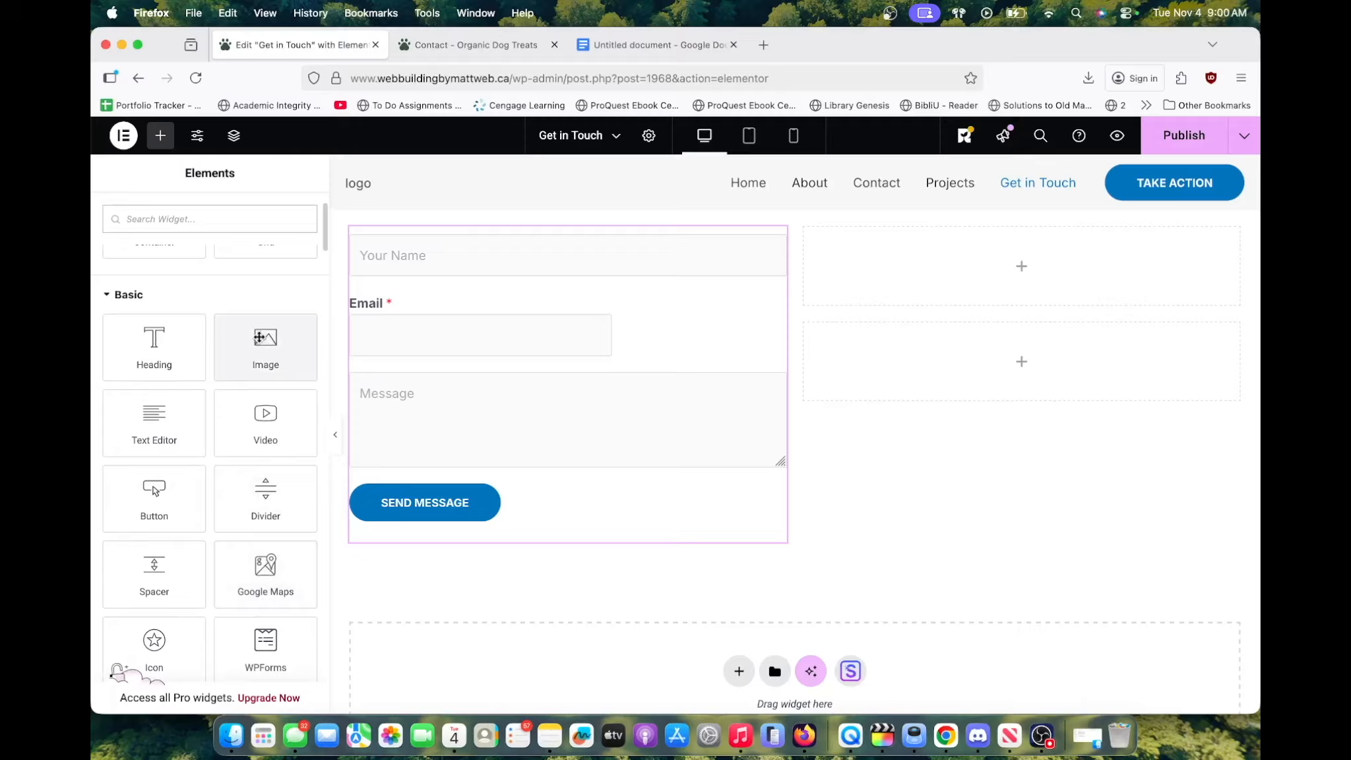
left_click_drag(263, 340, 1019, 278)
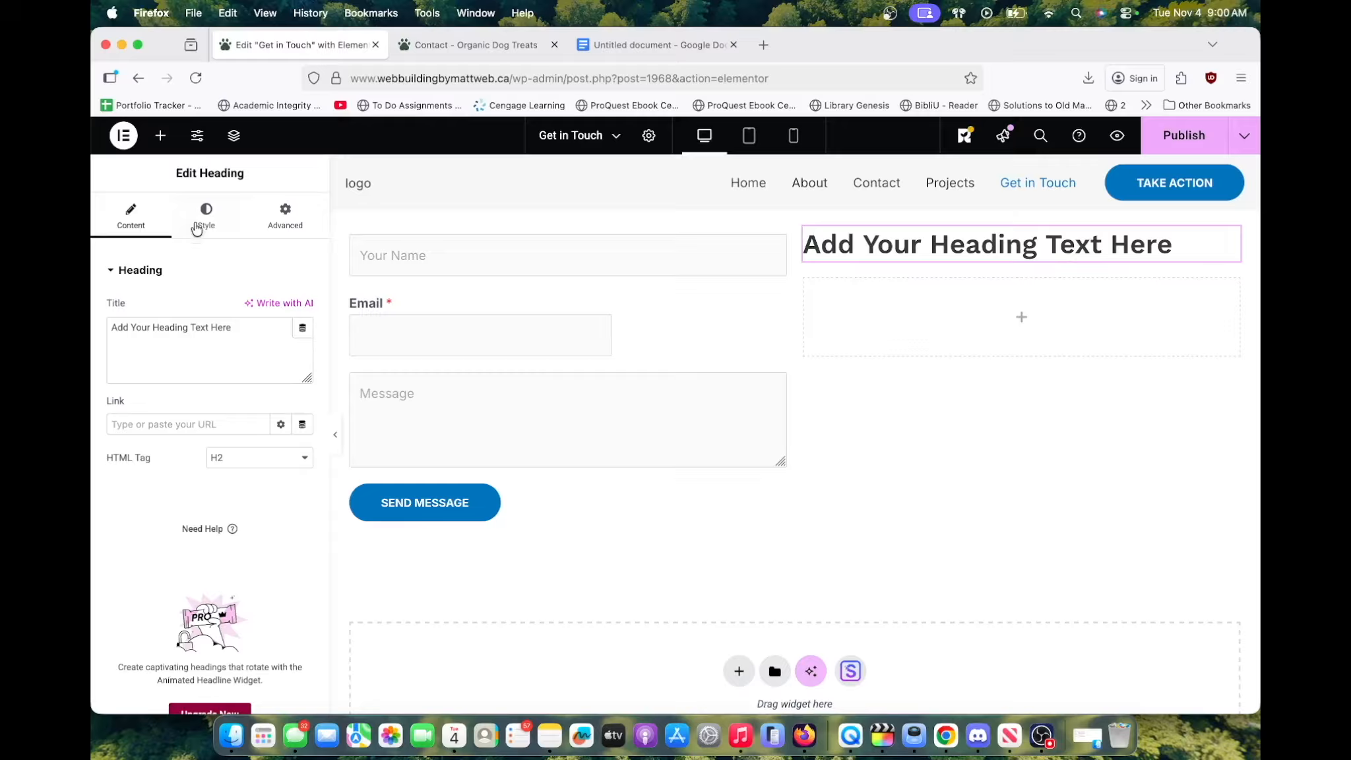
Place a Google Maps widget in the cell below the heading and set its location to White House
left_click(161, 135)
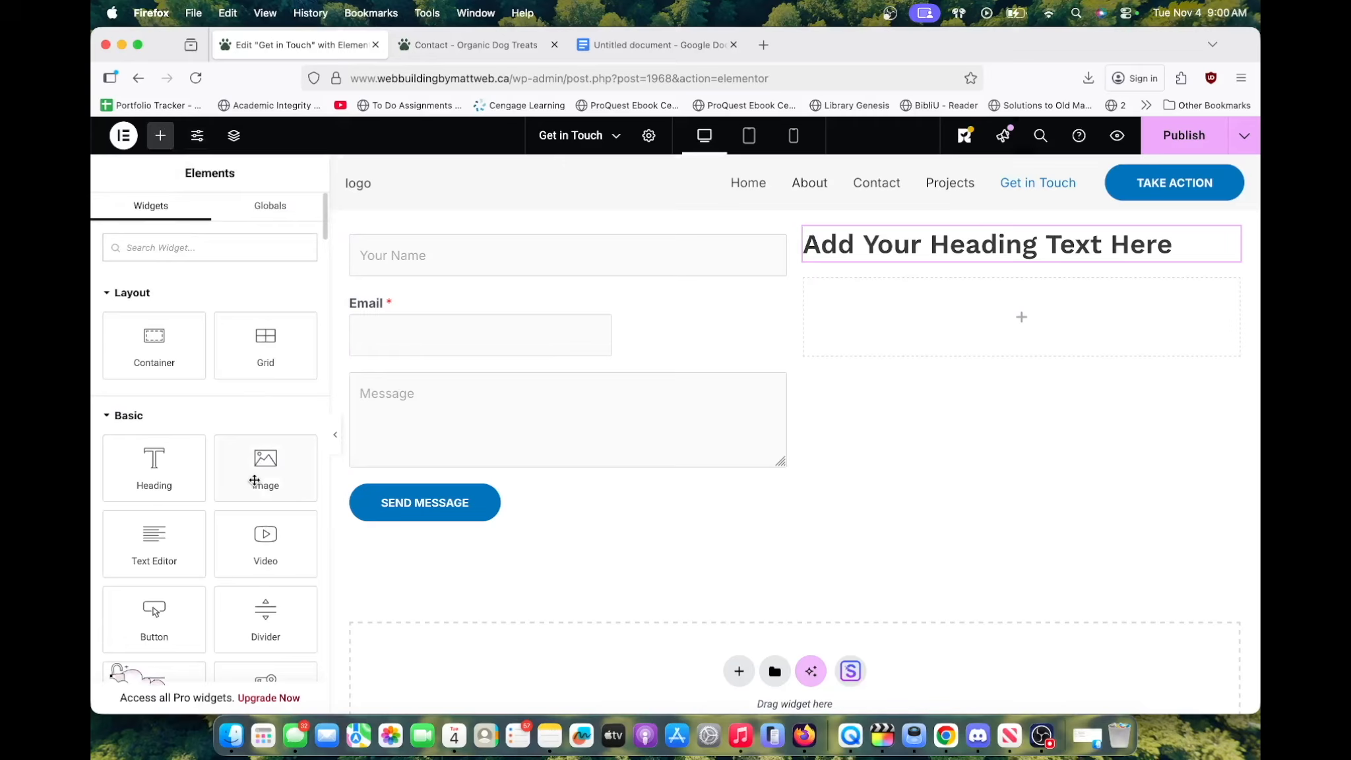
scroll(261, 482, "down", 5)
left_click_drag(251, 503, 1015, 329)
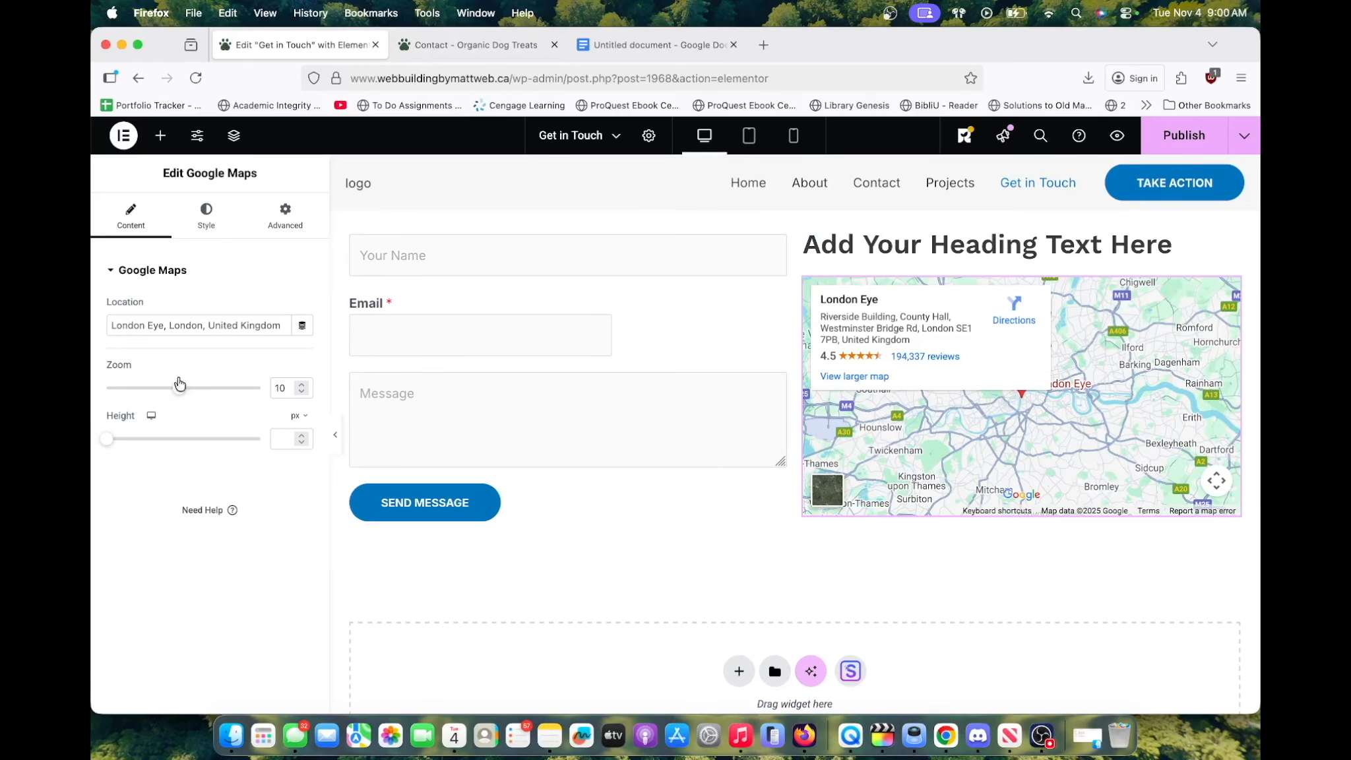
key("super+a")
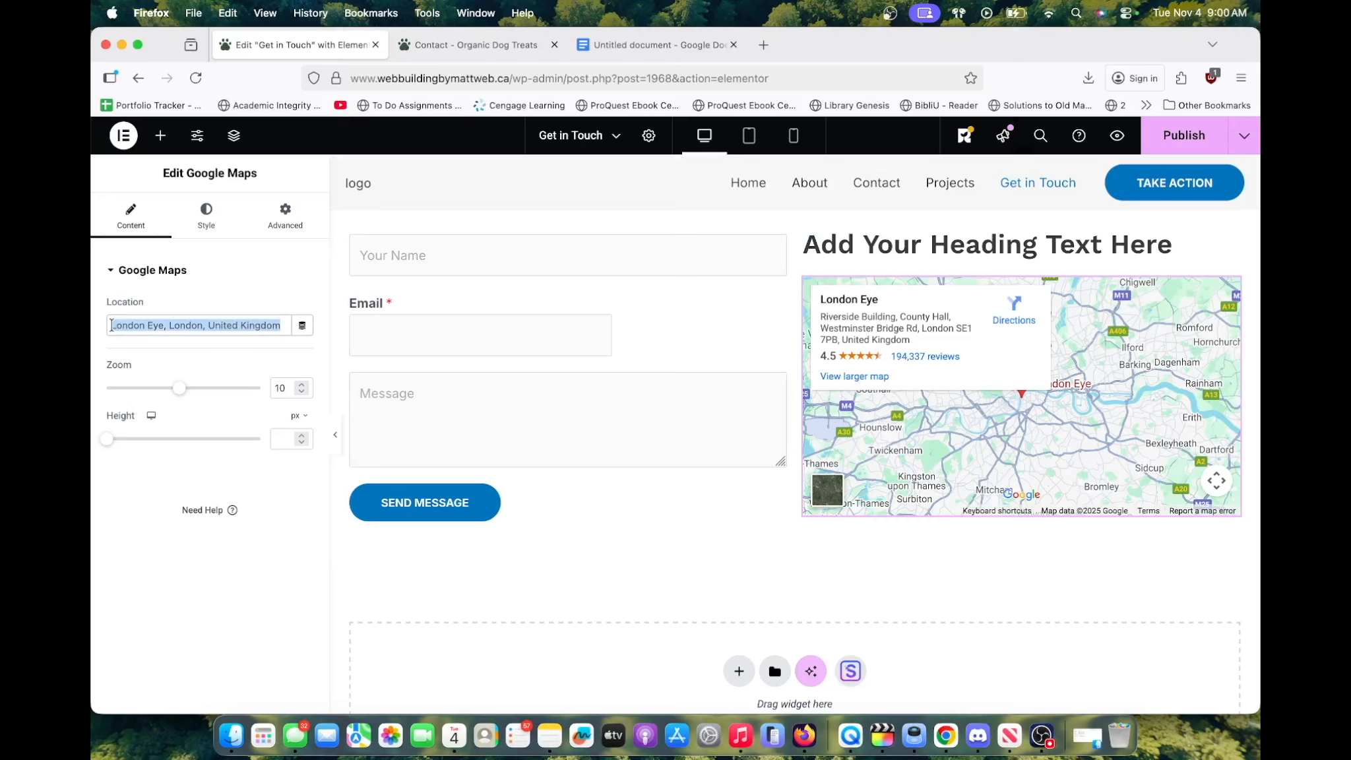
type("Whi")
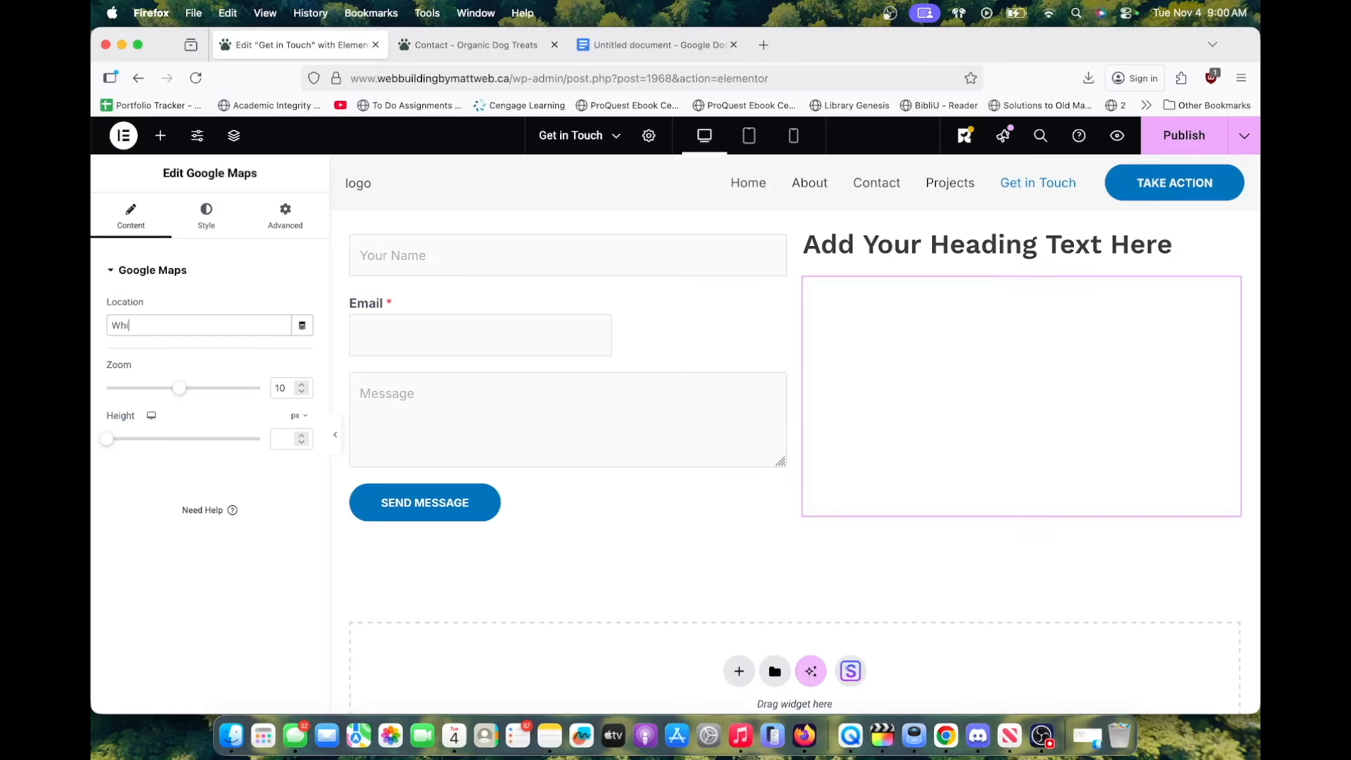
type("te House")
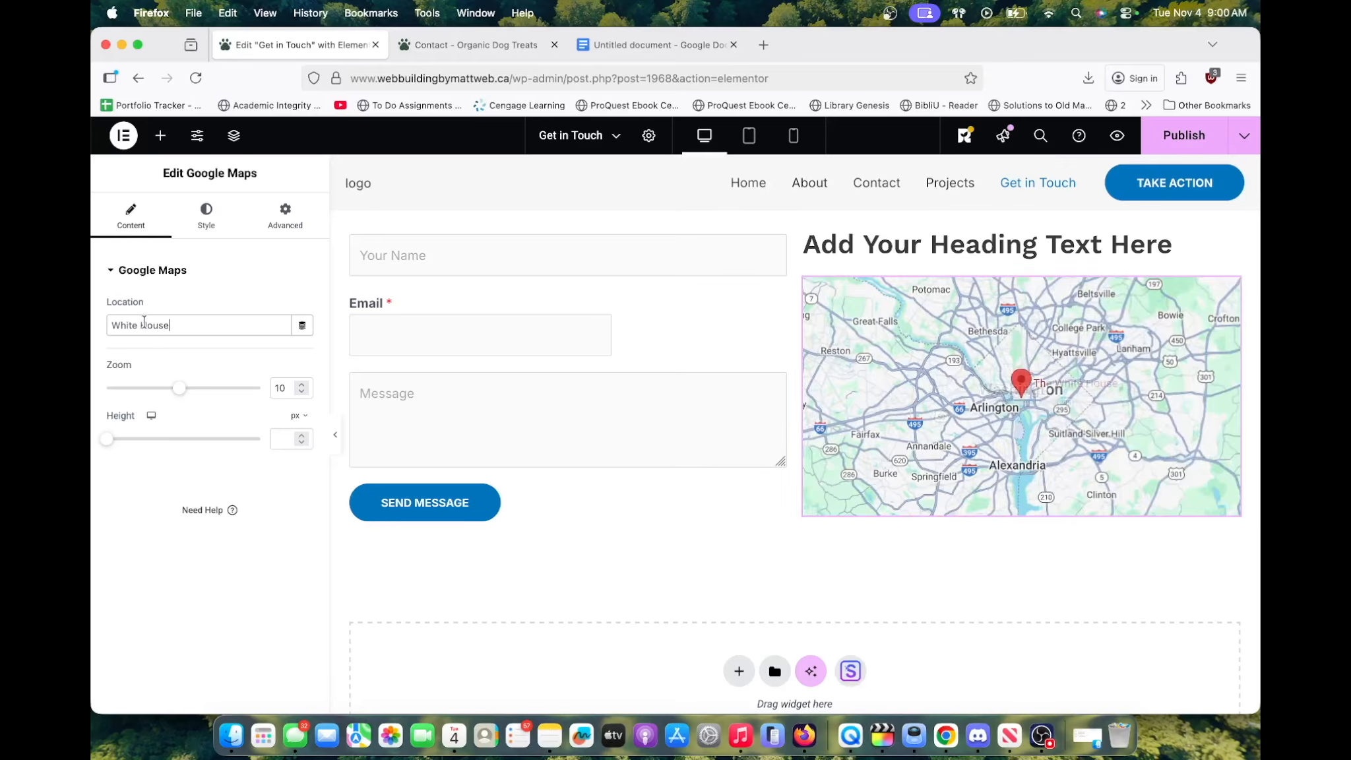
Retitle the heading above the map as "Come Visit Us Today" and publish the page
left_click(509, 281)
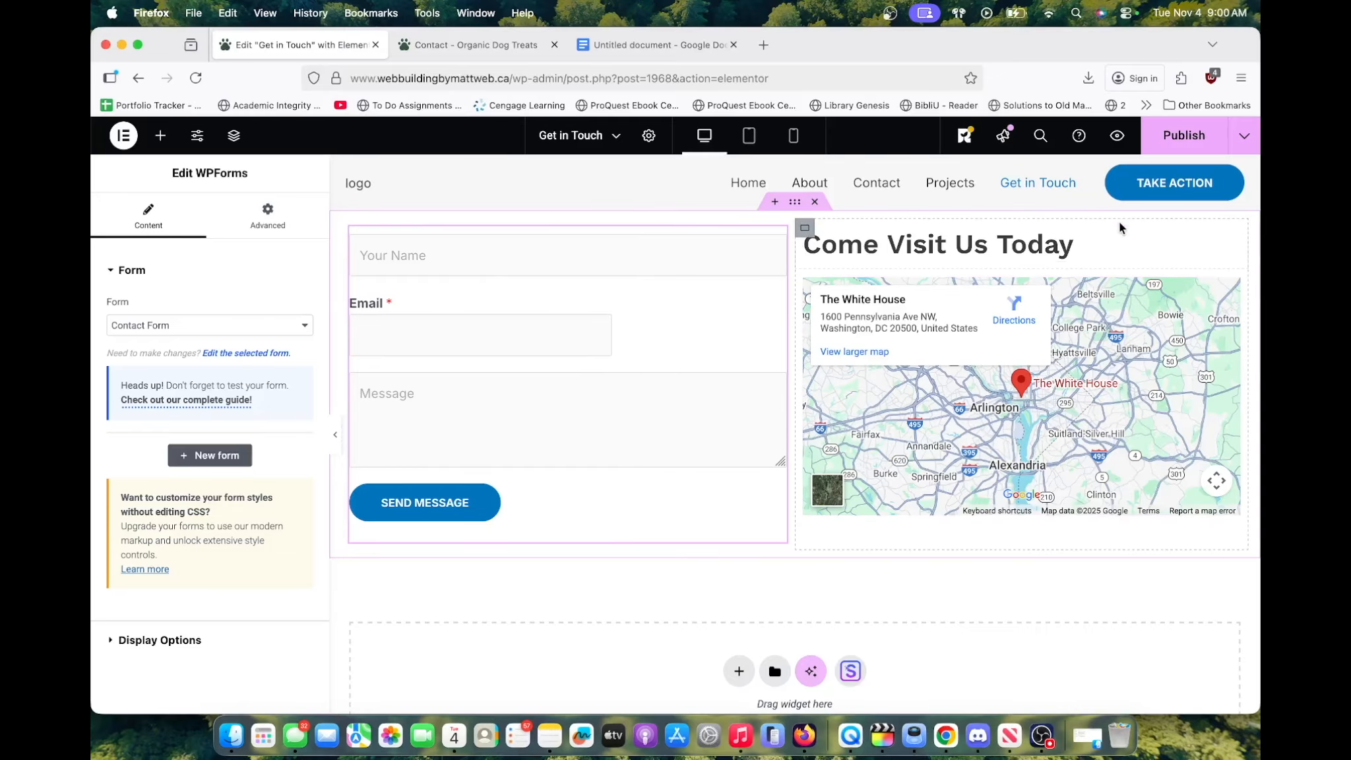
left_click(1186, 137)
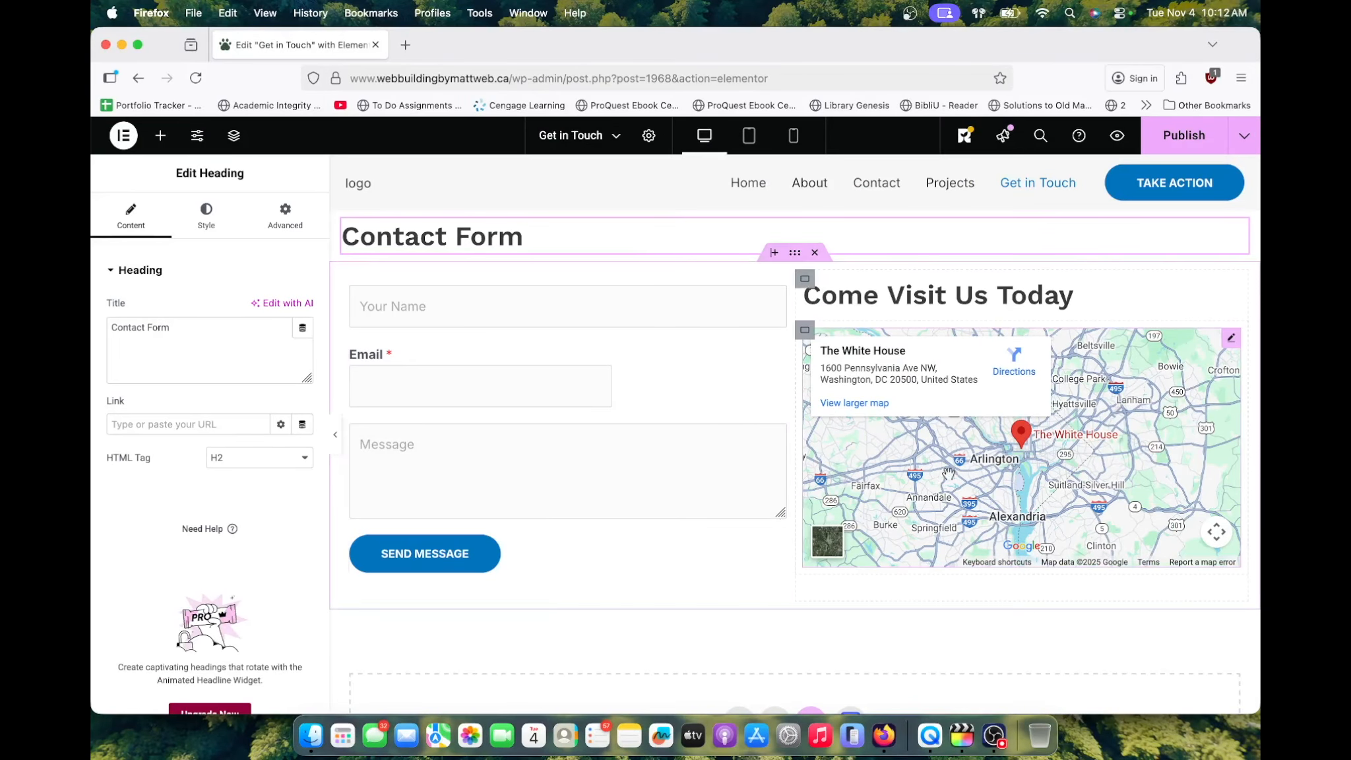
Move the Contact Form heading into the left column above the form and delete the emptied container
left_click_drag(762, 236, 625, 284)
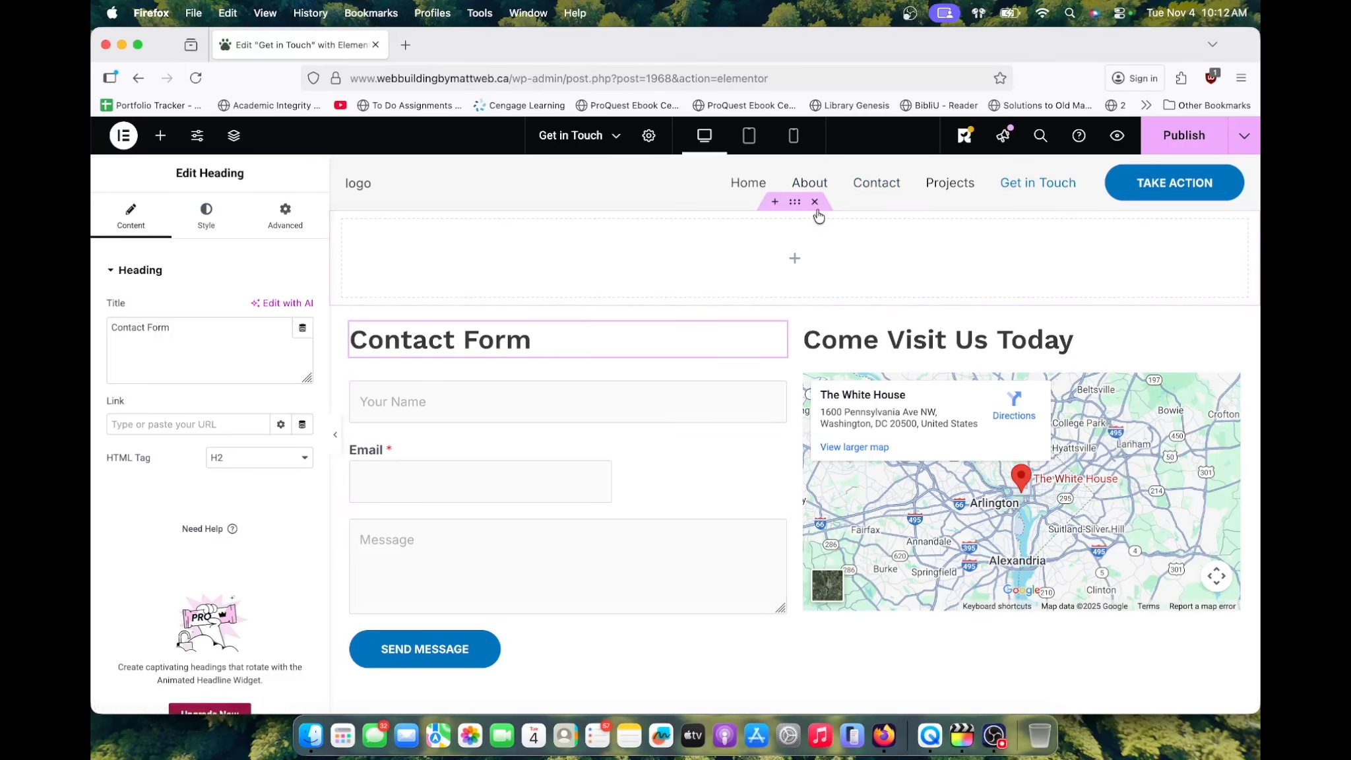
left_click(816, 210)
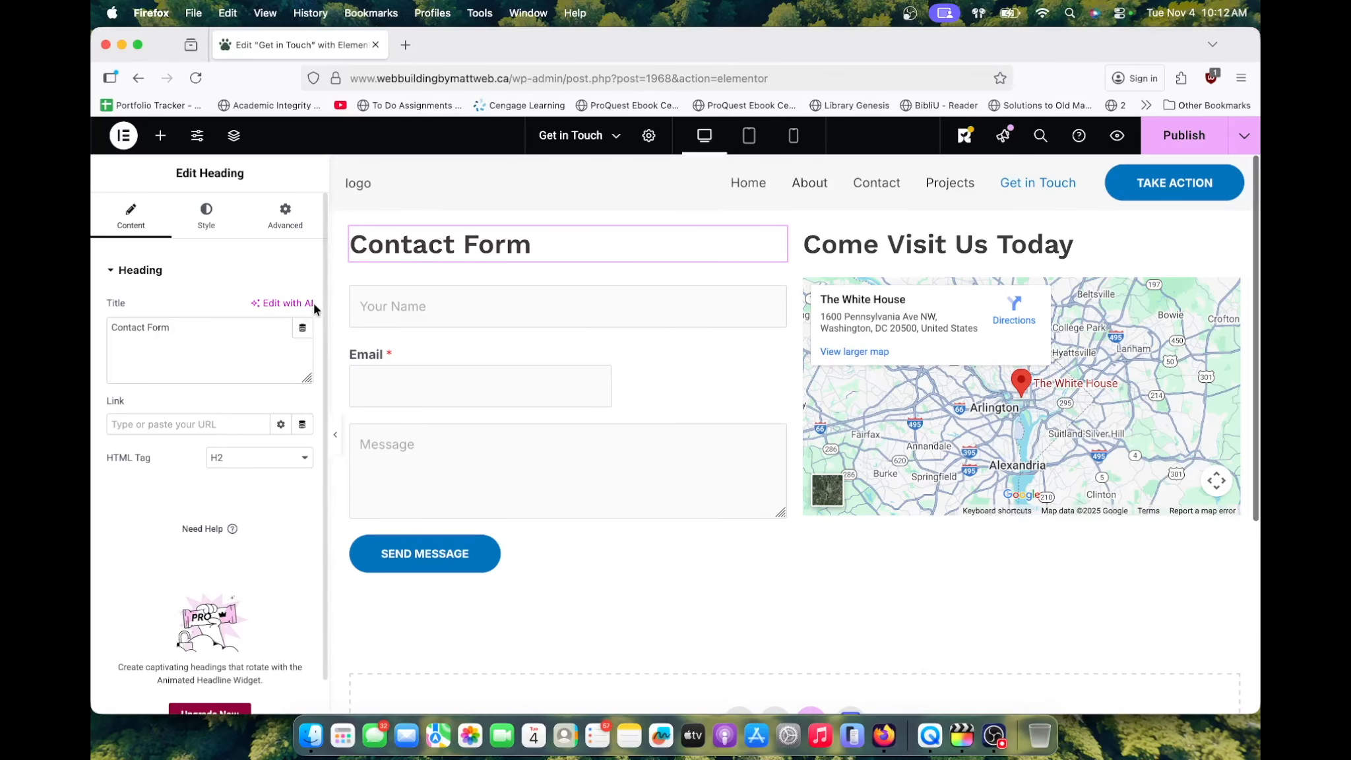
Add an H5 heading with the location's street address below the map and publish the page
left_click(160, 136)
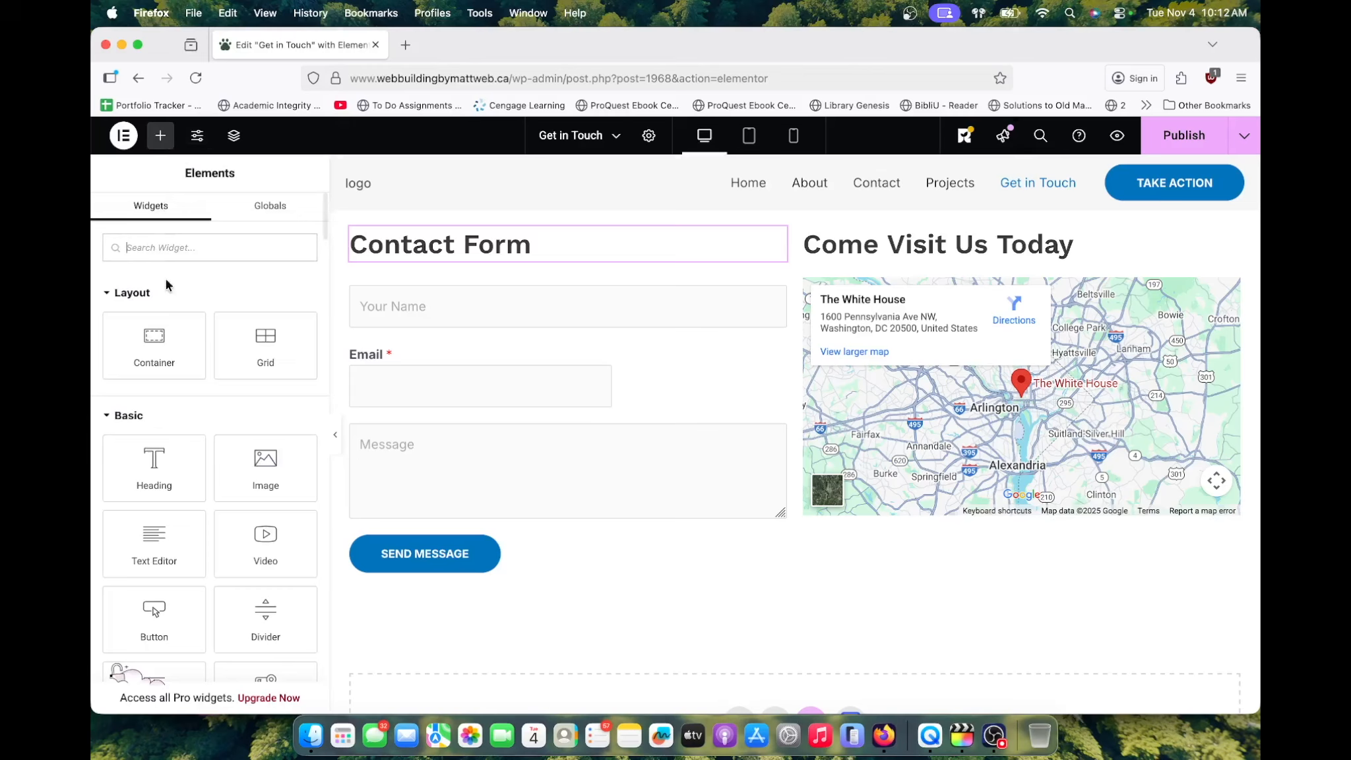
left_click_drag(145, 487, 944, 514)
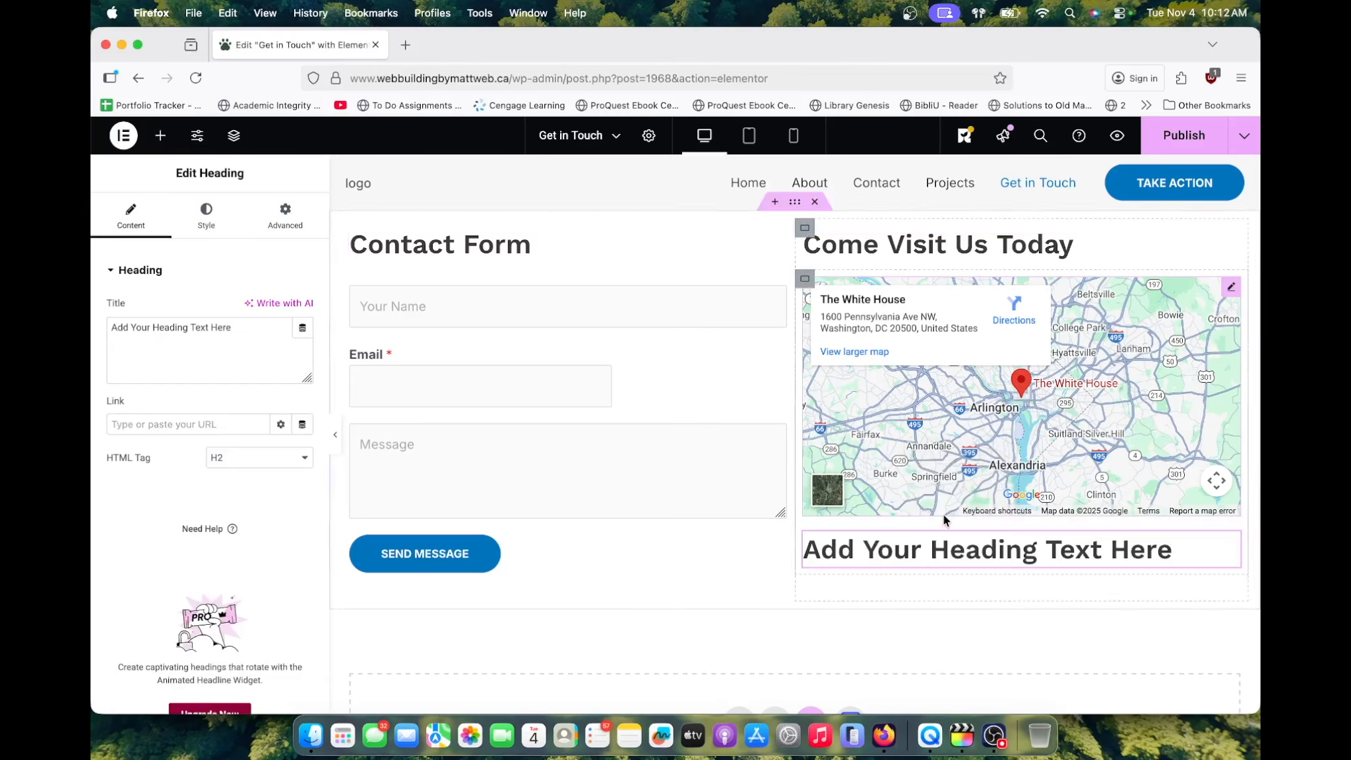
left_click(242, 460)
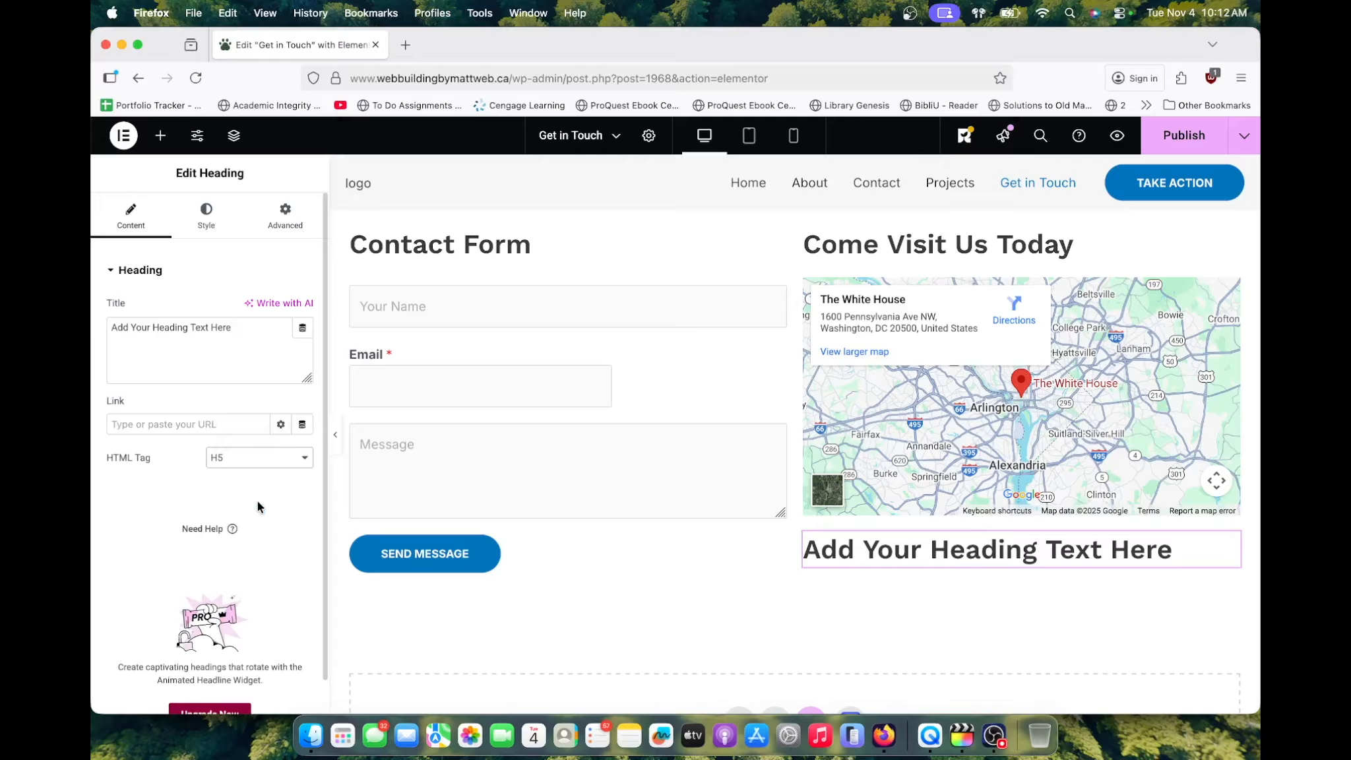
left_click(258, 506)
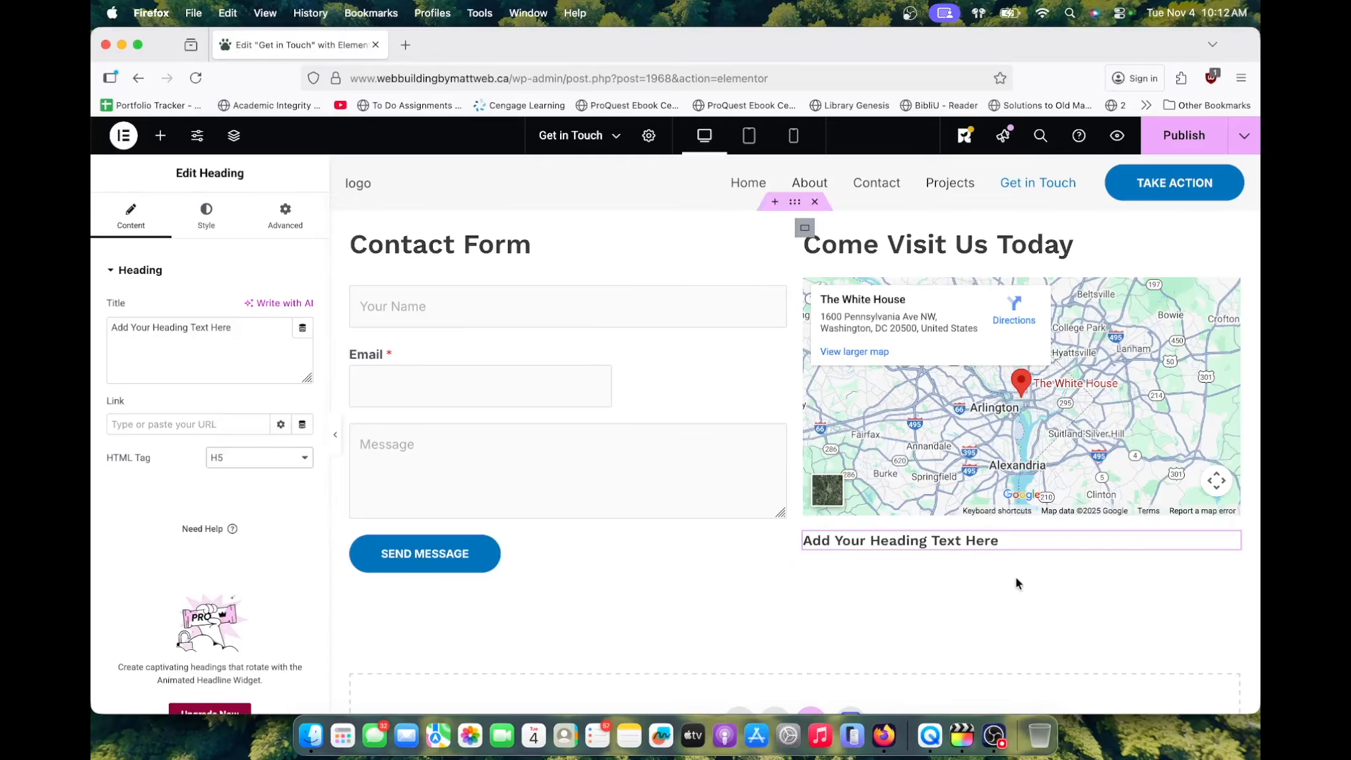
left_click(1021, 542)
left_click_drag(1022, 542, 956, 546)
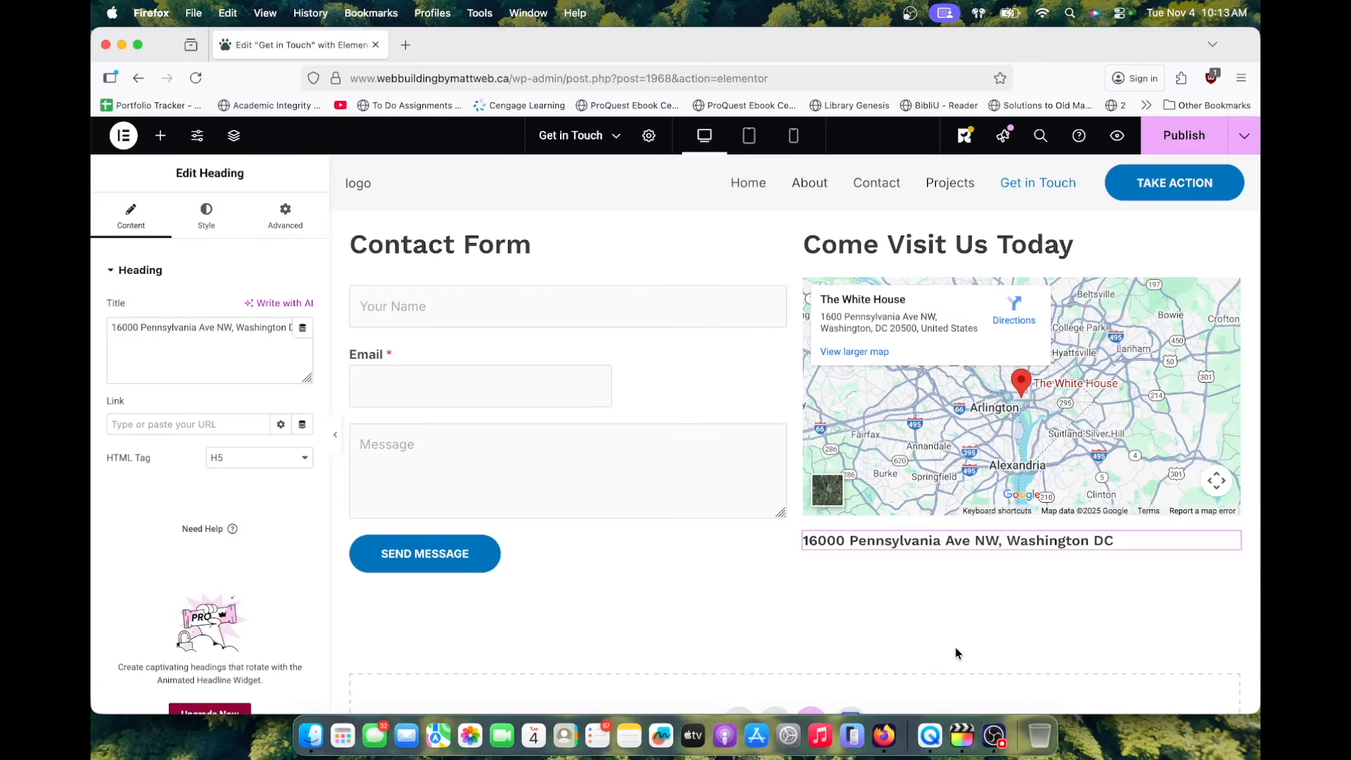
left_click(1190, 138)
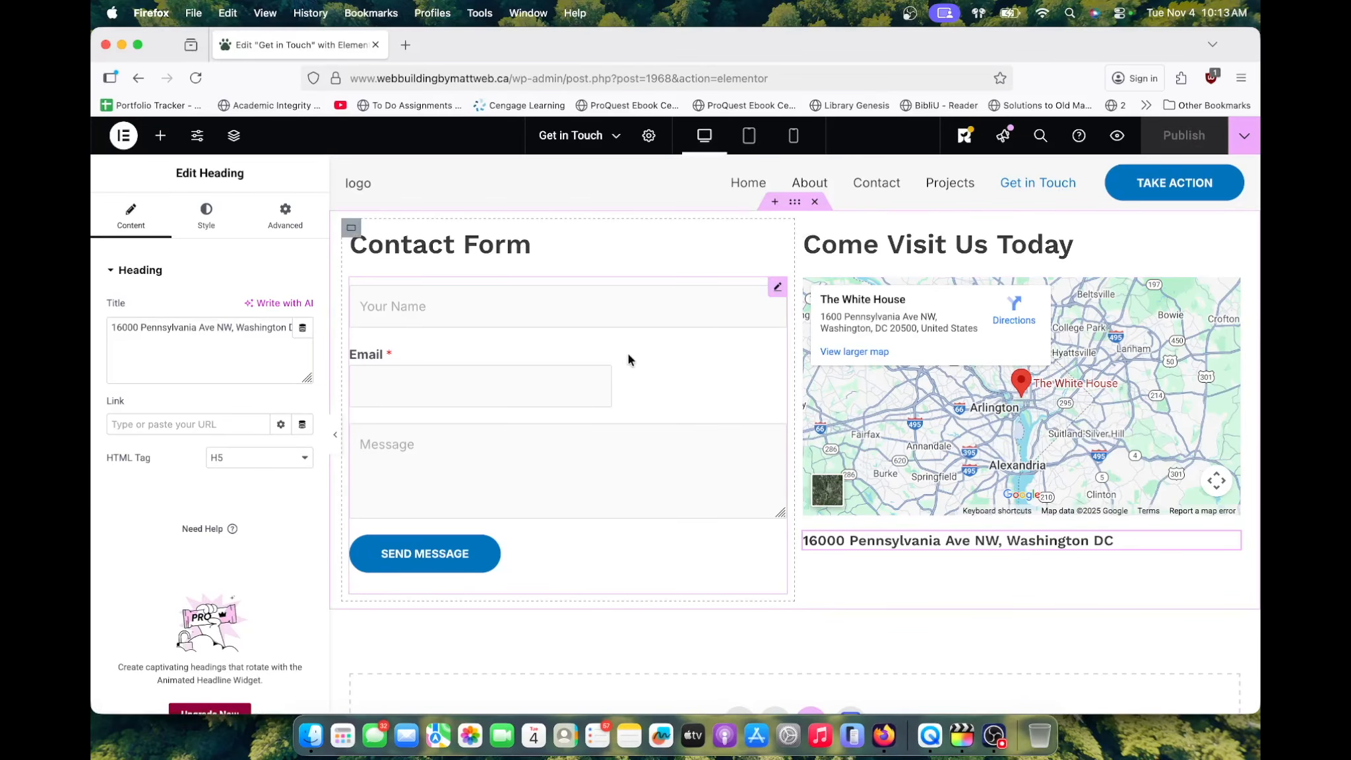
Open the selected Contact Form in the WPForms builder and look through its existing fields
left_click(709, 365)
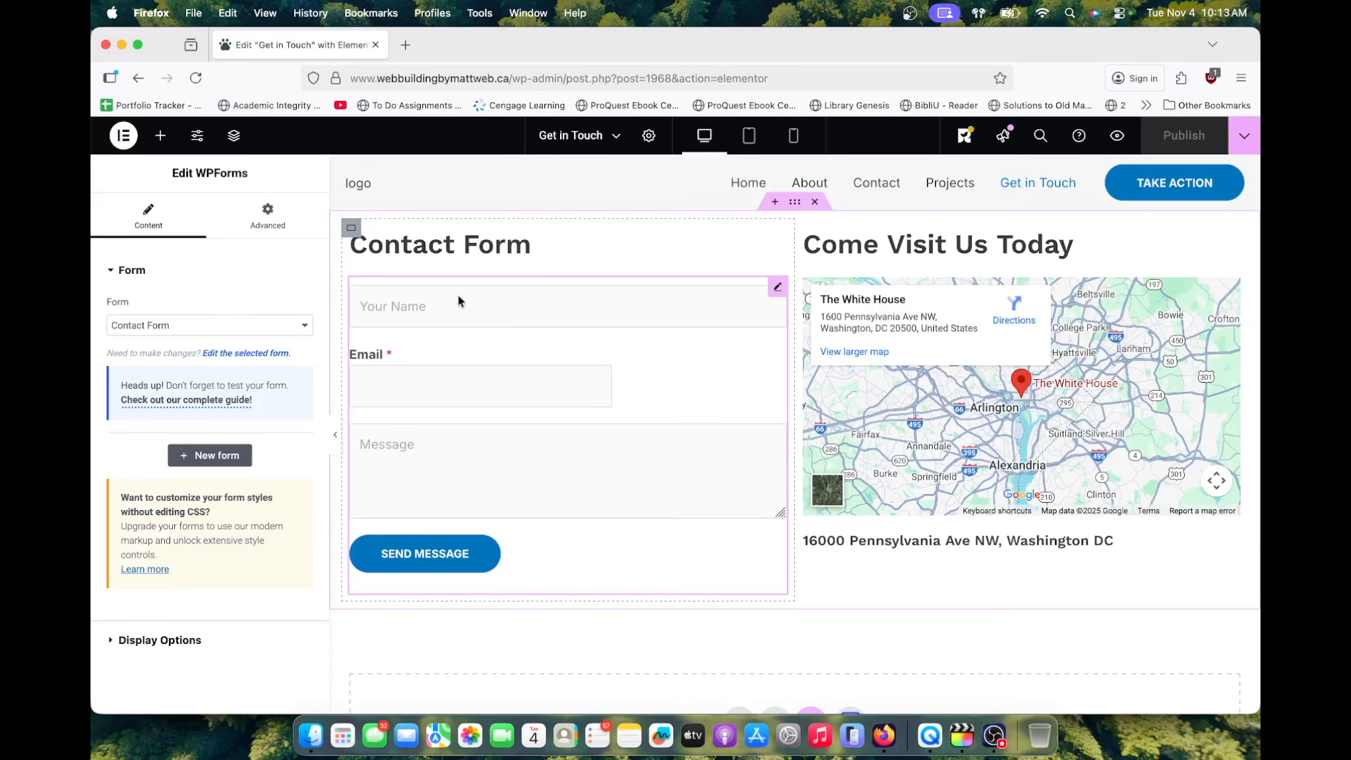
left_click(247, 354)
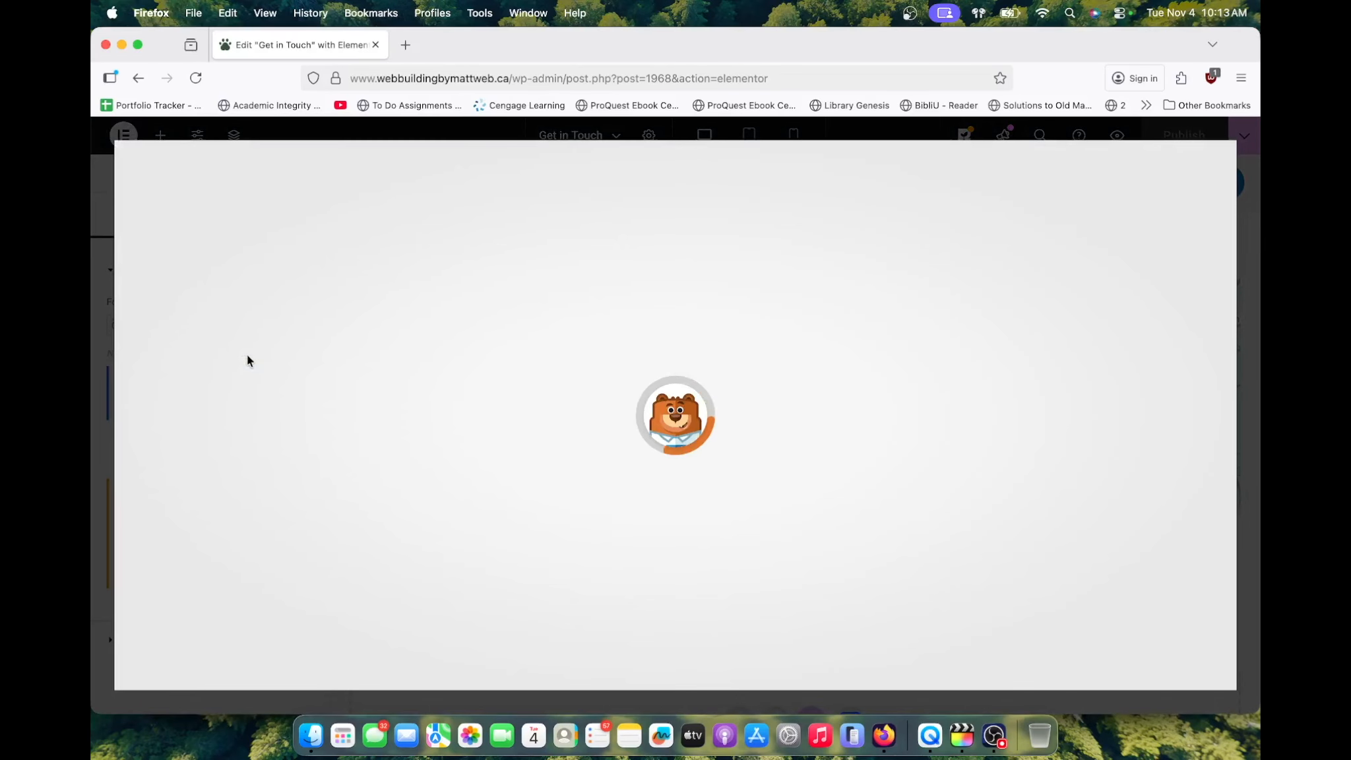
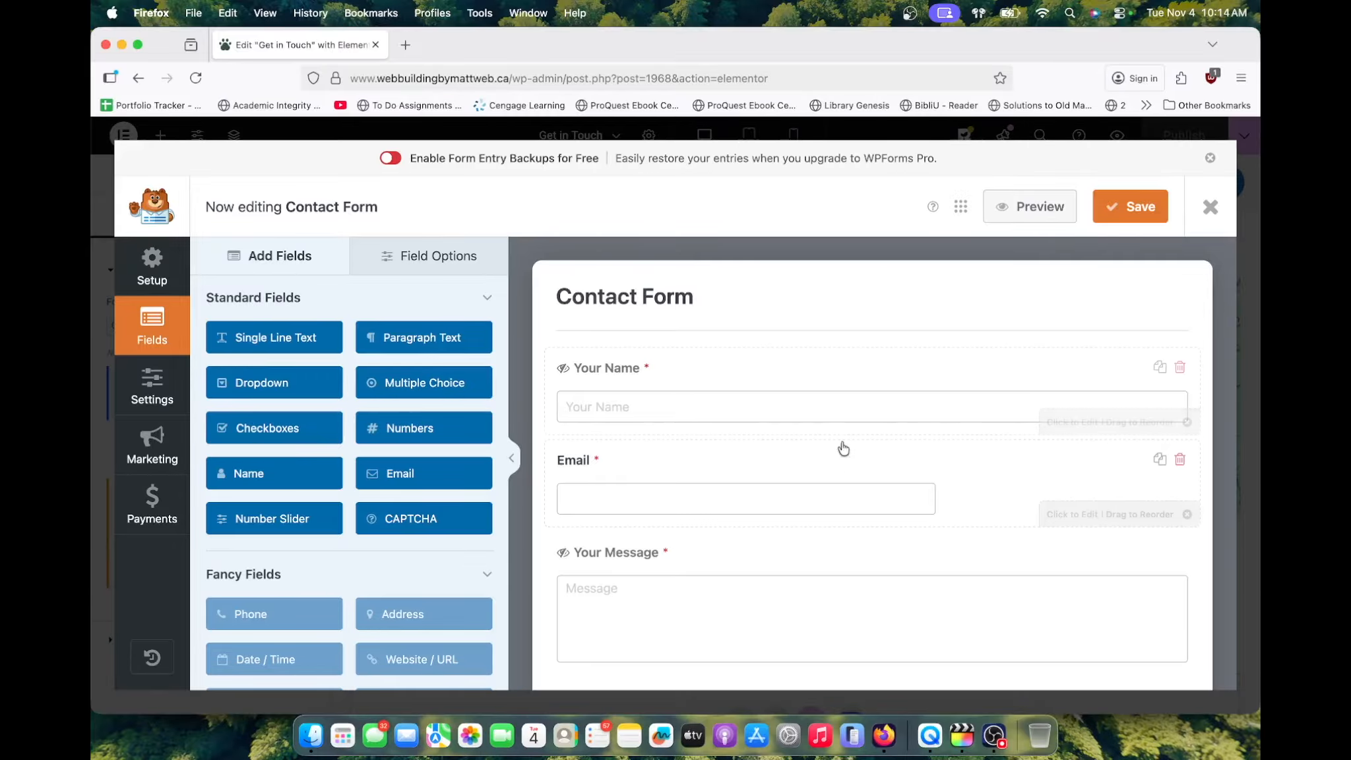
scroll(618, 528, "down", 2)
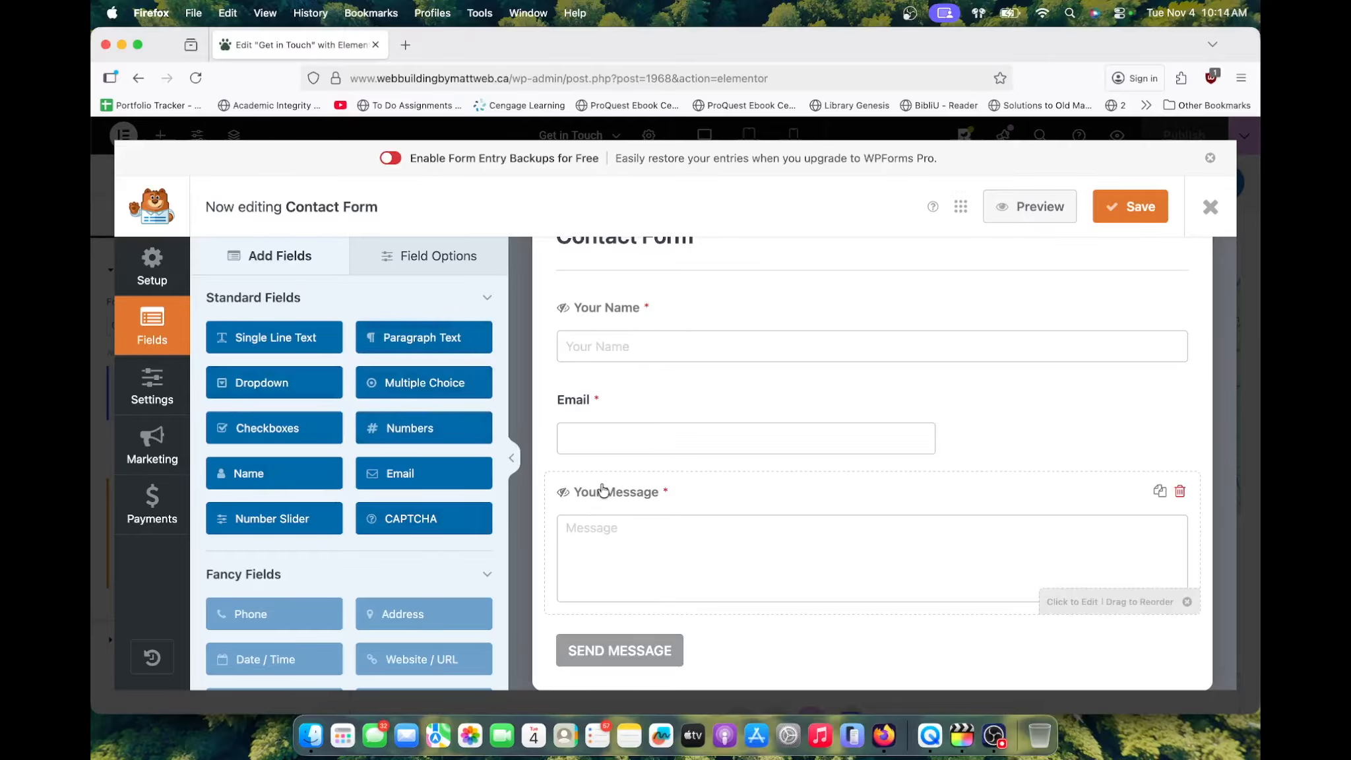
scroll(602, 489, "up", 2)
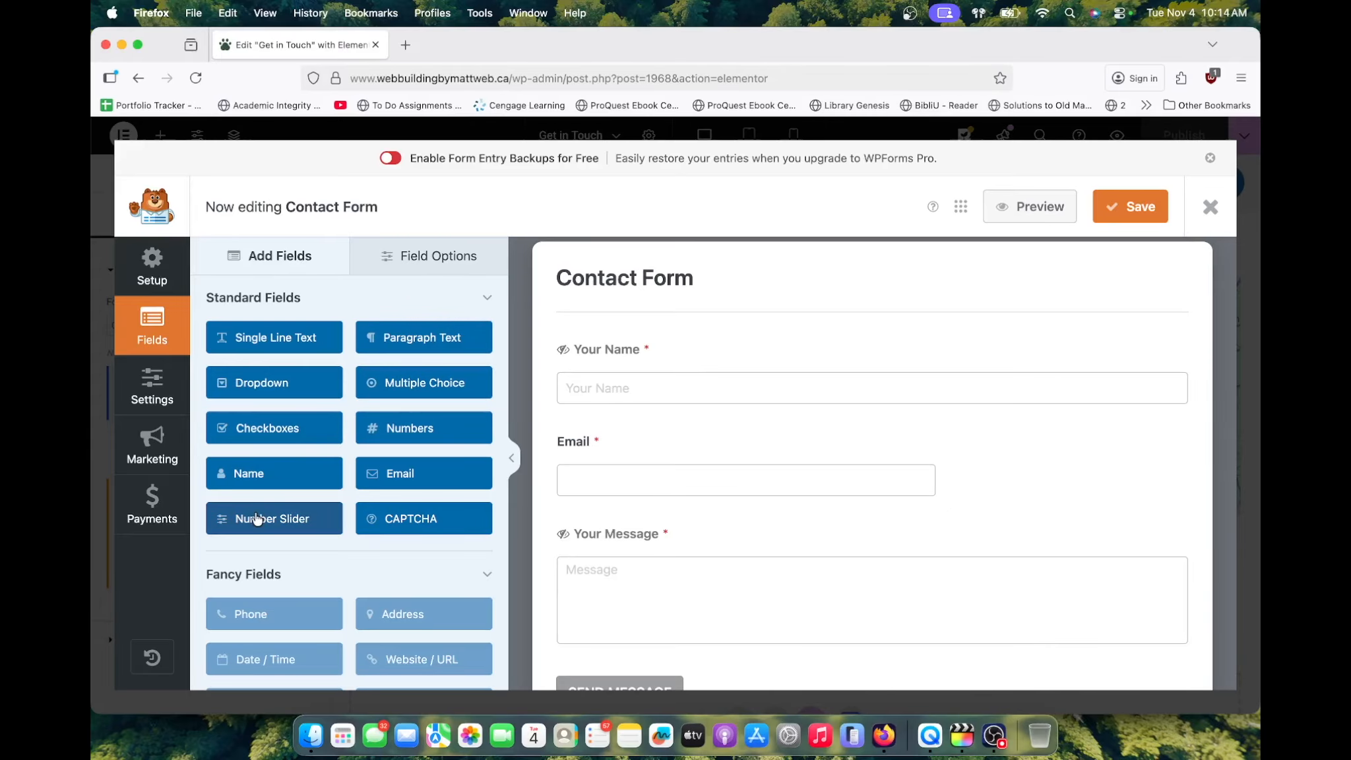
Add a Number Slider field at the start of the Contact Form and label it "Budget"
left_click_drag(258, 518, 745, 370)
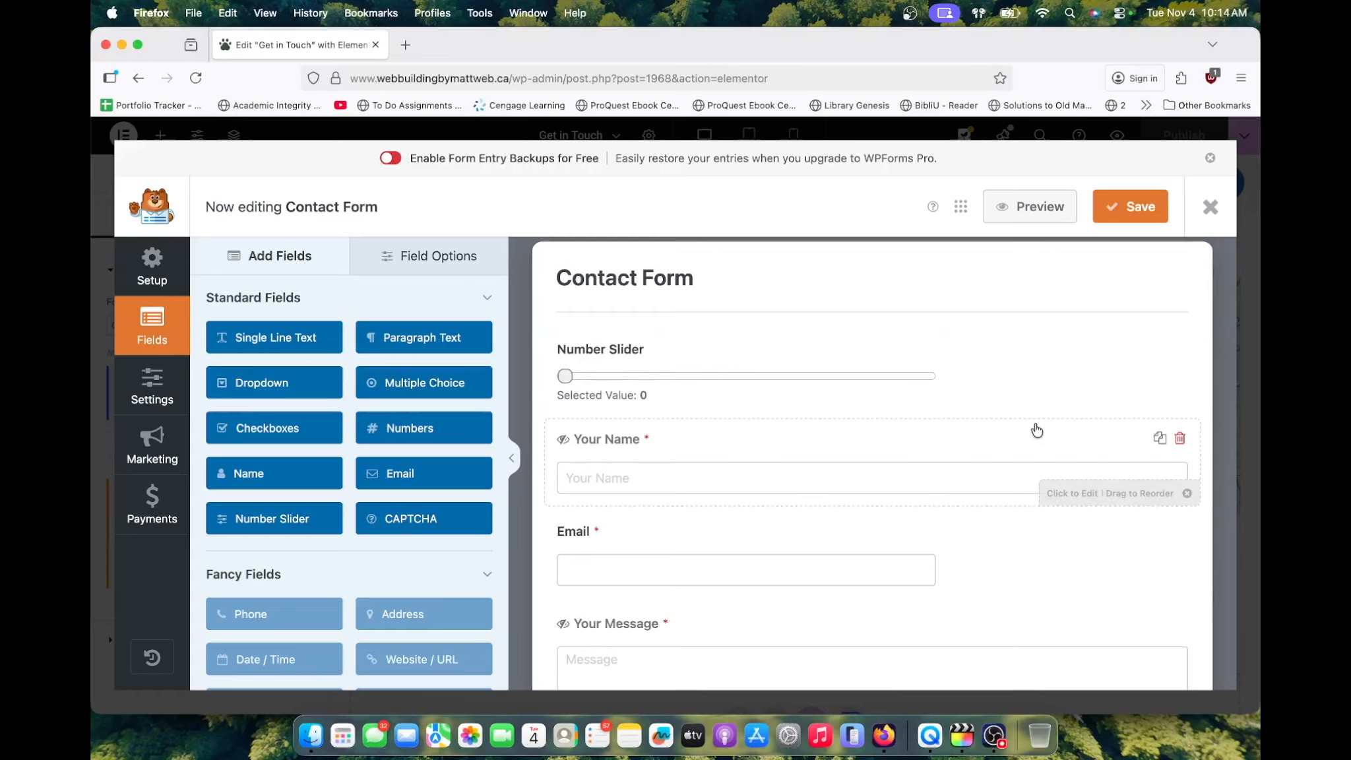
left_click(736, 357)
left_click_drag(307, 385, 124, 370)
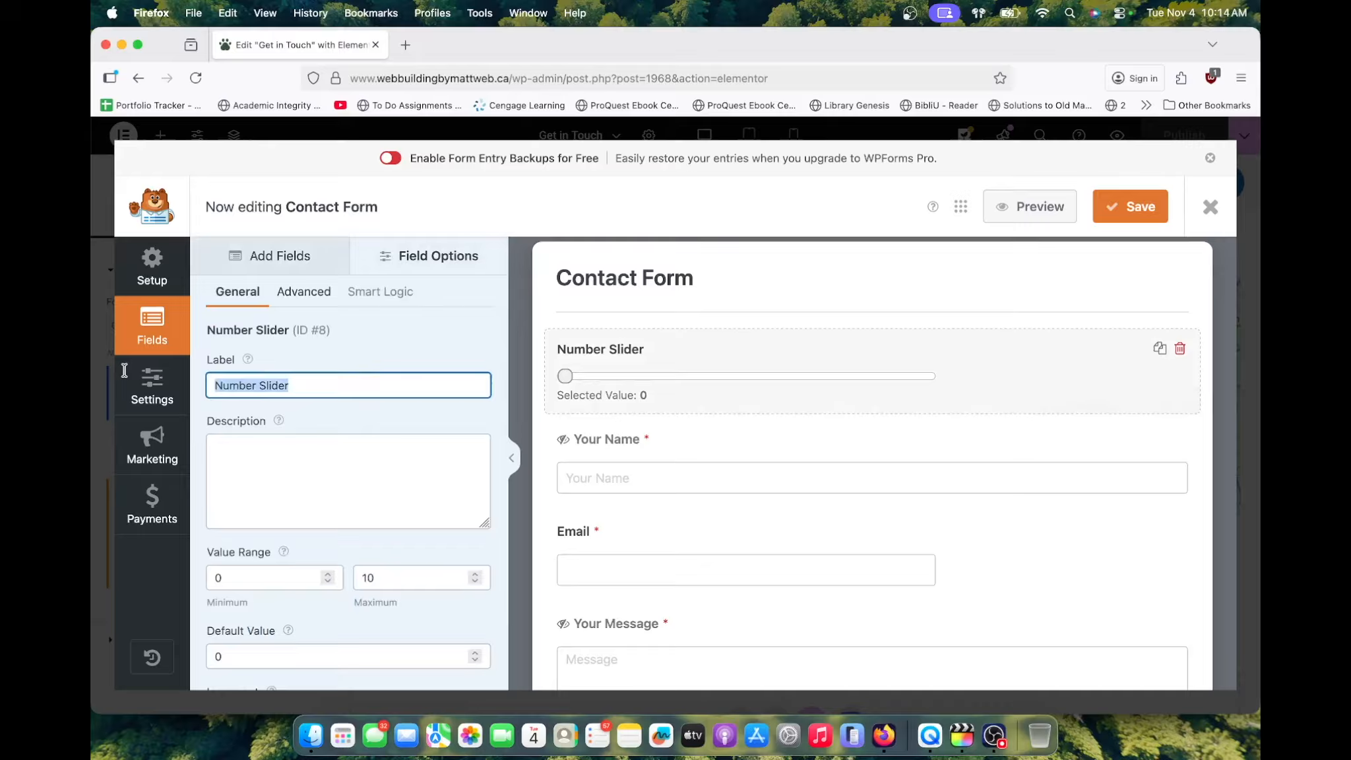
type("Budget")
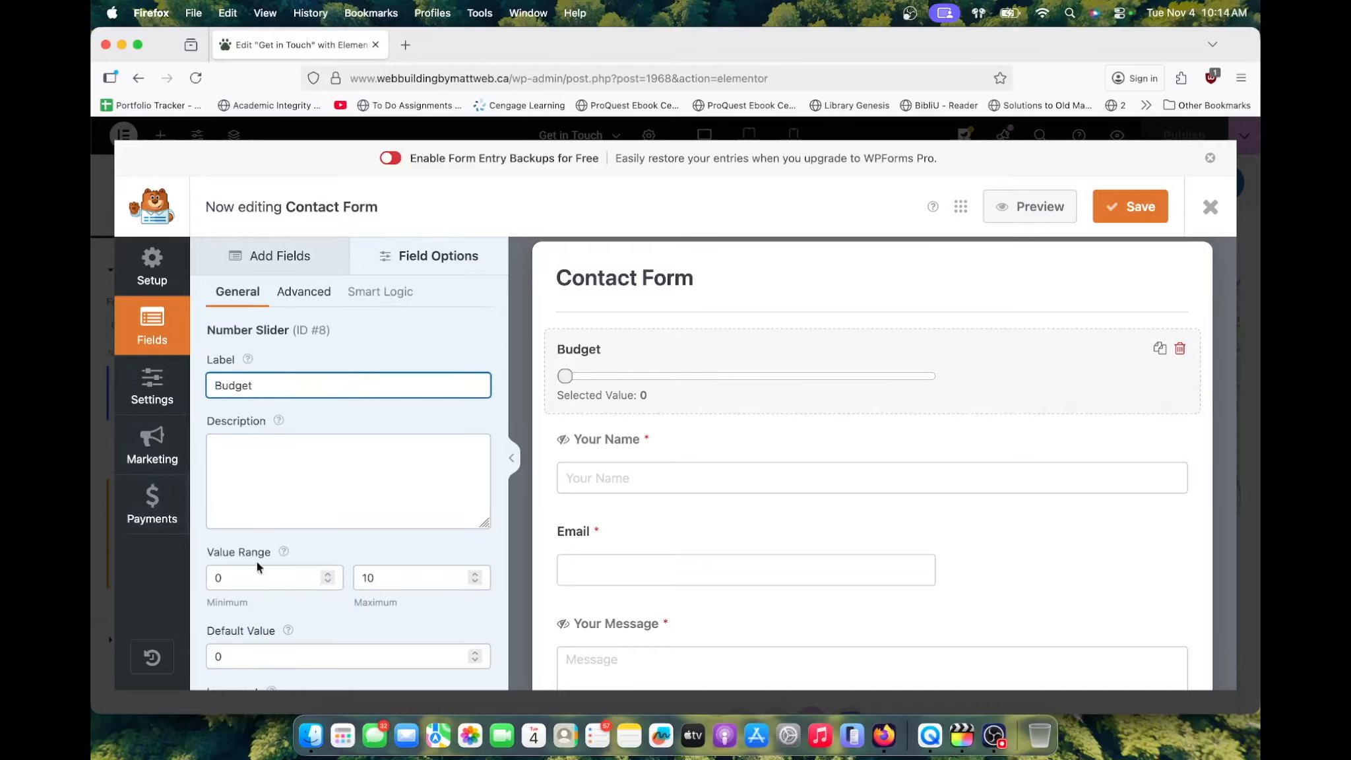
Set the Budget slider's value range to a minimum of 10 and maximum of 100, with a default value of 100
left_click(259, 581)
key("BackSpace")
type("100")
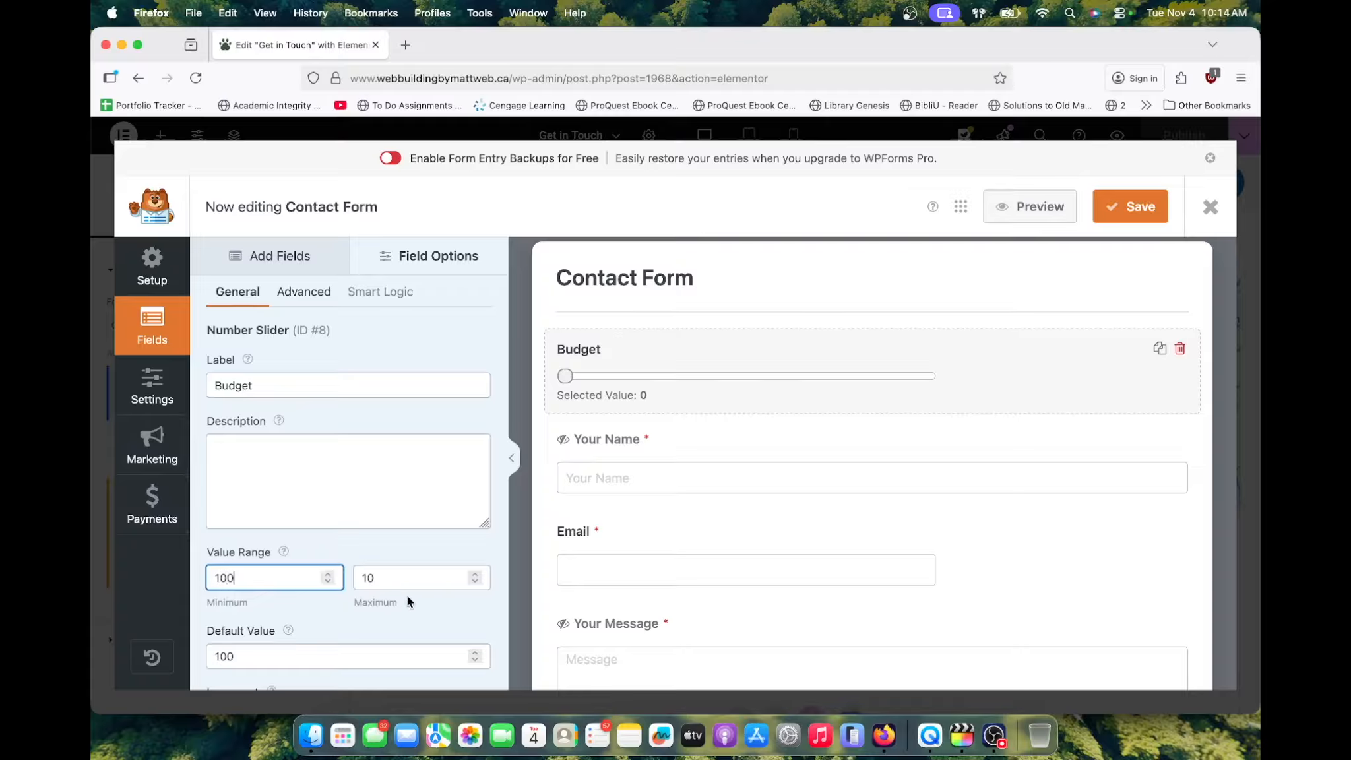
left_click(415, 579)
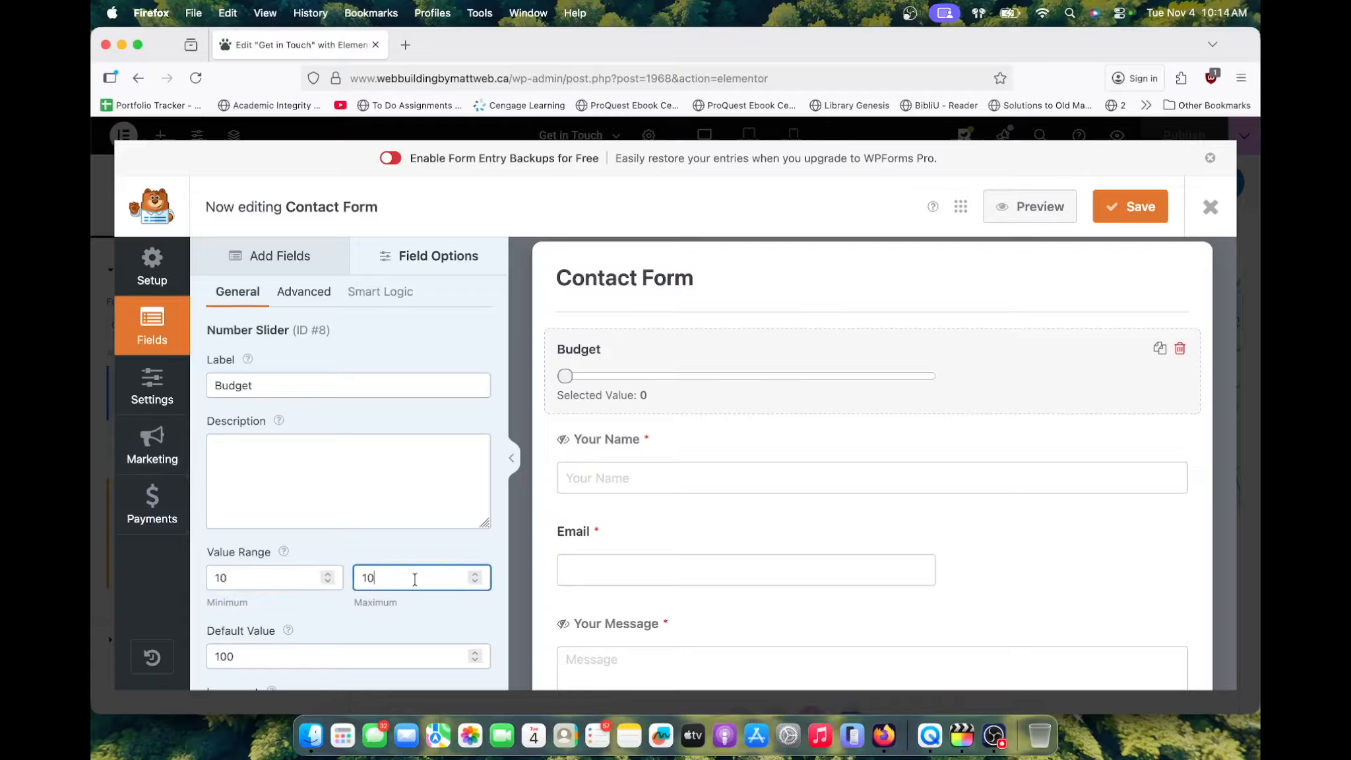
left_click(382, 644)
key("BackSpace")
key("BackSpace")
key("BackSpace")
type("500")
scroll(378, 632, "down", 2)
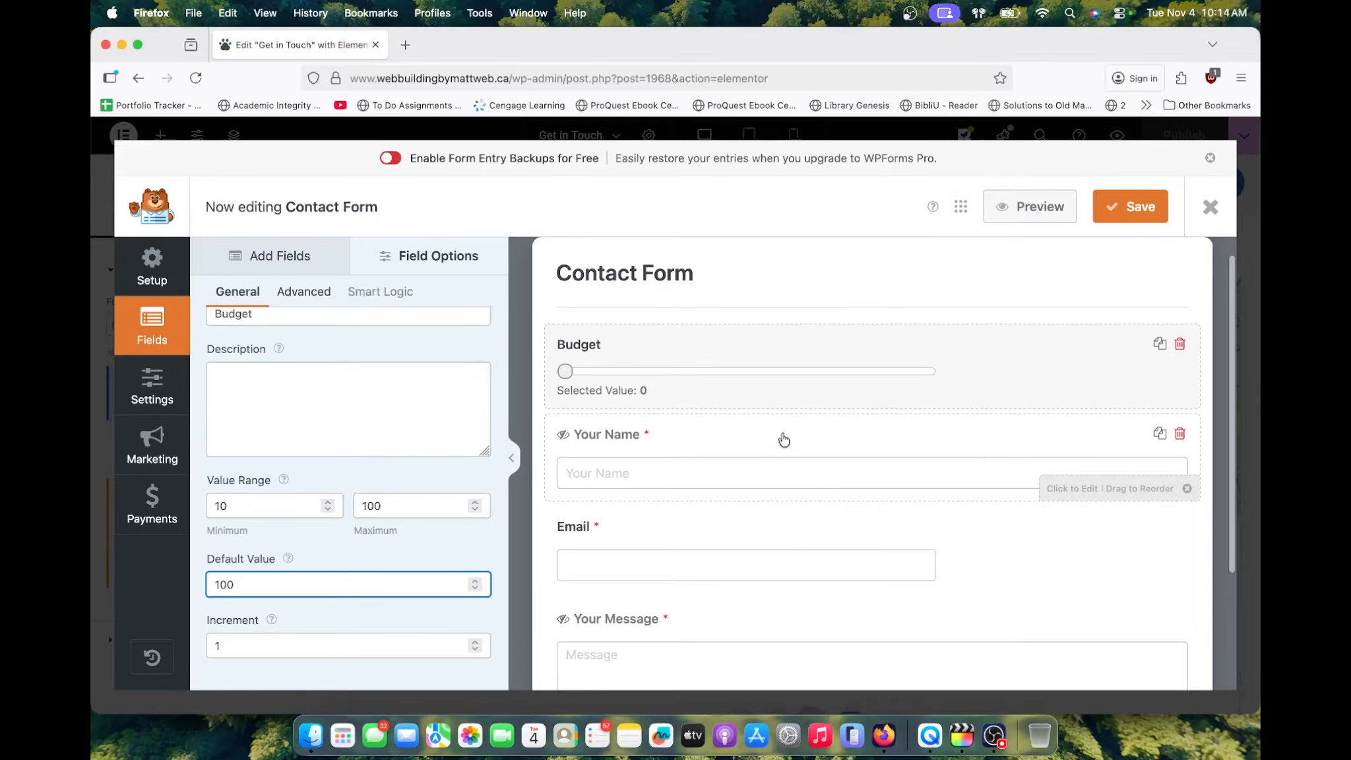
Reorder the form so the Budget slider sits between the Email and Your Message fields, and save the form
left_click_drag(820, 356, 844, 467)
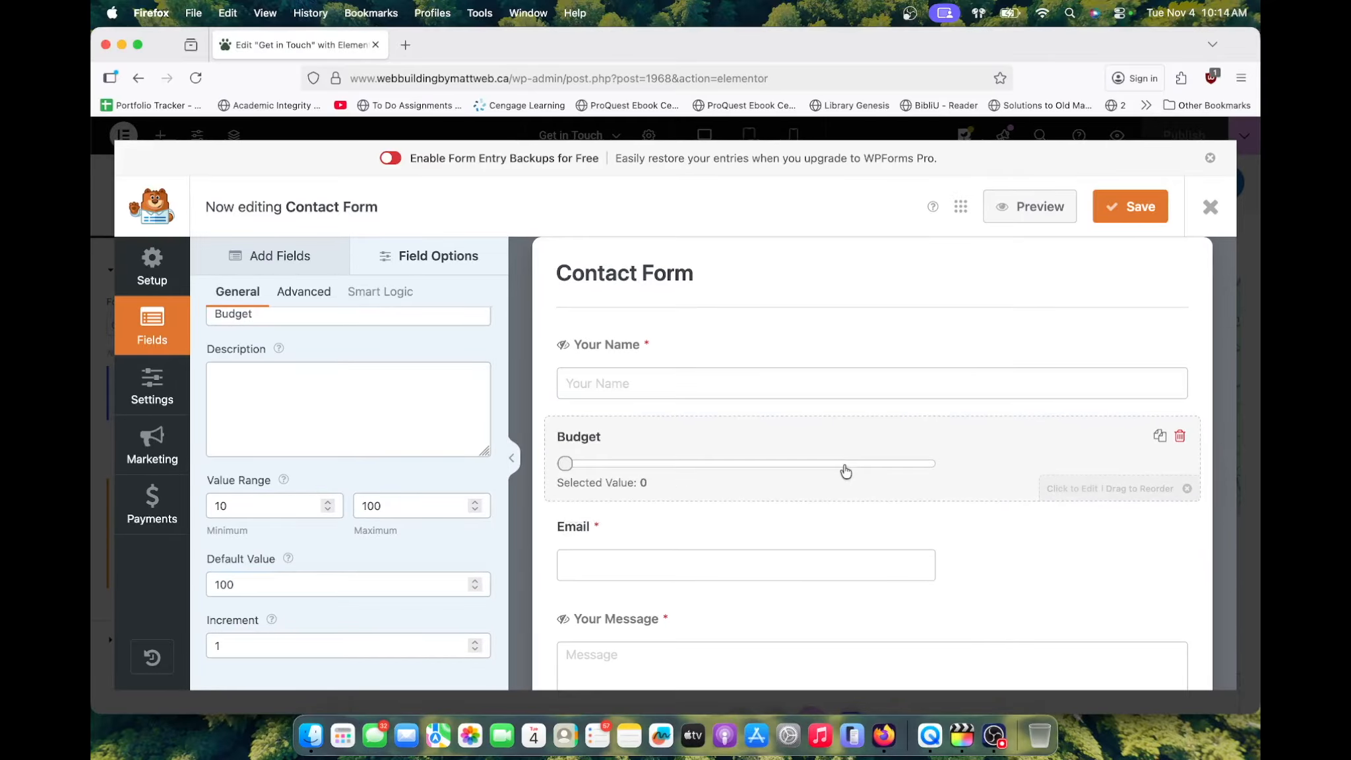
left_click_drag(822, 535, 859, 426)
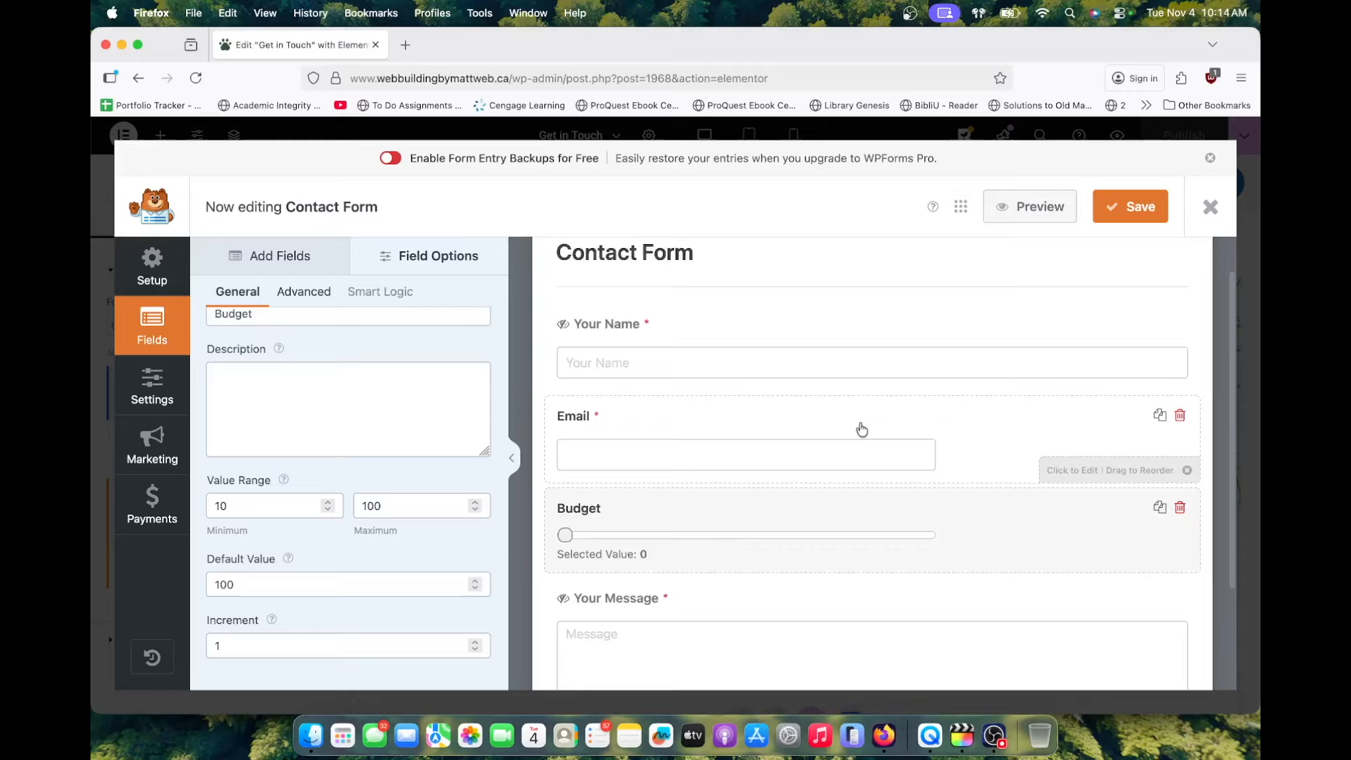
scroll(860, 428, "down", 3)
left_click(1138, 216)
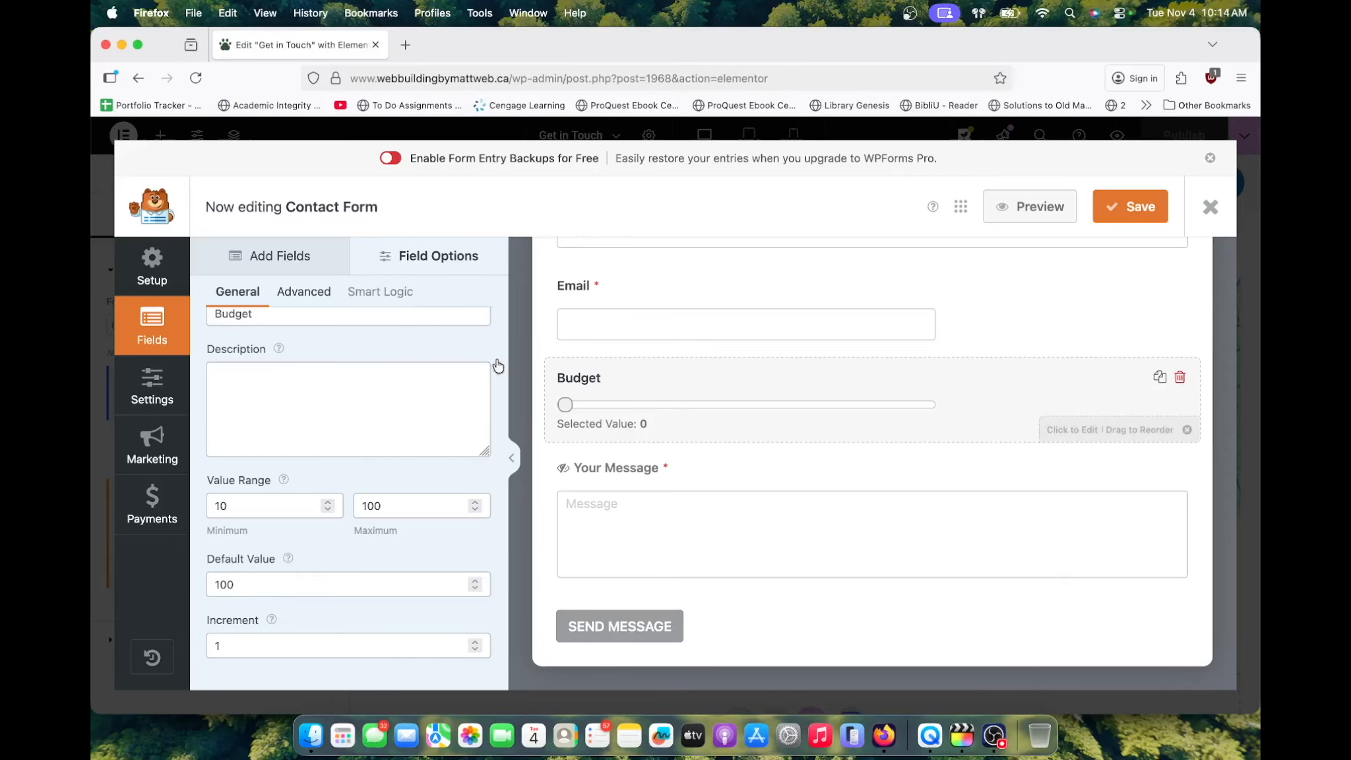
Open the form's notification settings and examine the Send To Email Address of the default notification
left_click(146, 386)
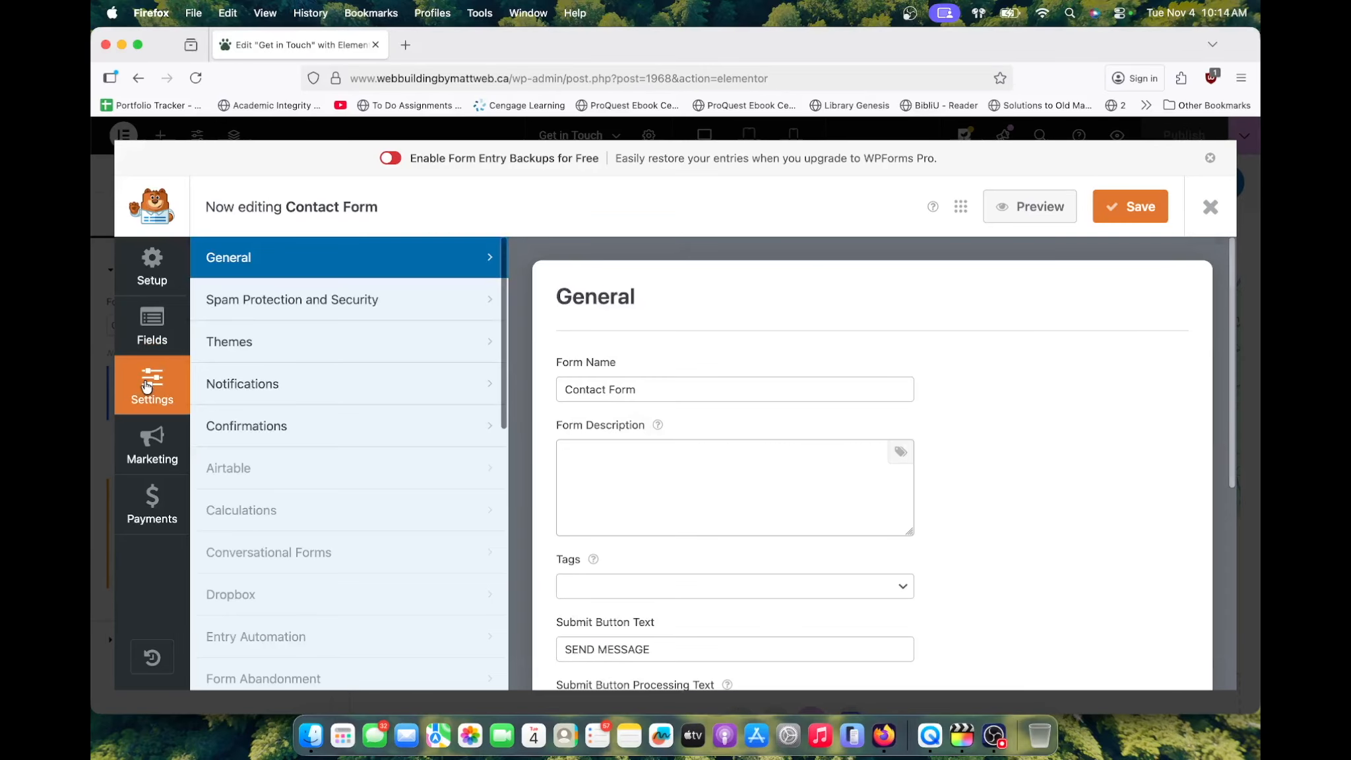
left_click(274, 391)
scroll(688, 554, "down", 2)
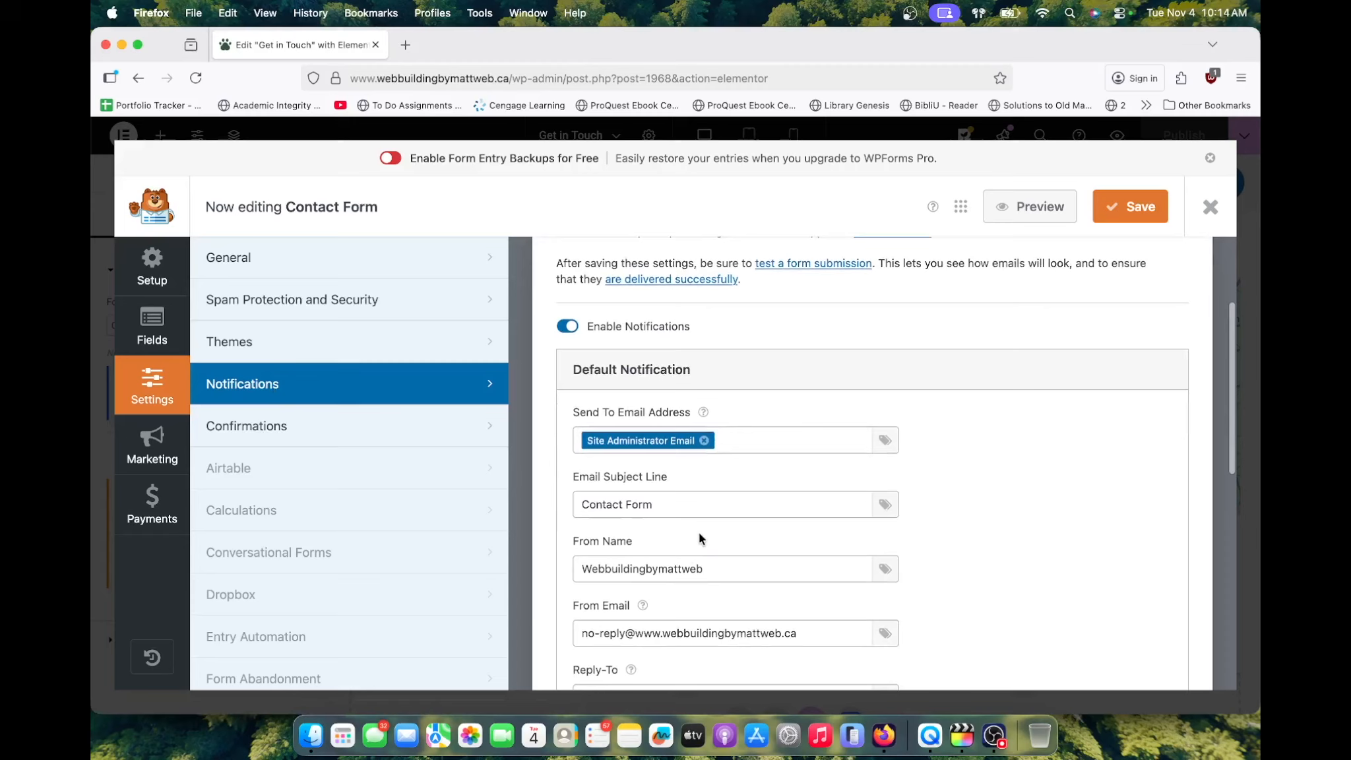
scroll(699, 544, "down", 3)
mouse_move(712, 307)
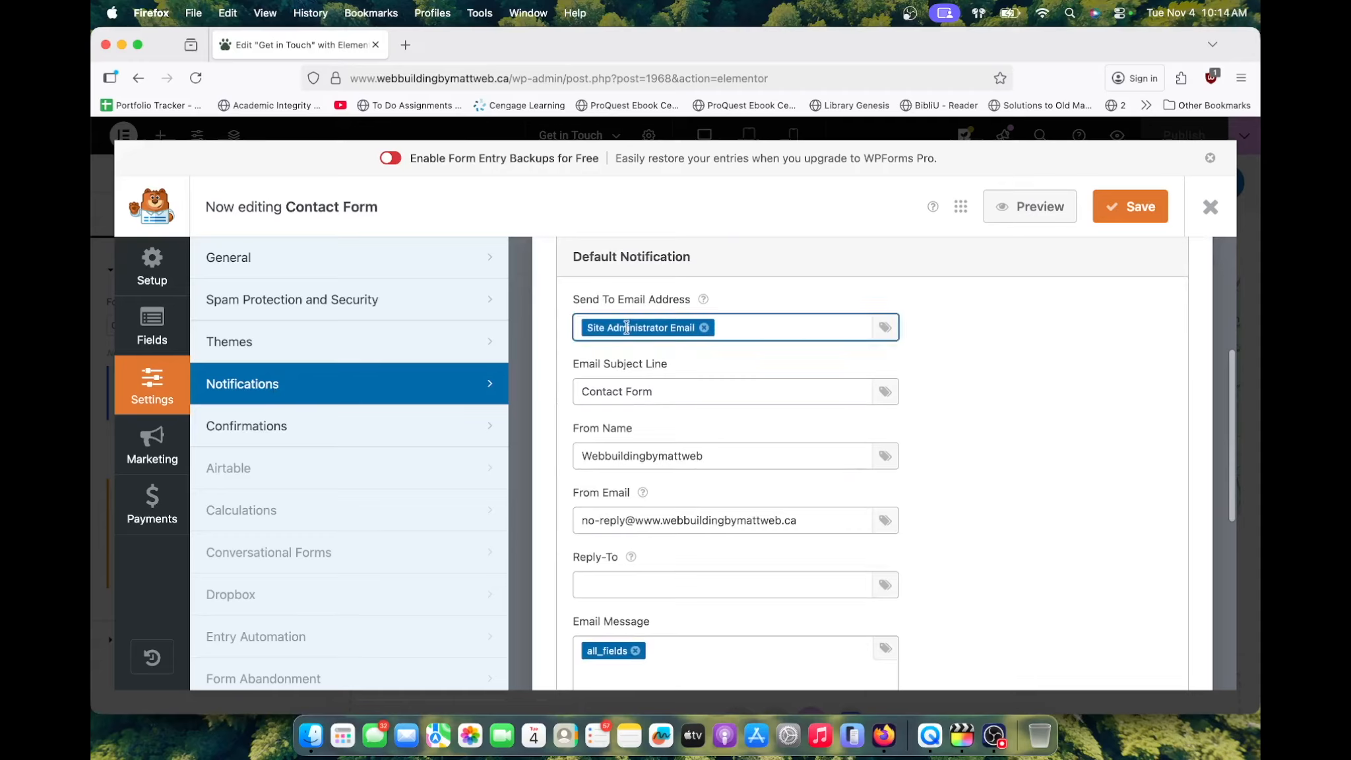
double_click(598, 328)
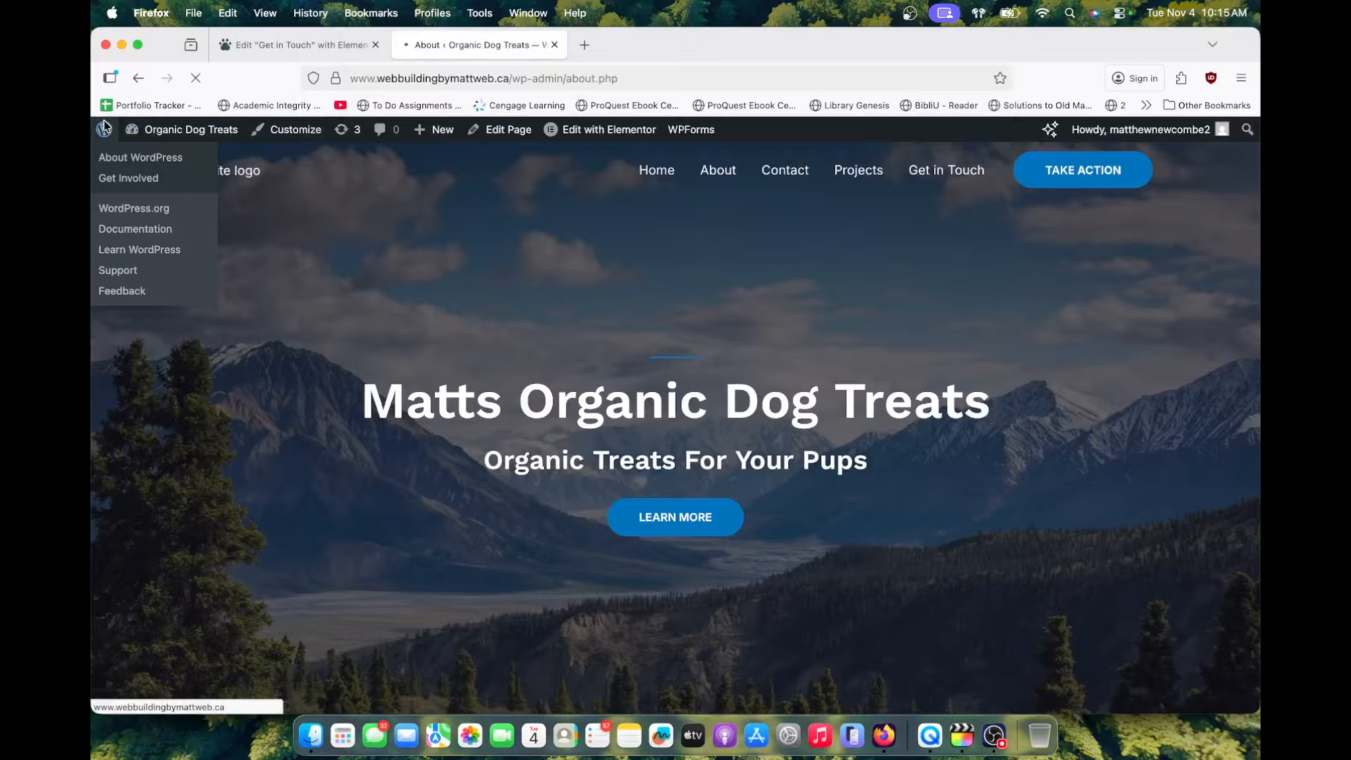
Locate the General settings in the WordPress dashboard and return to the form's notification settings
left_click(105, 123)
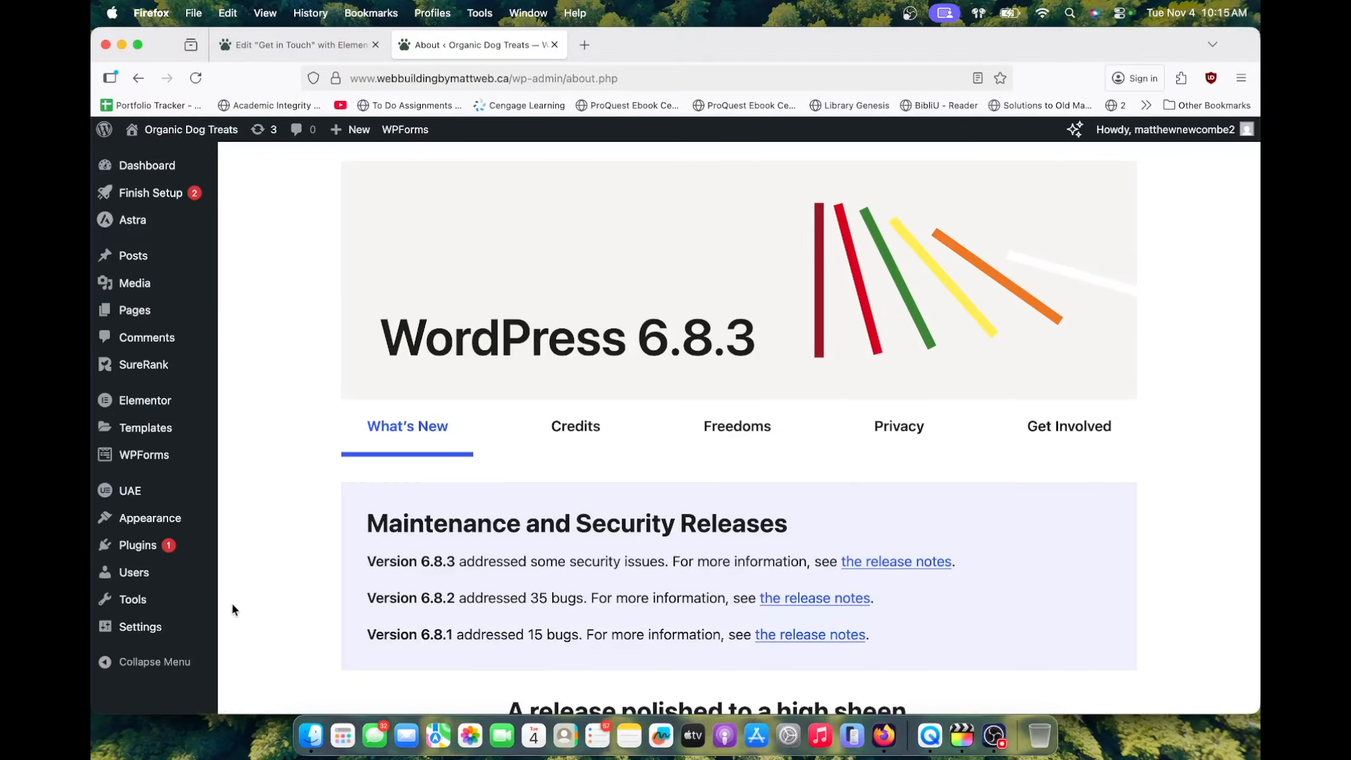
mouse_move(155, 631)
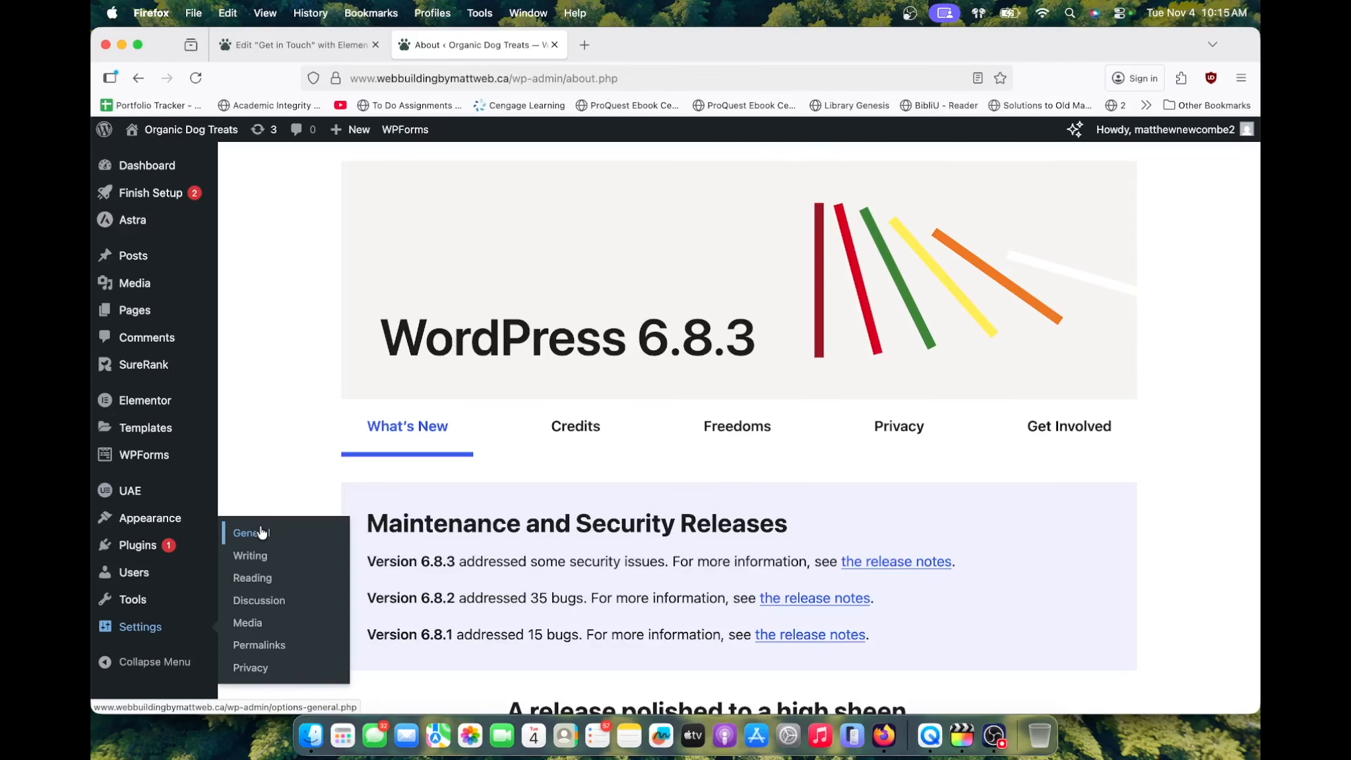
left_click(315, 41)
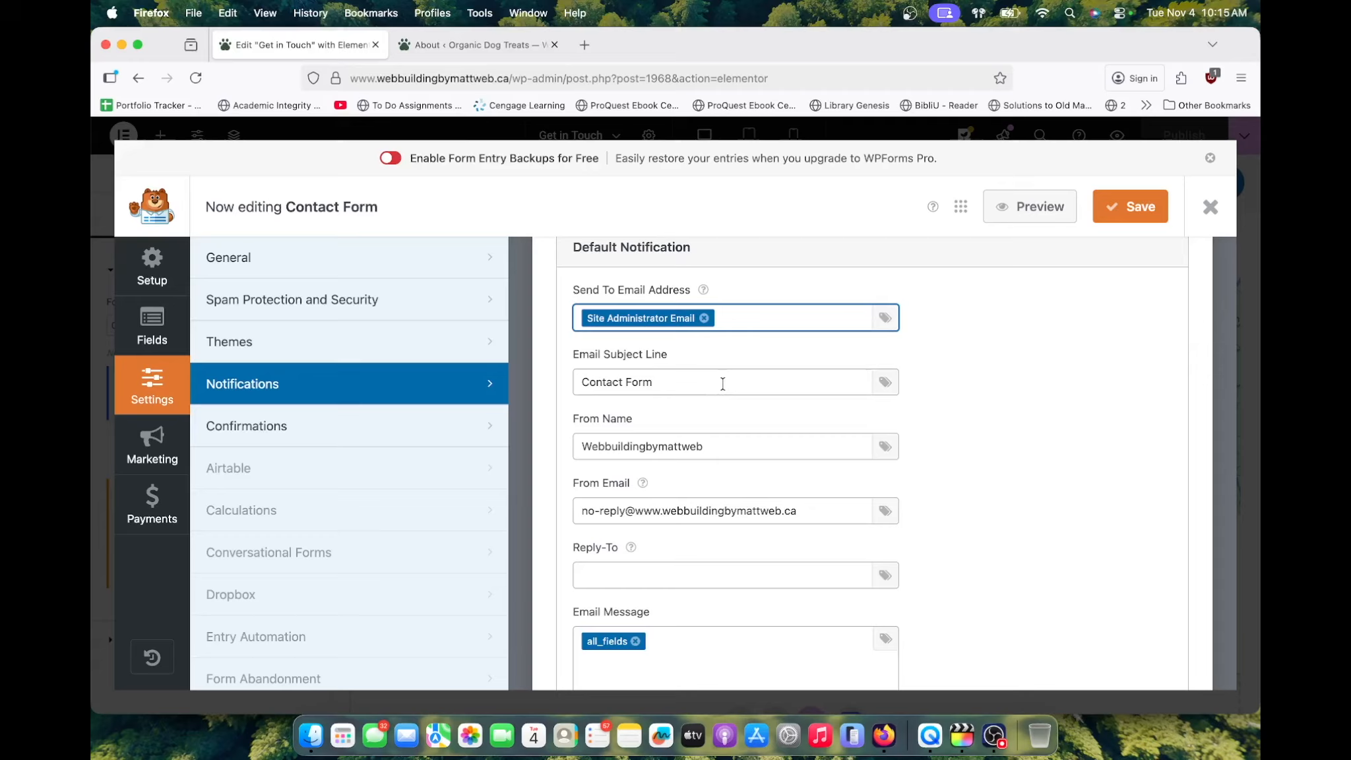
Examine the default notification's Email Subject Line, From Name, From Email, Reply-To and Email Message fields
left_click_drag(723, 383, 559, 374)
left_click(663, 357)
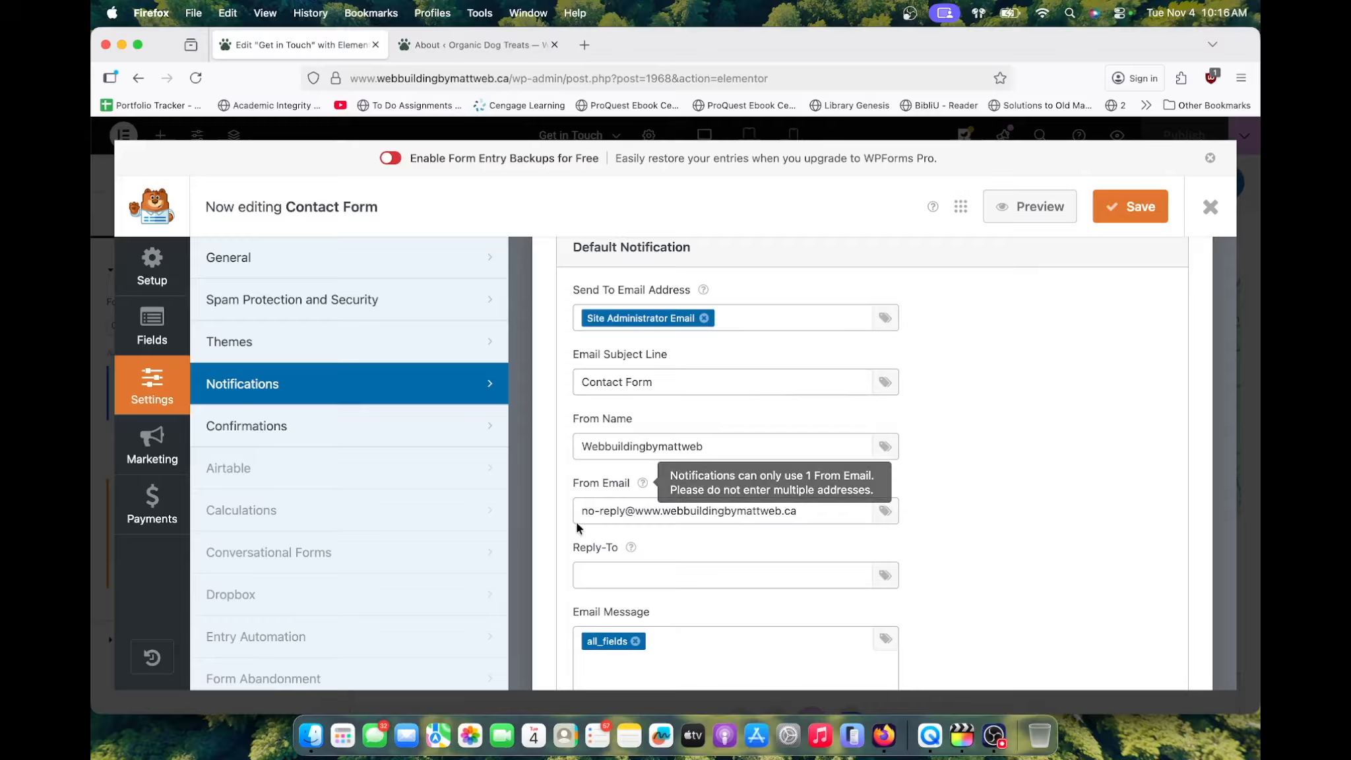
left_click_drag(575, 513, 901, 516)
left_click(819, 517)
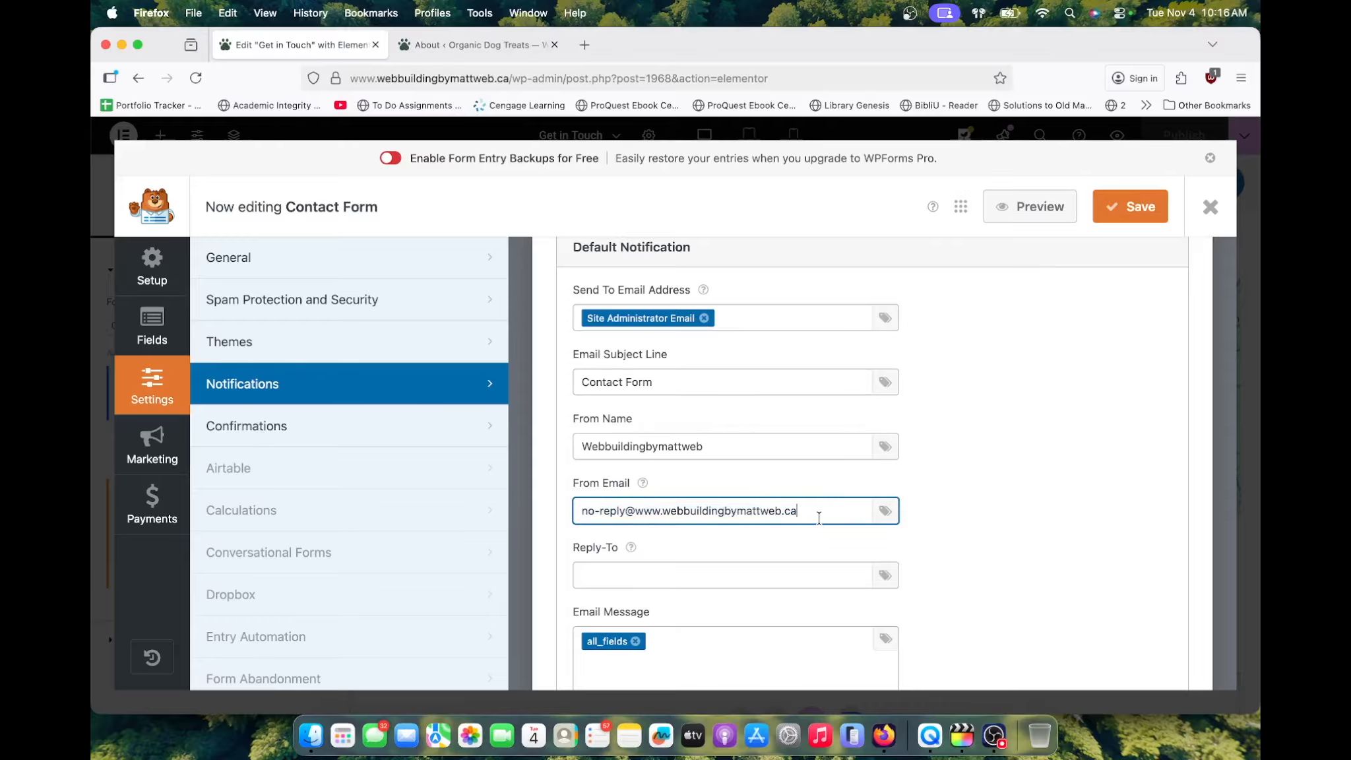
key("super+a")
left_click(553, 521)
scroll(553, 523, "down", 3)
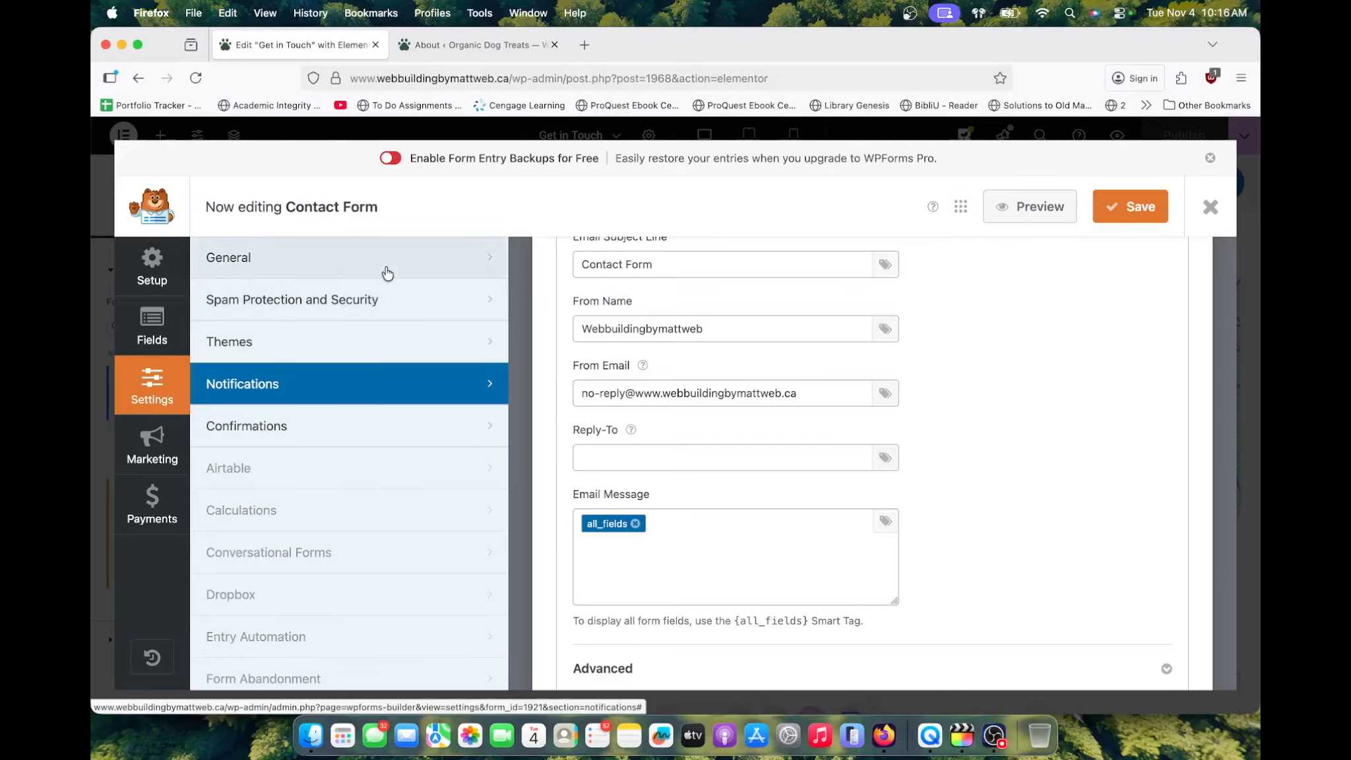
Re-enter the {all_fields} smart tag as the notification's Email Message and save the form
left_click(152, 324)
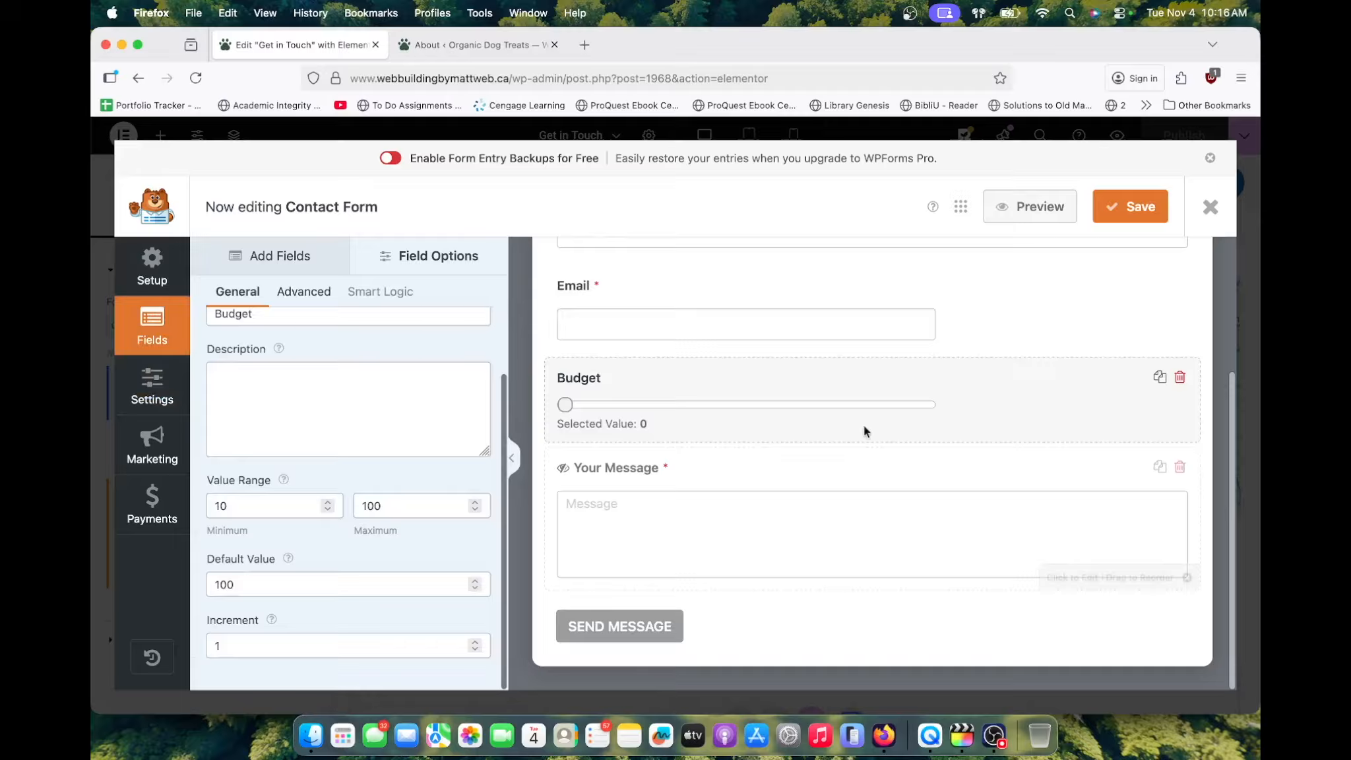
scroll(726, 633, "down", 3)
left_click(152, 386)
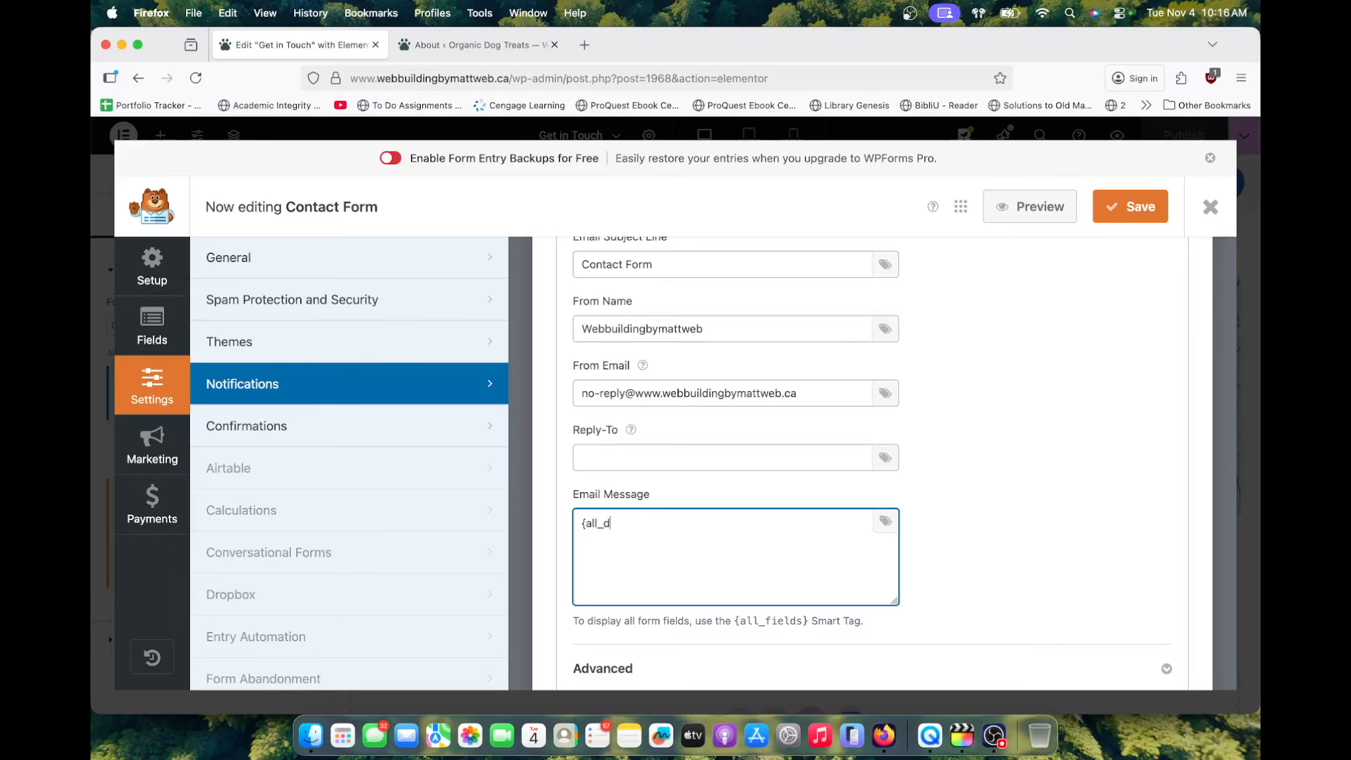
type("}")
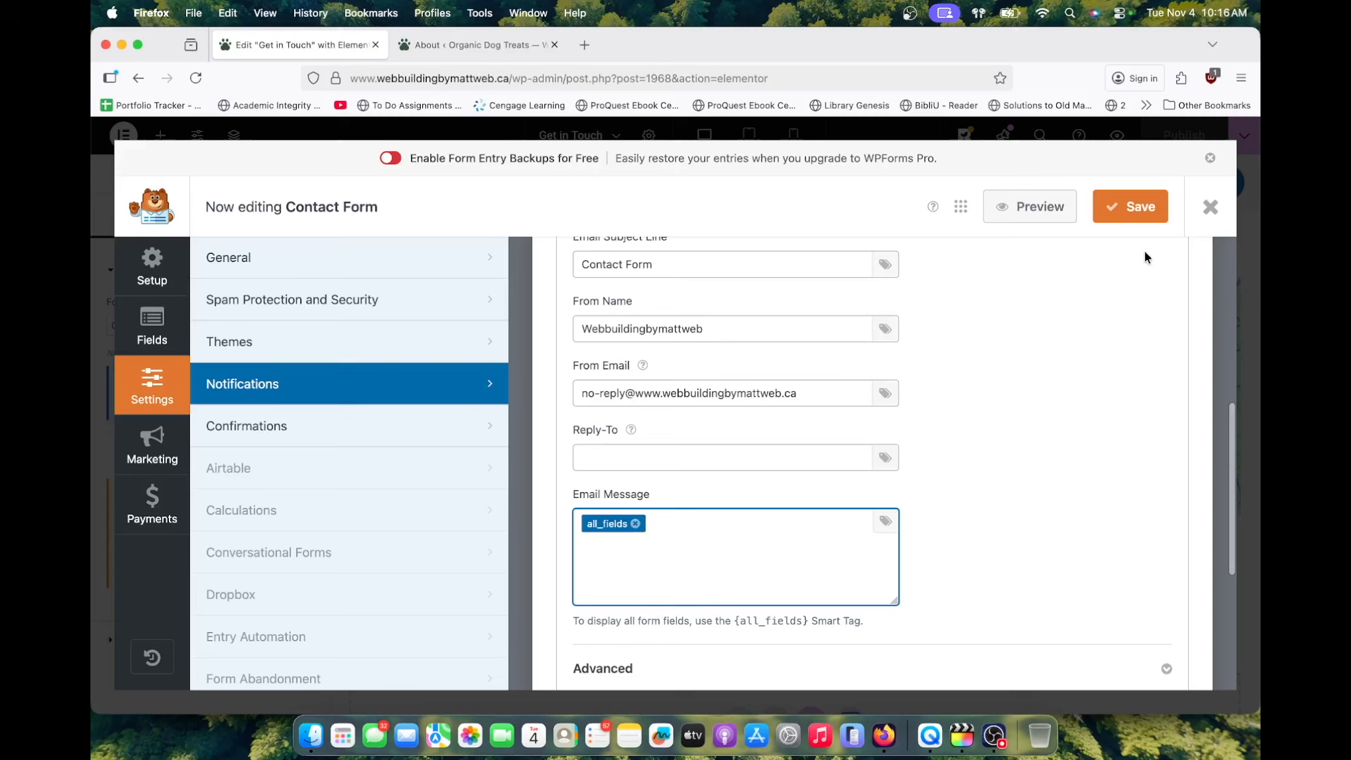
left_click(1137, 201)
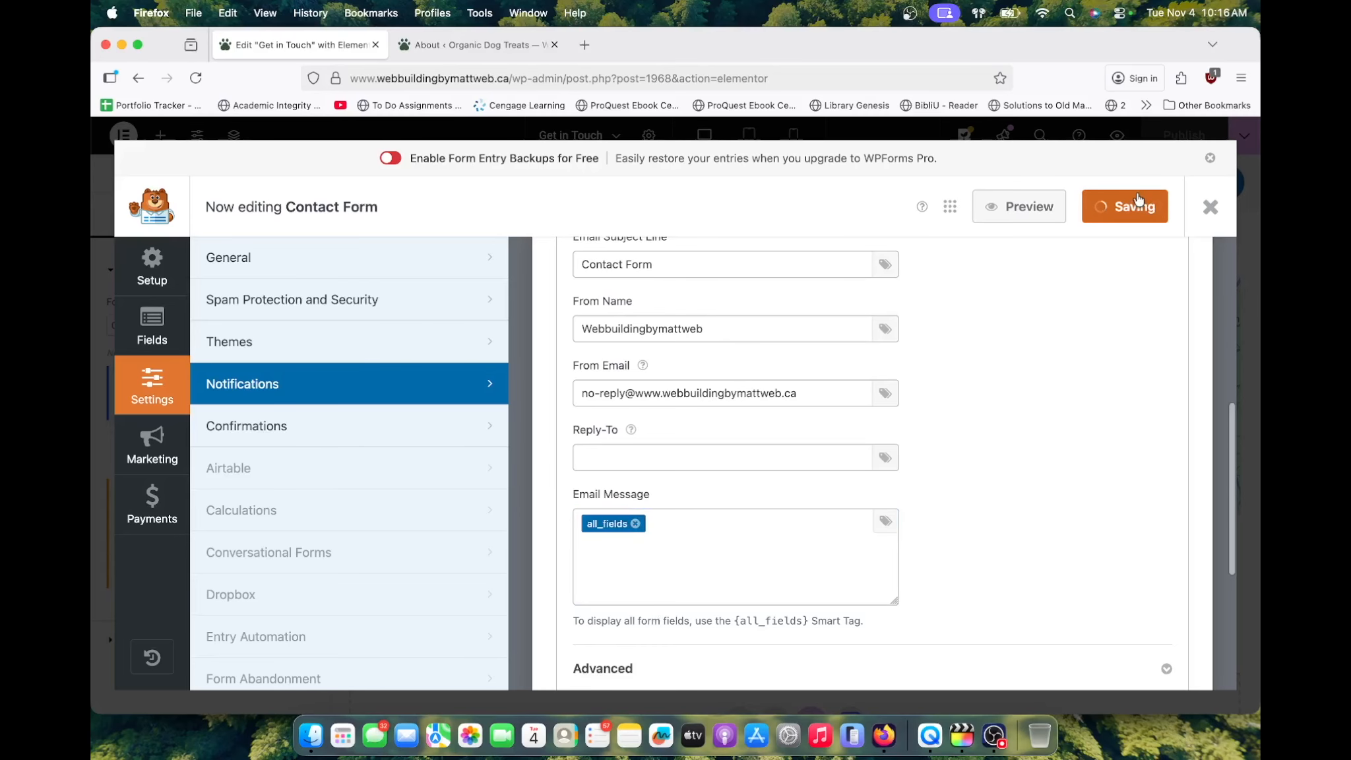
Close the form builder and preview the Get in Touch page with the updated contact form
left_click(1210, 208)
left_click(1185, 149)
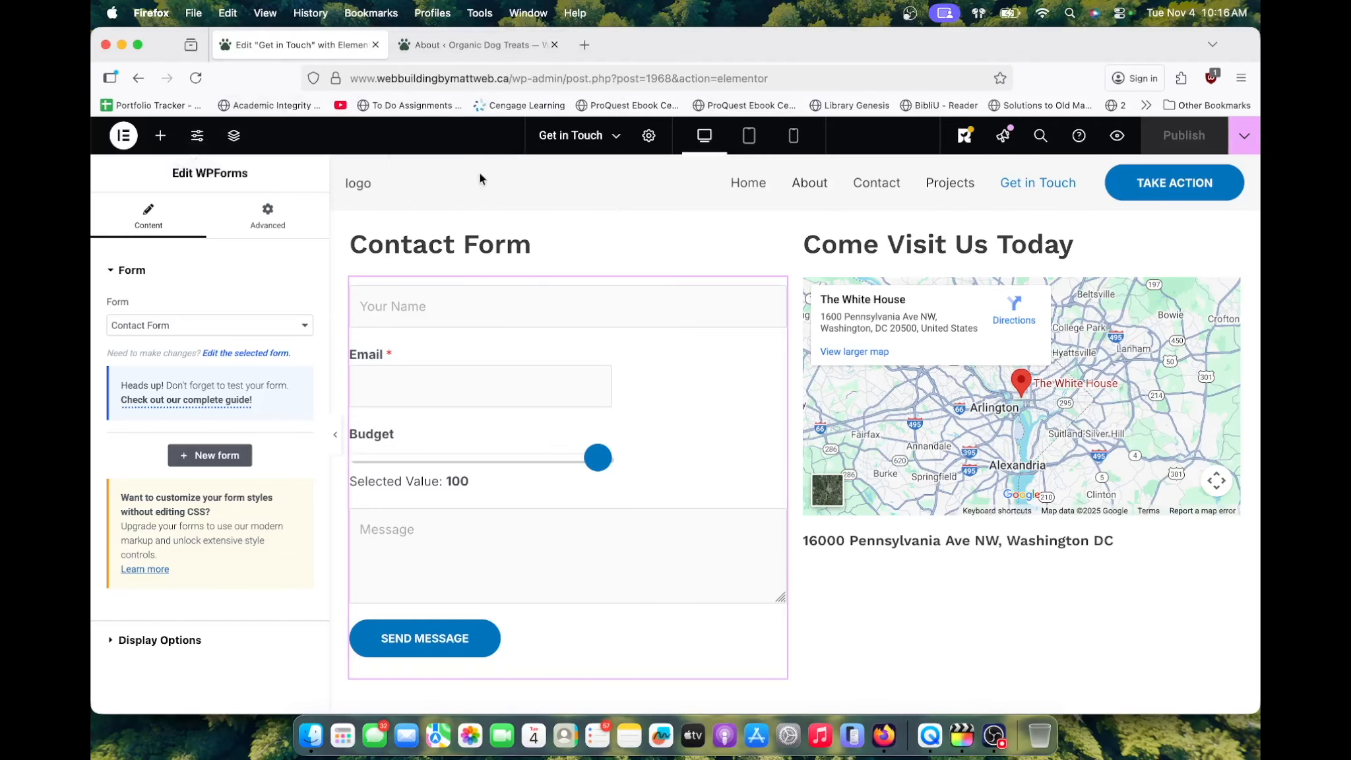
left_click(1113, 135)
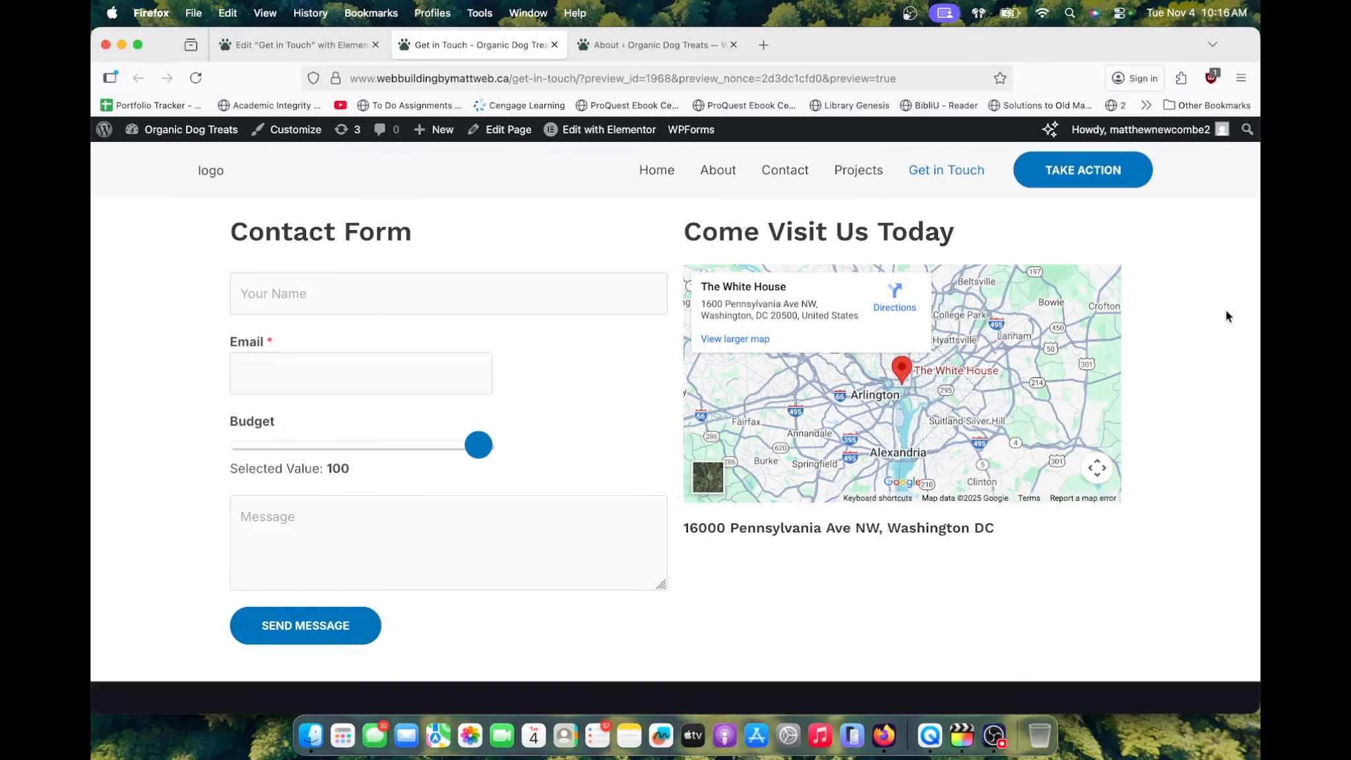
scroll(579, 391, "down", 3)
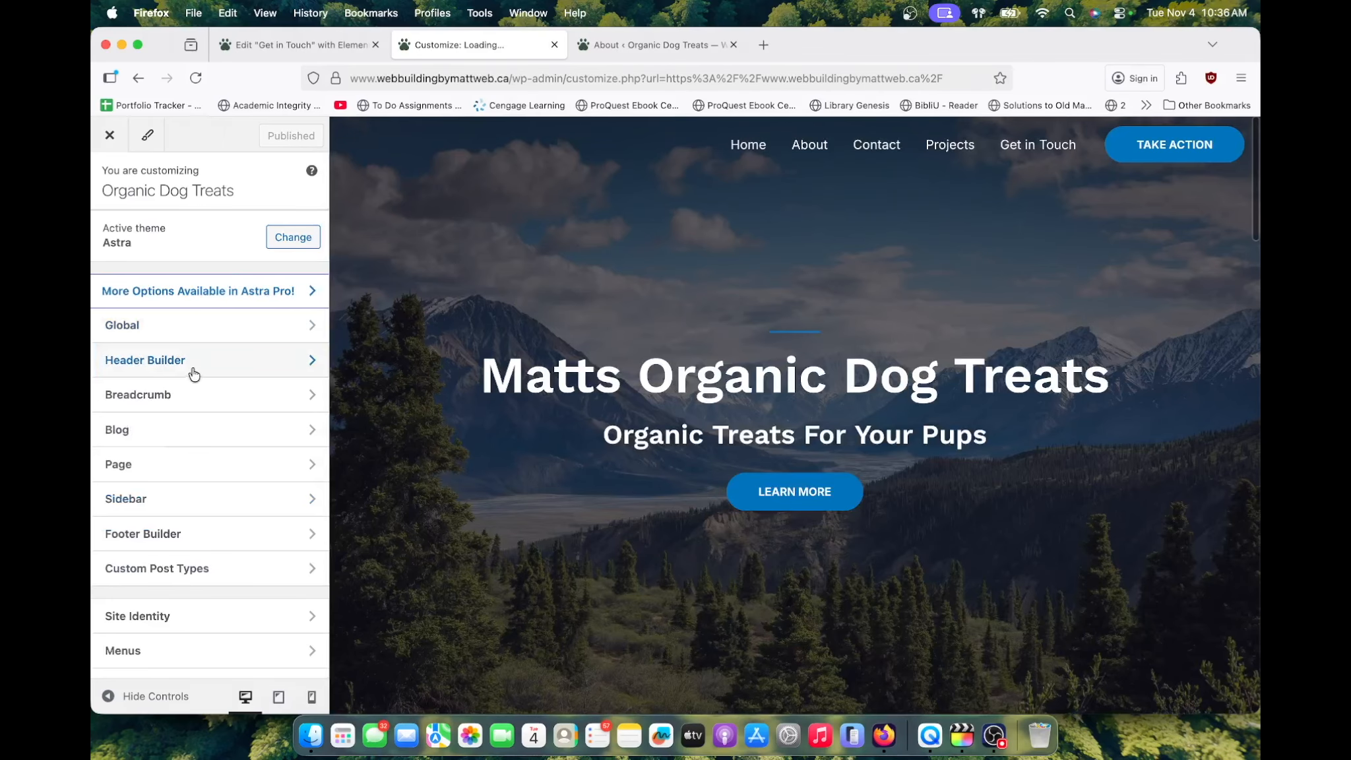
Open the Site Title & Logo settings in the customizer's Header Builder and look through the logo options
left_click(192, 363)
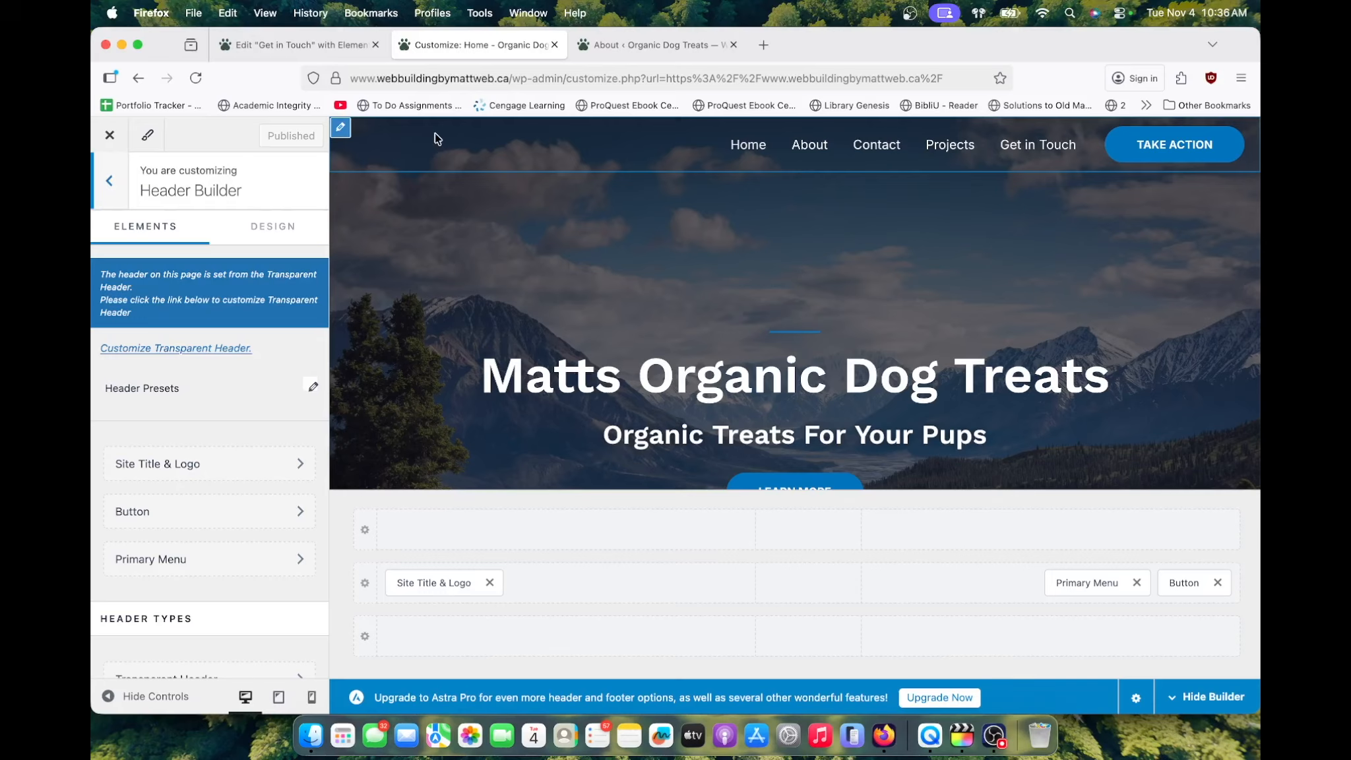
left_click(192, 464)
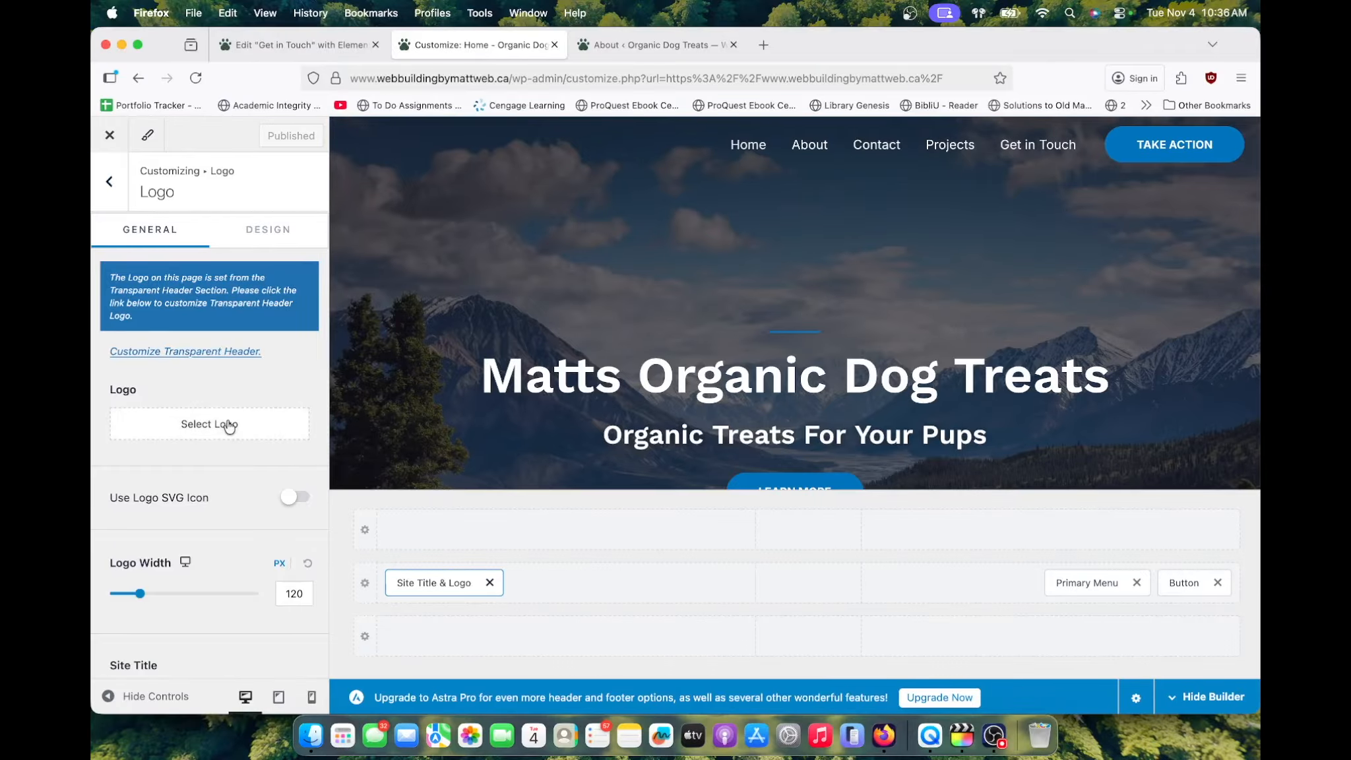
scroll(227, 422, "down", 1)
scroll(227, 420, "down", 3)
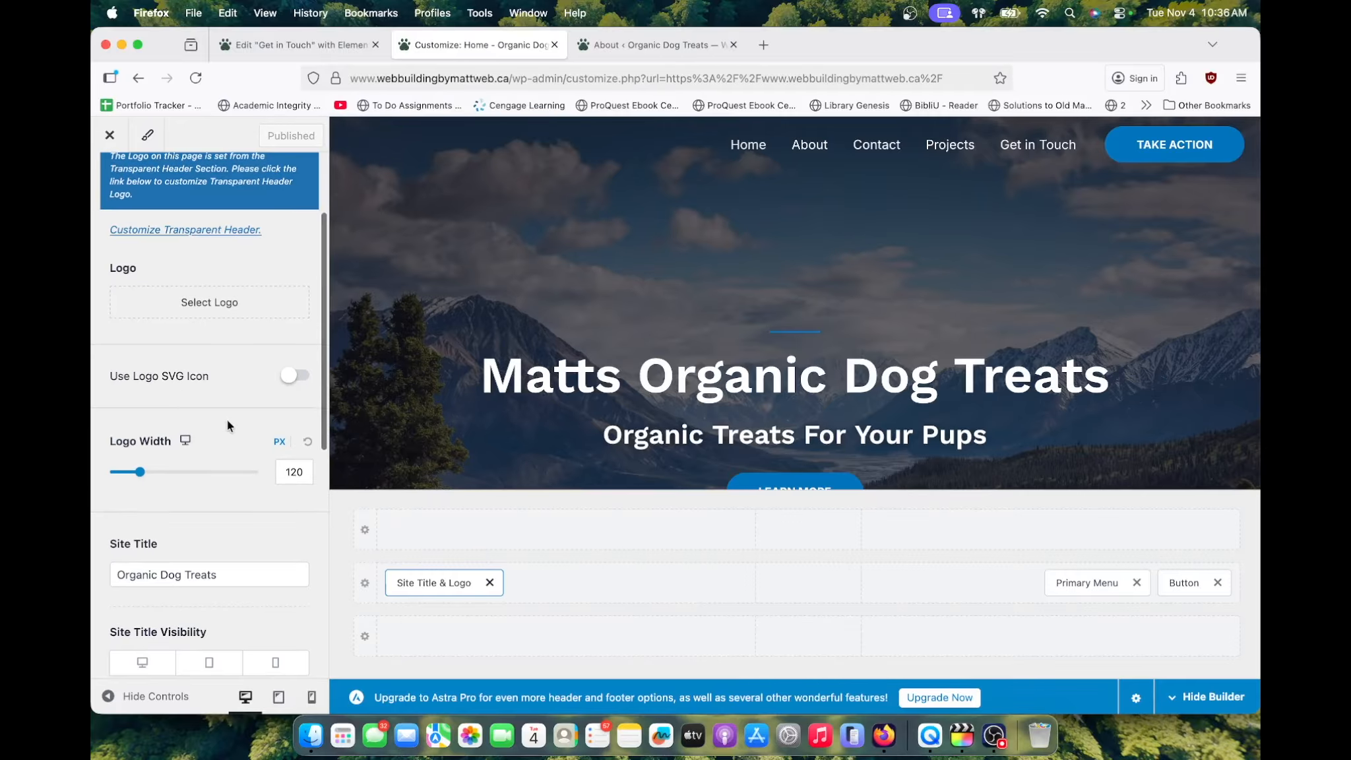
scroll(218, 402, "up", 4)
Browse the media library for a header logo and close it without choosing an image
left_click(180, 423)
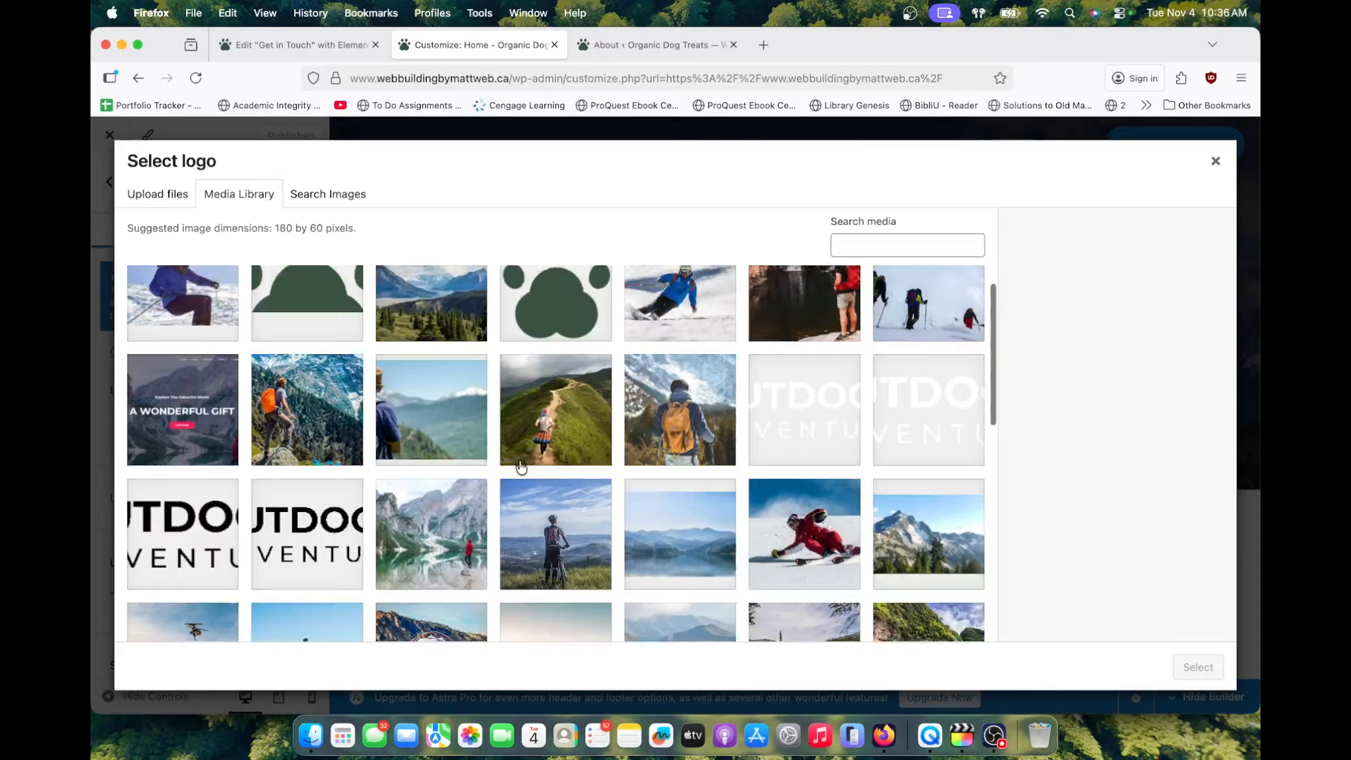
scroll(519, 462, "down", 10)
scroll(519, 460, "up", 10)
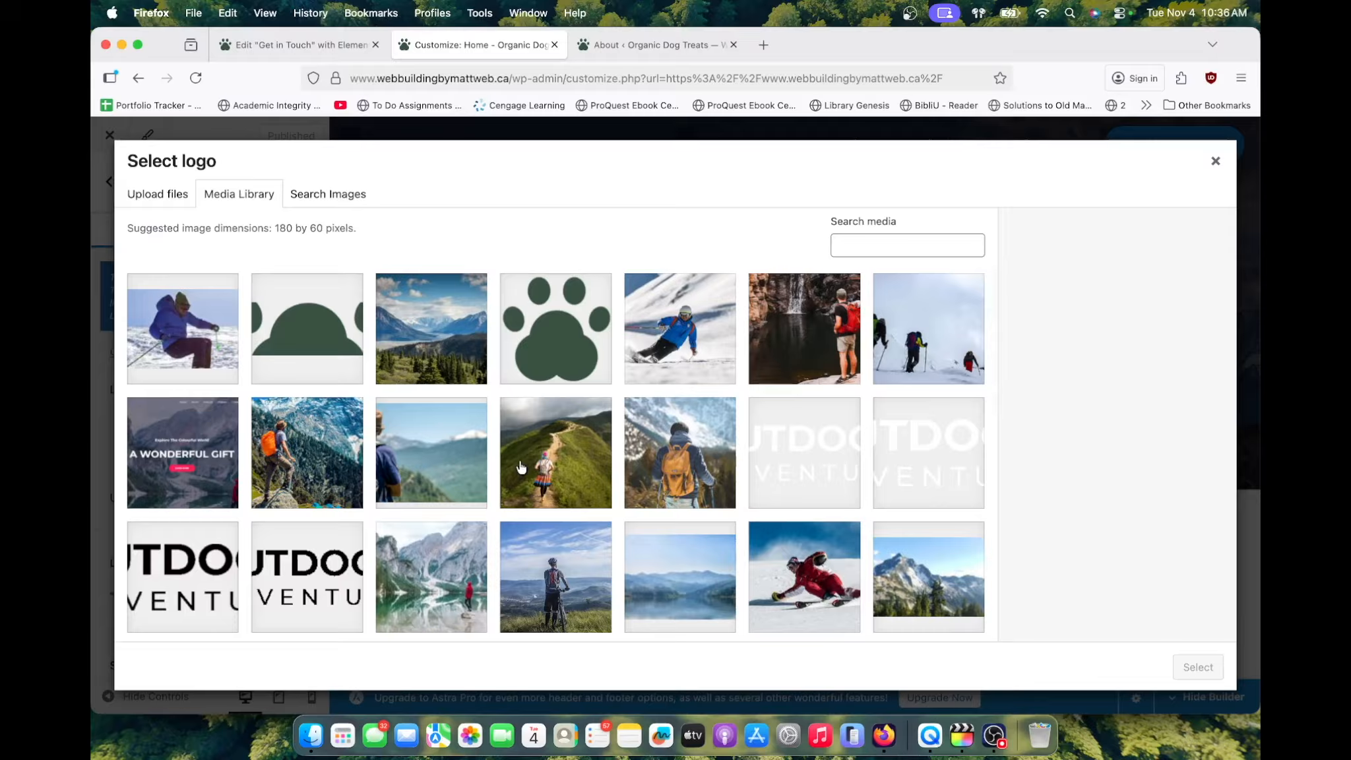
left_click(1215, 161)
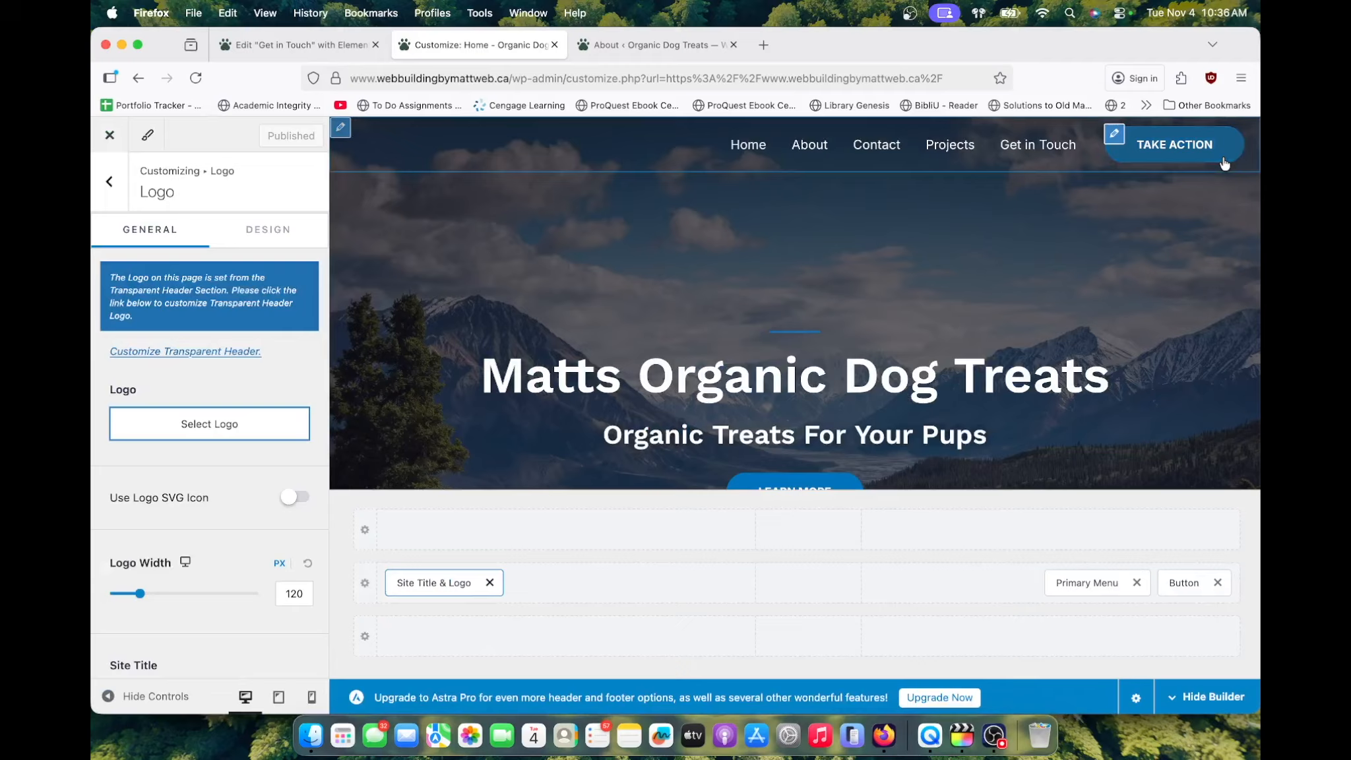
Examine the Site Title, Tagline and visibility options in the header's logo settings
scroll(247, 462, "down", 5)
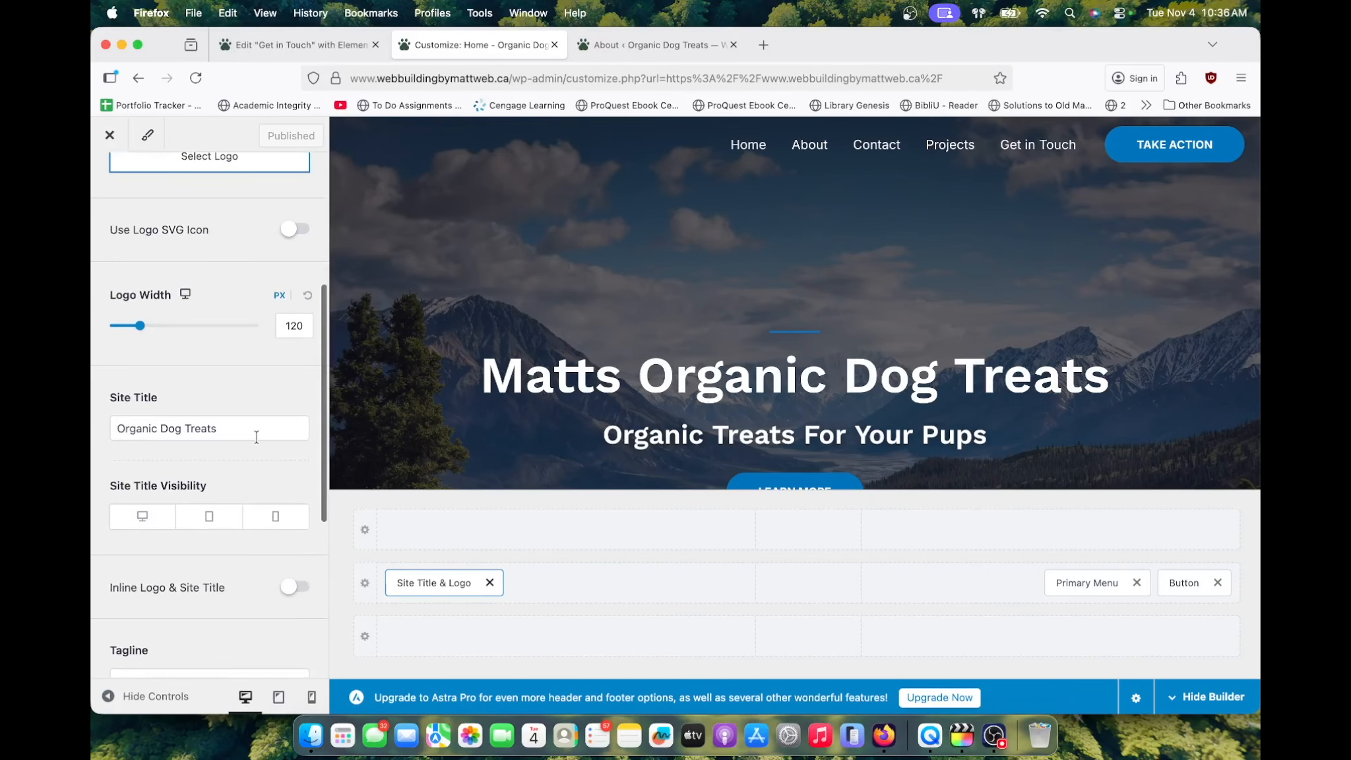
triple_click(256, 436)
scroll(128, 464, "down", 4)
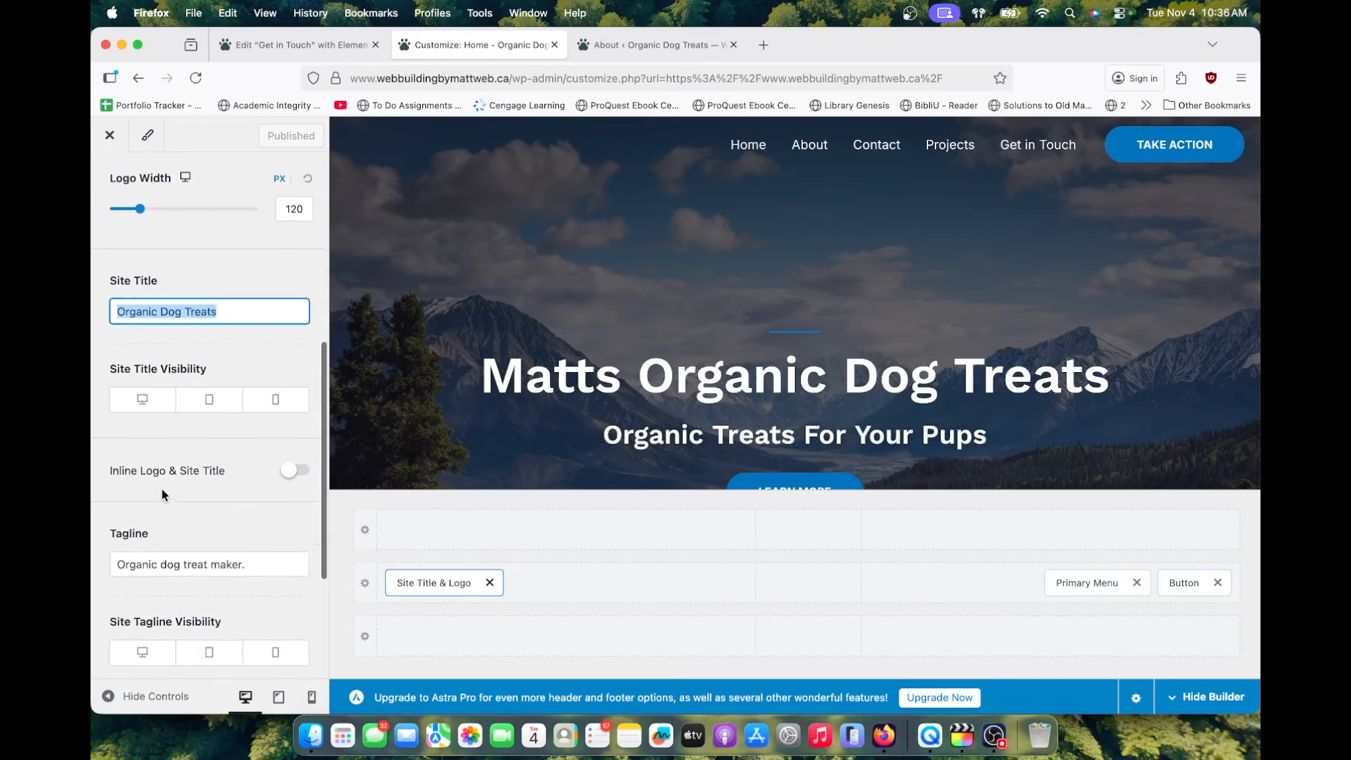
left_click_drag(264, 455, 89, 451)
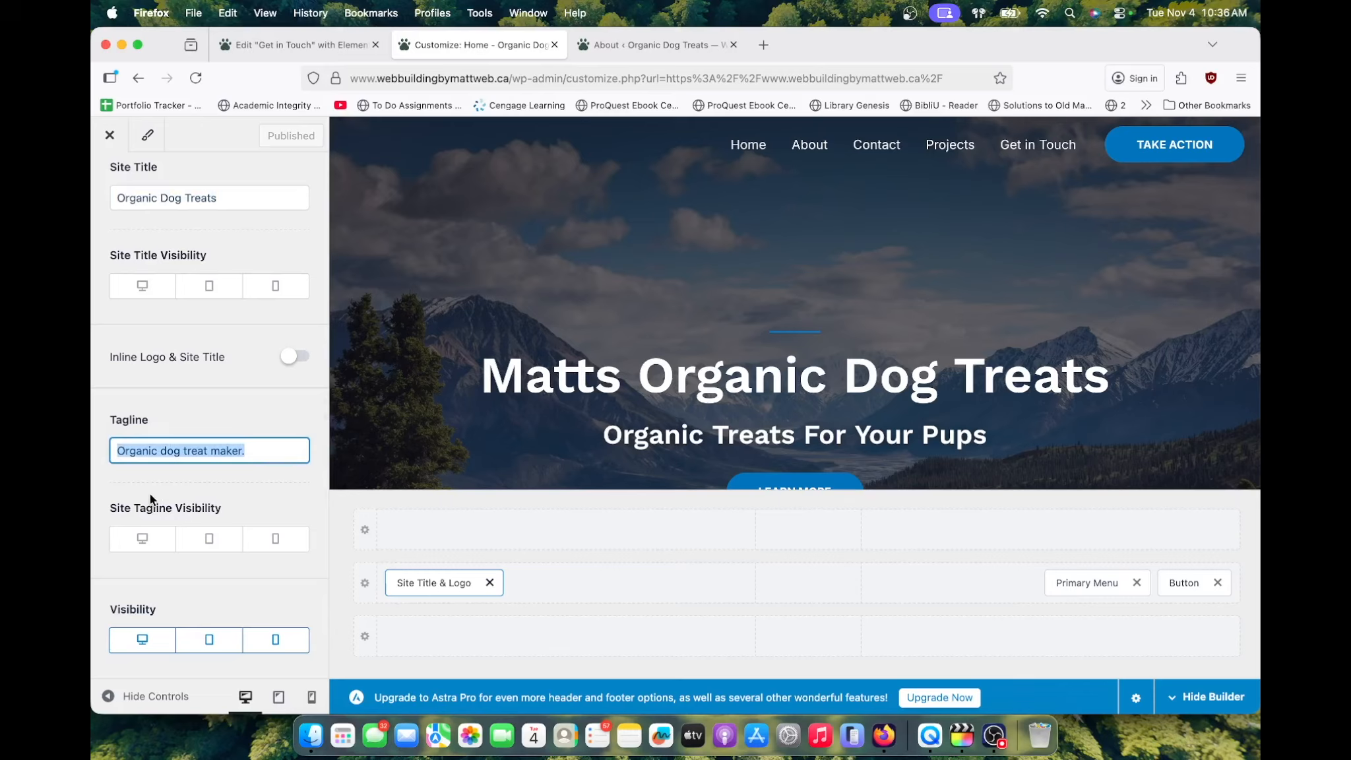
Set the site tagline to "Organic dog treat maker washington DC" and publish the change
left_click(277, 454)
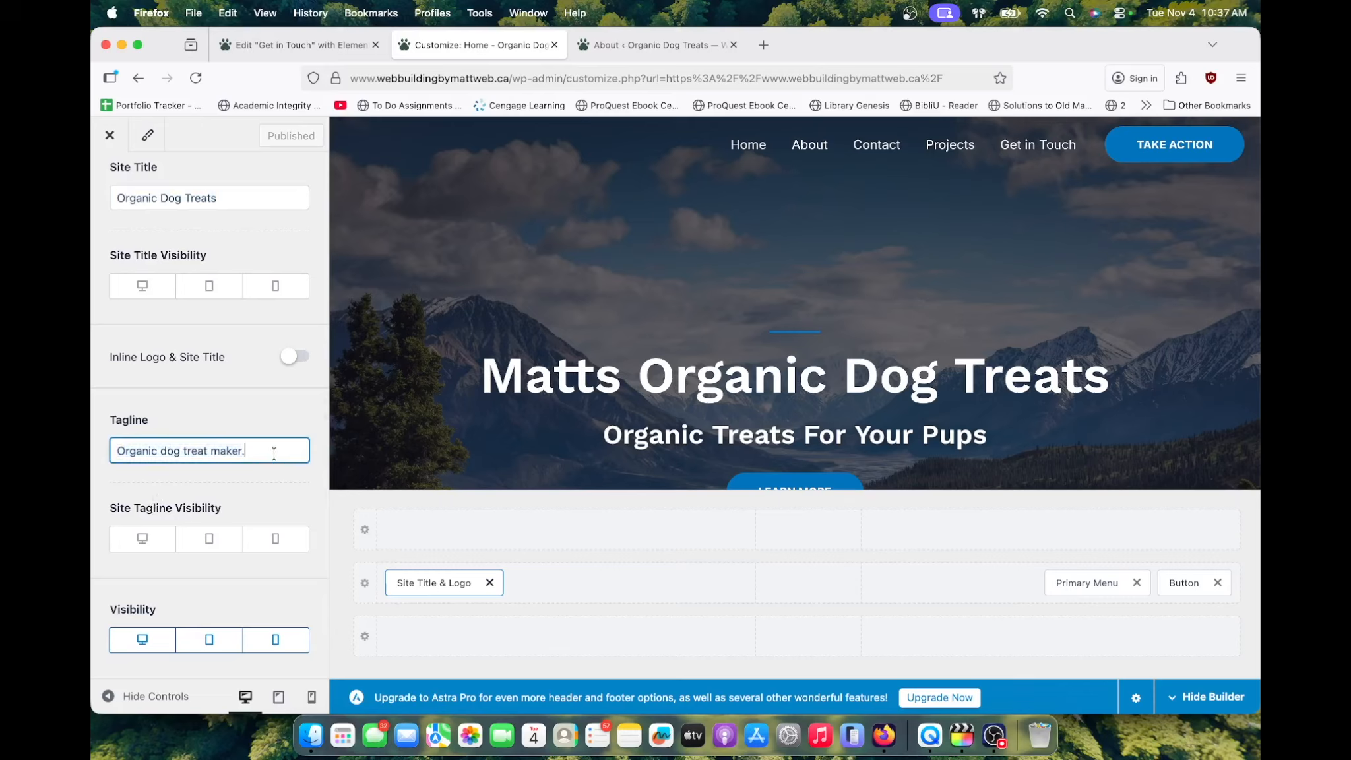
left_click_drag(274, 454, 97, 451)
left_click(260, 449)
key("BackSpace")
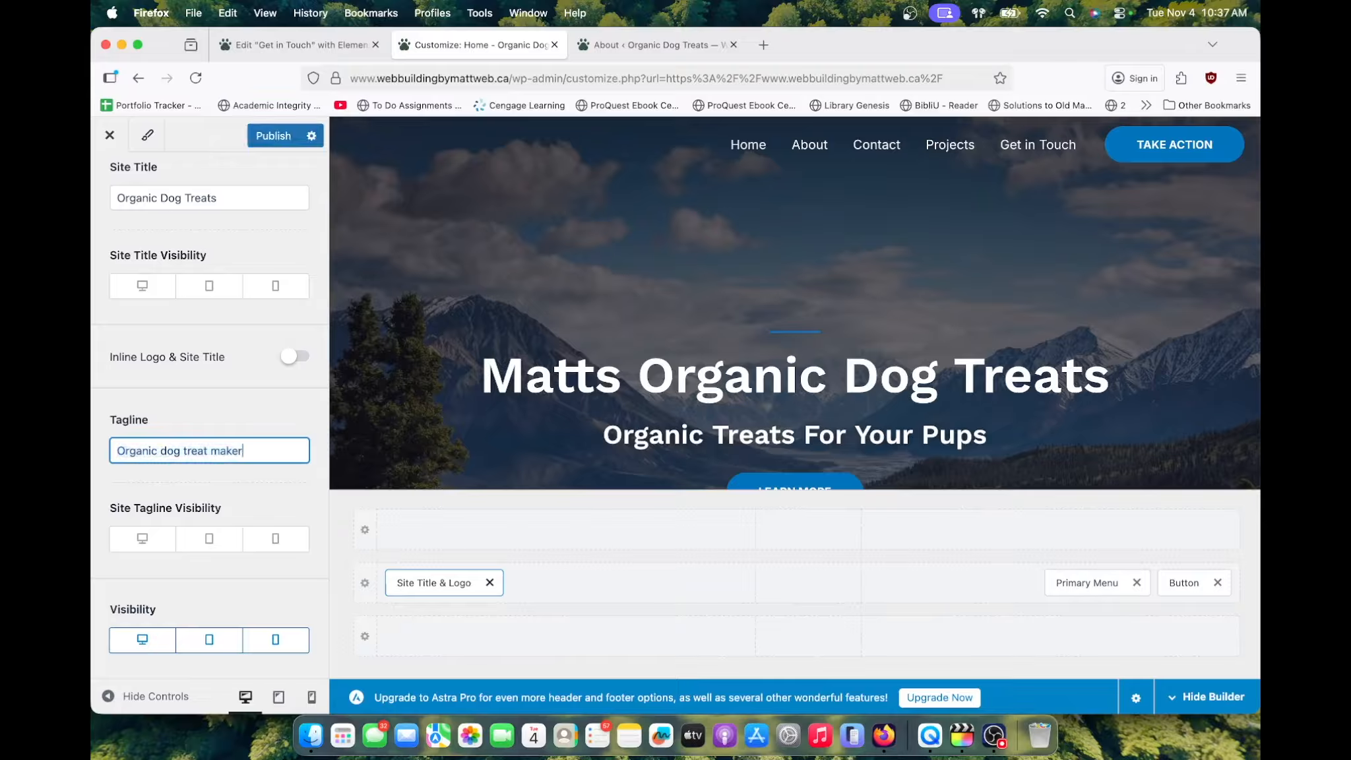
type("washington DC")
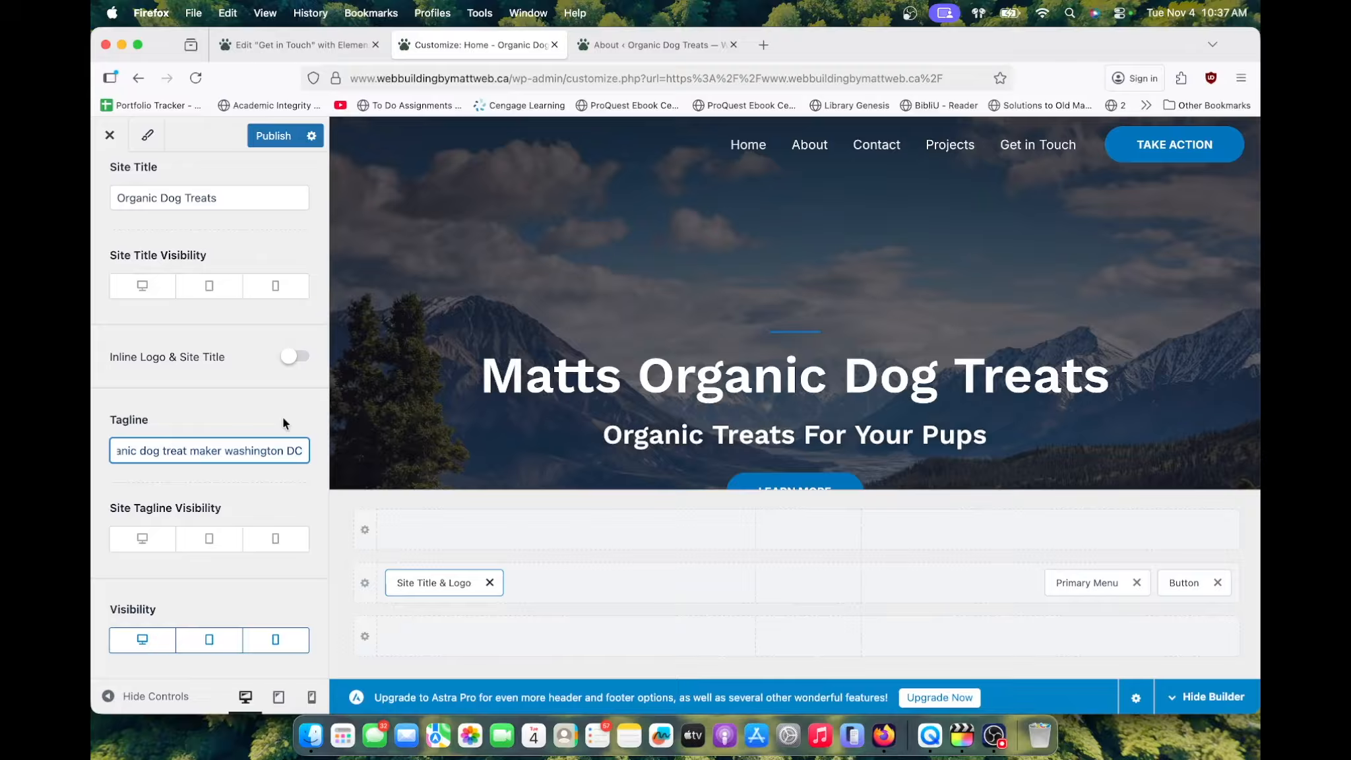
scroll(283, 423, "down", 2)
scroll(283, 423, "up", 5)
scroll(283, 423, "down", 5)
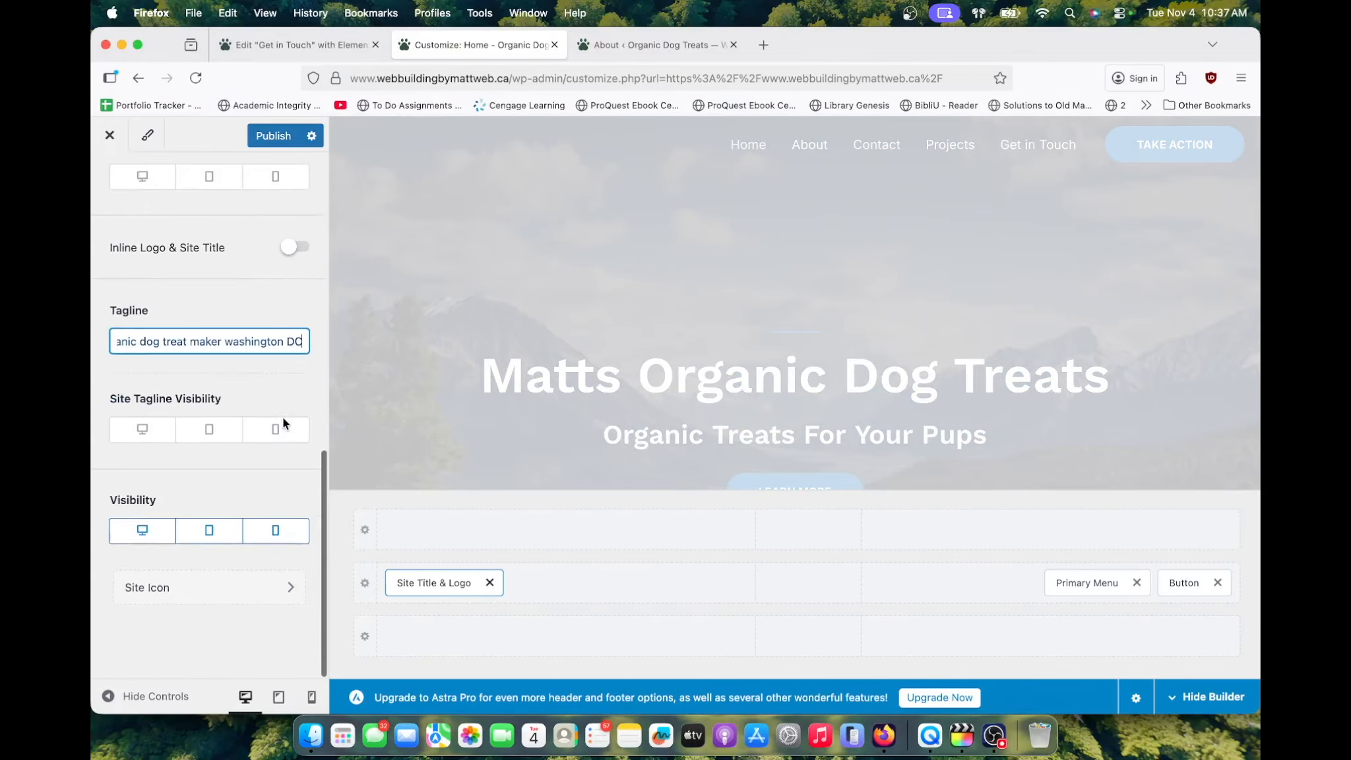
scroll(283, 417, "up", 6)
left_click(277, 137)
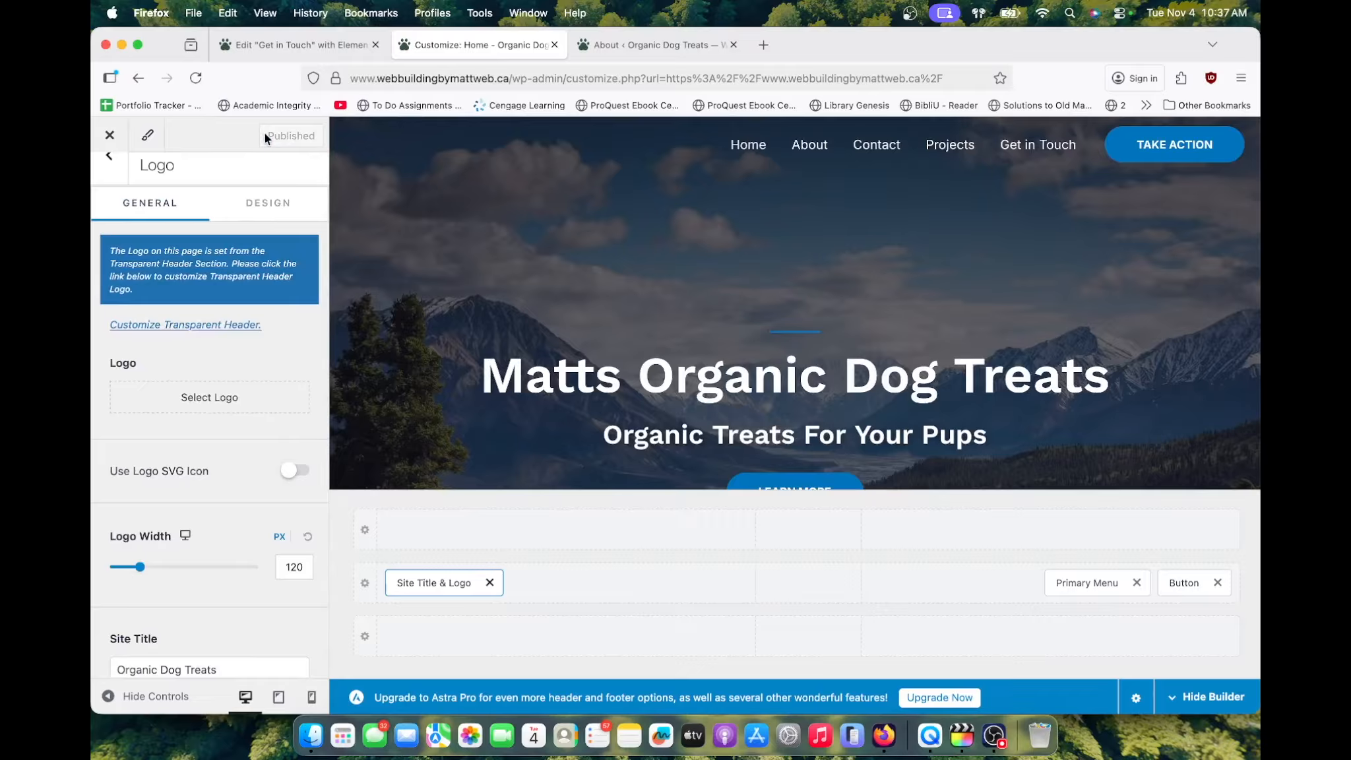
Open the header's Primary Menu settings, set the submenu width to 937 px and publish
left_click(108, 175)
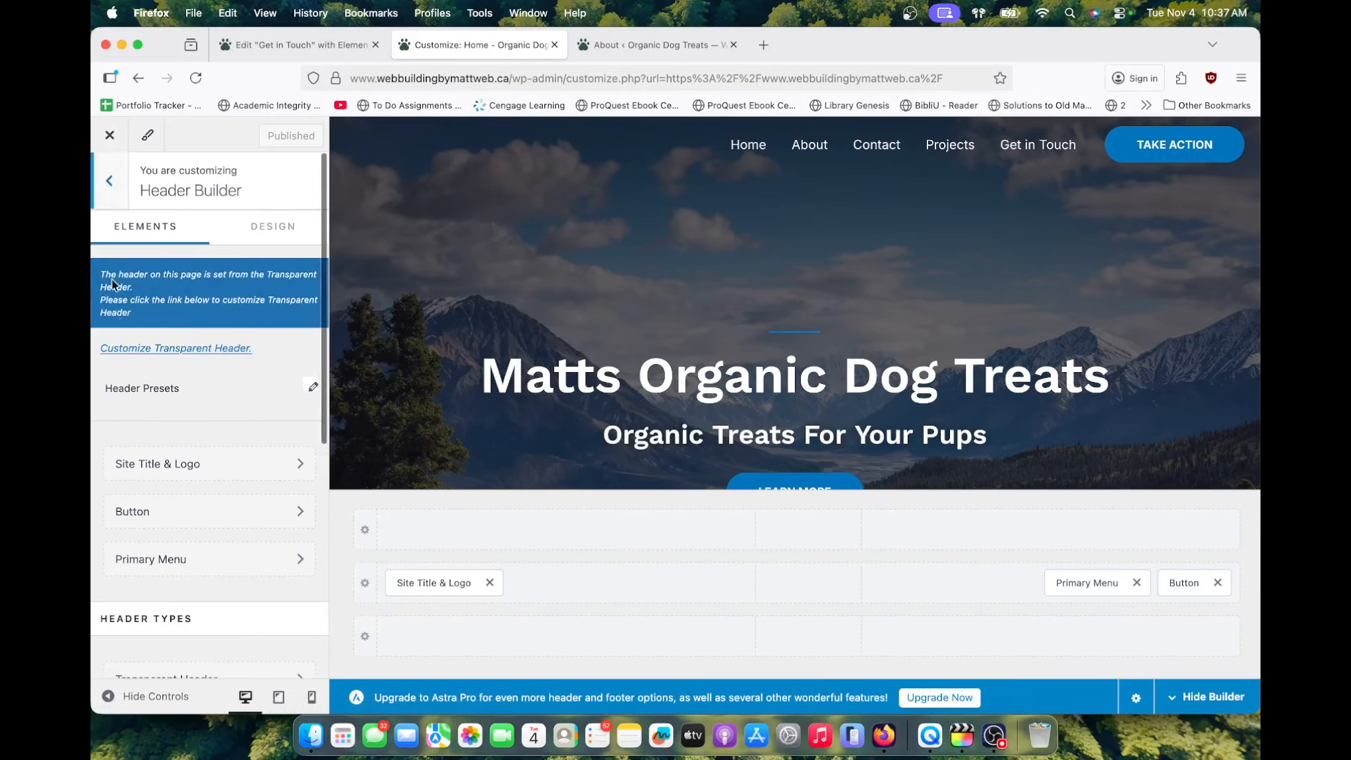
left_click(158, 558)
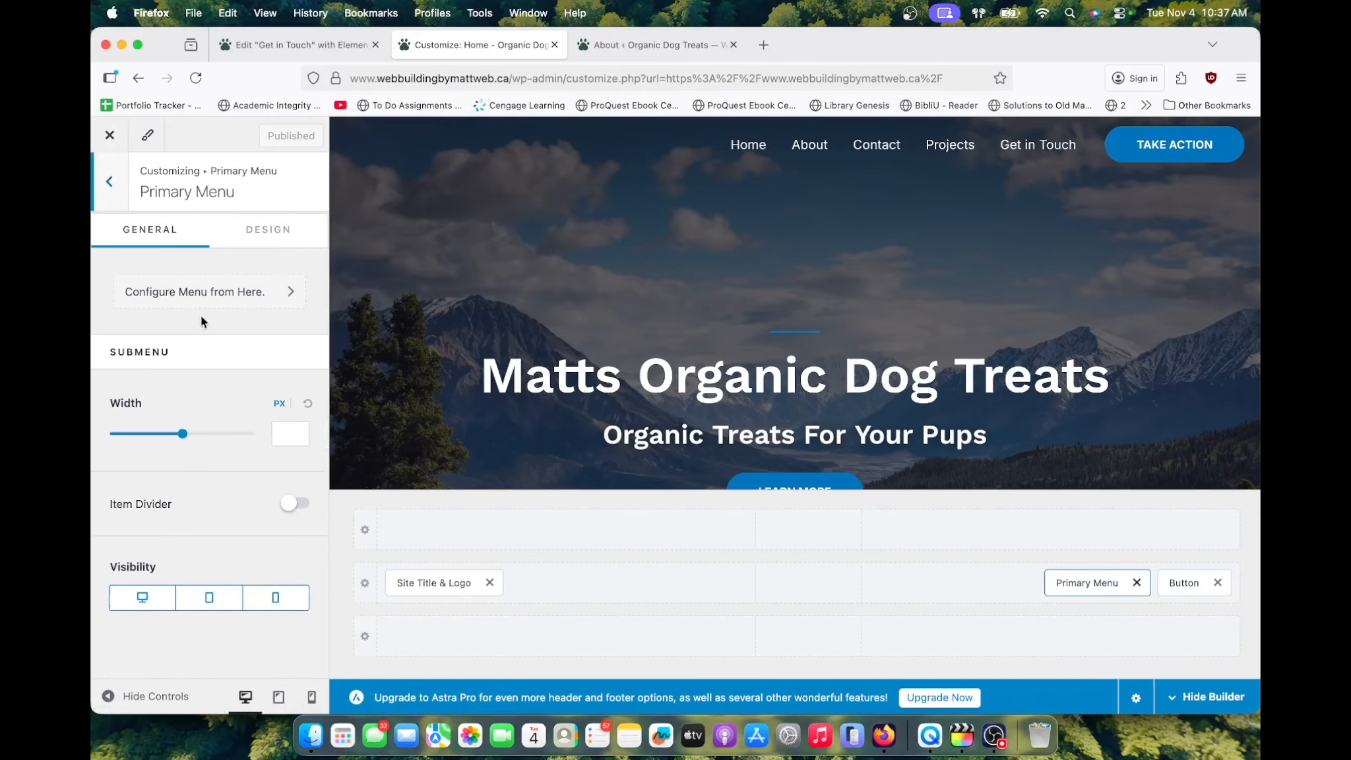
mouse_move(183, 436)
left_mouse_down()
mouse_move(205, 437)
mouse_move(182, 438)
left_mouse_up()
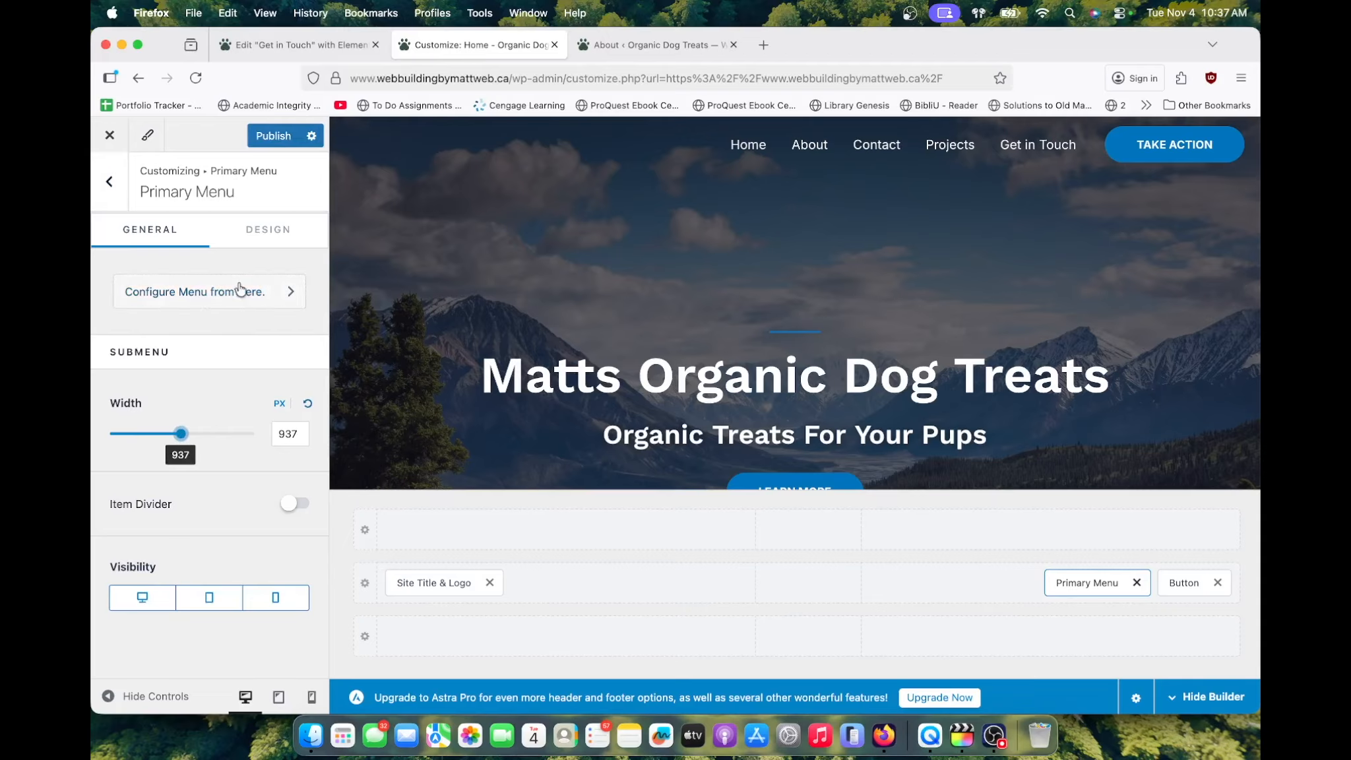
left_click(269, 139)
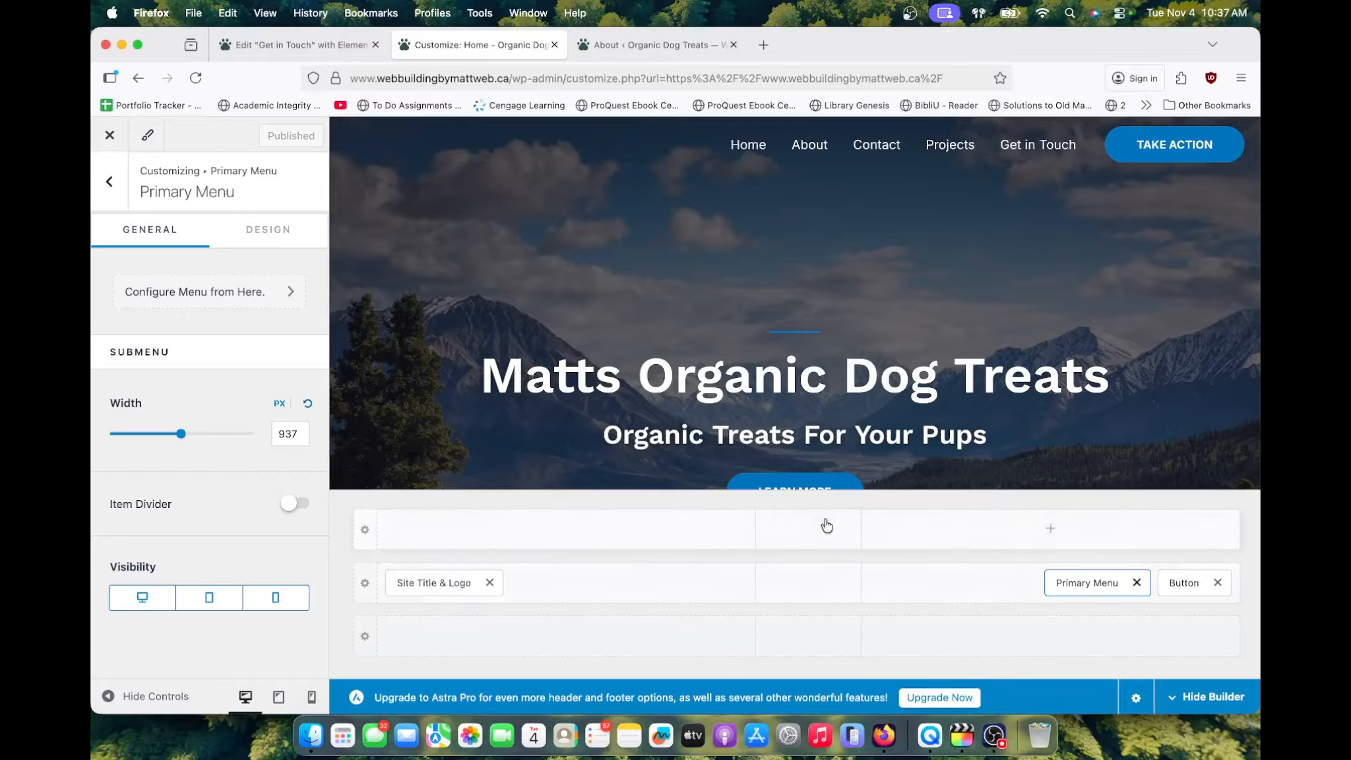
Try a Secondary Menu in the centre of the header's upper row and remove it again
left_click(802, 533)
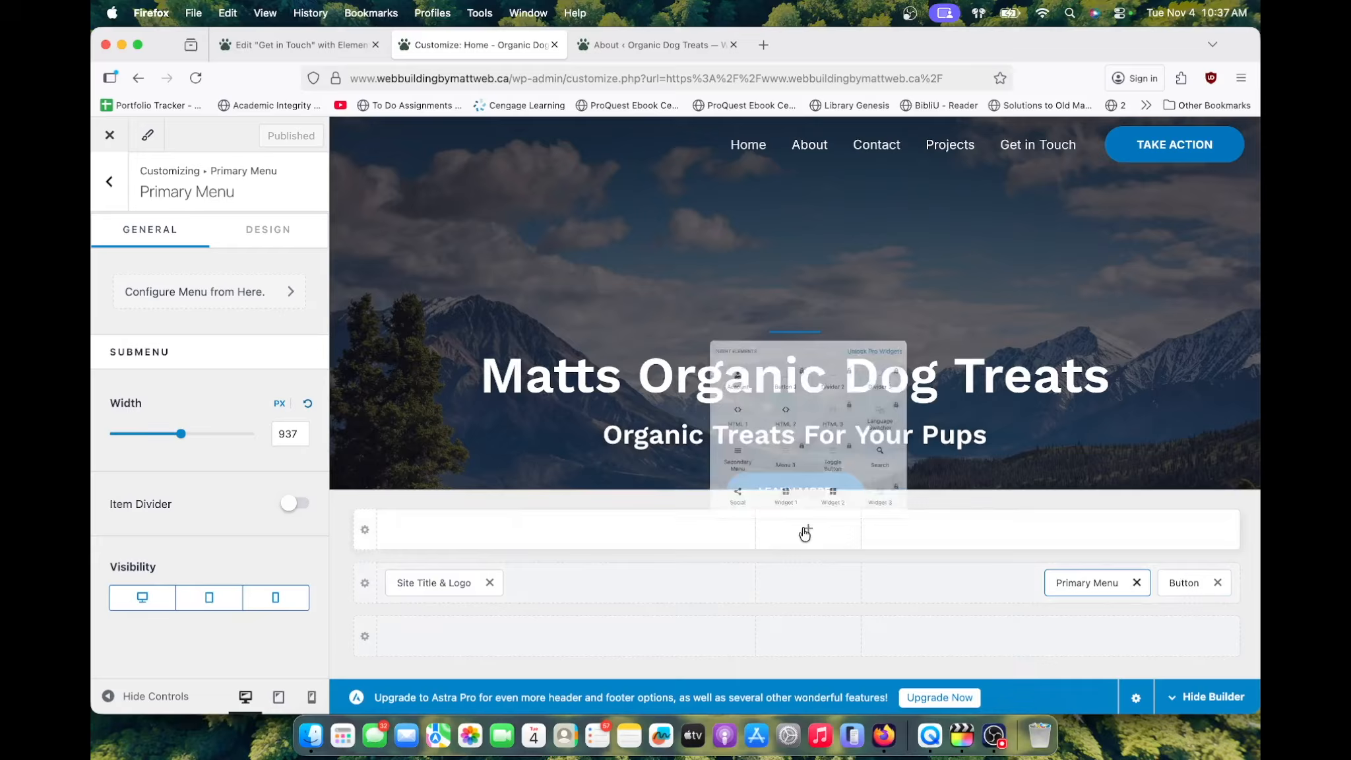
left_click(687, 391)
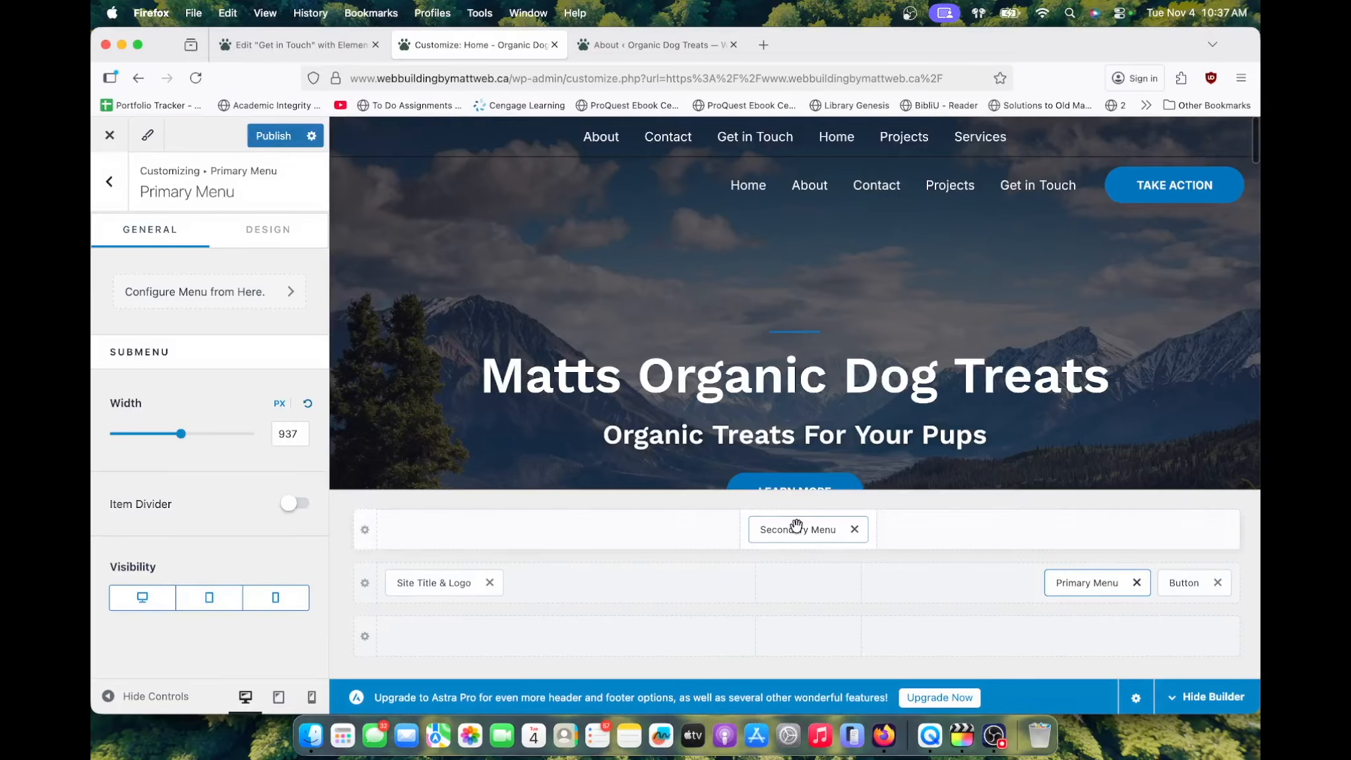
left_click(795, 529)
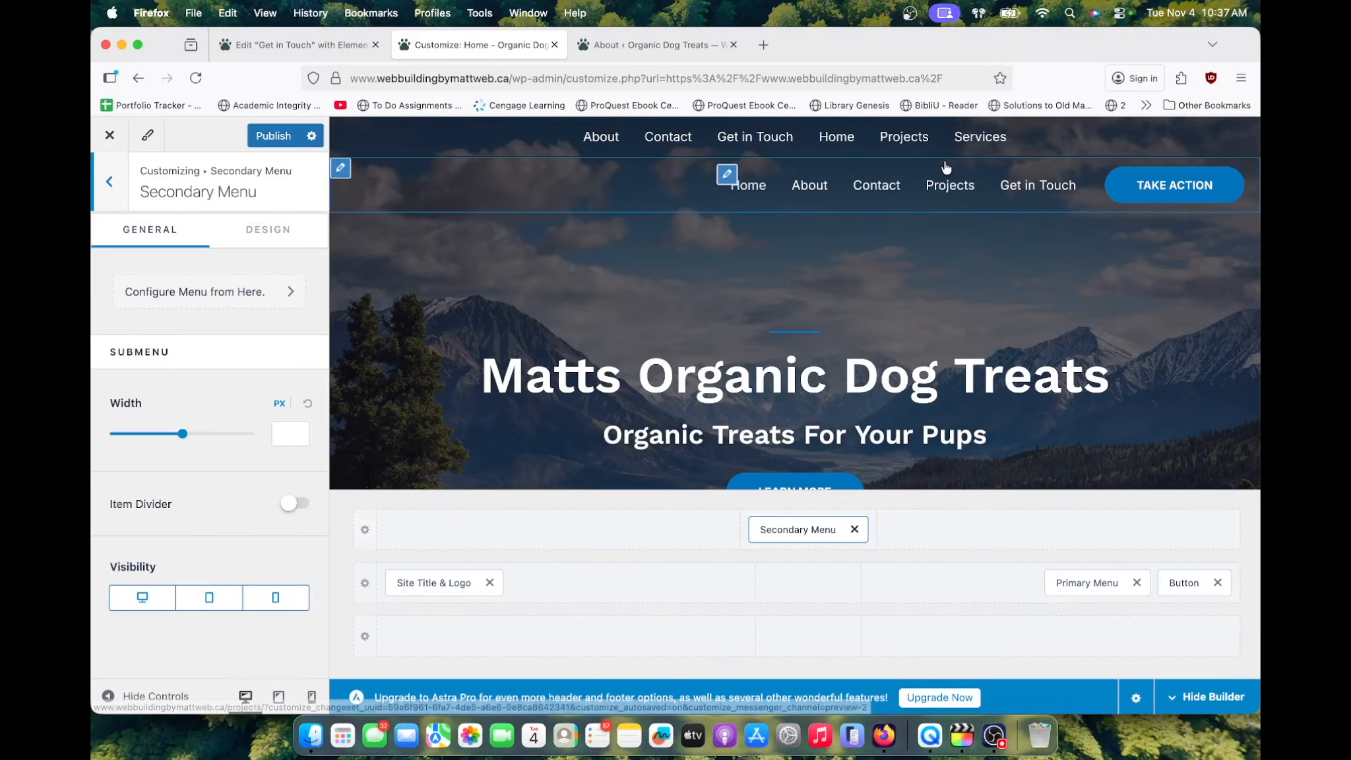
left_click(855, 532)
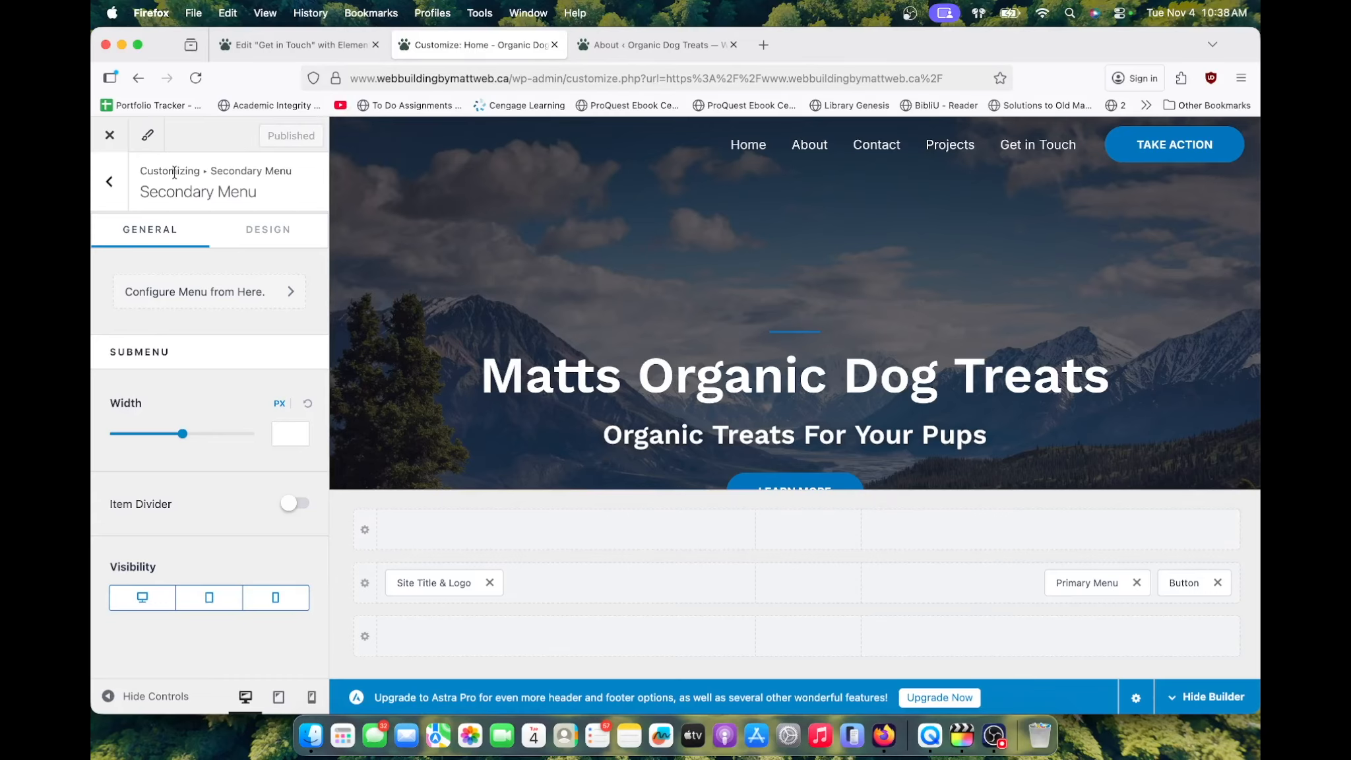
Leave the header settings, open the Footer Builder and look at the elements available for its upper row
left_click(110, 188)
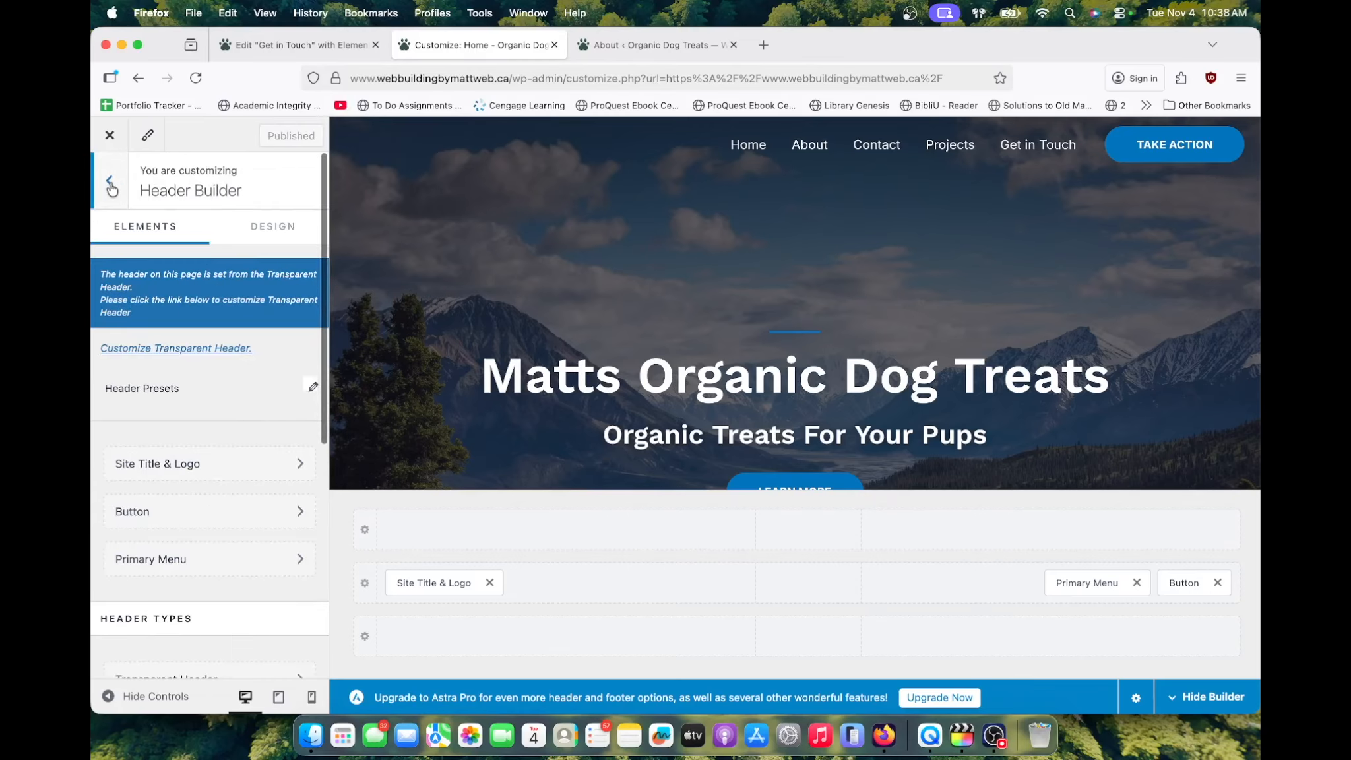
left_click(109, 185)
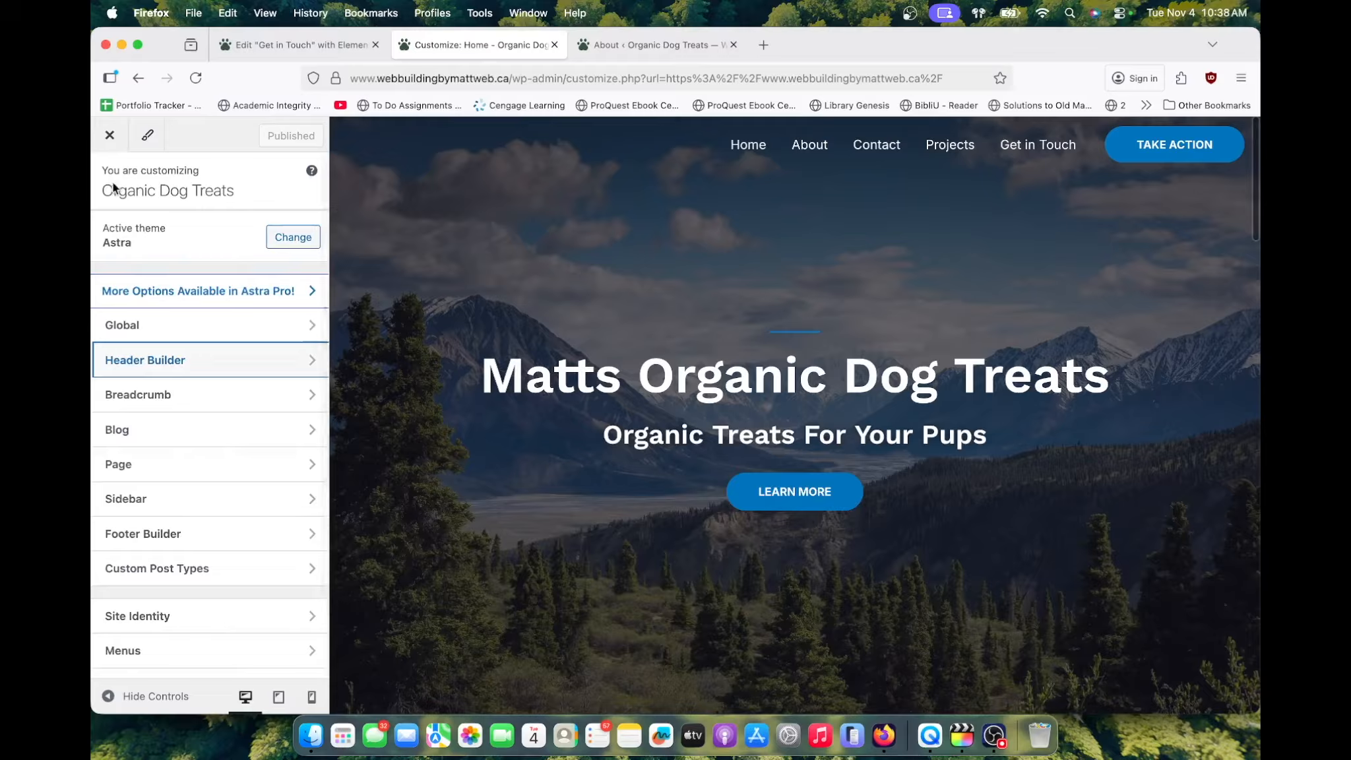
left_click(192, 544)
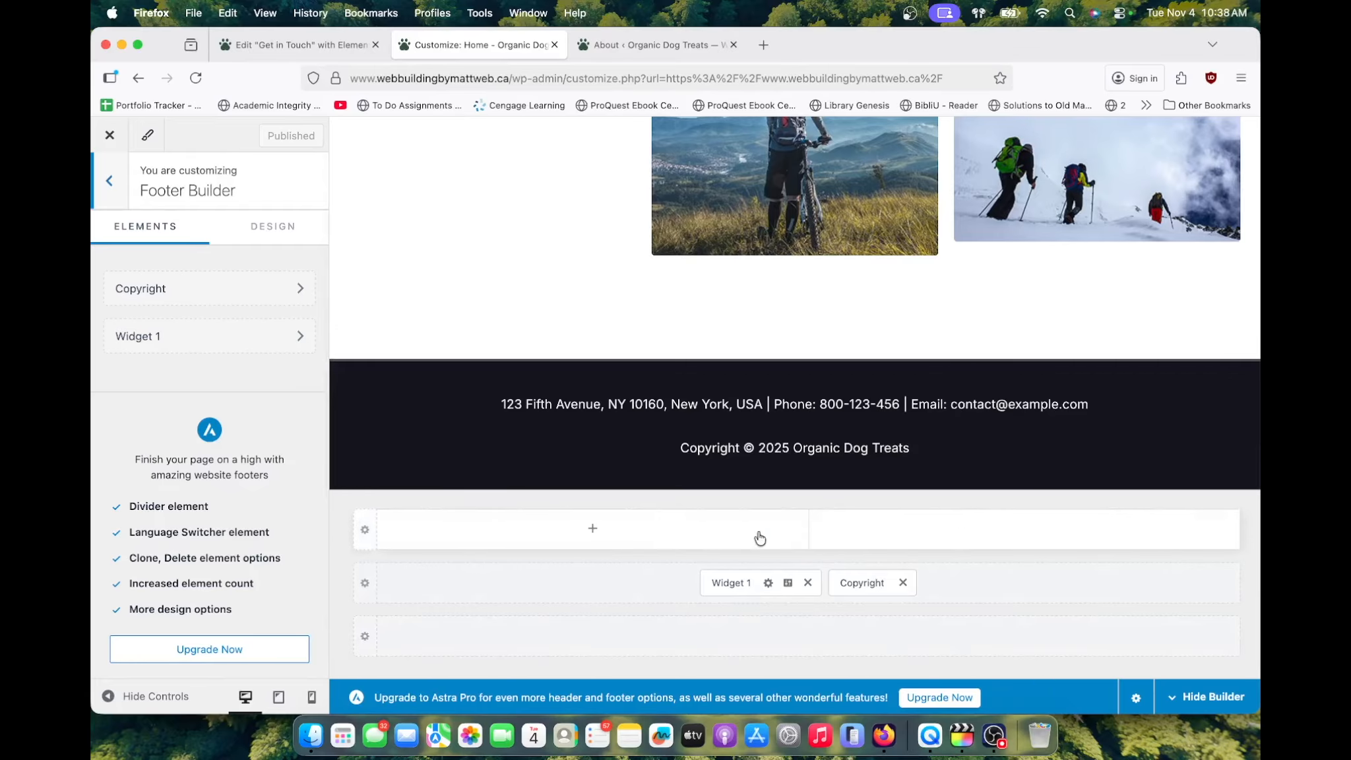
left_click(687, 542)
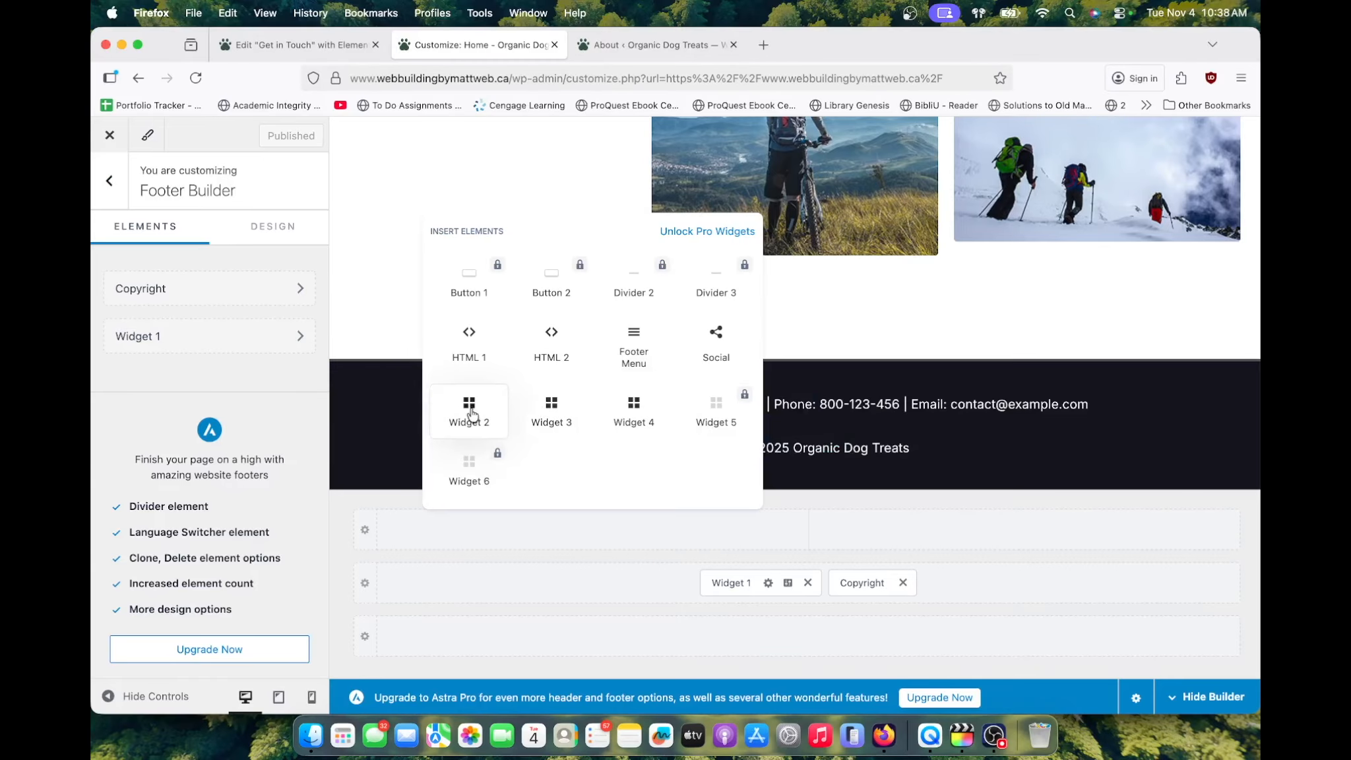
Insert a Social element in the footer's lowest row and open its Social Icons settings
left_click(763, 637)
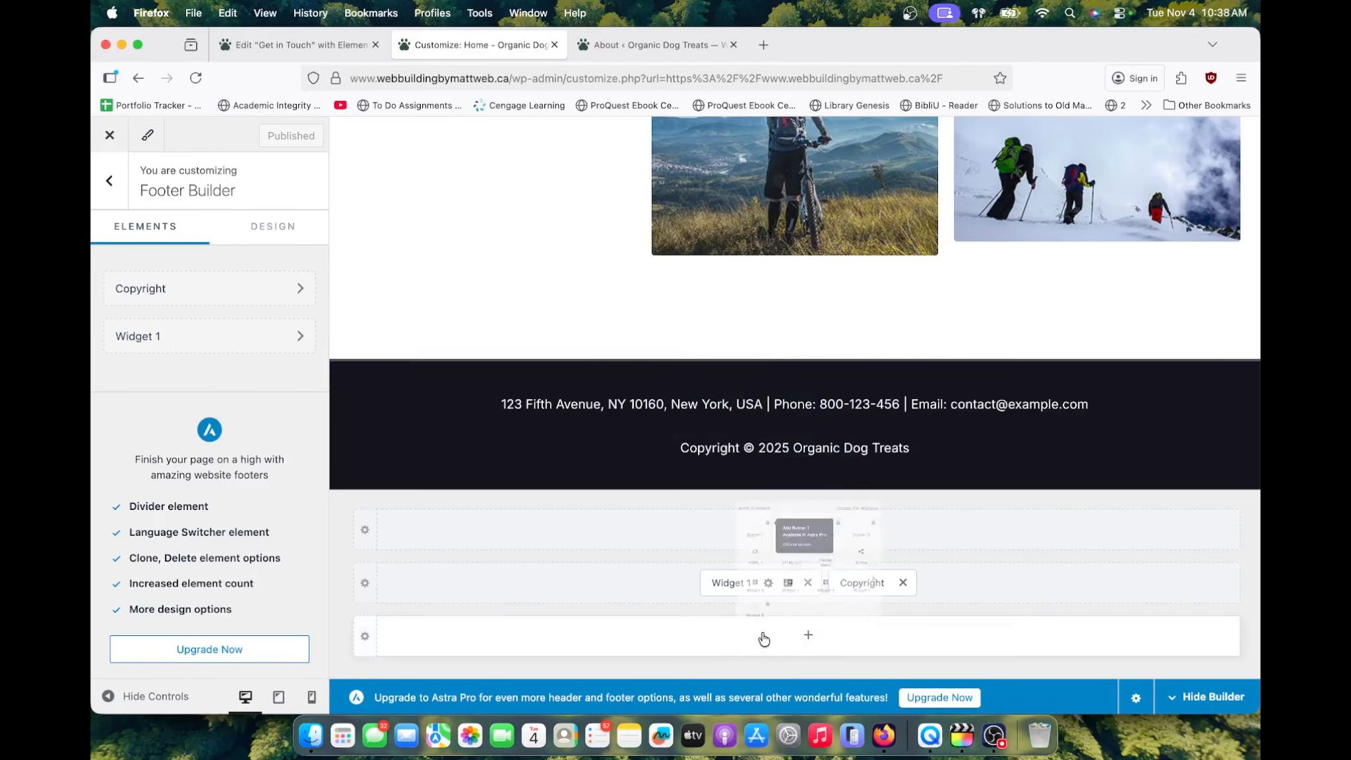
left_click(930, 455)
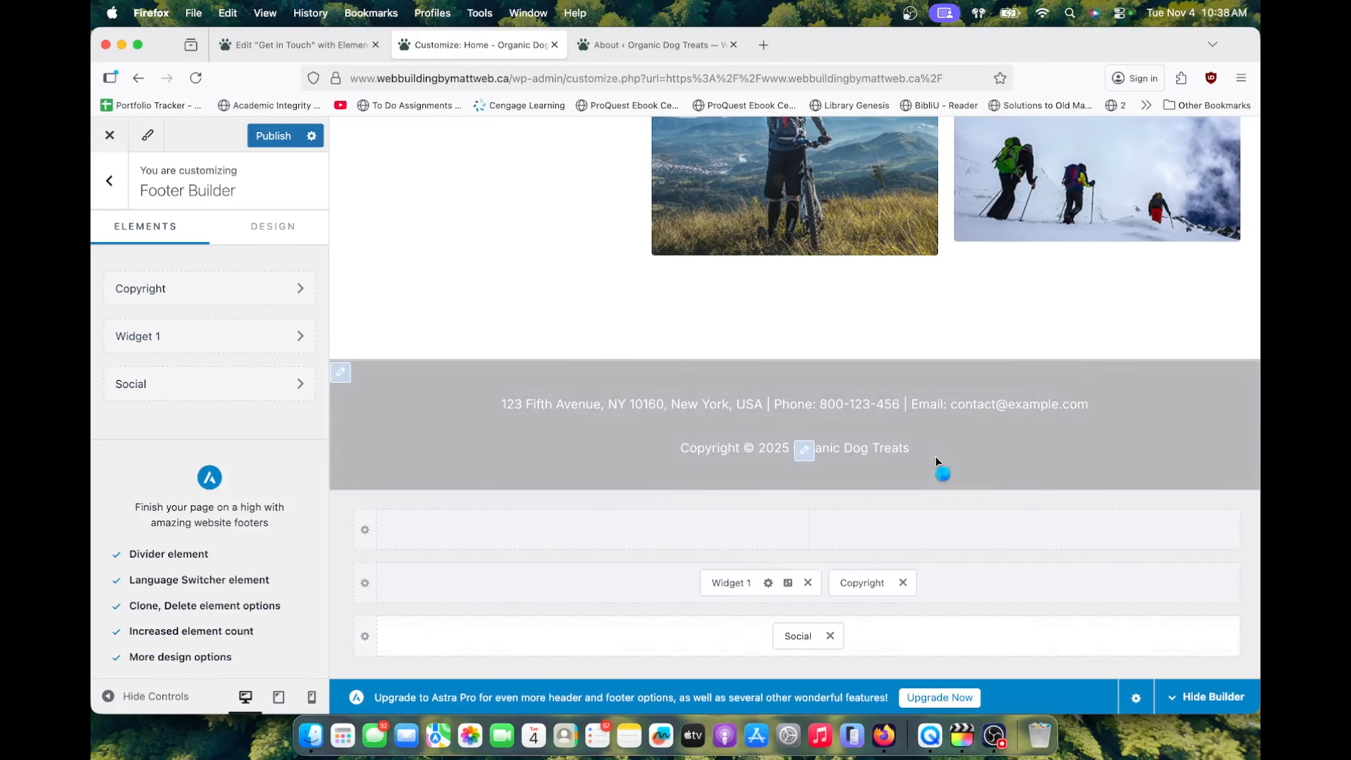
left_click(798, 635)
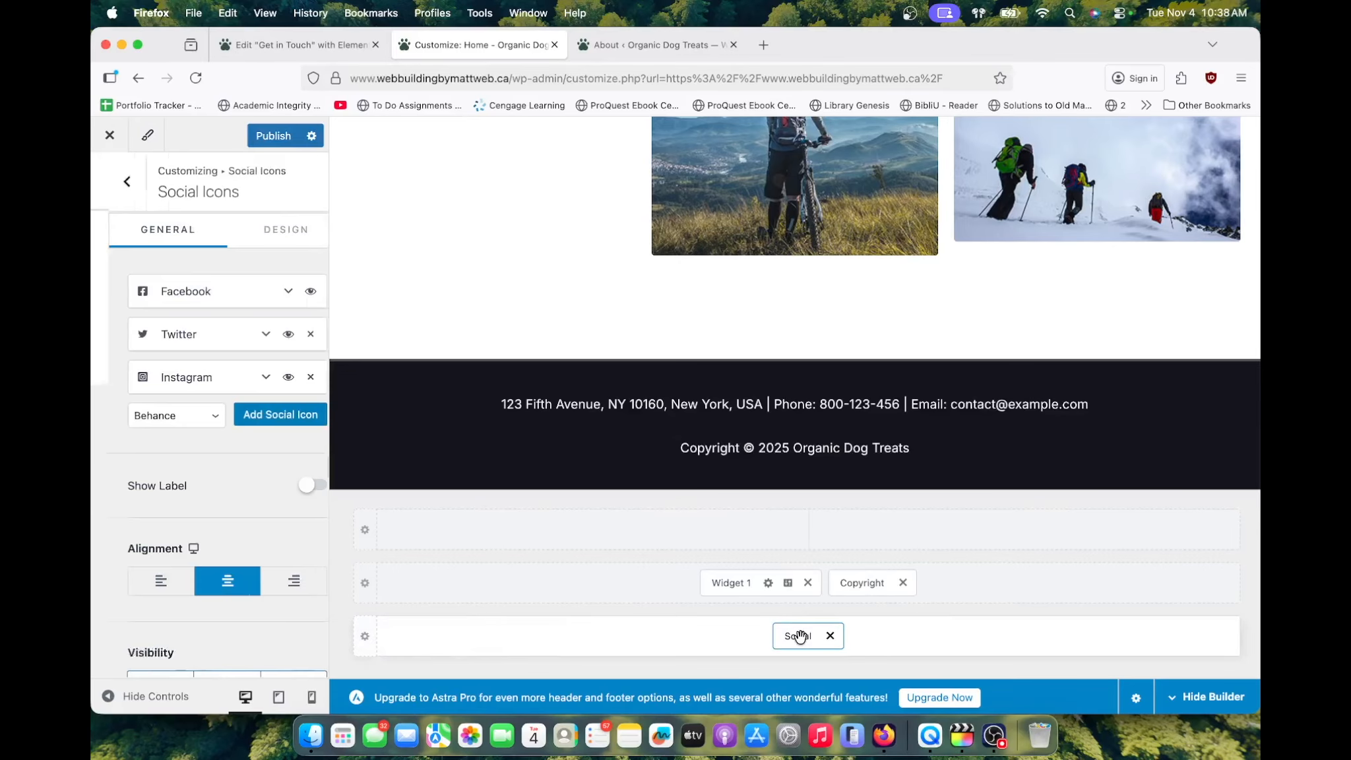
Try a Behance icon after viewing the Facebook, Twitter and Instagram entries, and remove the Social element from the footer
left_click(200, 289)
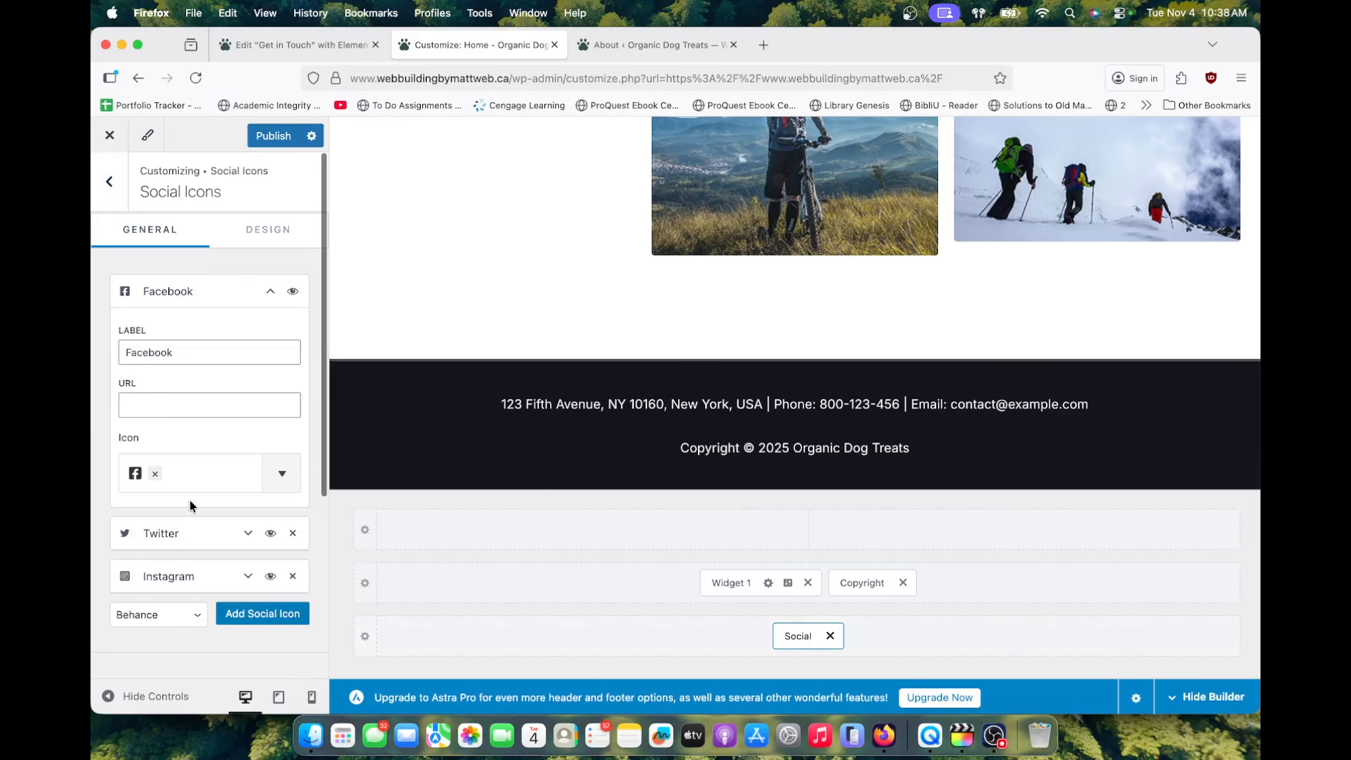
left_click(178, 533)
scroll(168, 580, "down", 5)
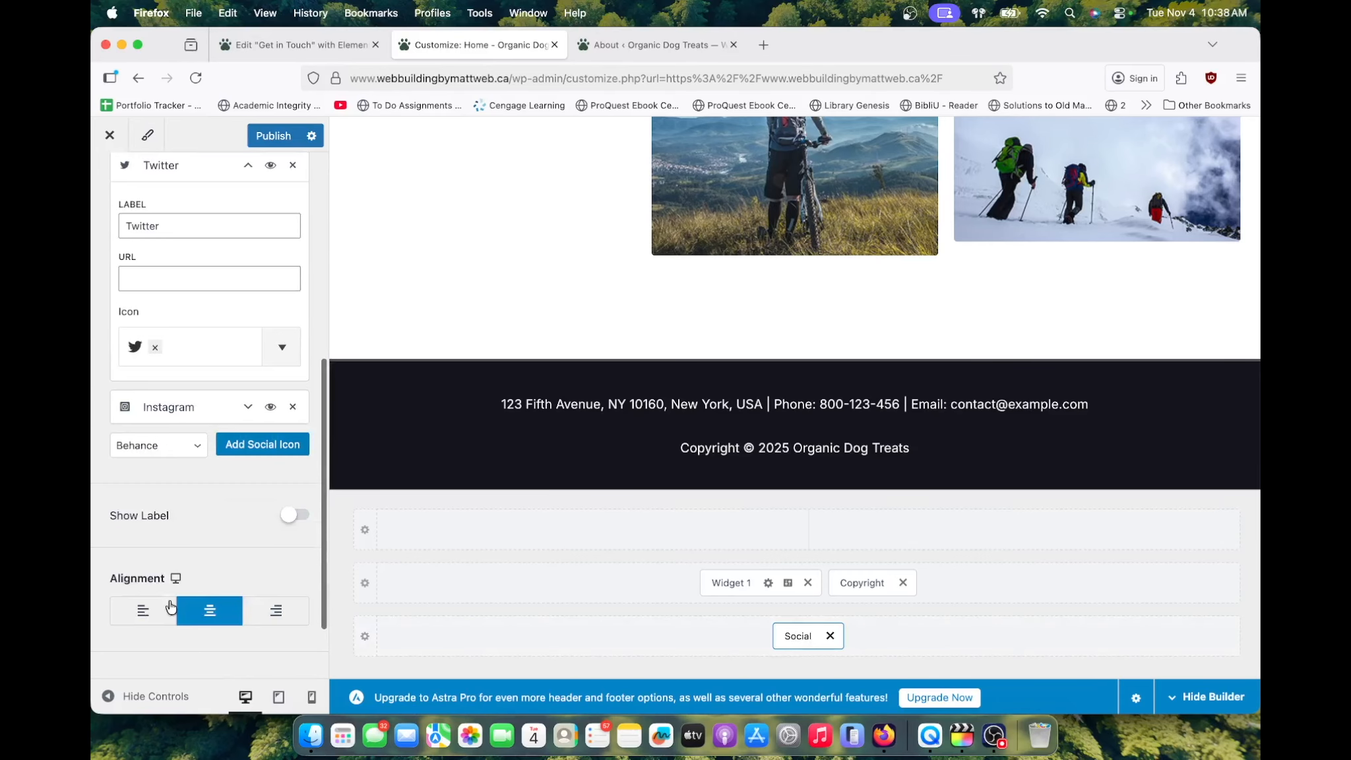
left_click(185, 407)
scroll(182, 421, "down", 2)
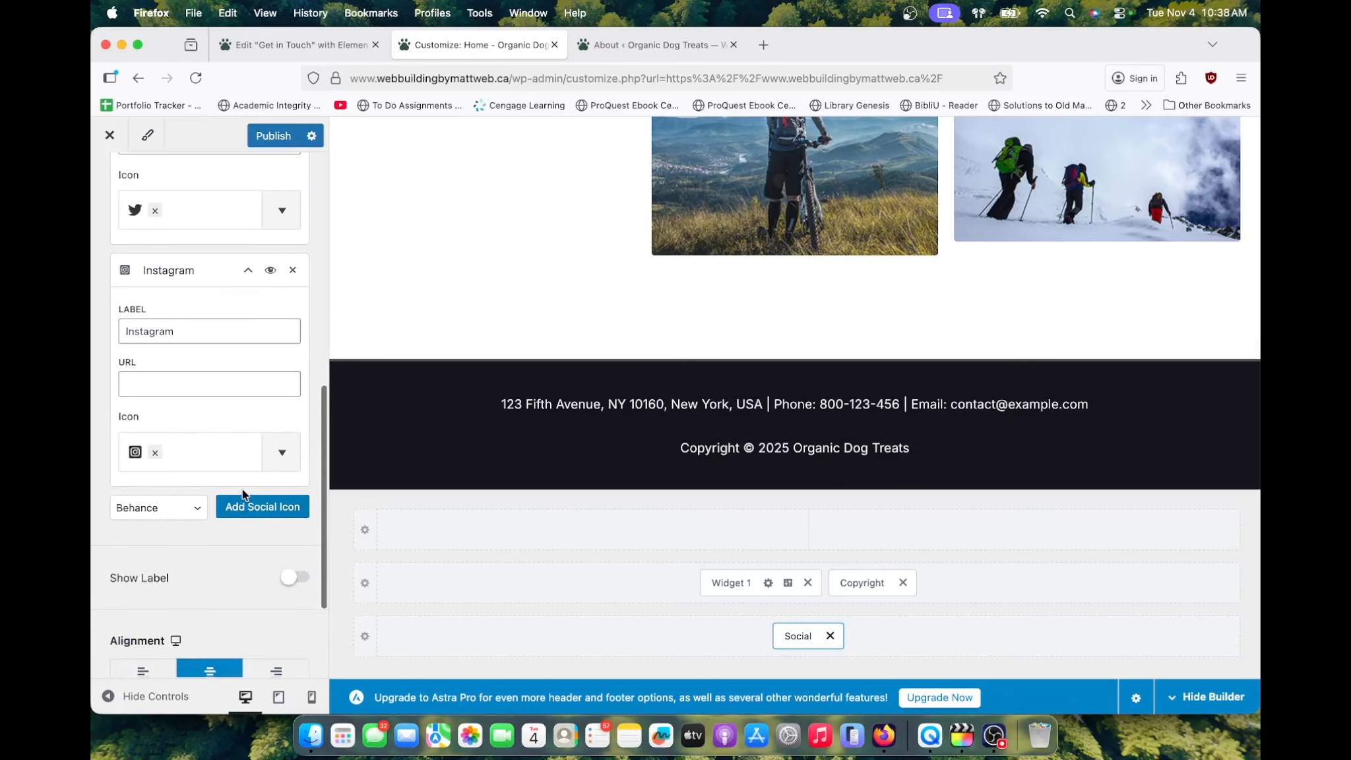
left_click(243, 505)
left_click(211, 513)
scroll(255, 552, "down", 2)
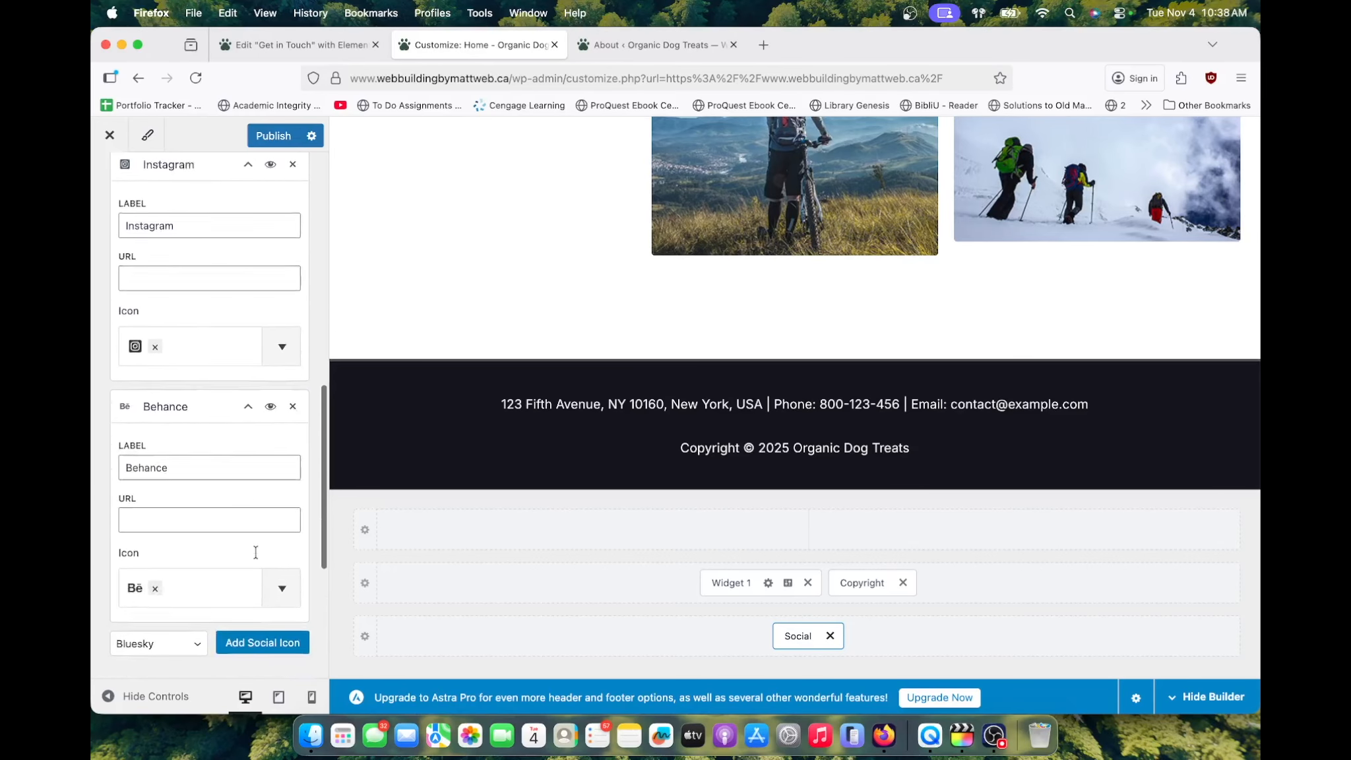
scroll(255, 552, "down", 3)
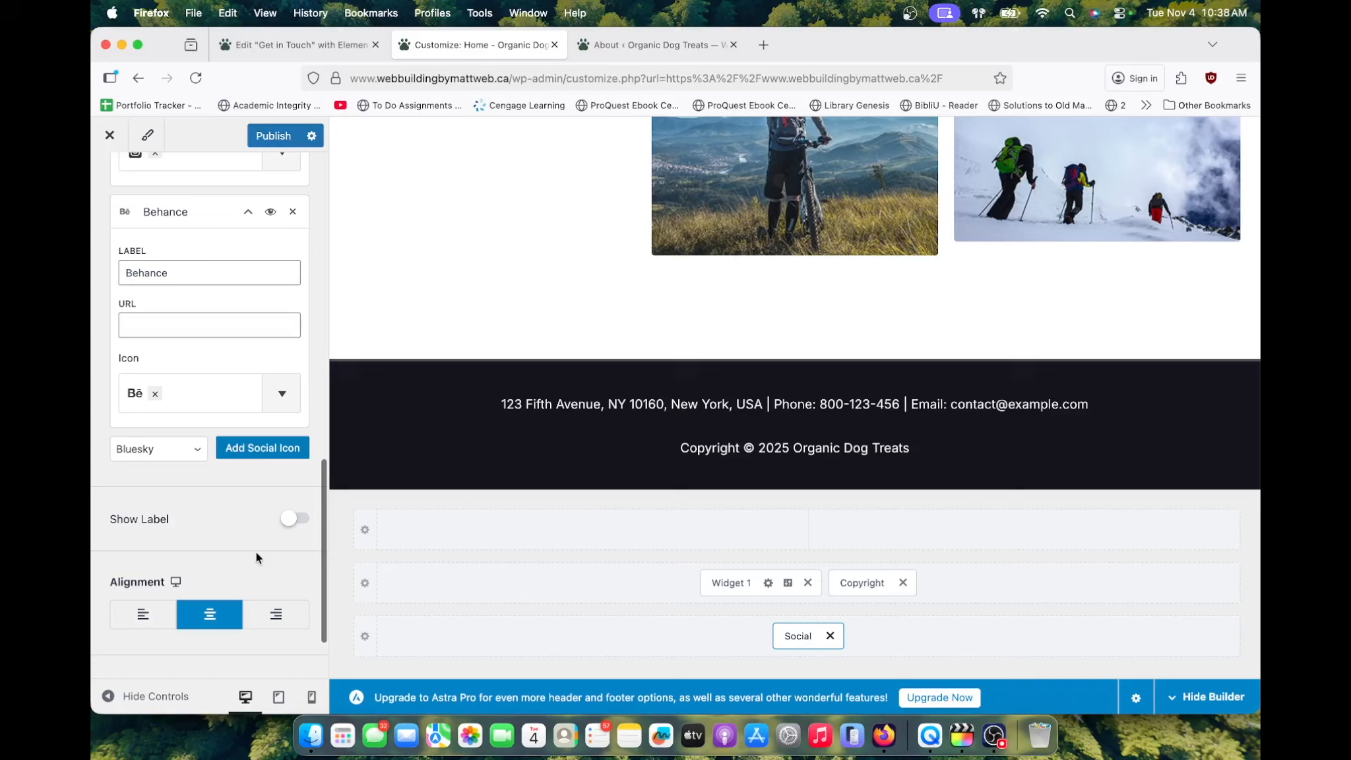
scroll(256, 556, "up", 10)
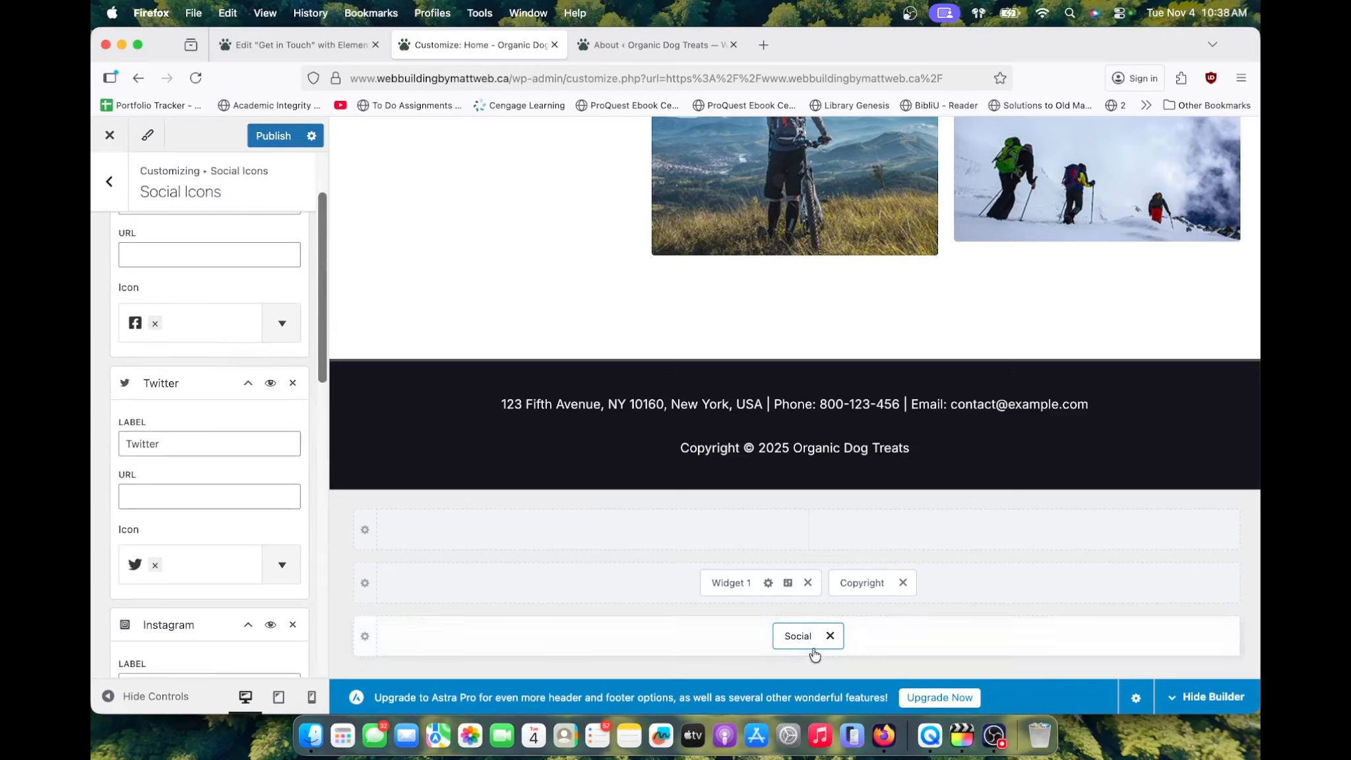
left_click(829, 635)
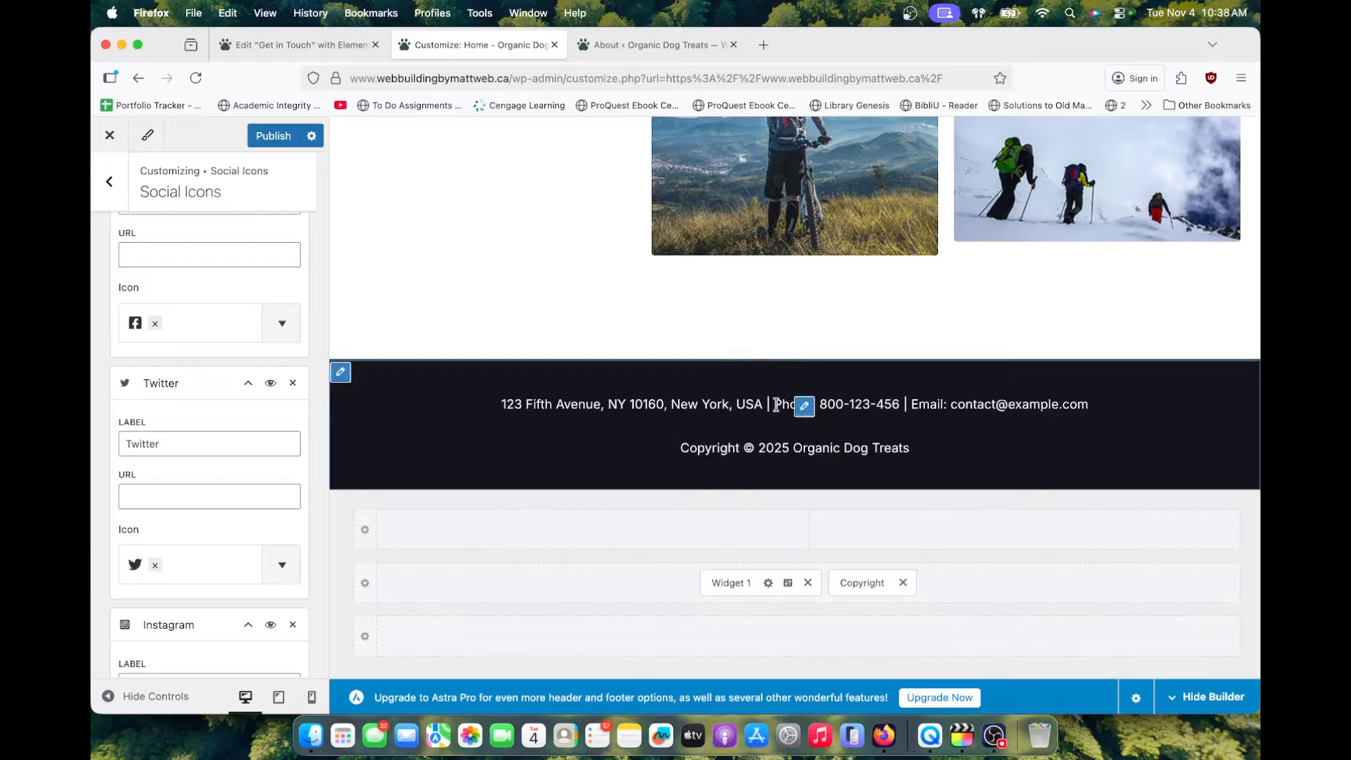
Examine the footer's contact details in Widget 1 and the text in the Copyright element
left_click(804, 407)
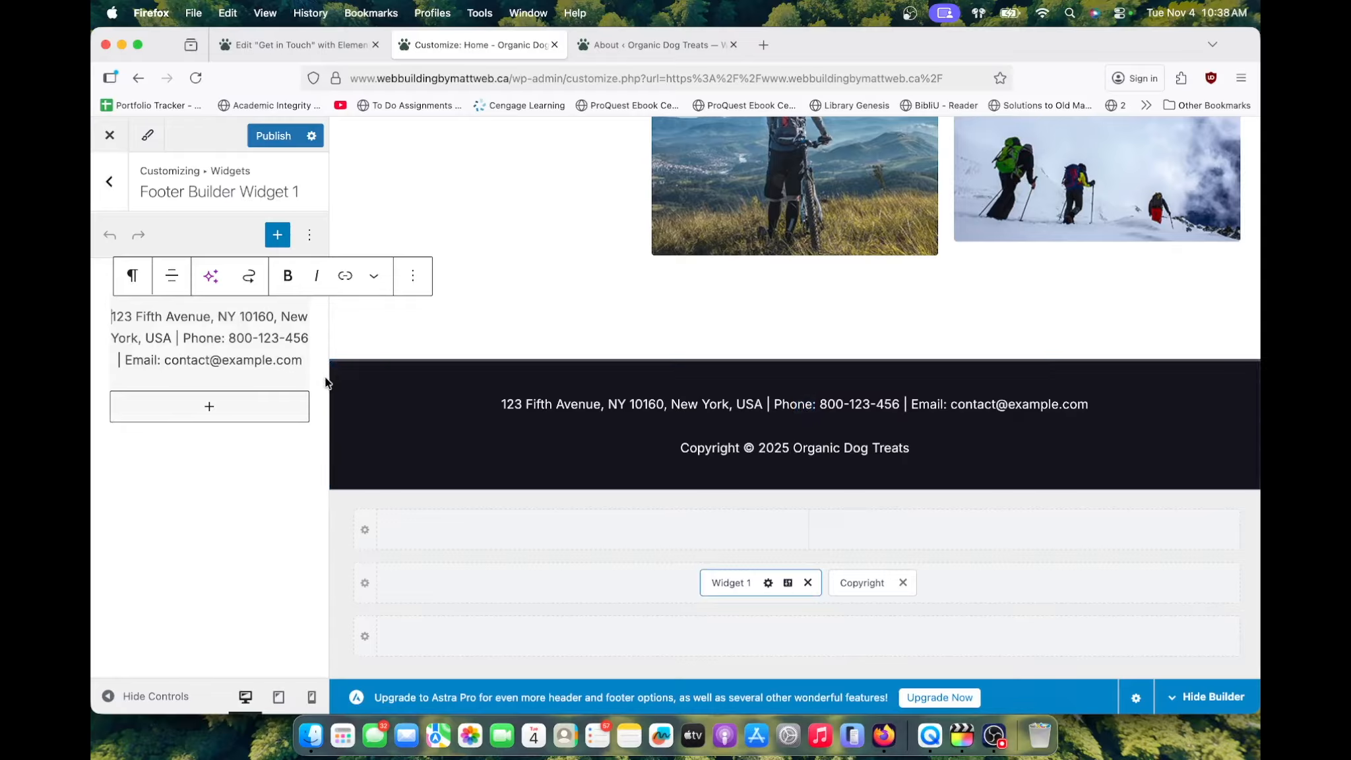
left_click(745, 457)
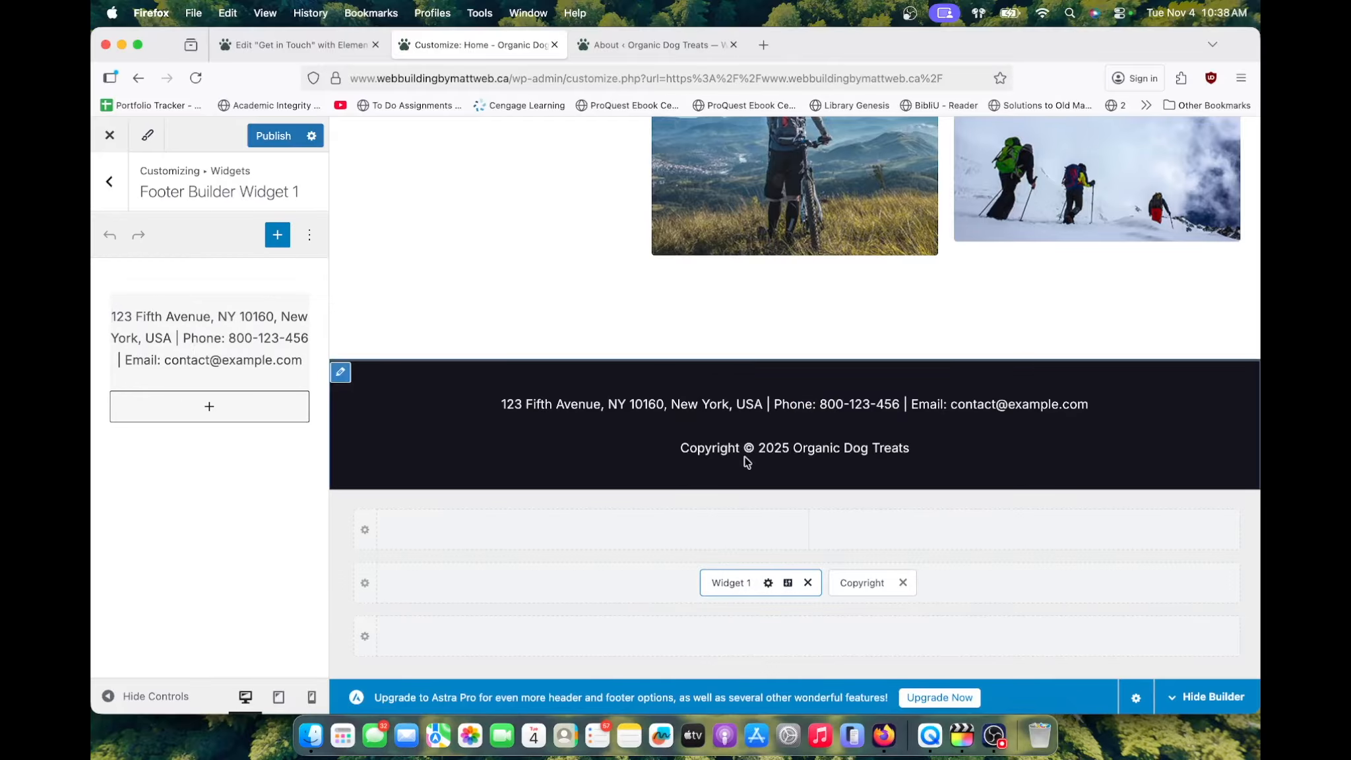
left_click(109, 181)
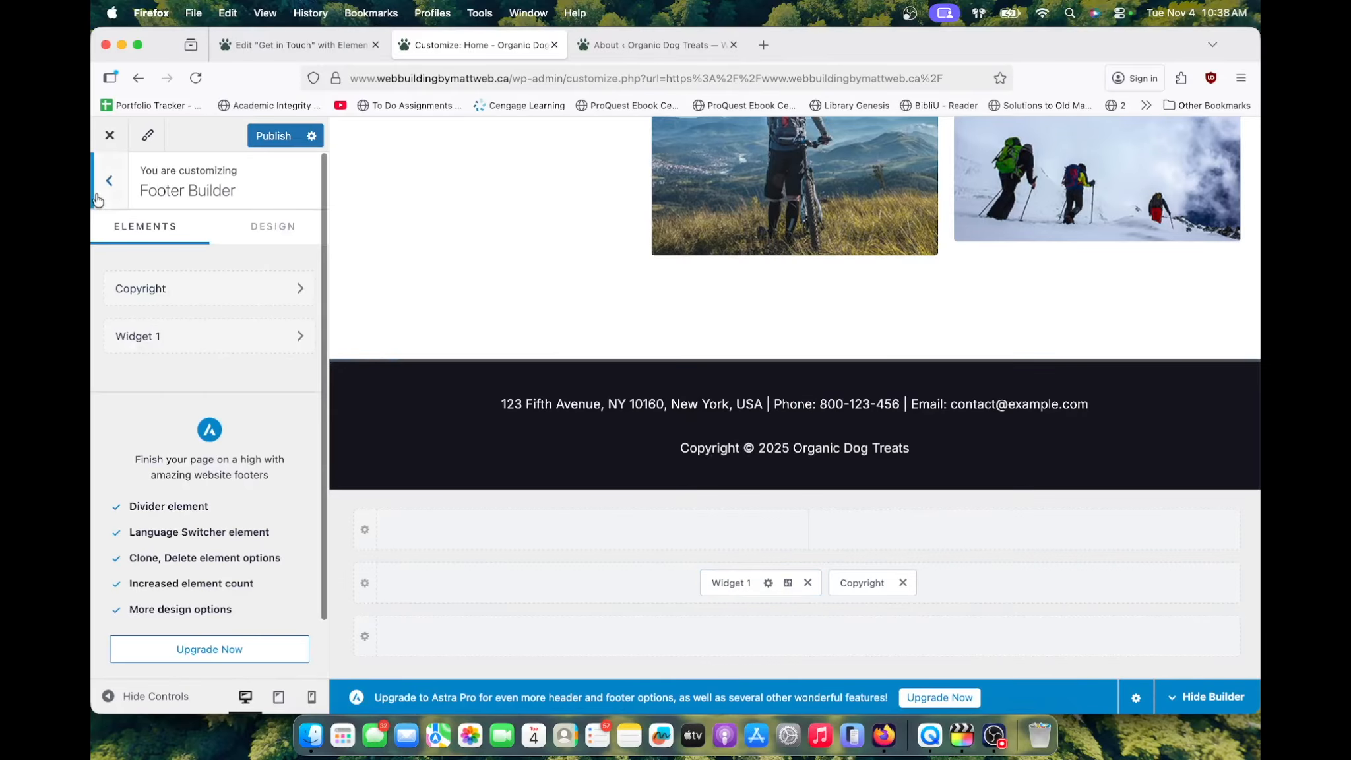
left_click(208, 292)
left_click_drag(214, 492, 90, 447)
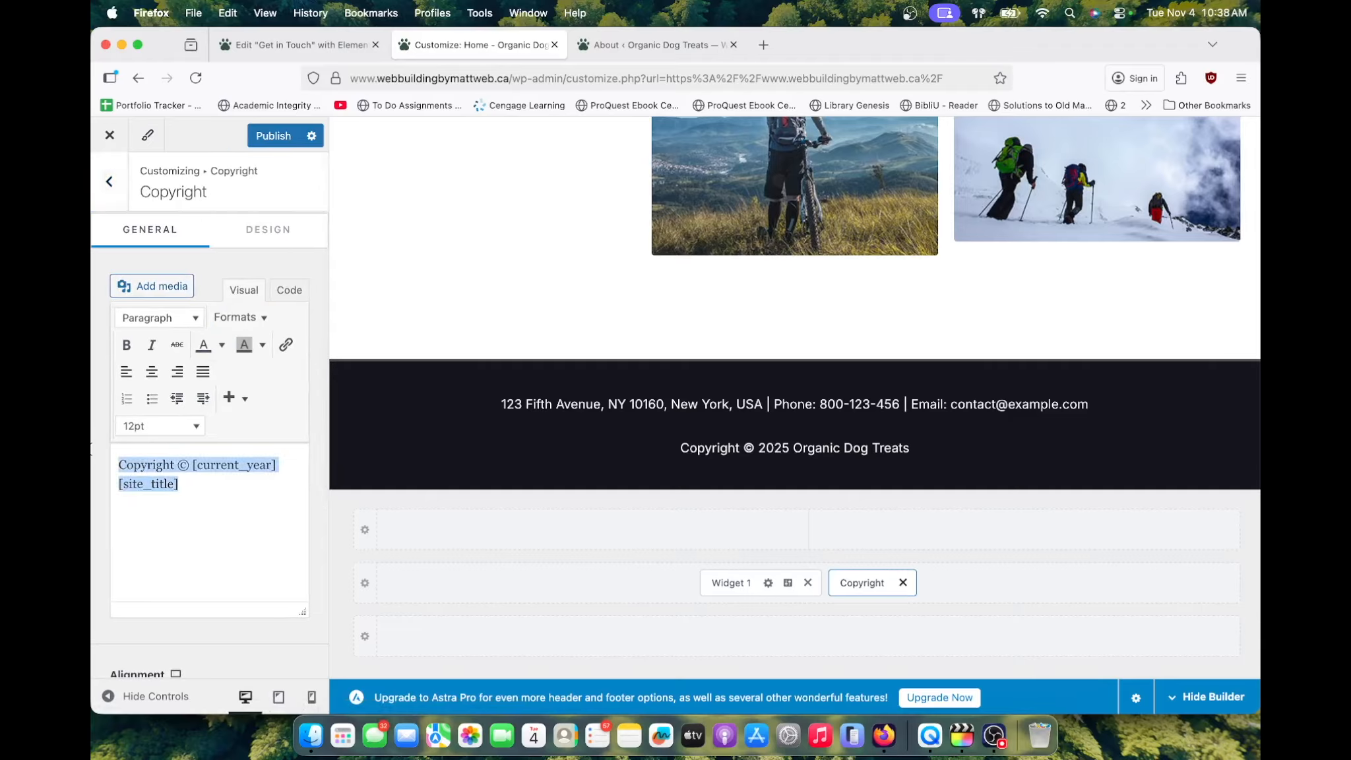
left_click(220, 484)
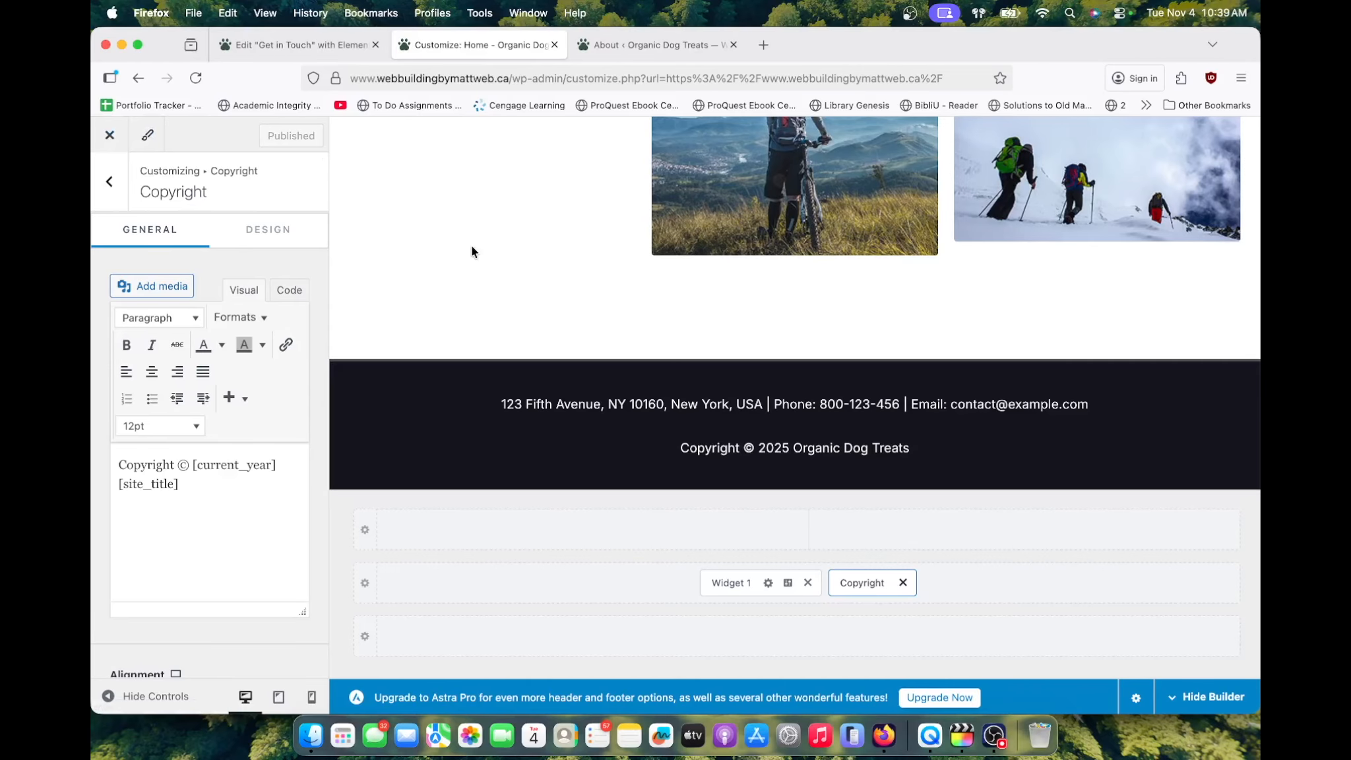
Close the customizer and look through the live home page
scroll(445, 225, "up", 1)
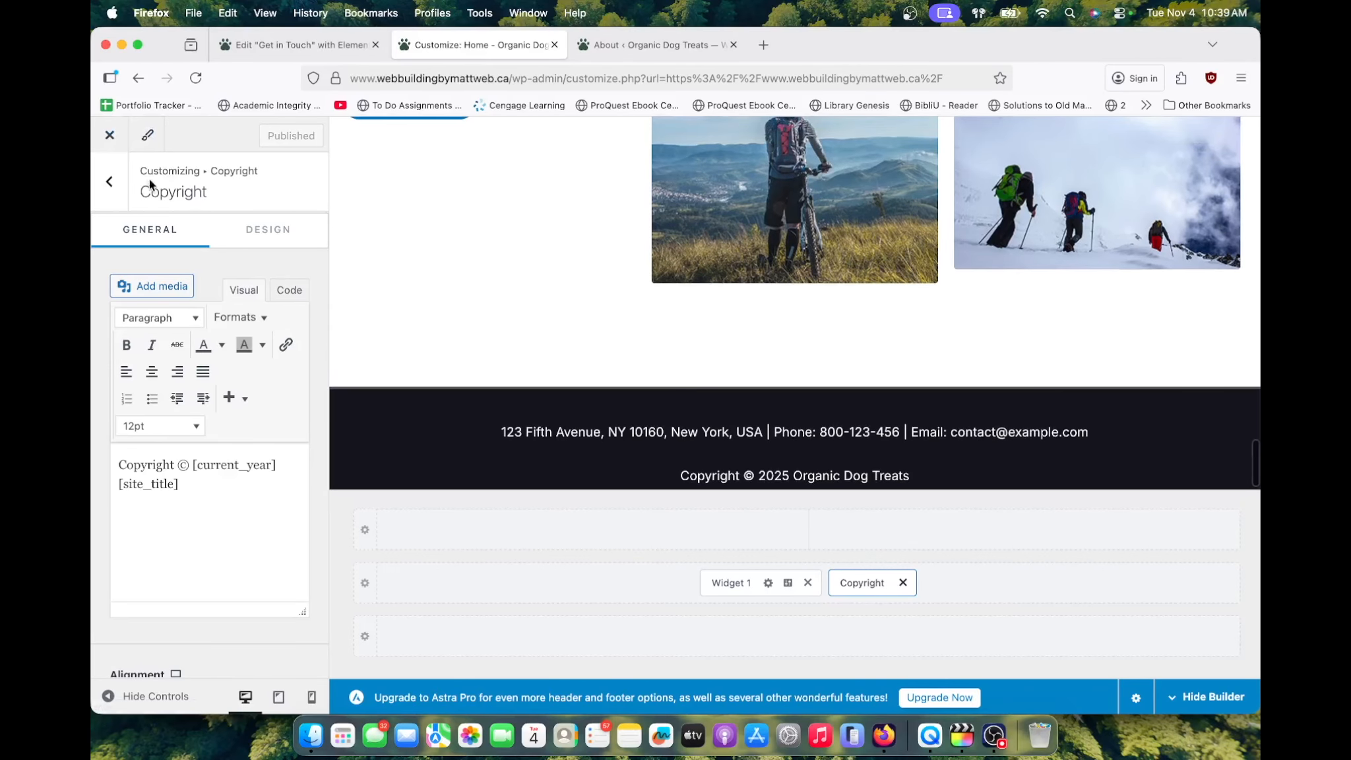
left_click(110, 137)
mouse_move(157, 130)
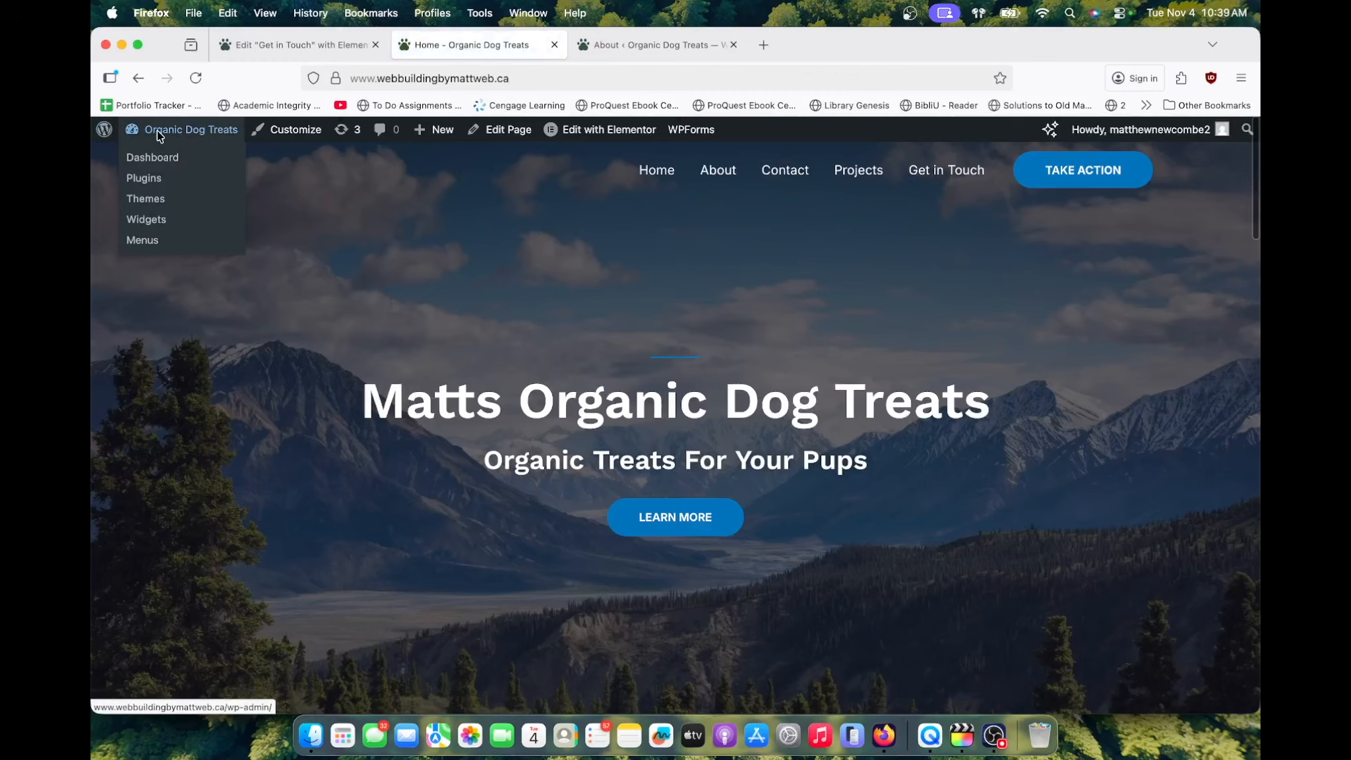
scroll(651, 403, "down", 15)
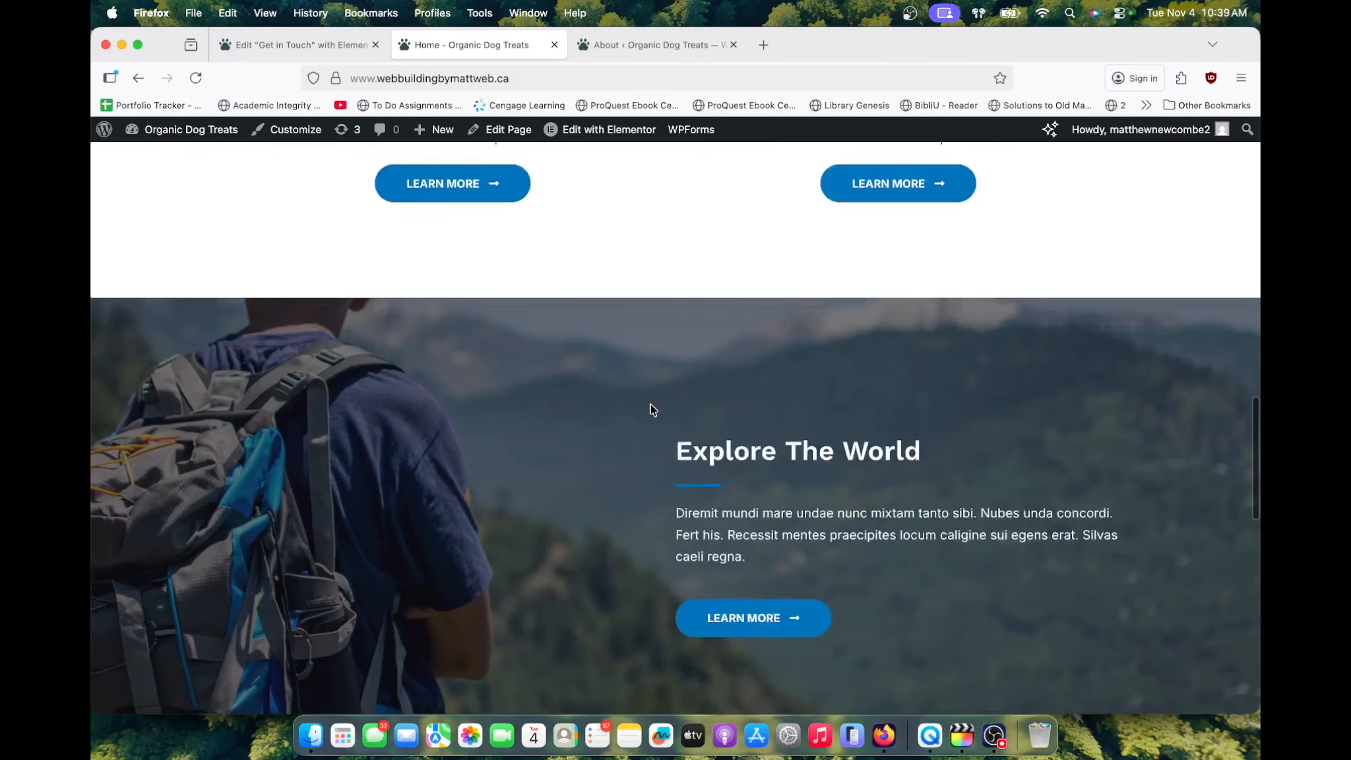
Finish looking over the live home page and open it for editing in Elementor
scroll(650, 403, "down", 5)
scroll(650, 403, "up", 20)
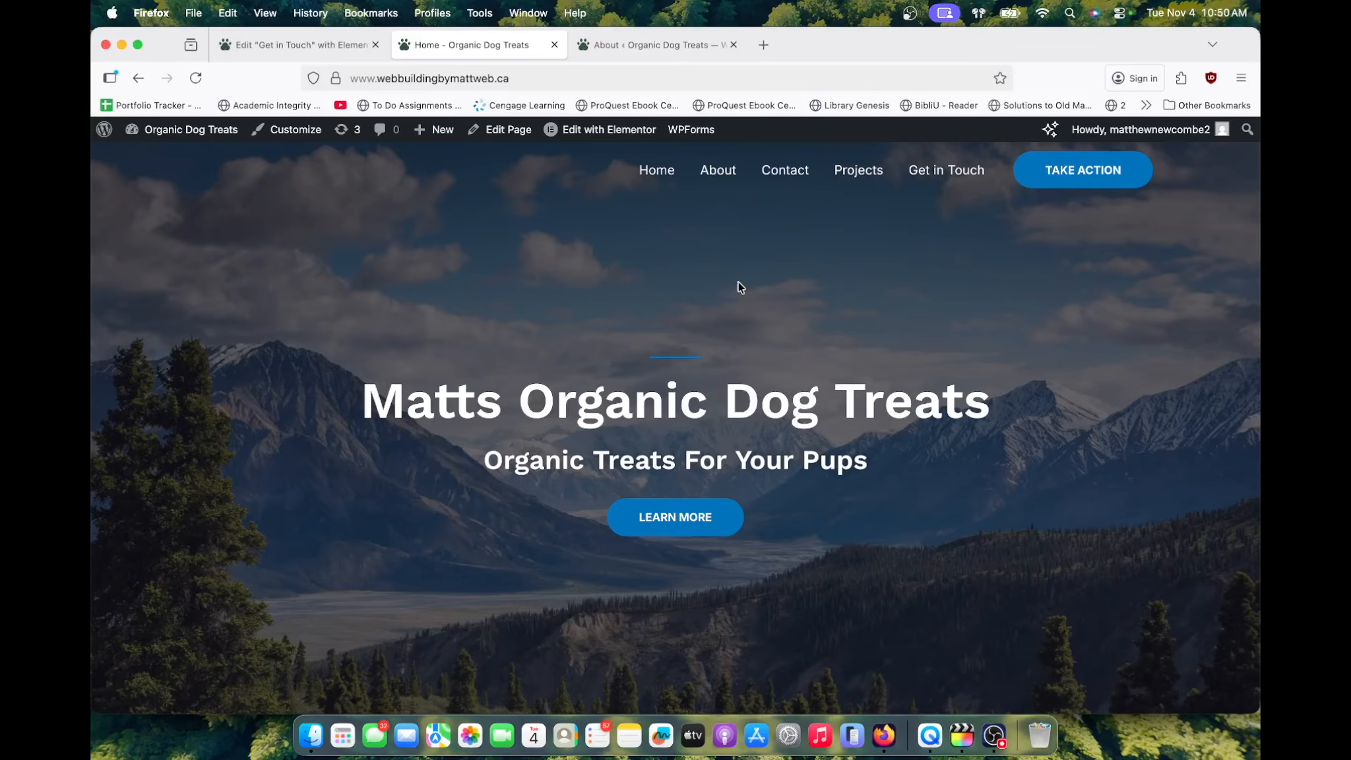
left_click(604, 131)
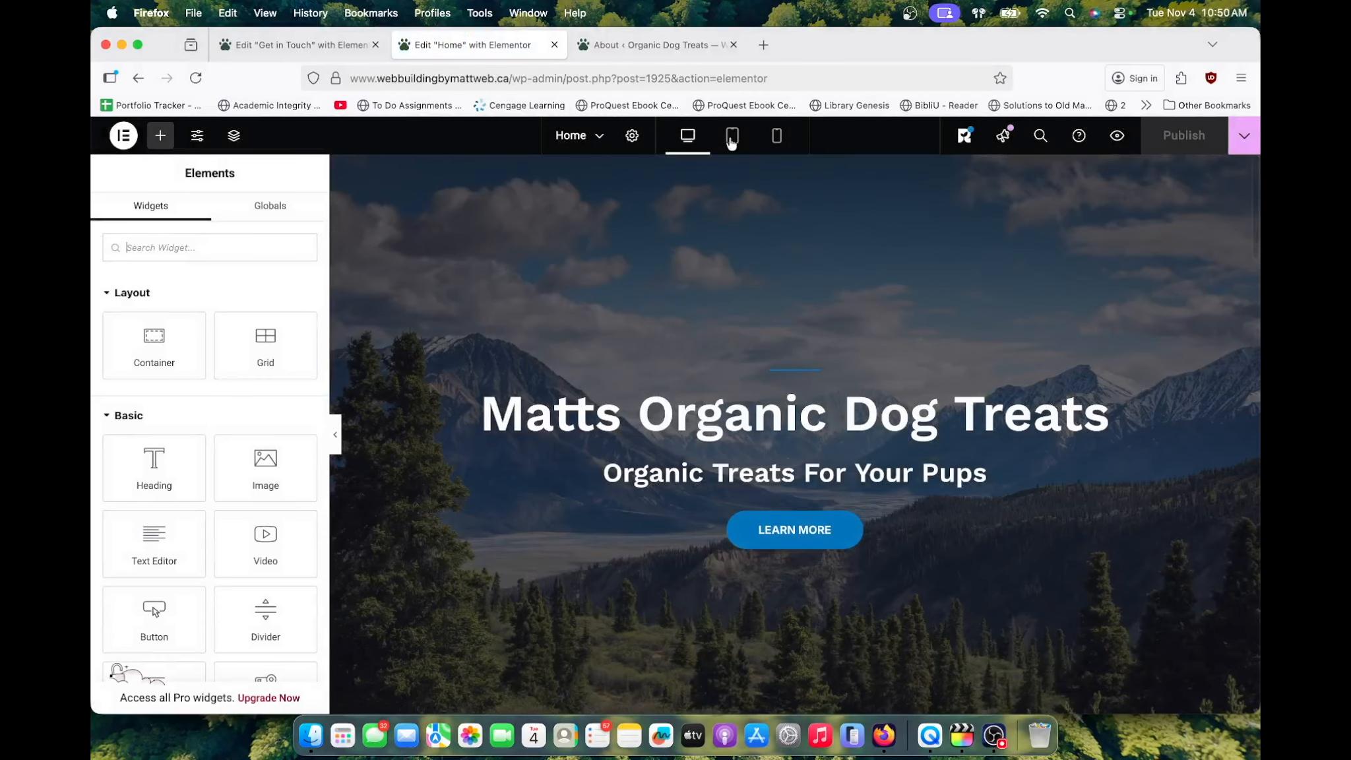
Preview the home page in the tablet portrait and mobile portrait layouts, checking the mobile version down to the Explore The World section
left_click(731, 138)
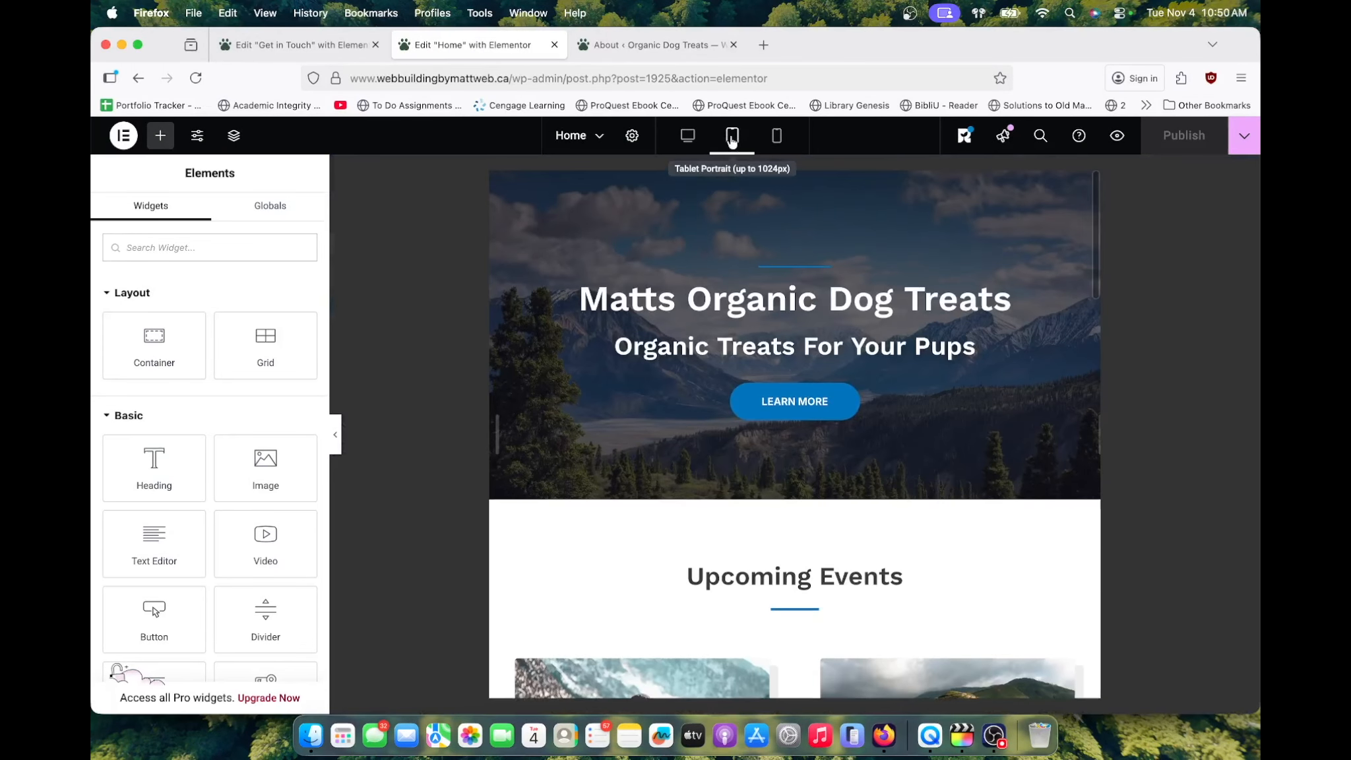
left_click(777, 139)
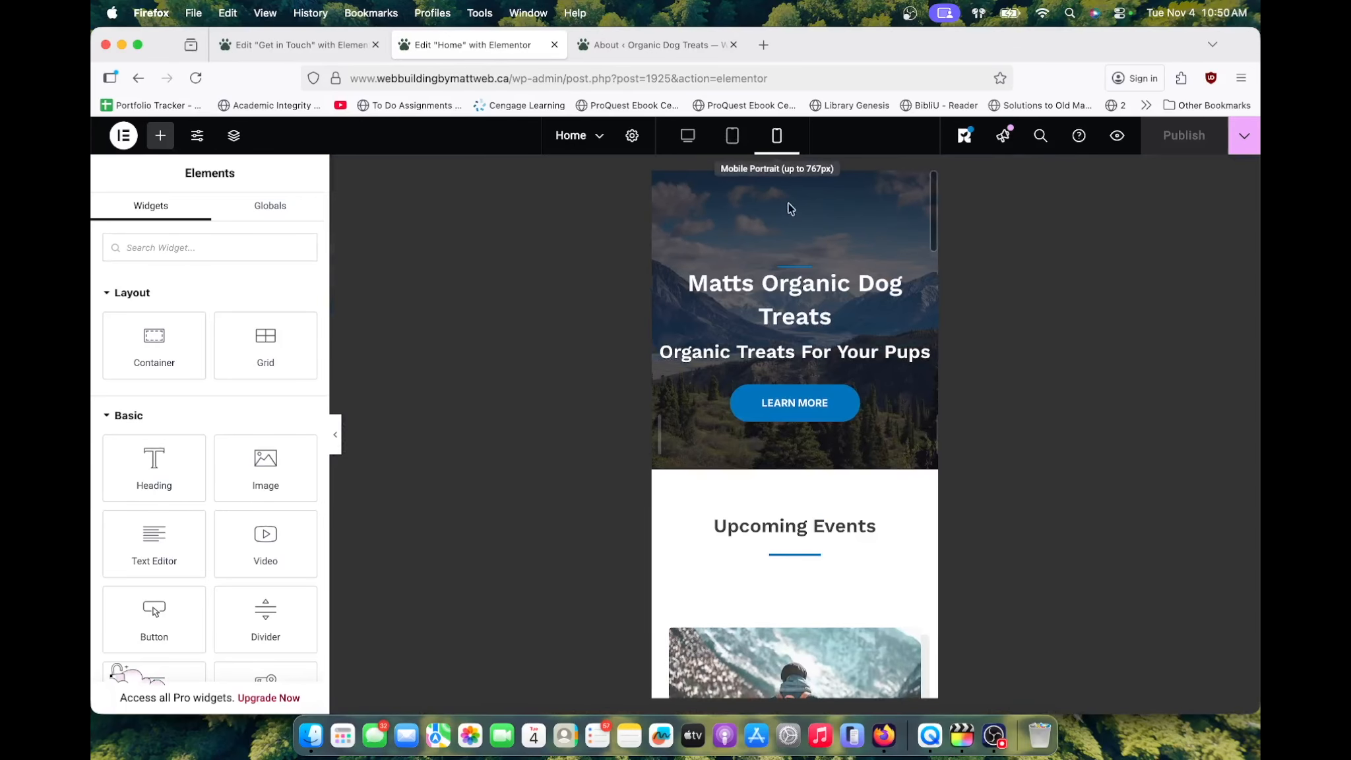
scroll(798, 364, "down", 10)
scroll(798, 364, "down", 3)
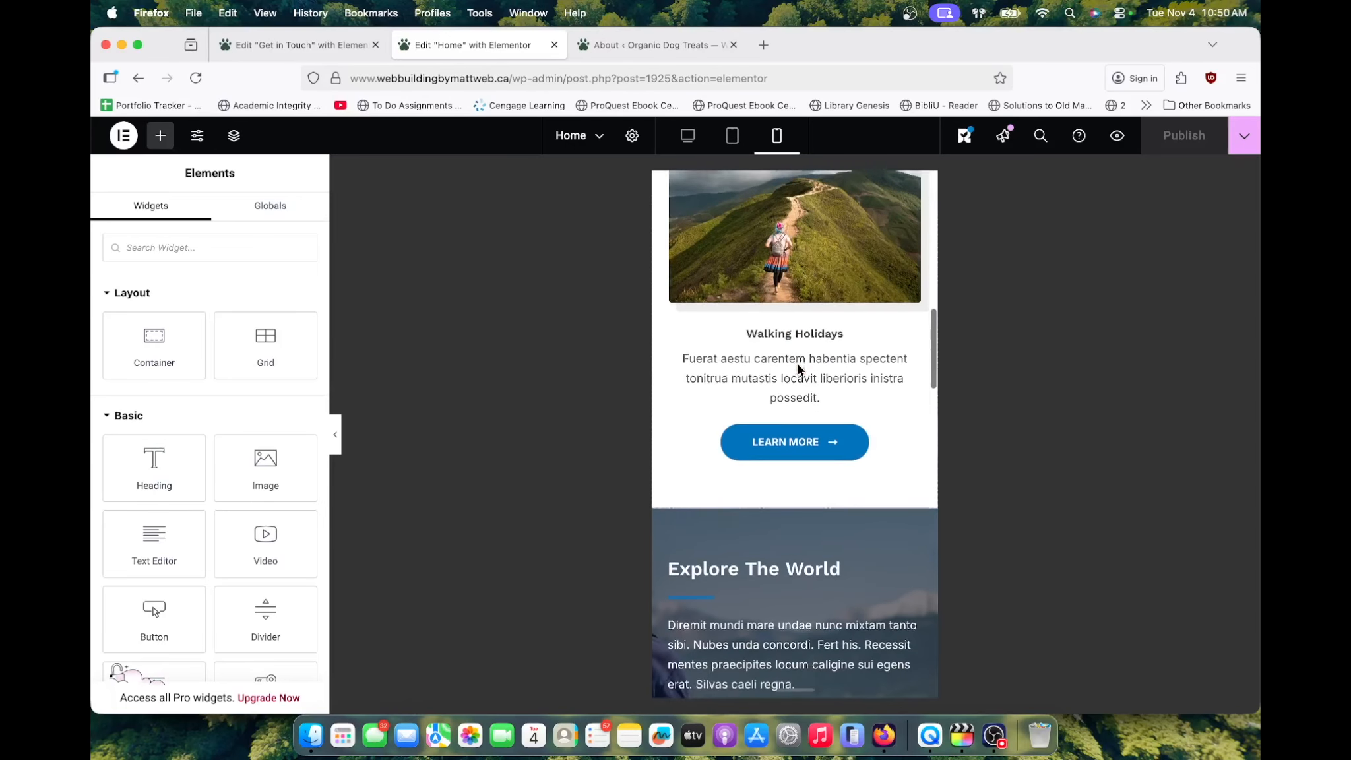
scroll(798, 364, "up", 10)
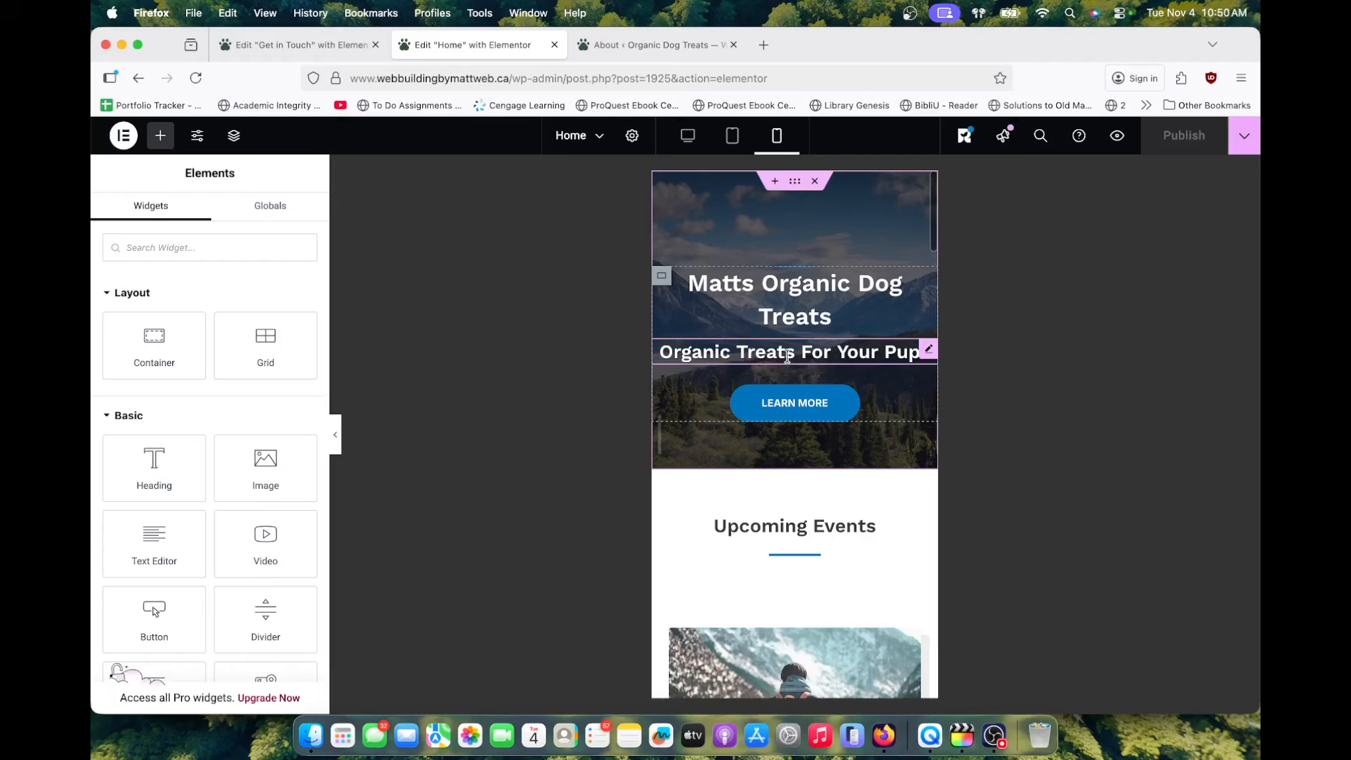